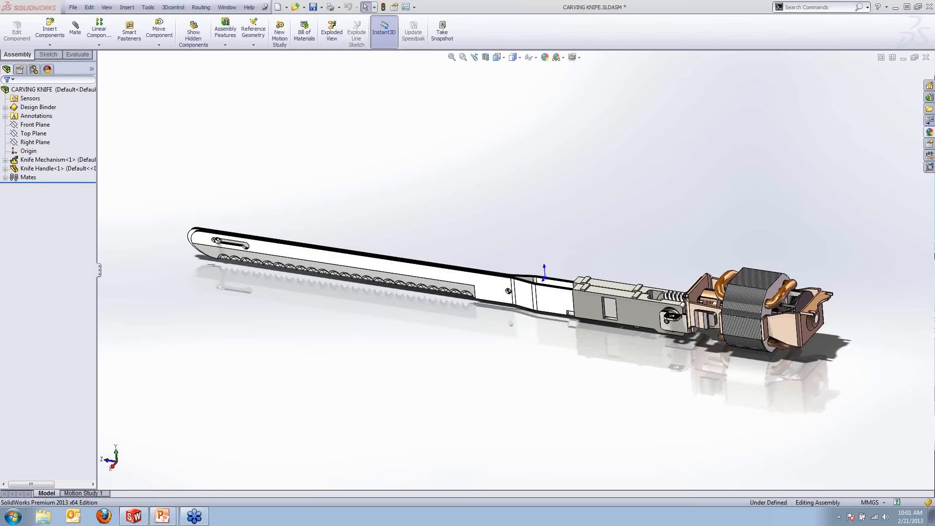
Step: Examine the carving knife's blade and motor mechanism from several angles, moving the gear by the gear mount to try its motion
left_click(584, 119)
mouse_move(434, 237)
middle_mouse_down()
mouse_move(438, 221)
mouse_move(443, 240)
middle_mouse_up()
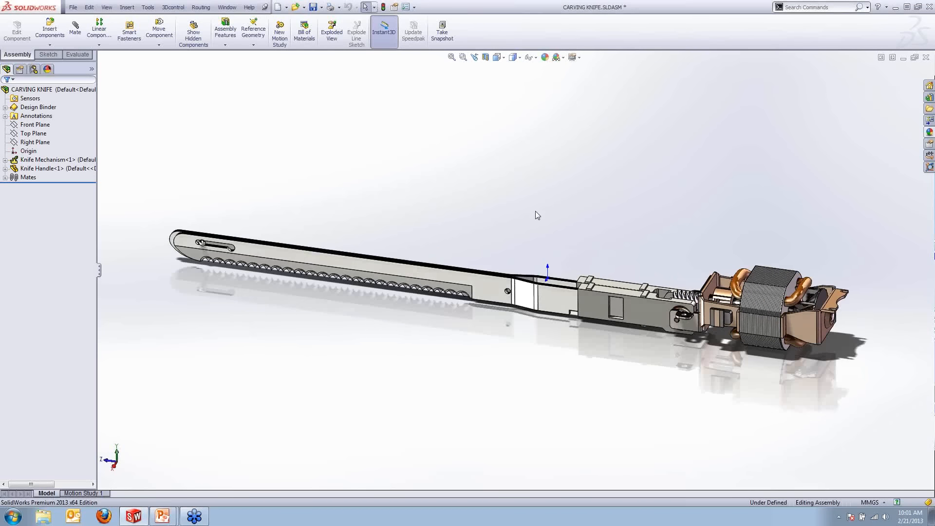
middle_click_drag(598, 201, 608, 233)
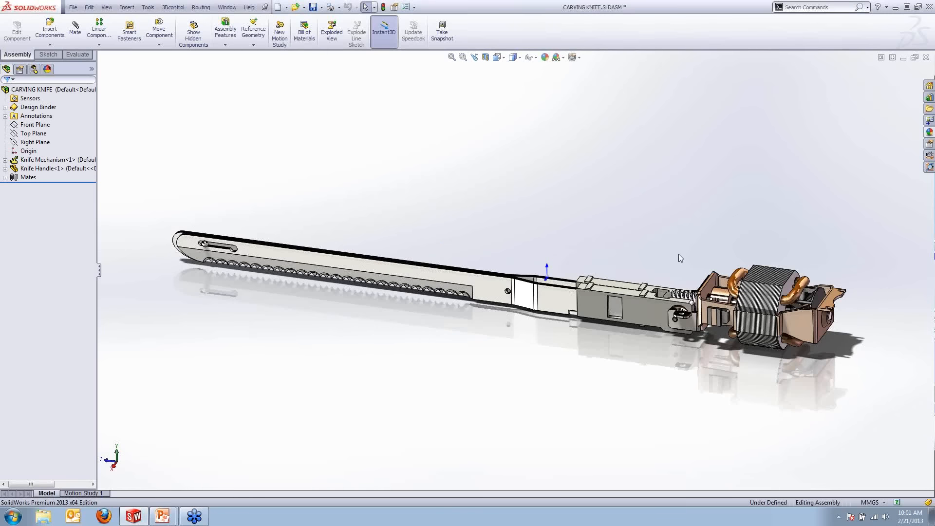
scroll(679, 303, "up", 1)
middle_click_drag(678, 304, 684, 283)
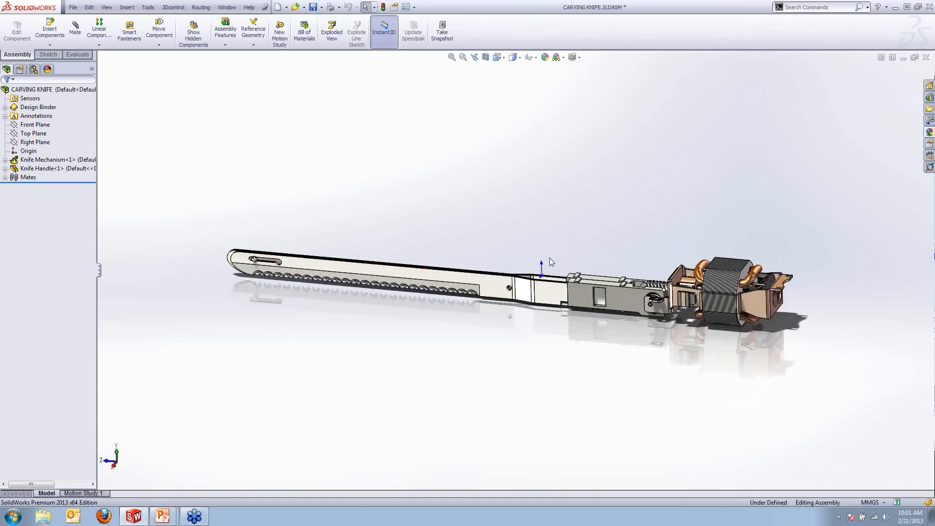
scroll(723, 272, "down", 5)
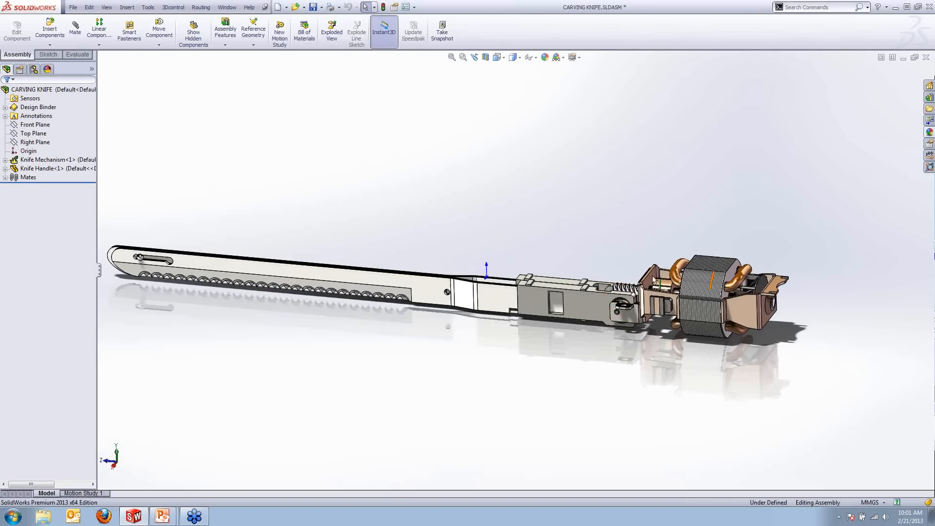
middle_click_drag(614, 326, 613, 321)
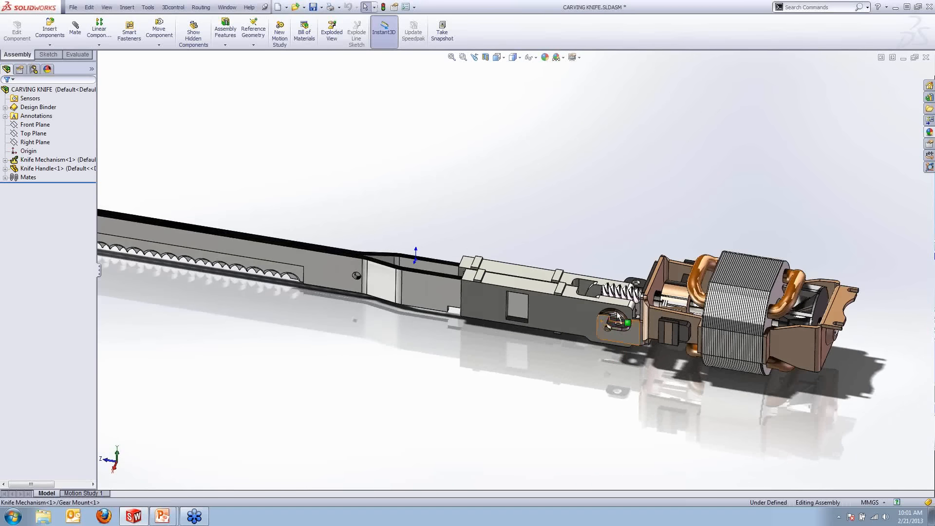
left_click_drag(613, 313, 506, 344)
scroll(505, 340, "up", 3)
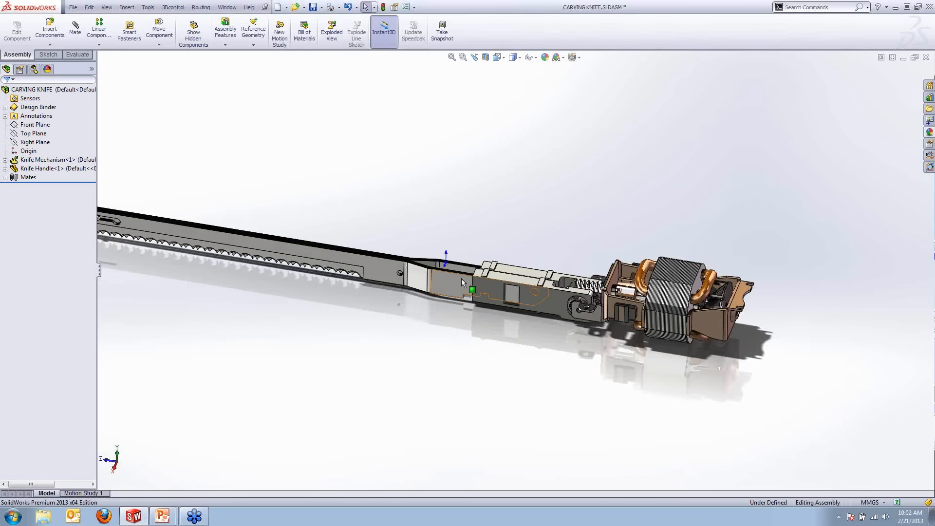
Step: View the knive handle.jpg concept image stored in the Knife Handle's Design Binder, and return to the assembly
left_click(38, 171)
left_click(5, 168)
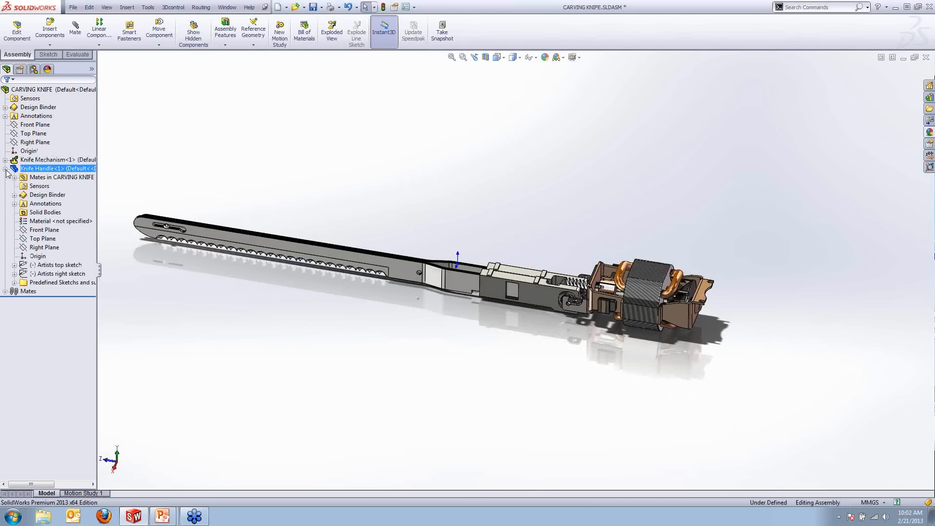
left_click(14, 195)
double_click(54, 212)
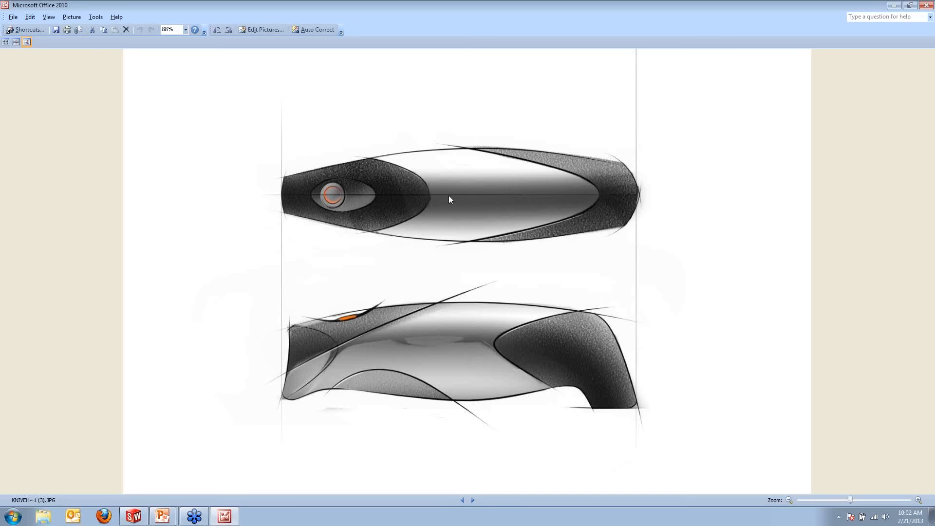
left_click(926, 5)
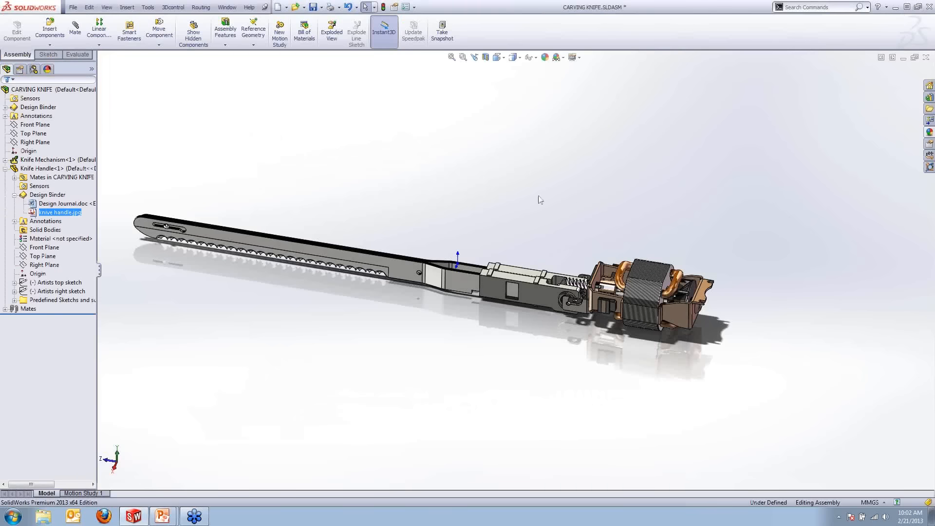
Step: Show the Artists right sketch of the Knife Handle behind the mechanism
left_click(46, 248)
left_click(56, 291)
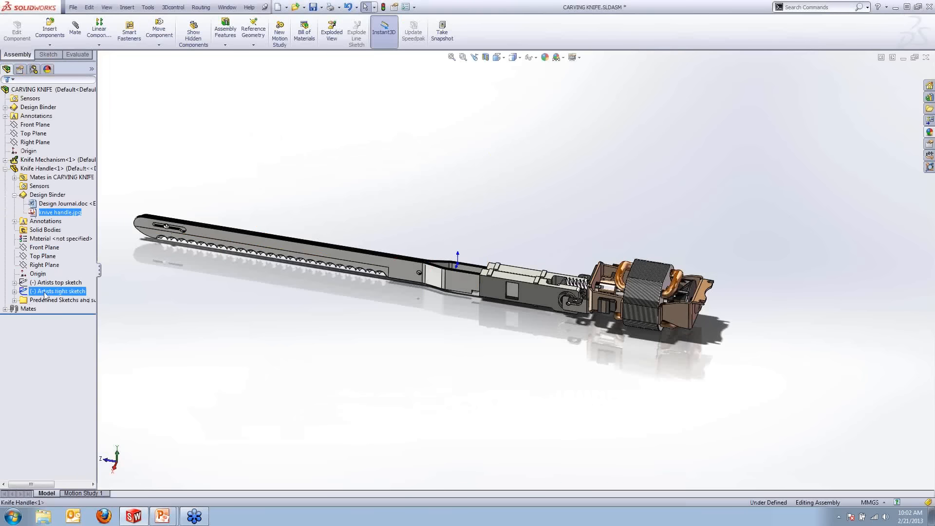
right_click(56, 291)
left_click(51, 277)
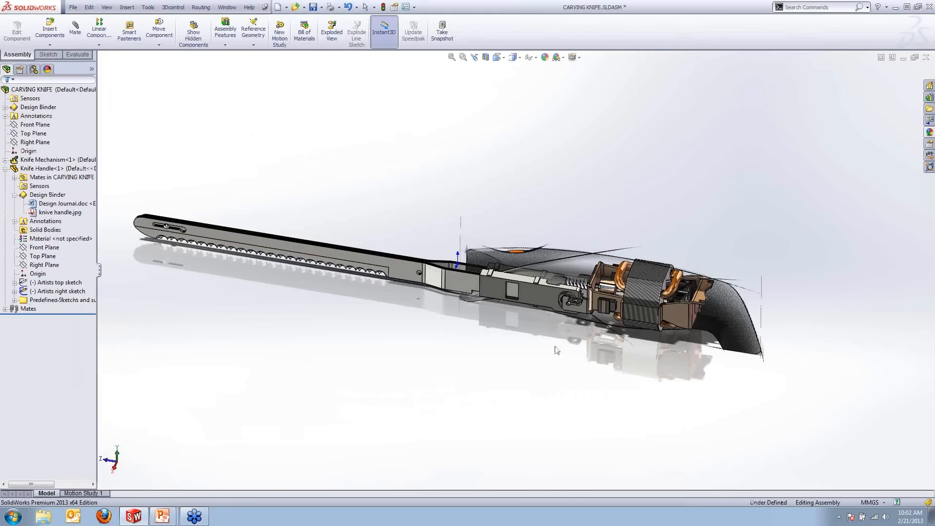
middle_click_drag(555, 349, 286, 301)
scroll(487, 215, "down", 3)
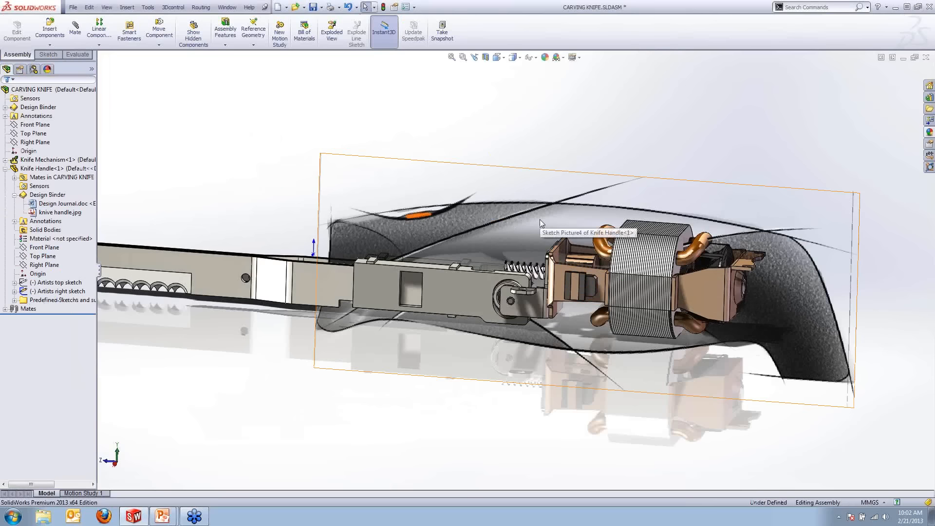
Step: Identify Sketch Picture4 inside the Artists right sketch of the Knife Handle
left_click(15, 290)
left_click(68, 300)
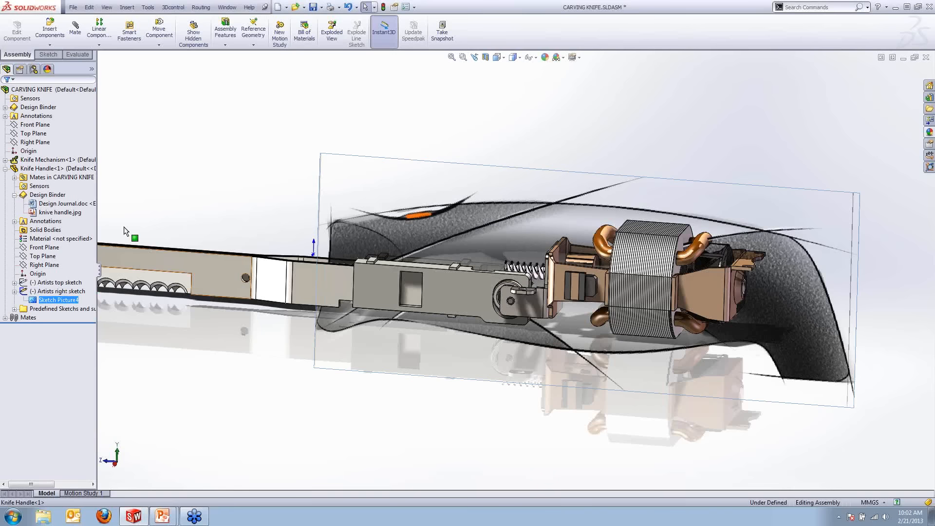
left_click(136, 217)
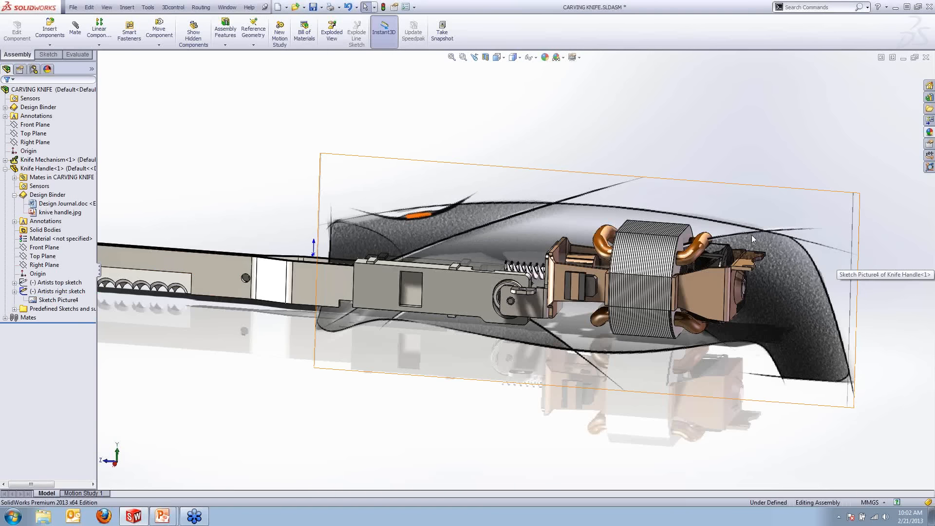
Step: Edit the Knife Handle part in the context of the assembly and start a sketch on its Right Plane
right_click(64, 168)
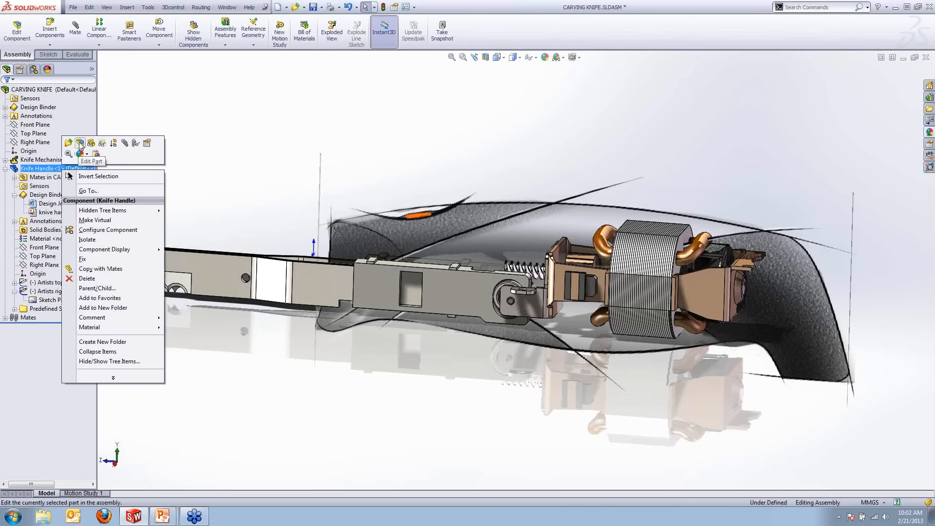
left_click(80, 144)
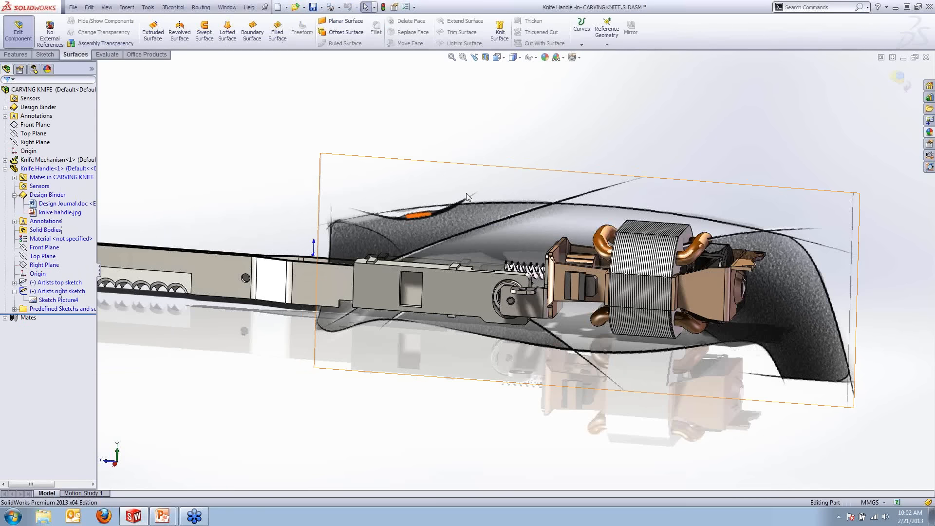
scroll(467, 191, "up", 2)
middle_click_drag(466, 192, 470, 191)
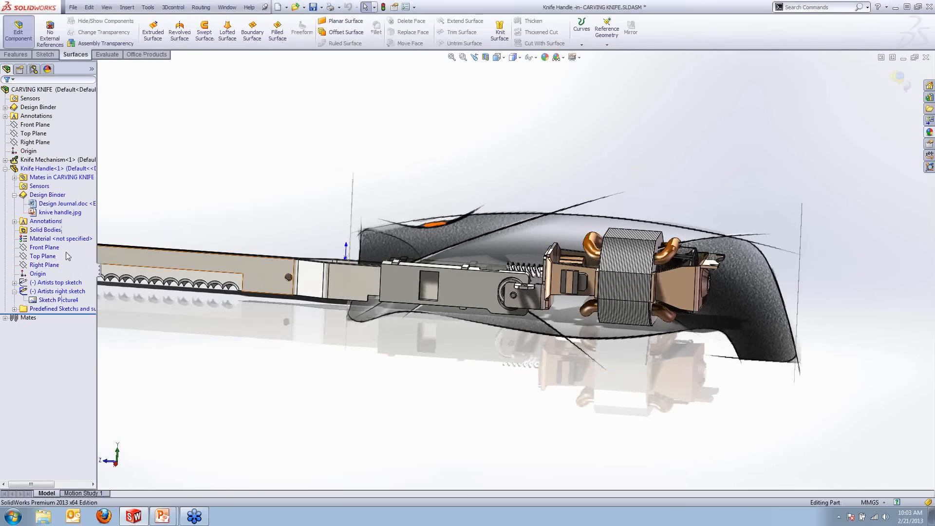
left_click(43, 264)
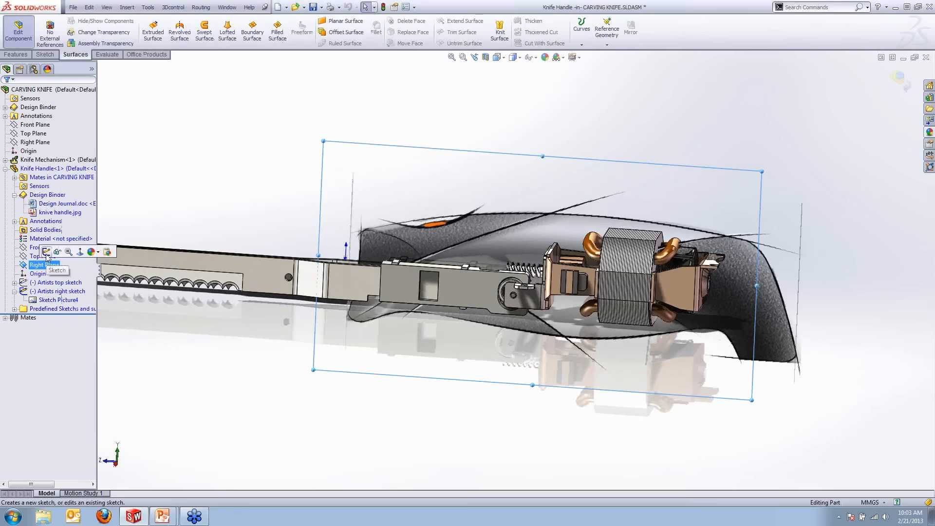
left_click(47, 254)
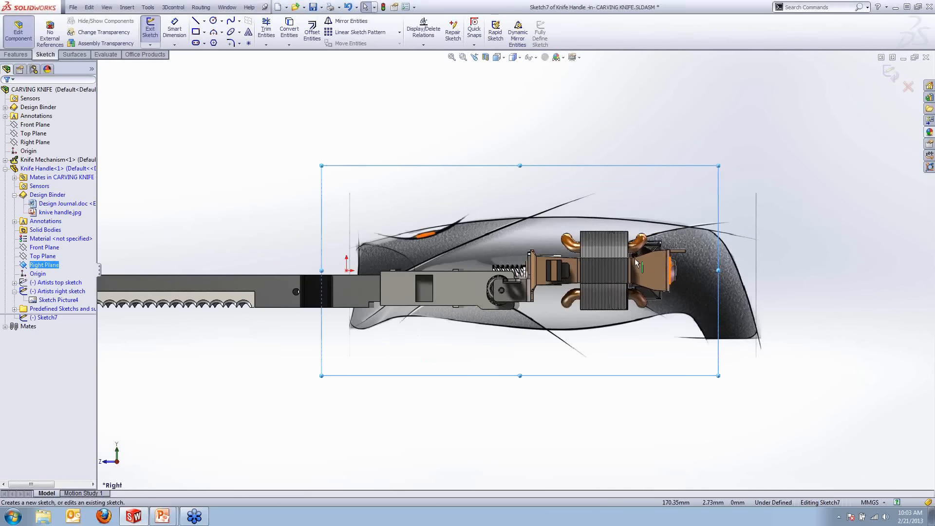
scroll(443, 227, "up", 2)
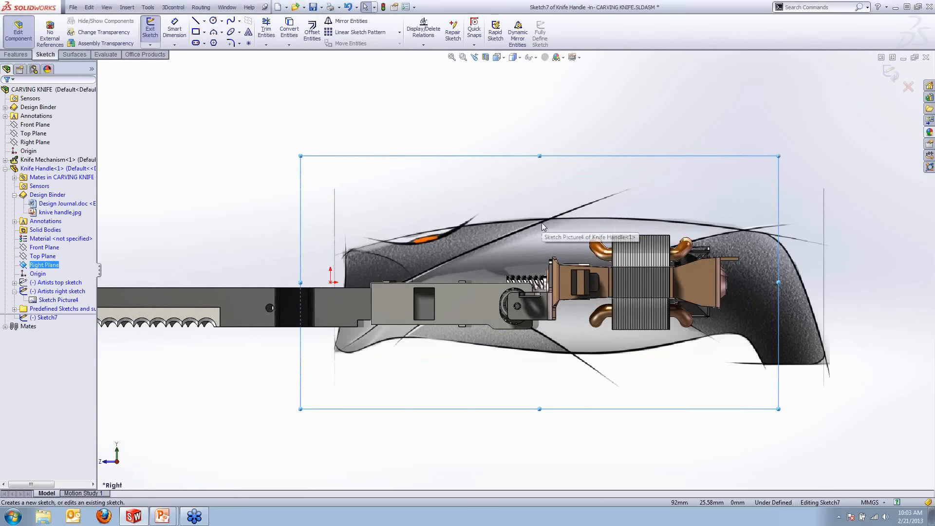
Step: Trace the handle's upper outline with a three-point spline from directly above the origin to about 180 mm along the handle
left_click(231, 21)
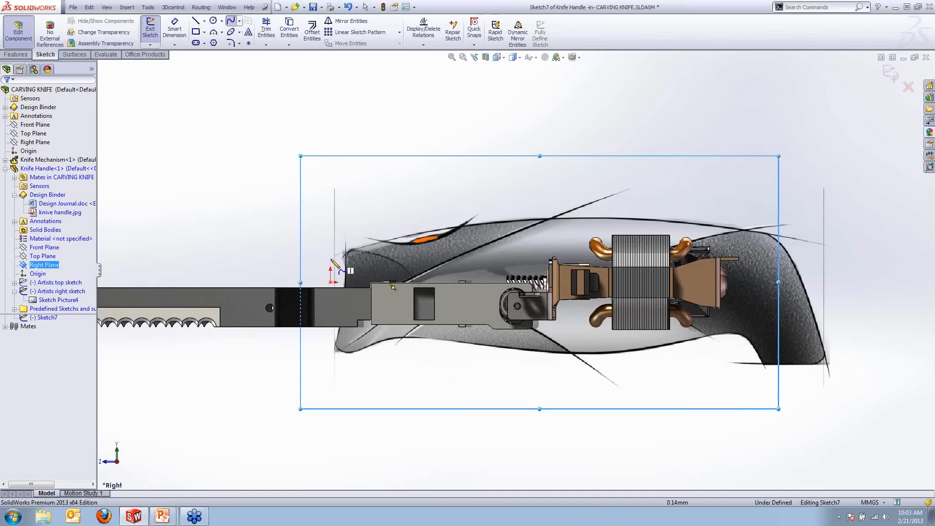
scroll(336, 267, "up", 1)
scroll(336, 267, "up", 1)
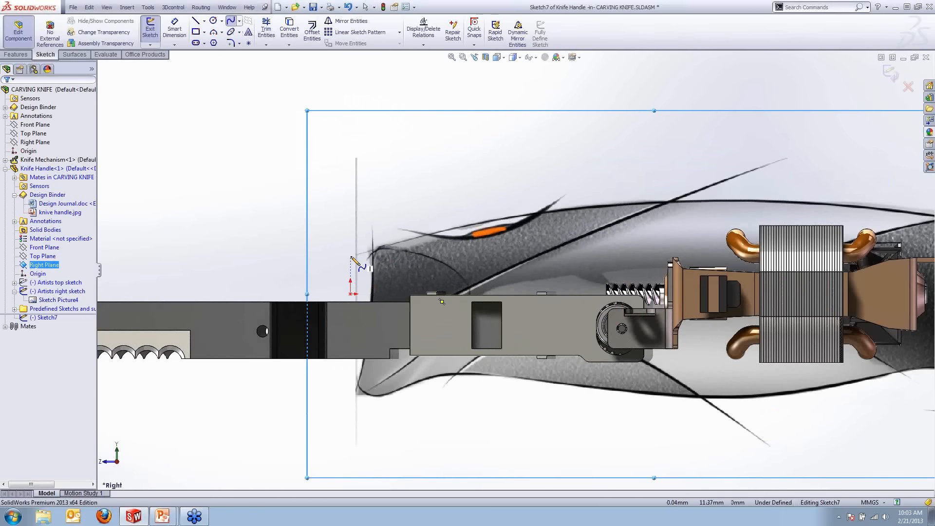
left_click(351, 256)
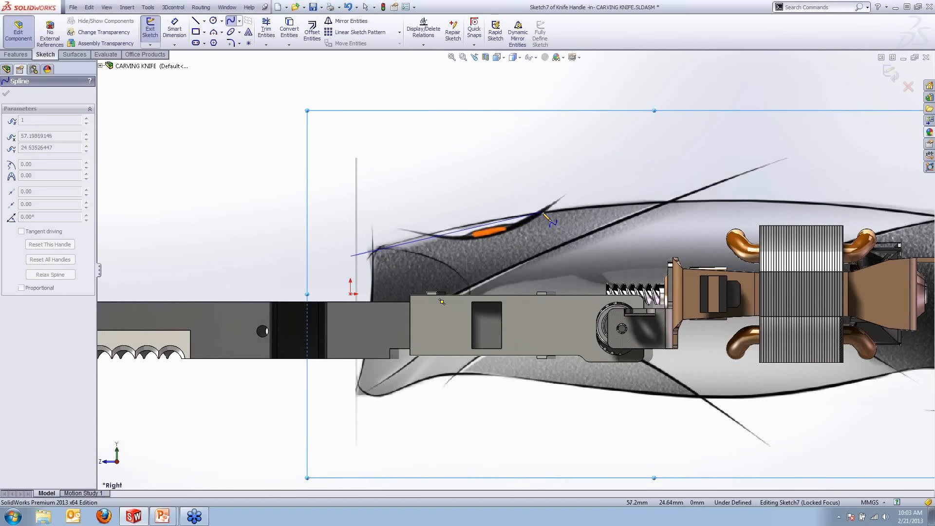
left_click(669, 202)
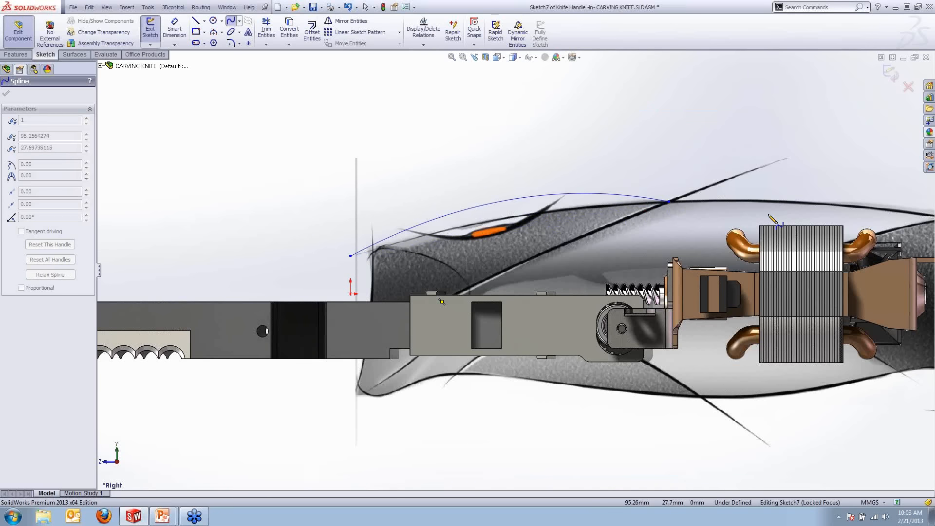
scroll(872, 224, "up", 3)
scroll(811, 217, "down", 3)
scroll(720, 250, "down", 2)
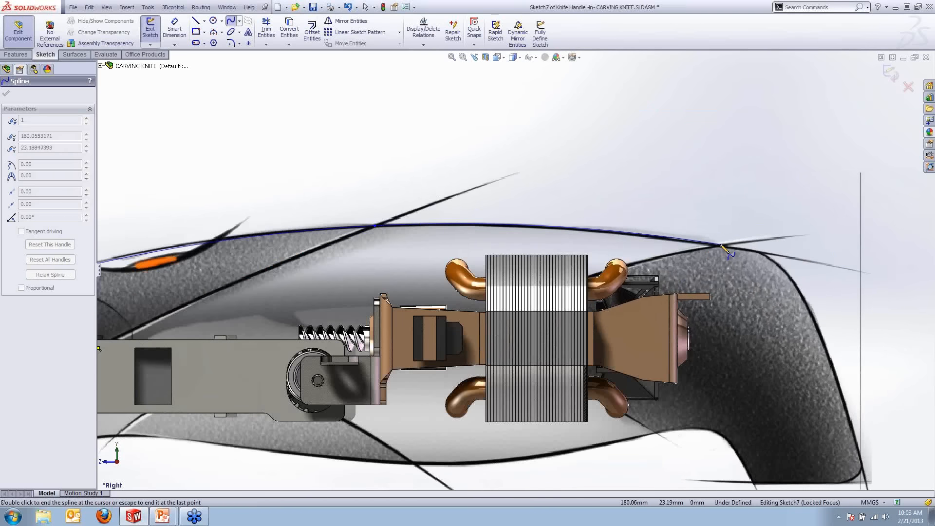
double_click(725, 252)
scroll(536, 272, "up", 3)
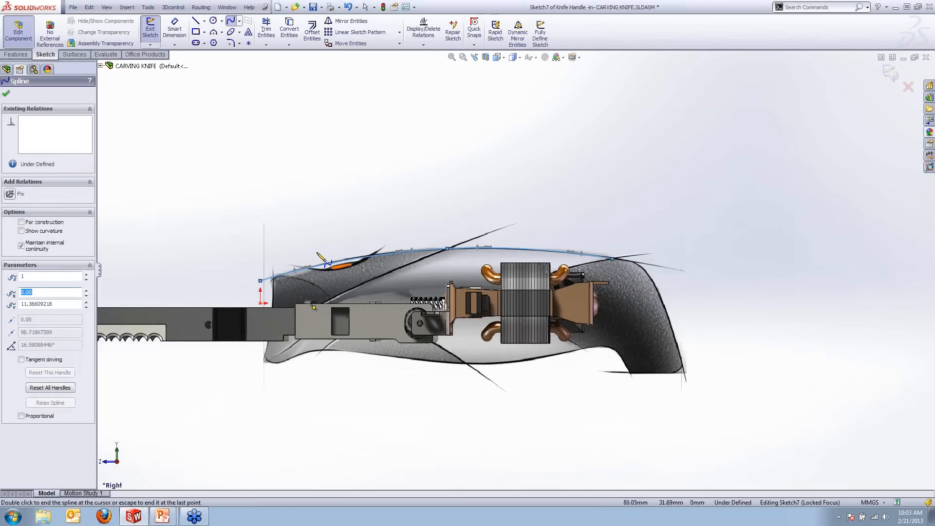
scroll(403, 280, "down", 3)
scroll(513, 271, "up", 1)
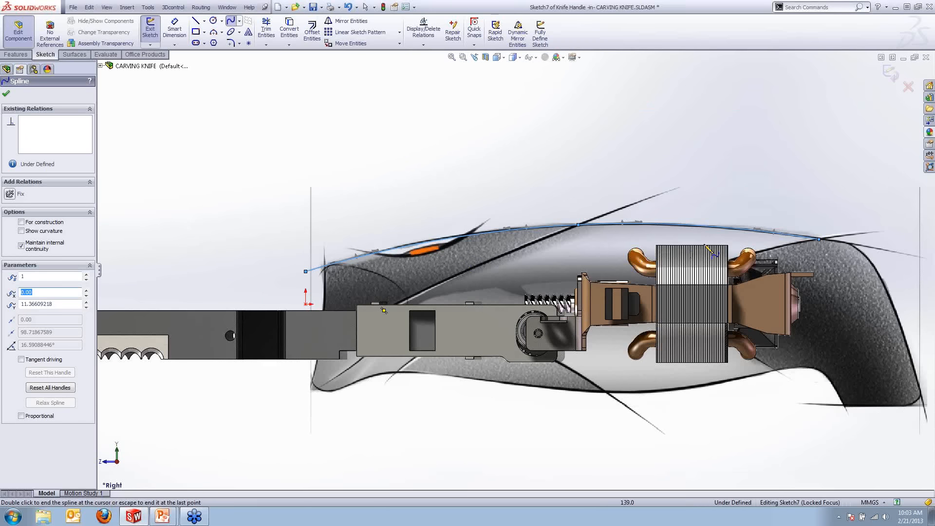
left_click(6, 95)
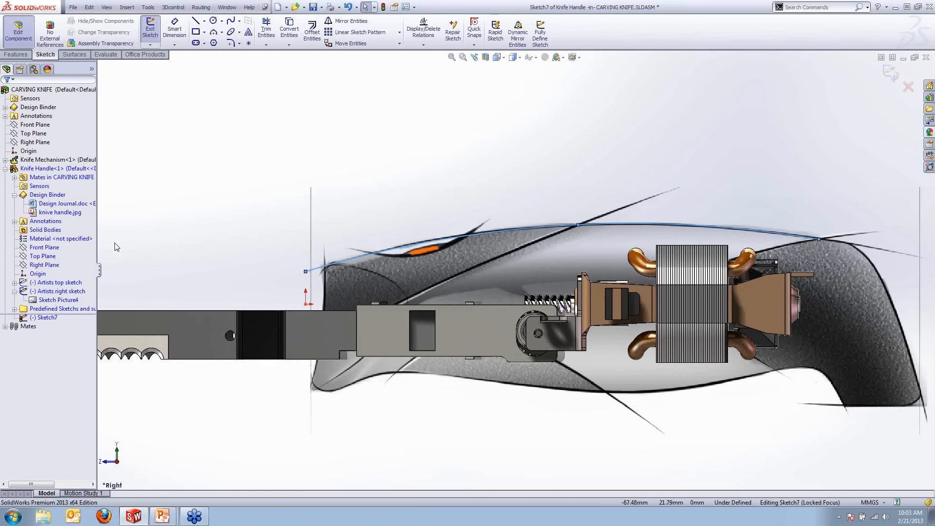
Step: Add a Vertical relation between the spline's front endpoint and the origin, and exit the sketch
left_click(304, 271)
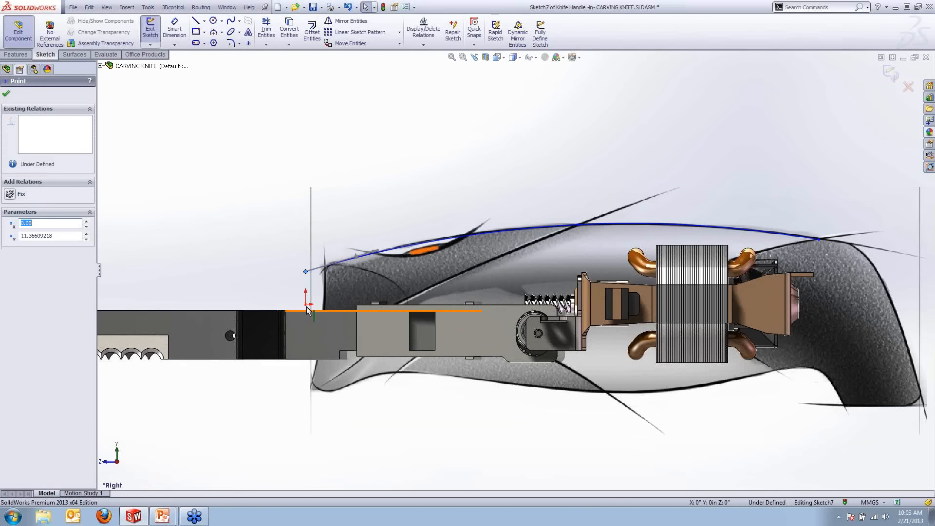
left_click(305, 304, "ctrl")
left_click(26, 261)
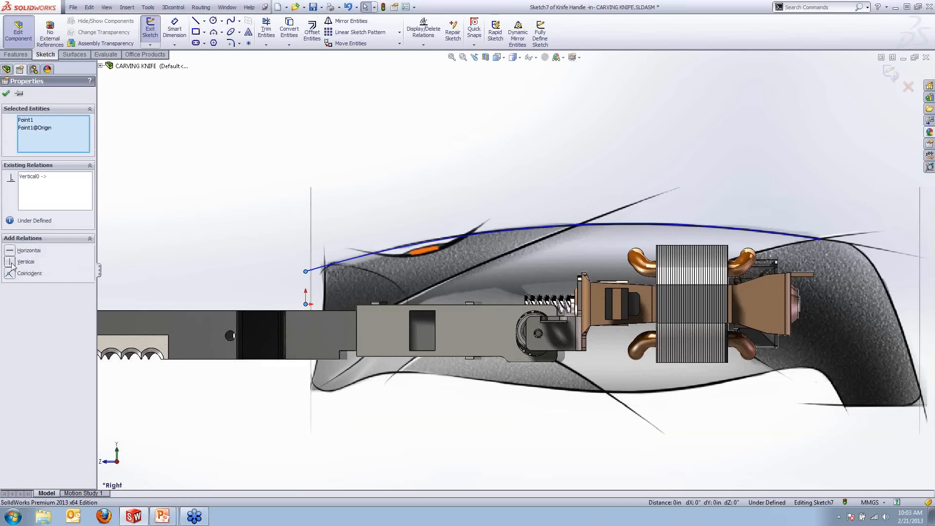
left_click(5, 94)
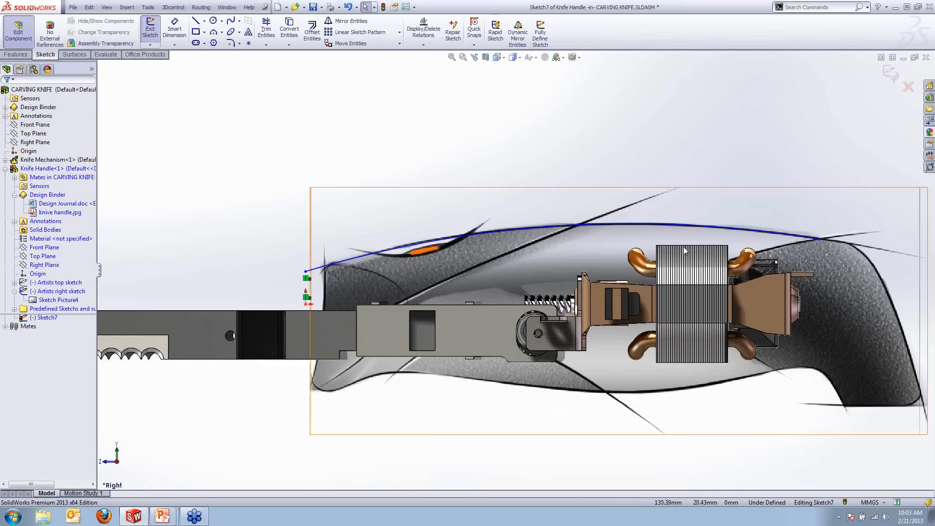
scroll(517, 271, "up", 2)
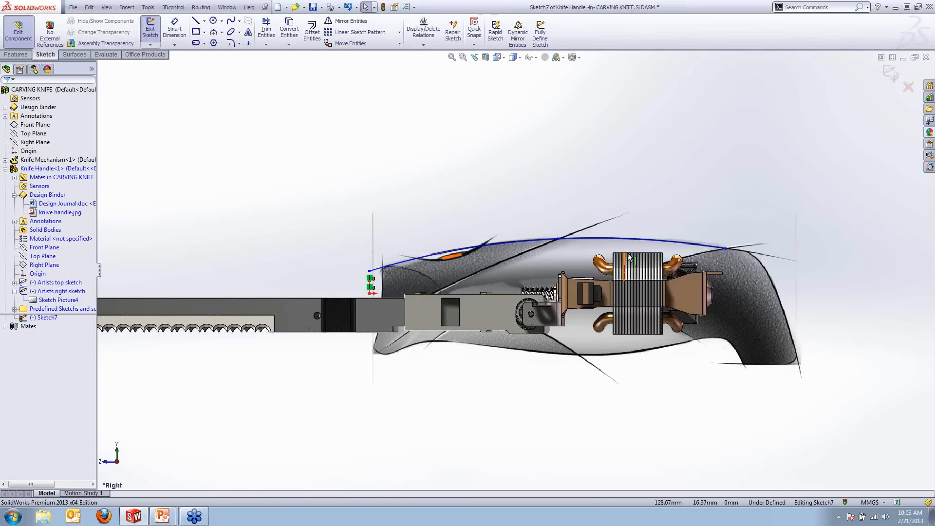
left_click(889, 73)
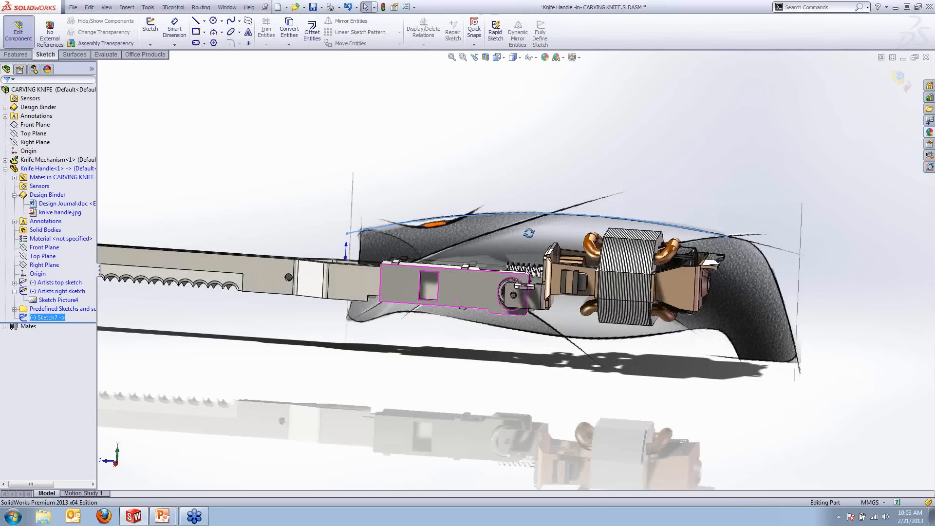
Step: Start a new sketch on the Knife Handle part's Front Plane and orient the view toward the handle's side
middle_click_drag(509, 244, 520, 249)
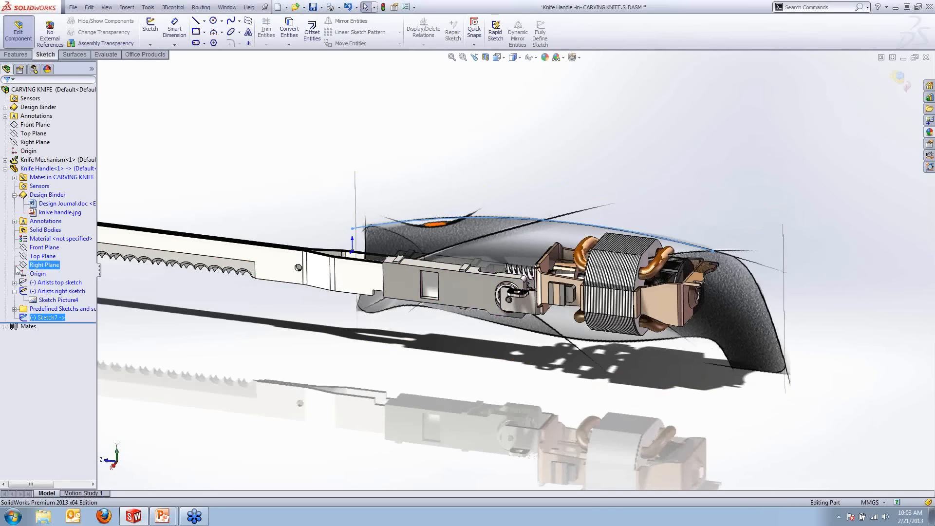
left_click(40, 256)
left_click(44, 248)
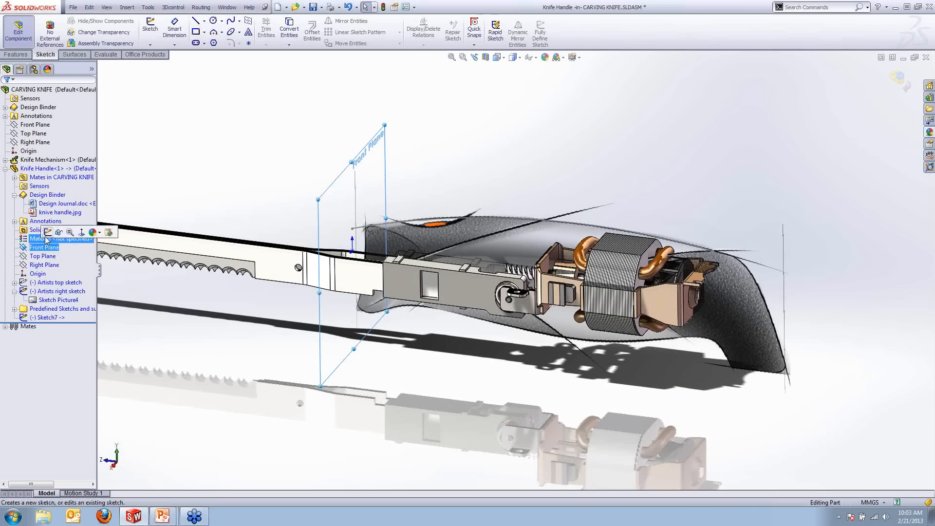
left_click(47, 233)
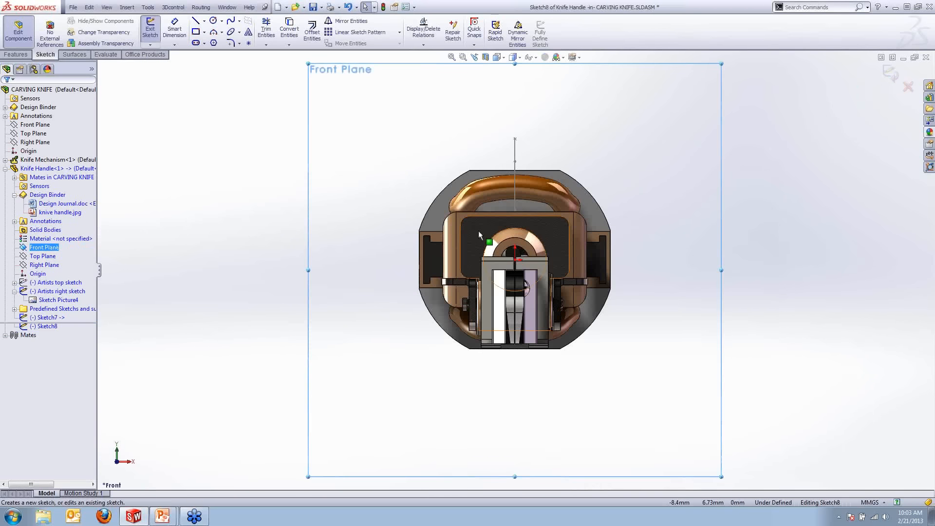
key("ctrl+4")
scroll(642, 229, "up", 3)
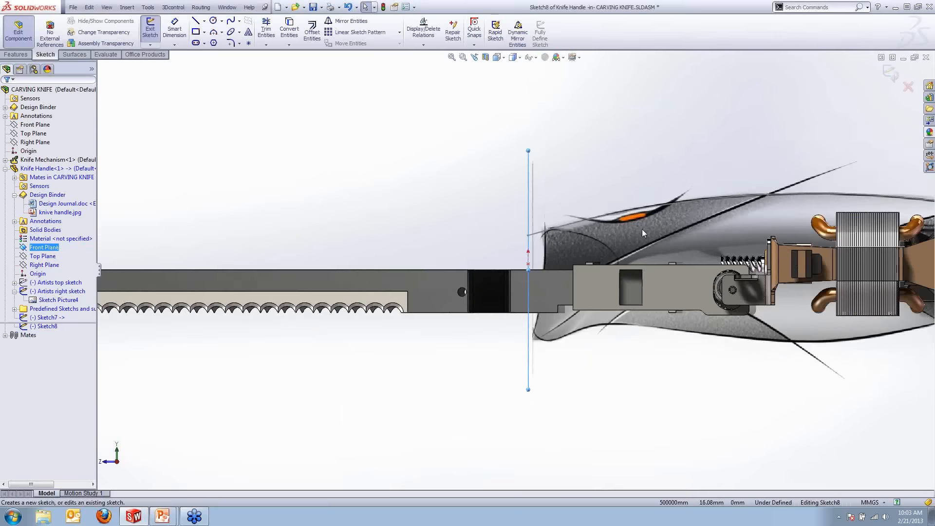
middle_click_drag(642, 229, 595, 249)
Step: Sketch a centerpoint arc centred about 9 mm below the origin, from the spline's front endpoint around to the handle's underside
left_click(222, 32)
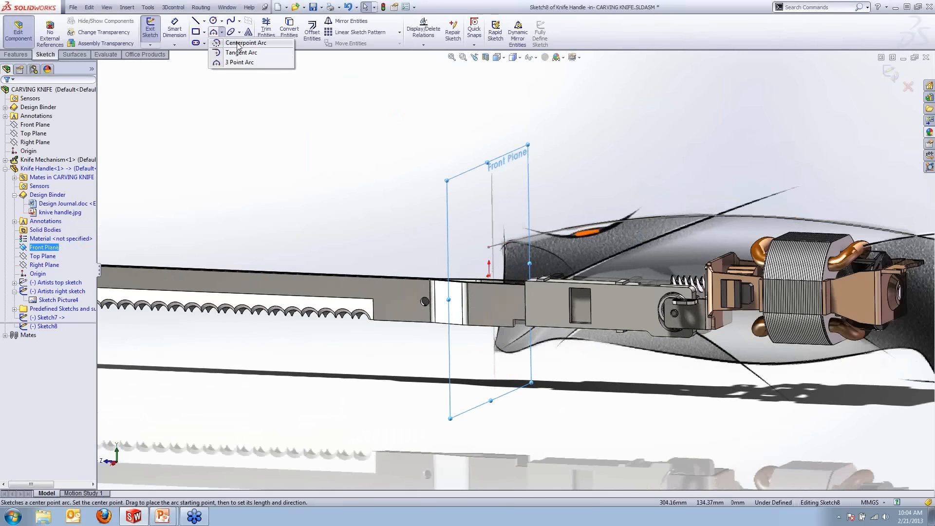
left_click(238, 46)
scroll(490, 268, "down", 5)
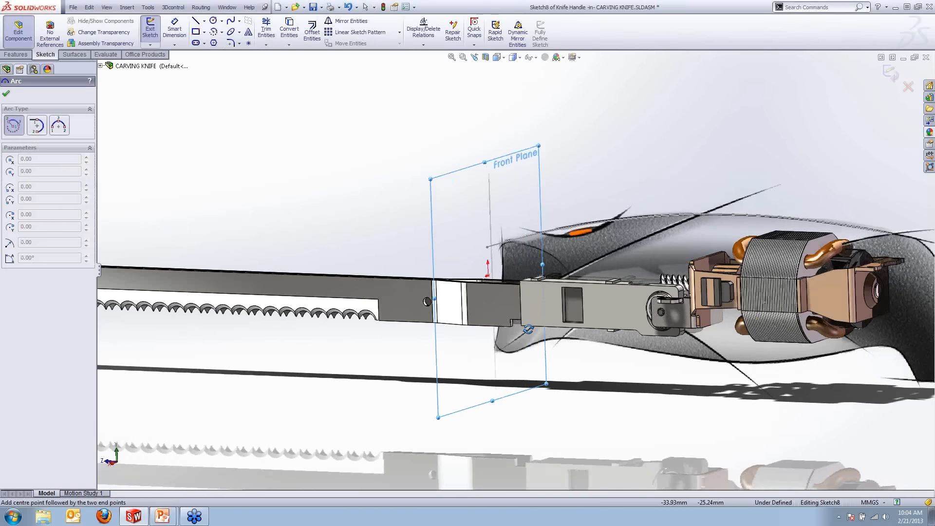
left_click(490, 296)
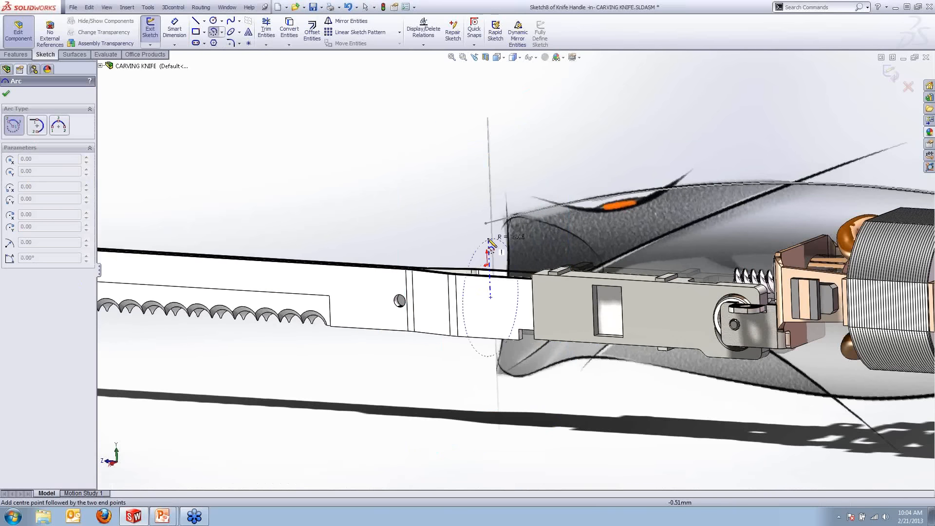
left_click(486, 223)
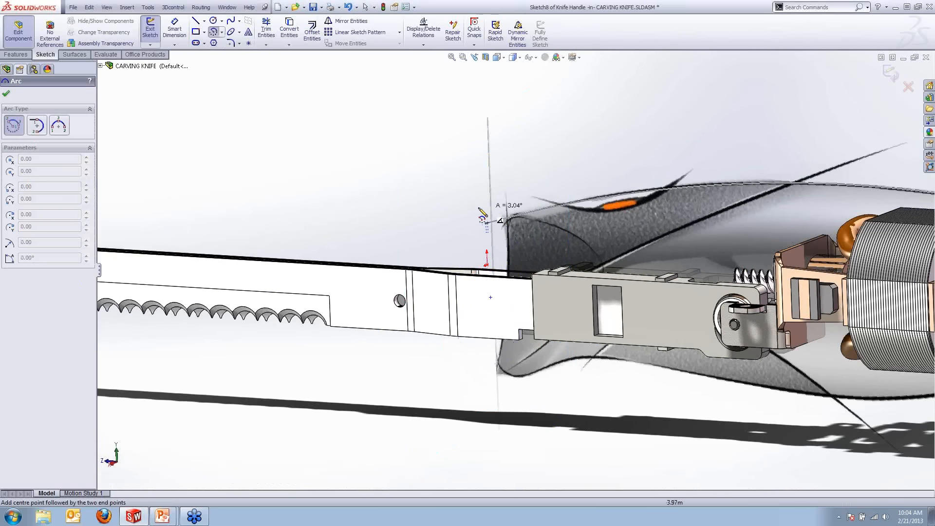
left_click(482, 372)
key("Escape")
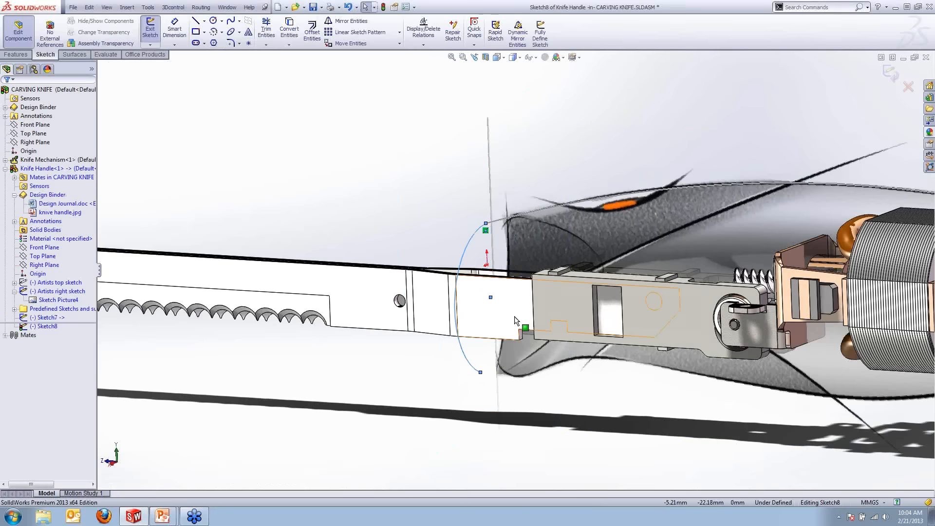
Step: Add a Vertical relation between the origin, the arc's centre point and its lower endpoint
middle_click_drag(512, 323, 501, 319)
left_click(489, 263)
left_click(494, 295, "ctrl")
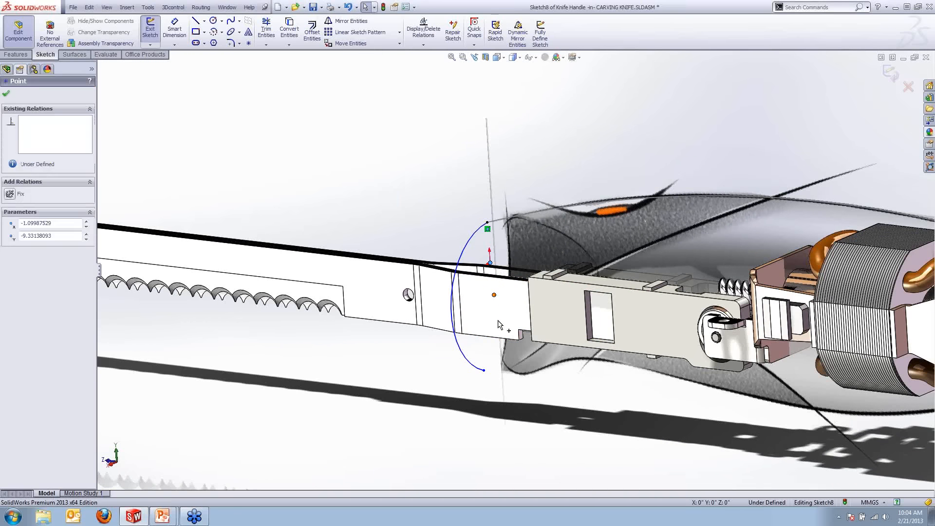
left_click(485, 372, "ctrl")
left_click(524, 336)
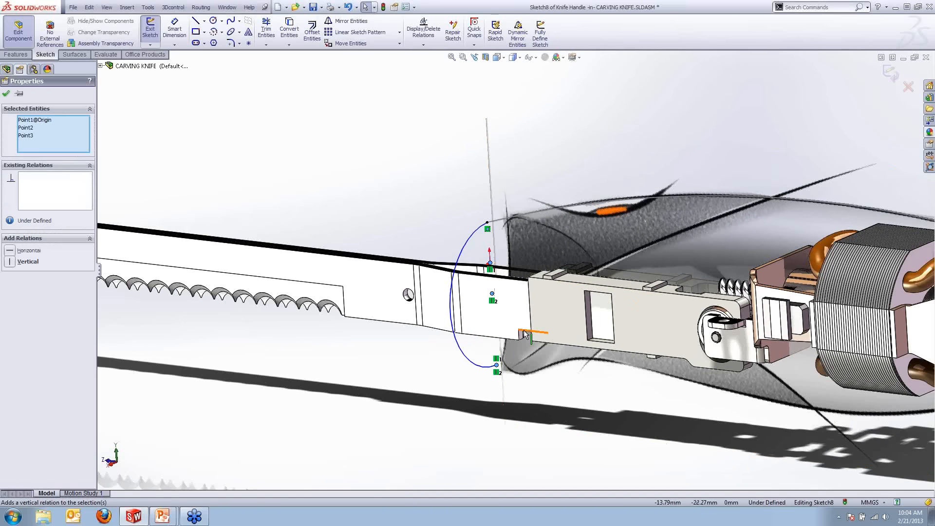
left_click(455, 417)
Step: Move the arc's lower endpoint to about 31 mm below the origin and exit the sketch
middle_click_drag(539, 371, 512, 381)
scroll(492, 368, "down", 3)
left_click(488, 365)
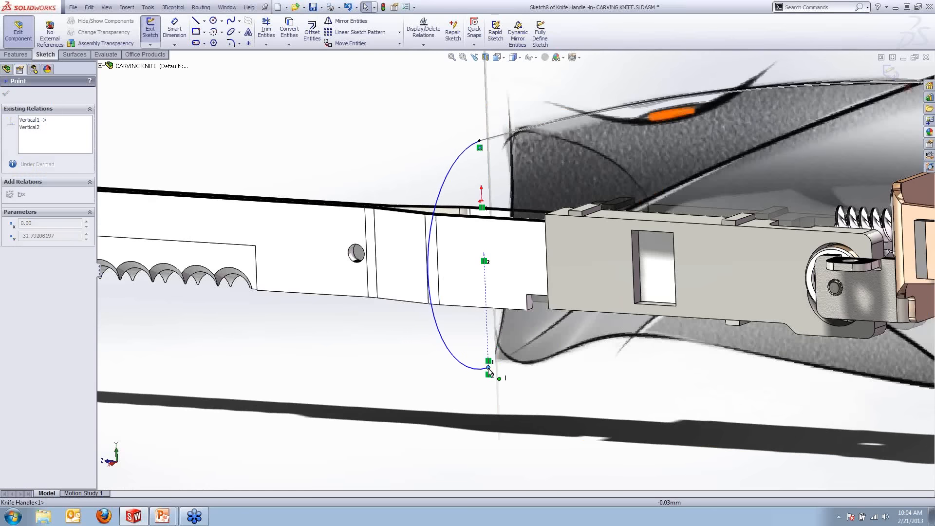
left_click_drag(490, 366, 490, 368)
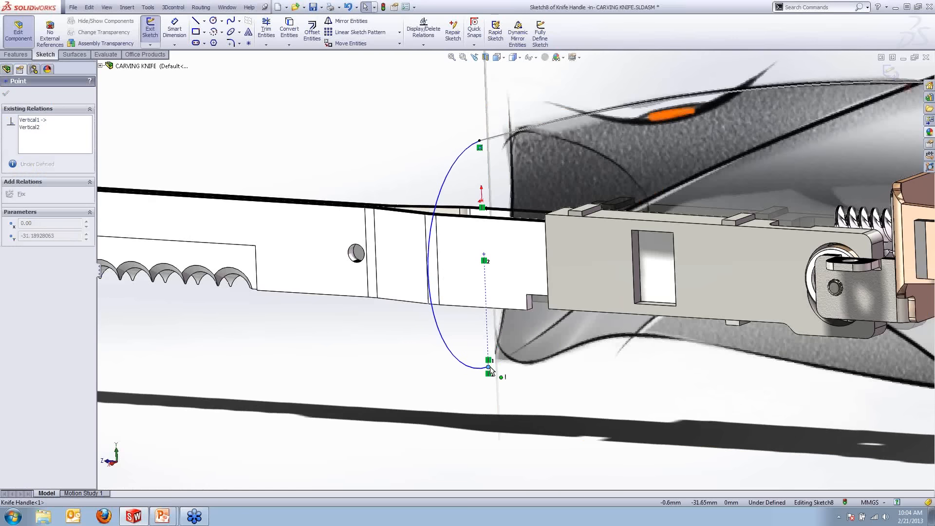
left_click(594, 368)
scroll(621, 366, "up", 8)
left_click(892, 84)
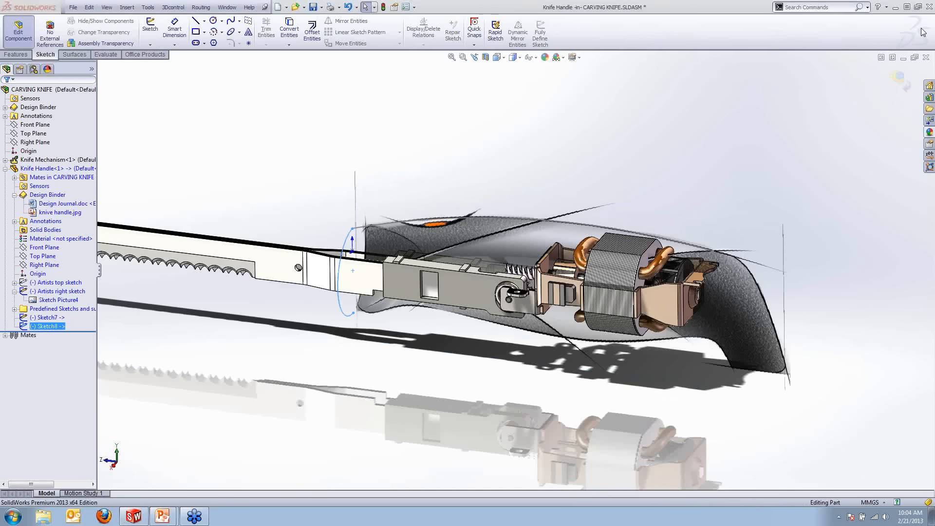
Step: Set up a swept surface using the arc sketch as profile and the upper-outline spline sketch as path
left_click(74, 54)
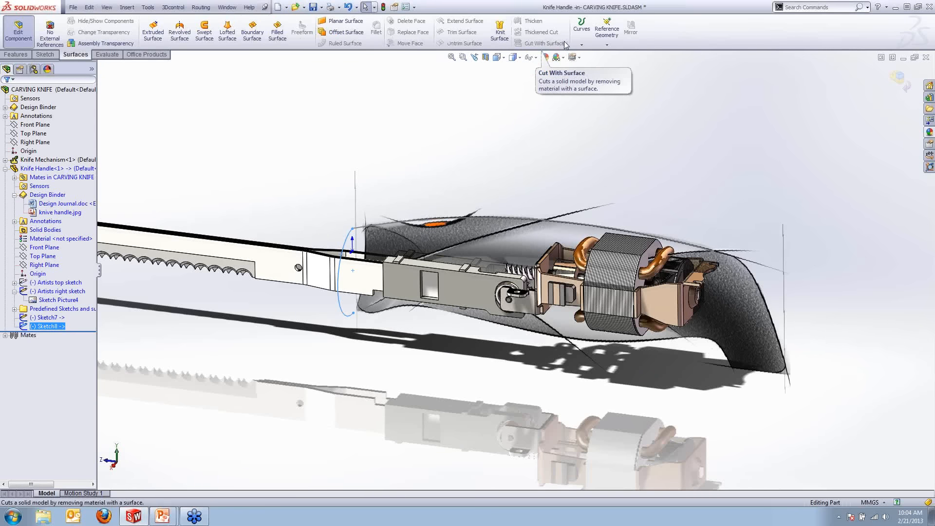
left_click(204, 32)
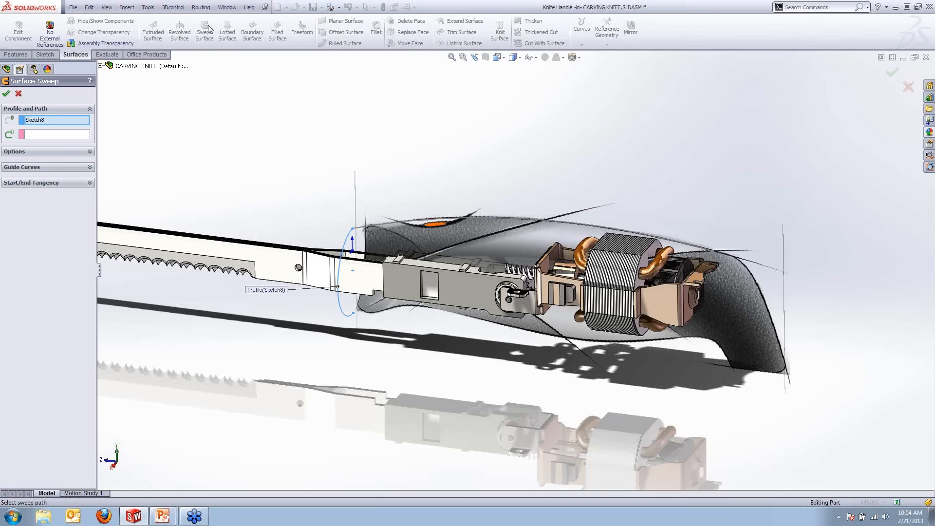
middle_click_drag(391, 203, 388, 205)
scroll(355, 251, "down", 1)
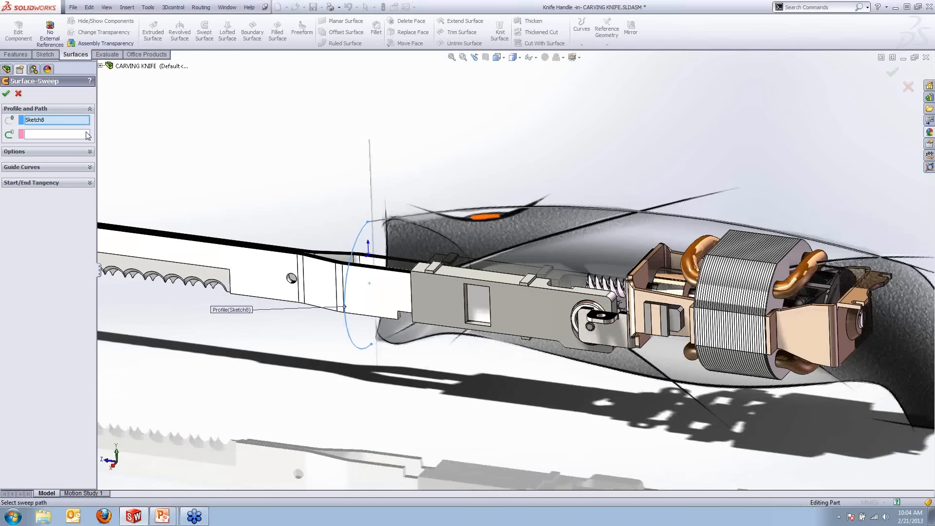
left_click(381, 218)
scroll(594, 268, "up", 5)
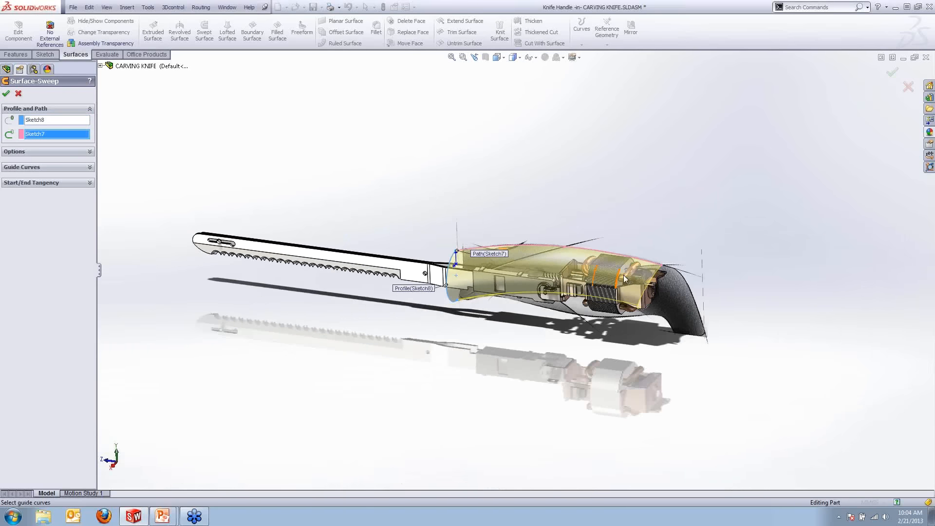
scroll(625, 278, "down", 5)
middle_click_drag(457, 284, 484, 246)
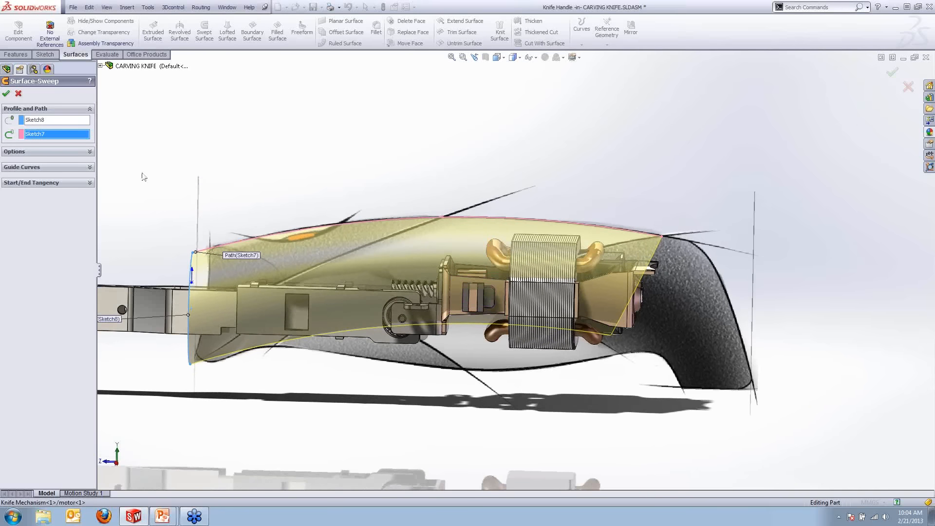
Step: Set the sweep's orientation/twist type to Keep normal constant and create the surface
left_click(89, 152)
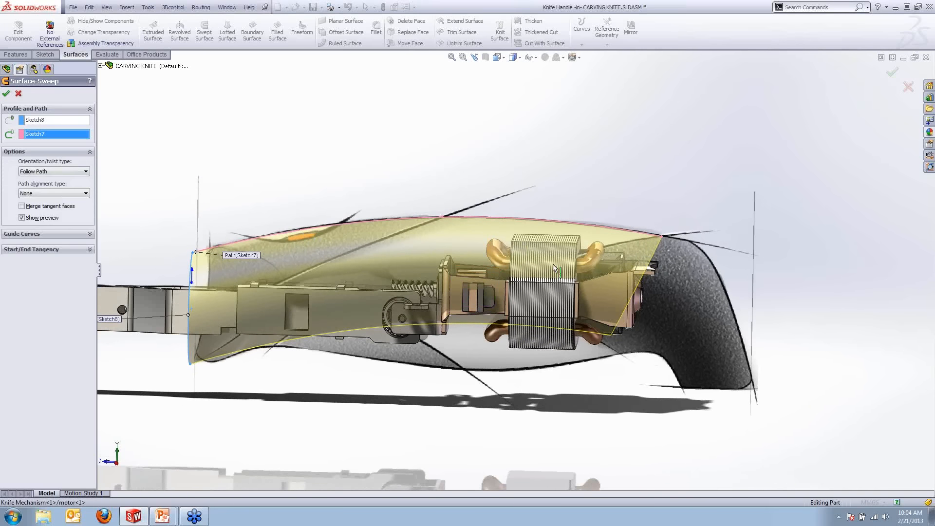
left_click(81, 173)
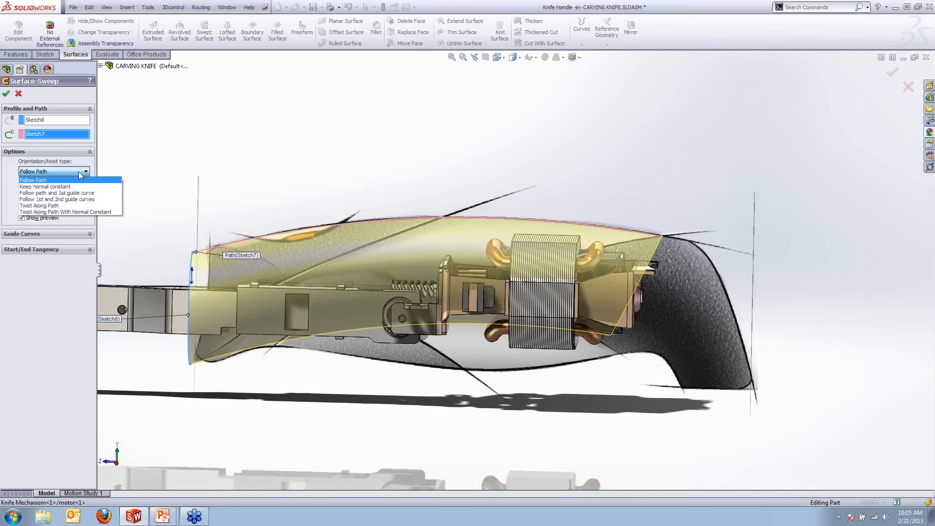
left_click(57, 186)
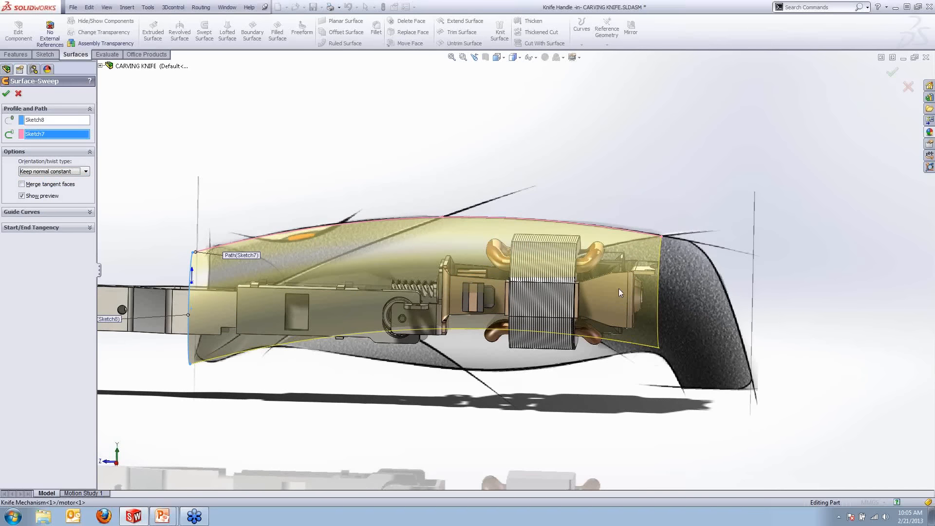
middle_click_drag(620, 293, 594, 312)
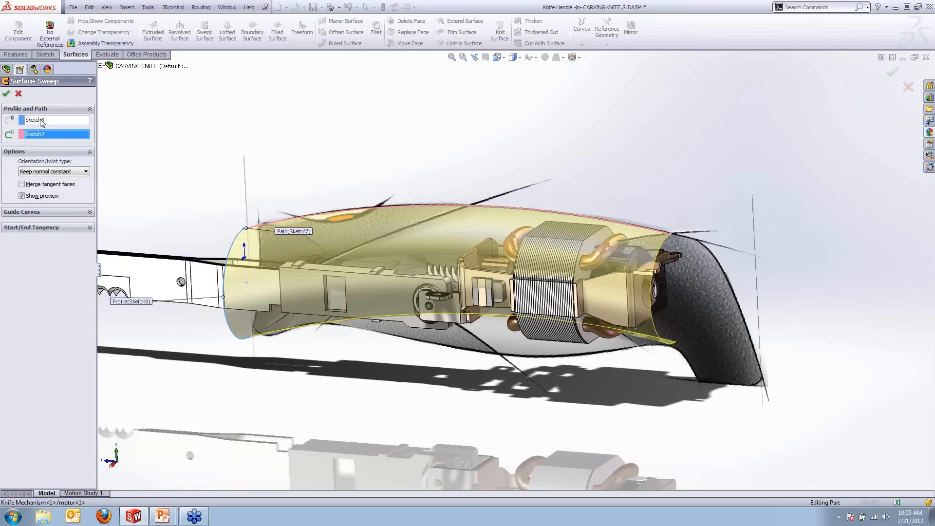
left_click(6, 93)
Step: Inspect where the motor protrudes through the swept surface, and start a Freeform feature on that surface's face
middle_click_drag(382, 369, 573, 273)
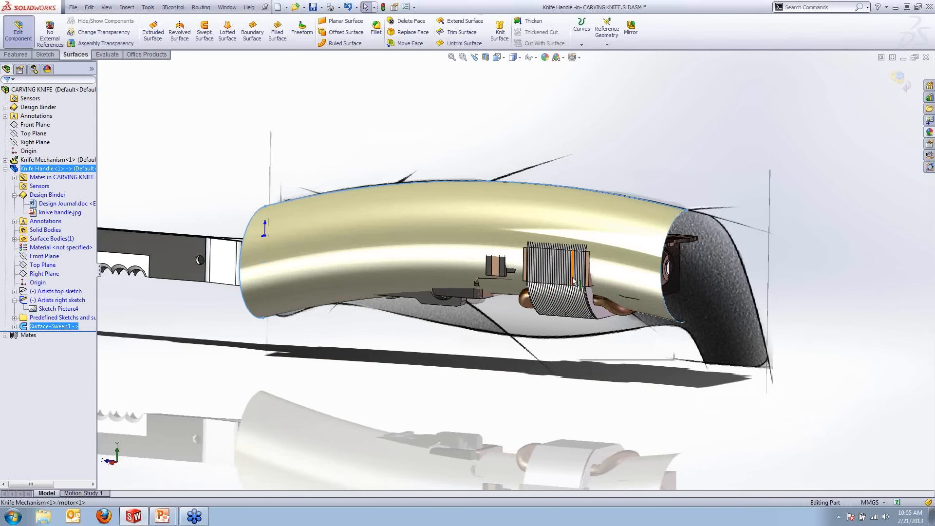
scroll(570, 278, "down", 3)
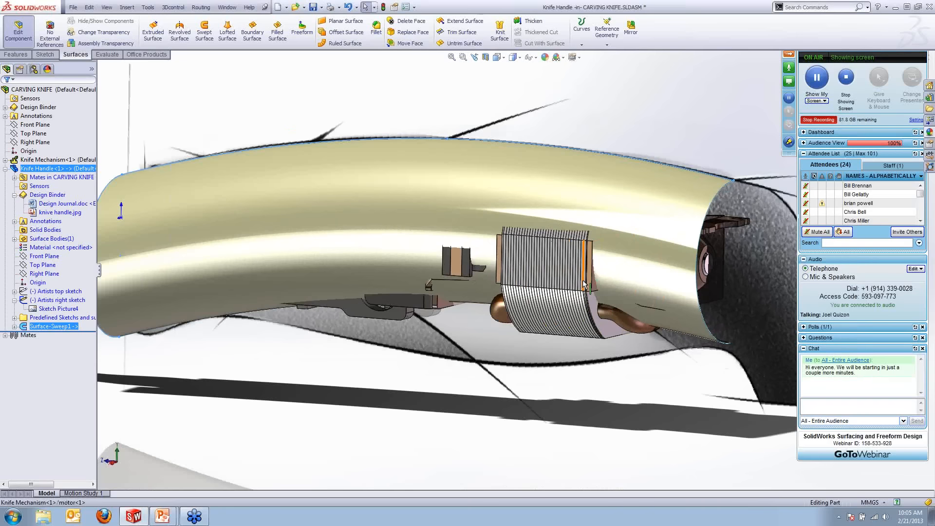
scroll(583, 279, "up", 2)
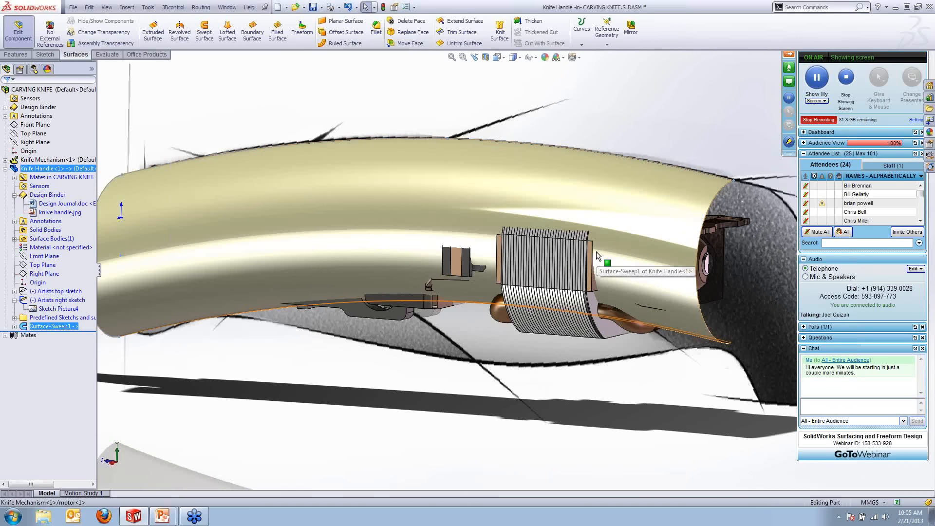
scroll(594, 251, "up", 1)
scroll(569, 244, "up", 1)
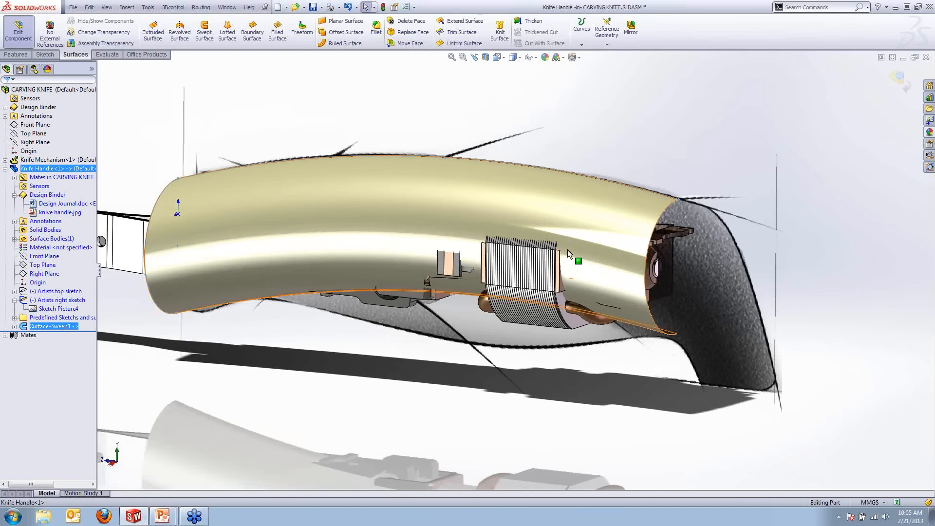
scroll(428, 265, "up", 1)
left_click(418, 223)
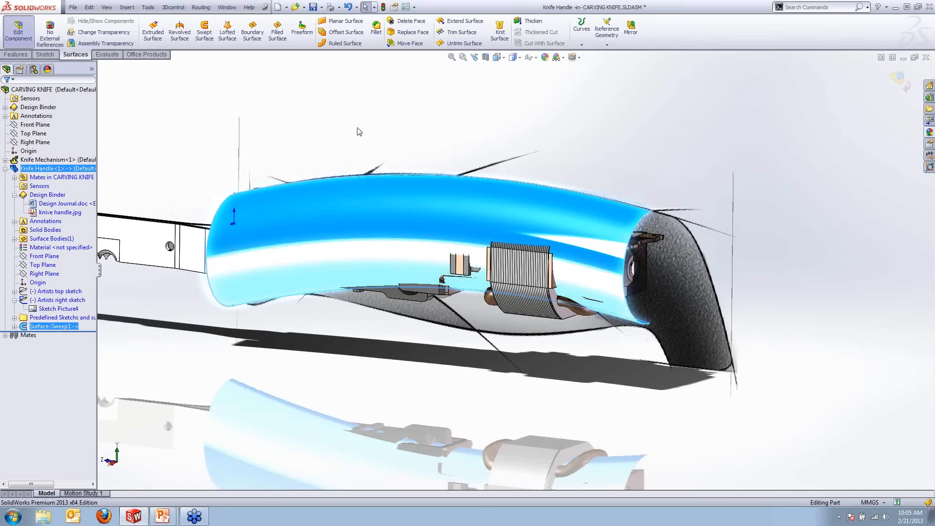
left_click(301, 35)
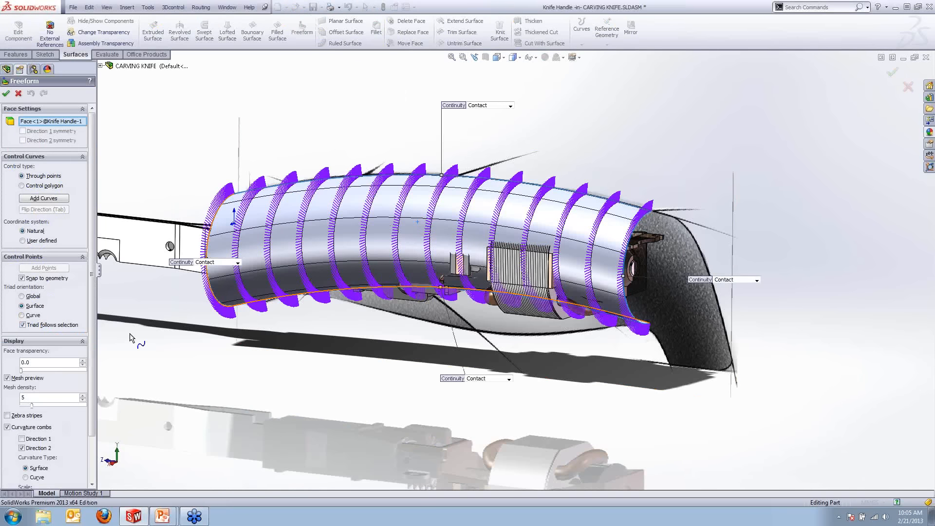
Step: Turn off the Freeform curvature combs and set the face transparency to 0.4
scroll(93, 339, "down", 3)
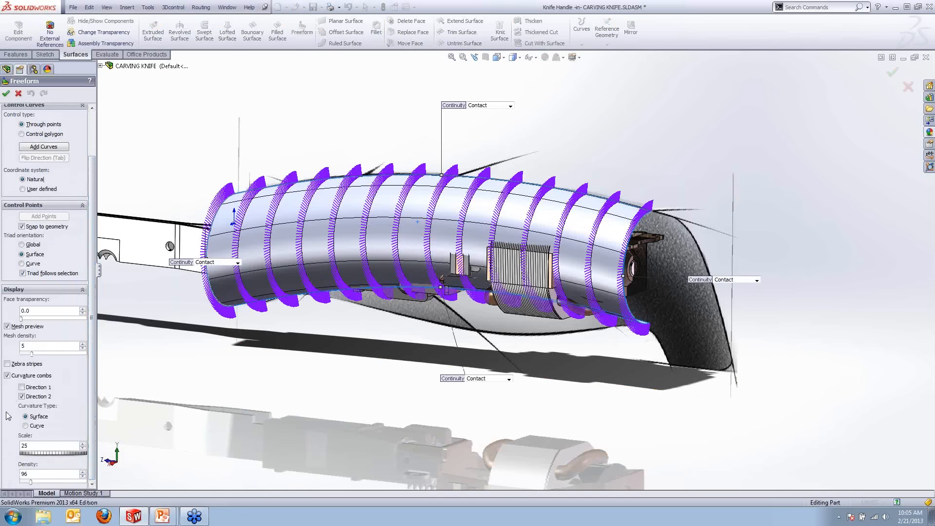
left_click(7, 376)
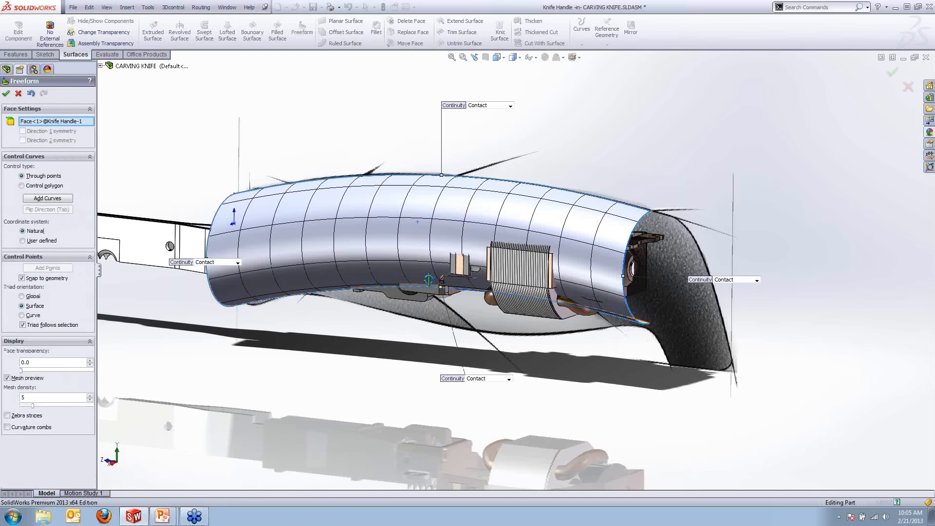
middle_click_drag(420, 288, 475, 260)
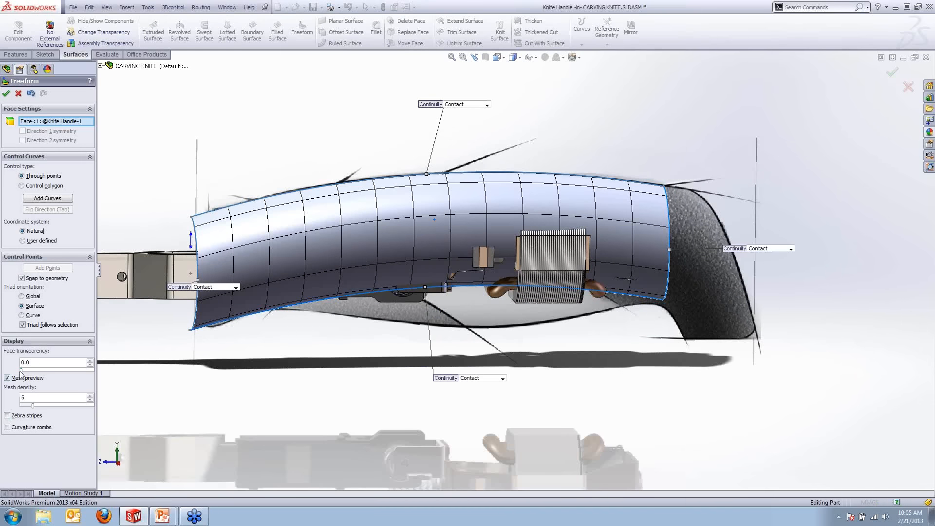
left_click_drag(21, 370, 53, 372)
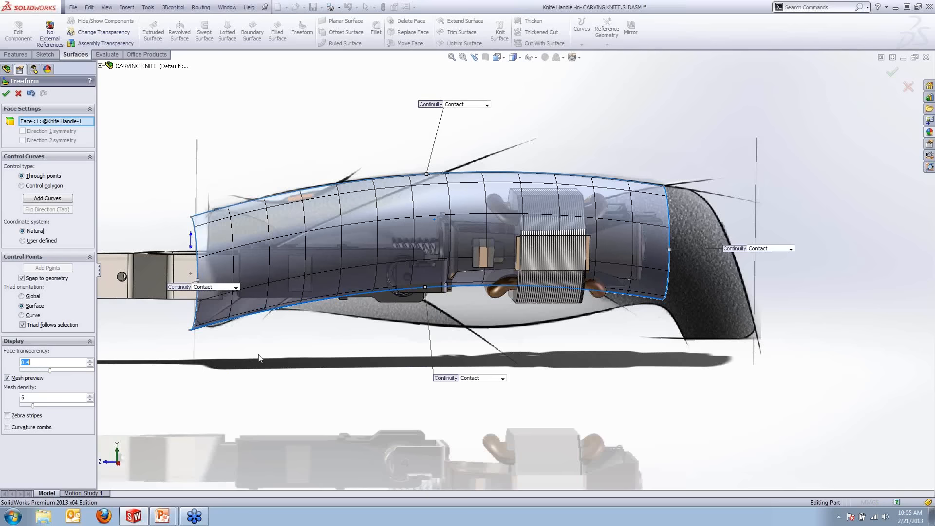
Step: Set the continuity of the face's upper edge to Curvature and its rear edge to Moveable
middle_click_drag(301, 354, 317, 348)
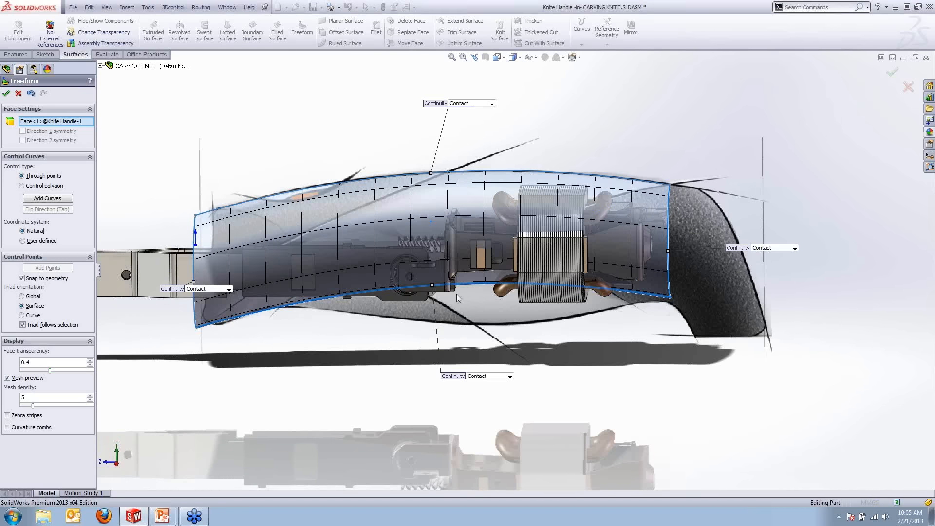
left_click(492, 104)
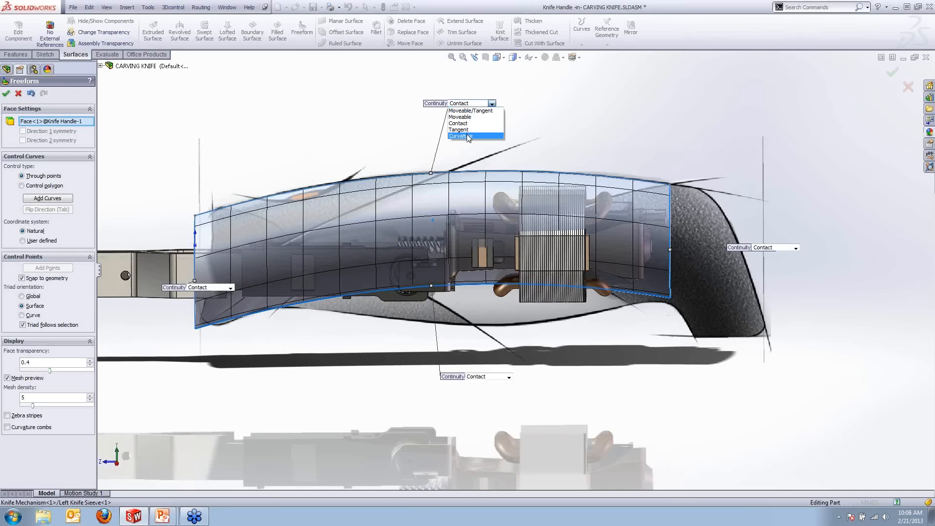
left_click(469, 136)
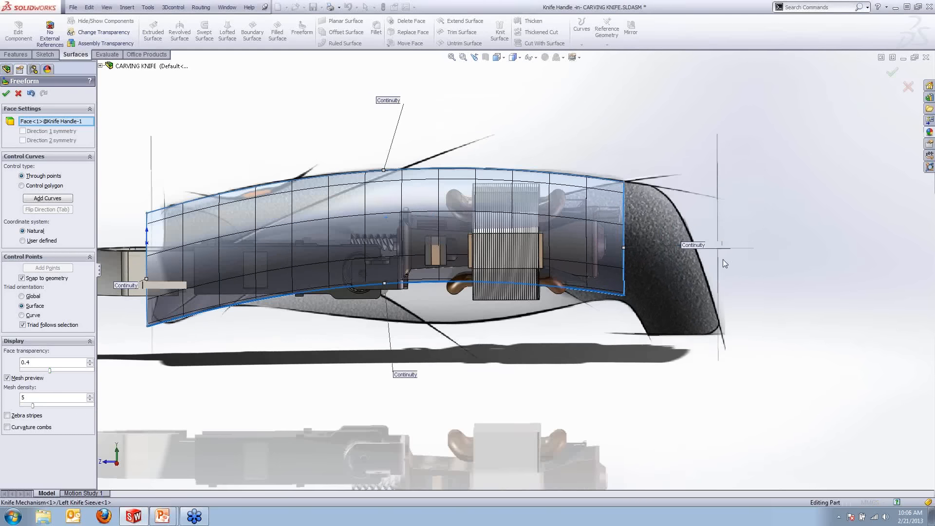
left_click(750, 245)
left_click(718, 253)
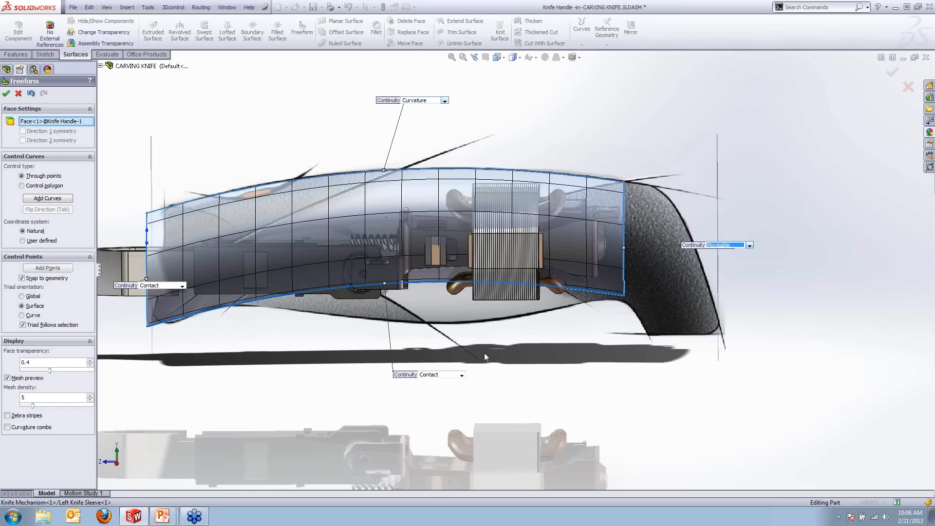
Step: Set the continuity of the face's lower edge to Moveable/Tangent and its front edge to Moveable
left_click(462, 376)
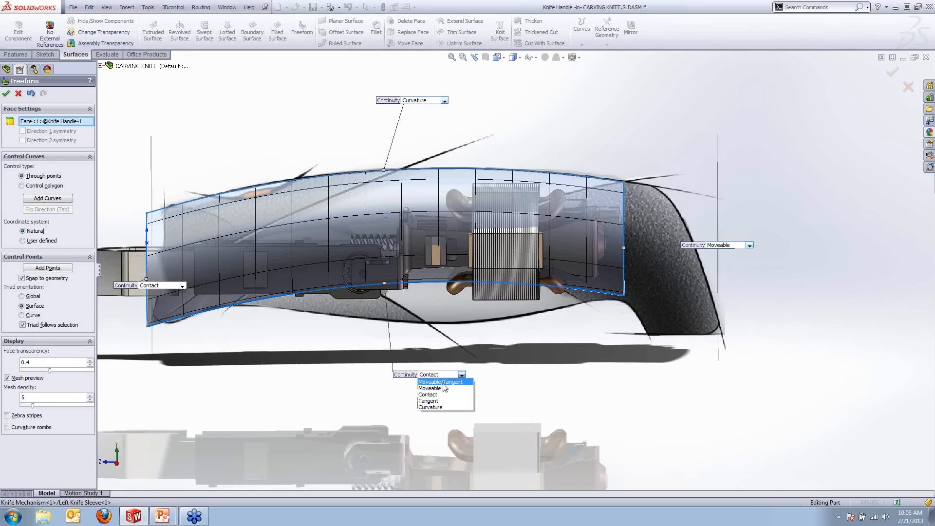
left_click(442, 383)
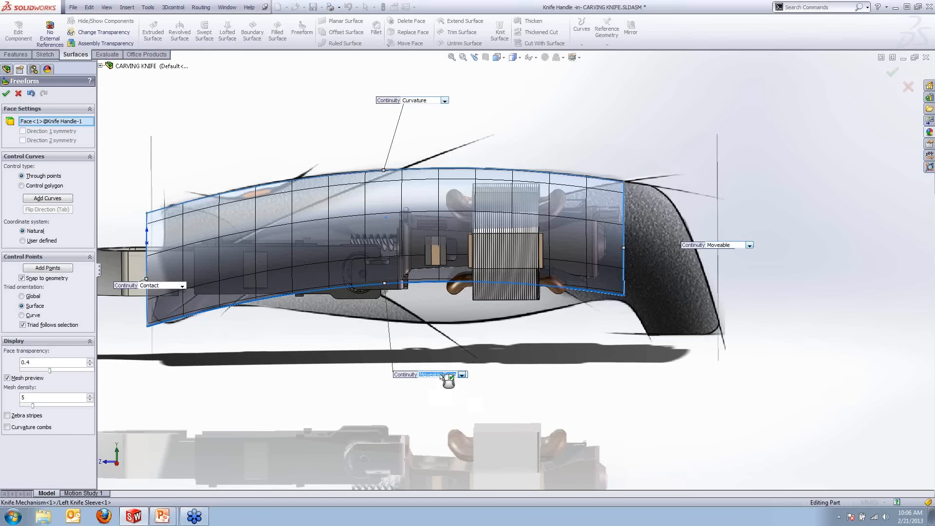
left_click(182, 286)
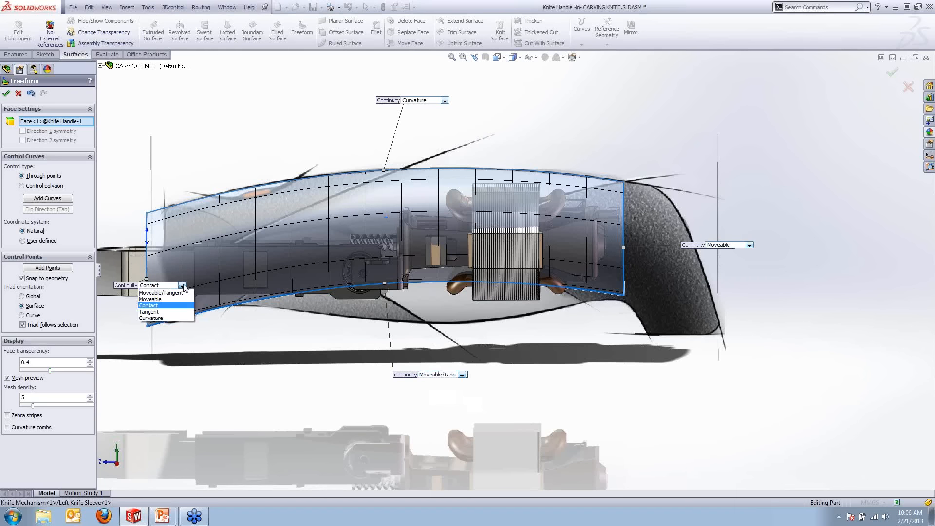
left_click(151, 299)
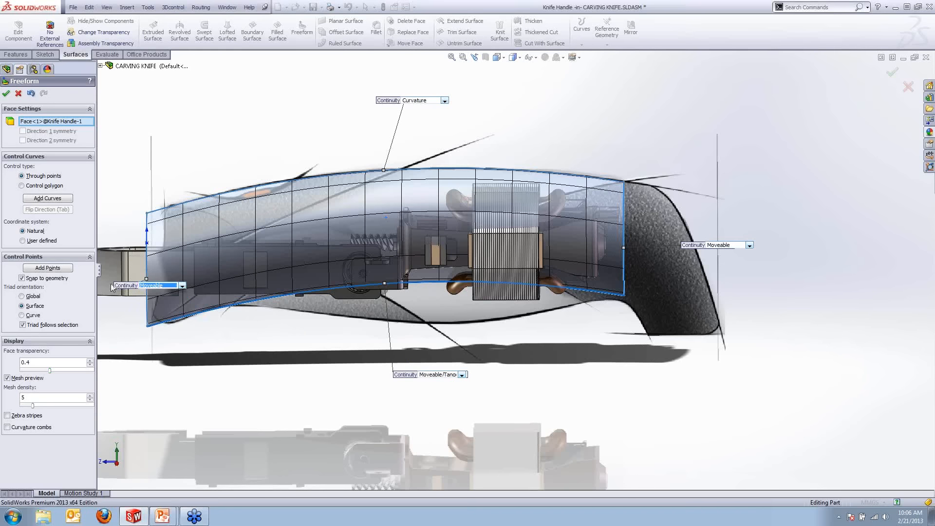
Step: Add three control points along the face's lower edge: near the front, below the spring and below the motor
left_click(48, 268)
scroll(234, 310, "down", 3)
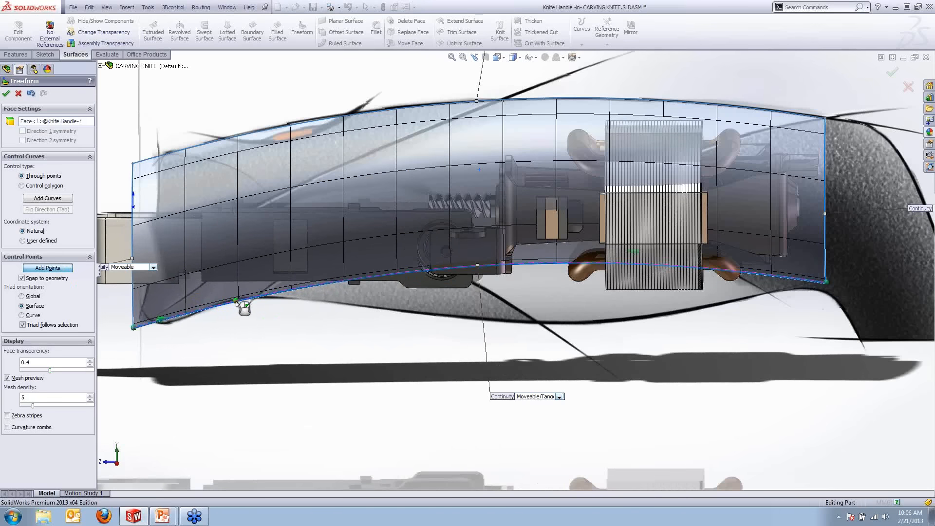
left_click(236, 301)
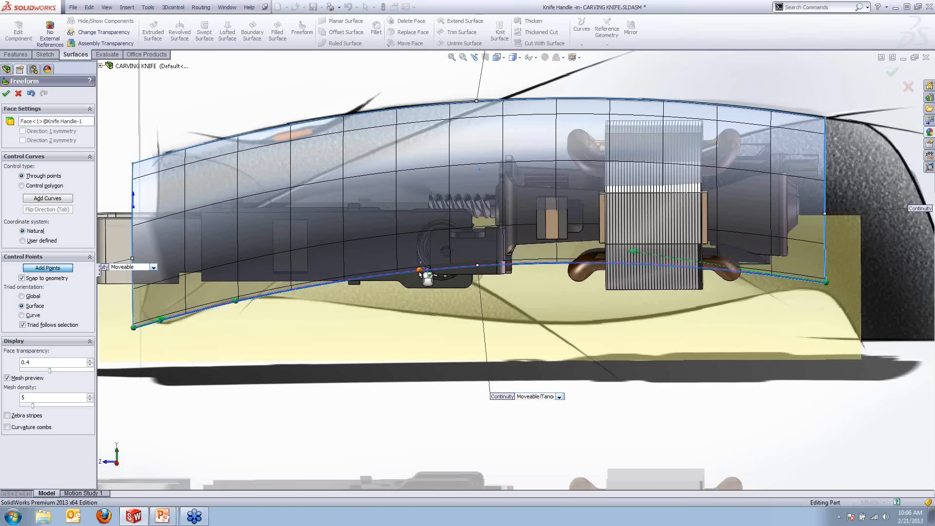
left_click(418, 273)
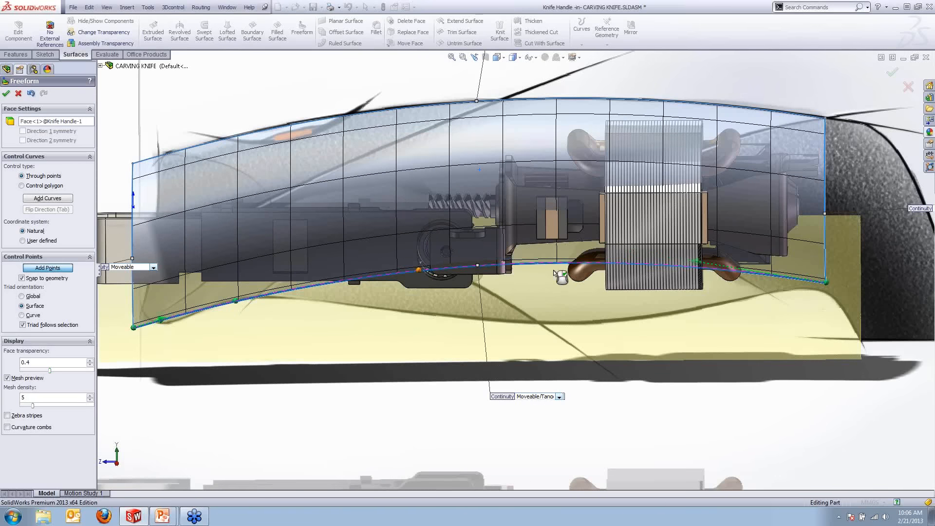
left_click(674, 267)
scroll(628, 291, "up", 2)
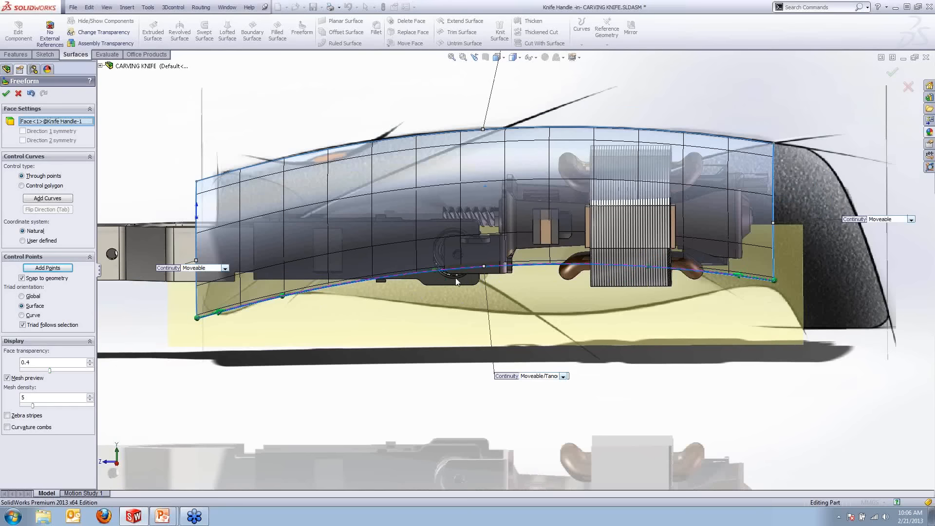
Step: Pull the lower edge's two rearmost control points down together until the edge follows the sketched grip outline
left_click(435, 269)
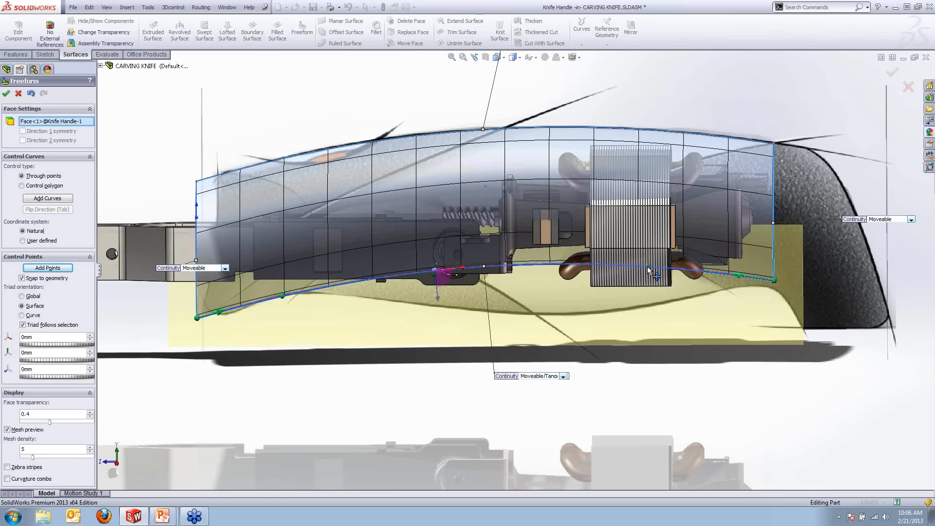
left_click(540, 265)
scroll(536, 278, "down", 2)
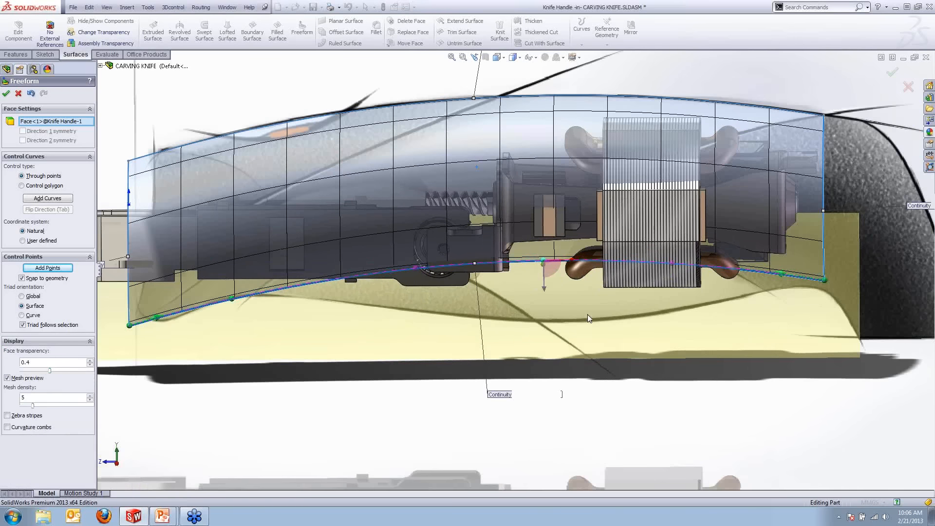
left_click_drag(545, 287, 549, 337)
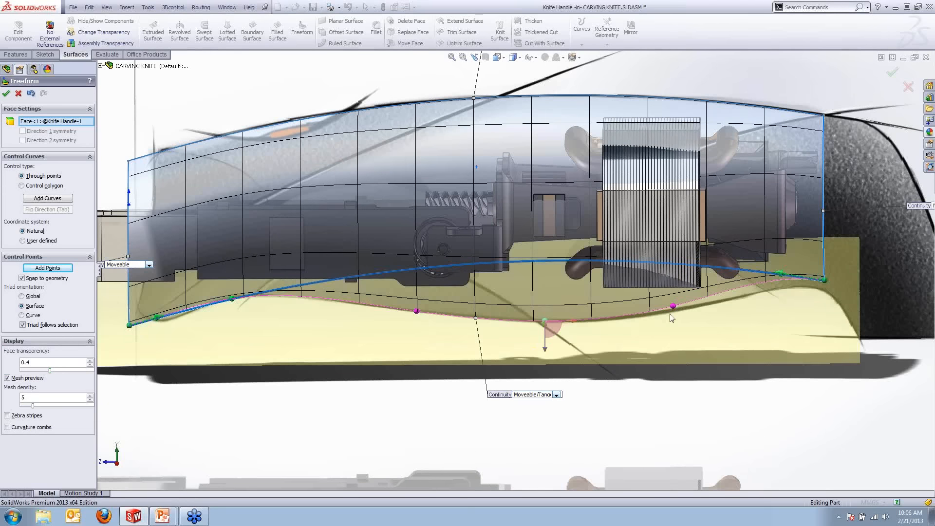
Step: Pull the tangency handle at the lower edge's rear end down 1.27 mm toward the sketched outline
scroll(670, 314, "up", 2)
scroll(670, 314, "down", 1)
scroll(671, 318, "down", 1)
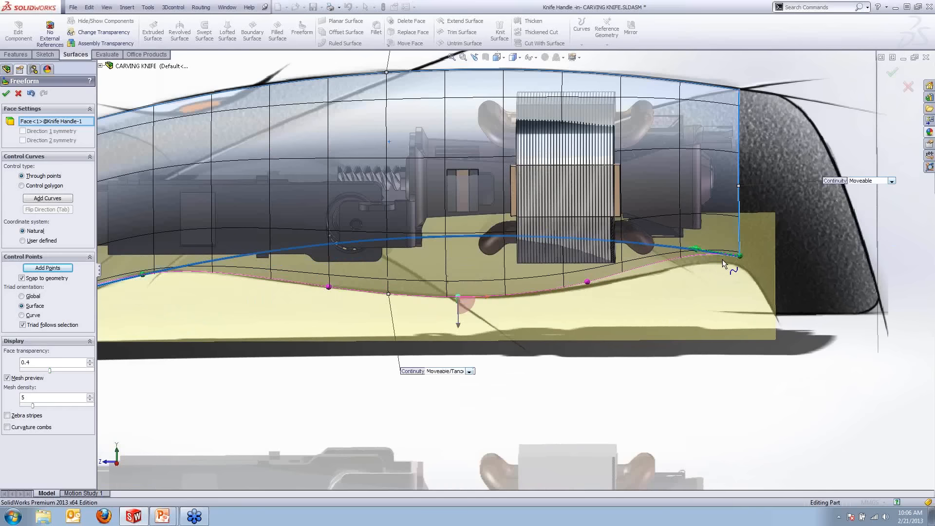
scroll(723, 259, "down", 1)
middle_click_drag(675, 277, 645, 256, "ctrl")
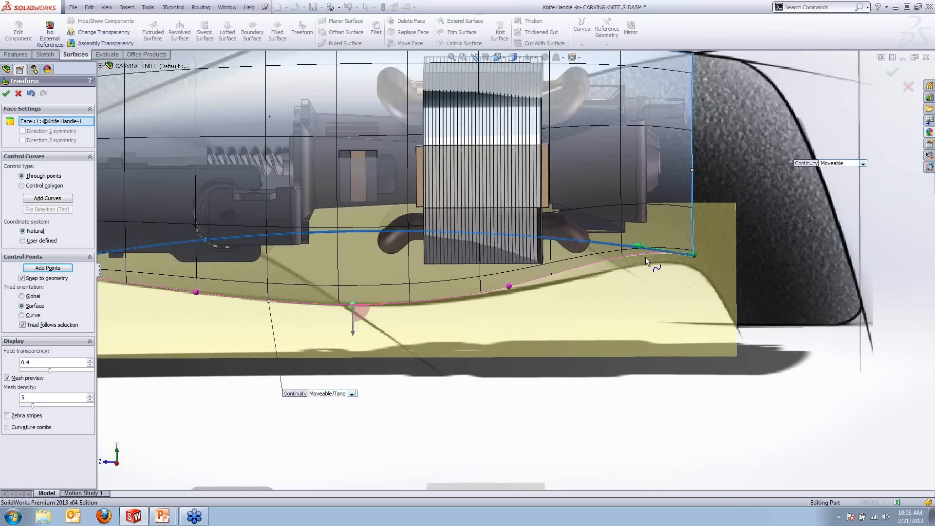
left_click(636, 246)
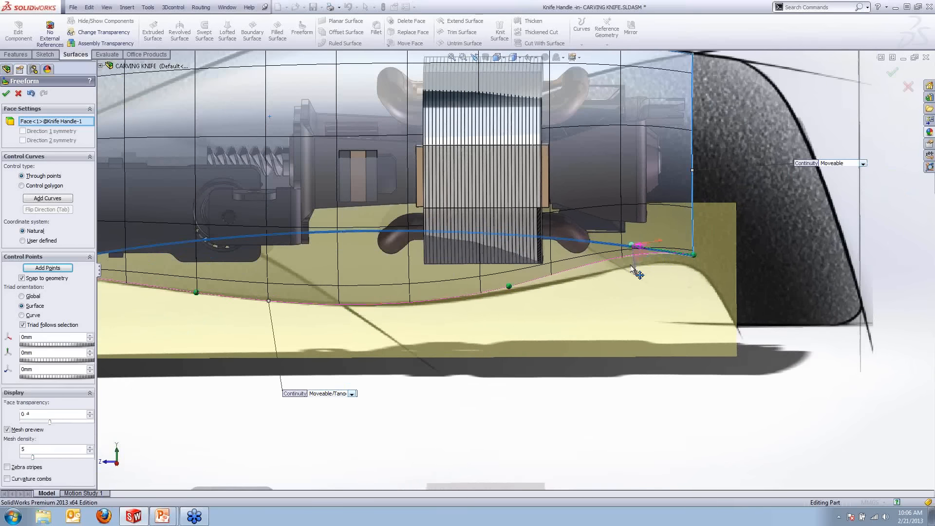
left_click_drag(635, 273, 638, 287)
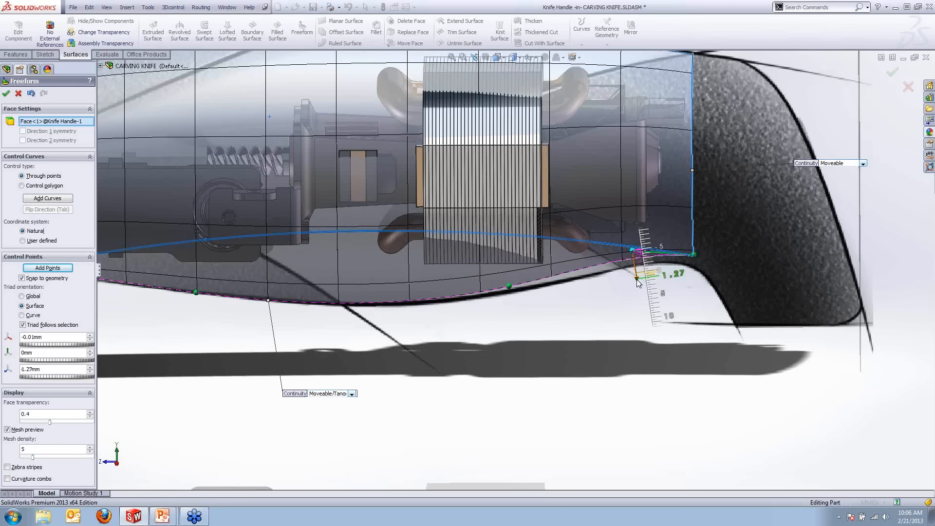
Step: Shift the lower edge's front control point by -0.34 mm to fit the sketched outline
scroll(349, 220, "up", 2)
scroll(345, 223, "up", 2)
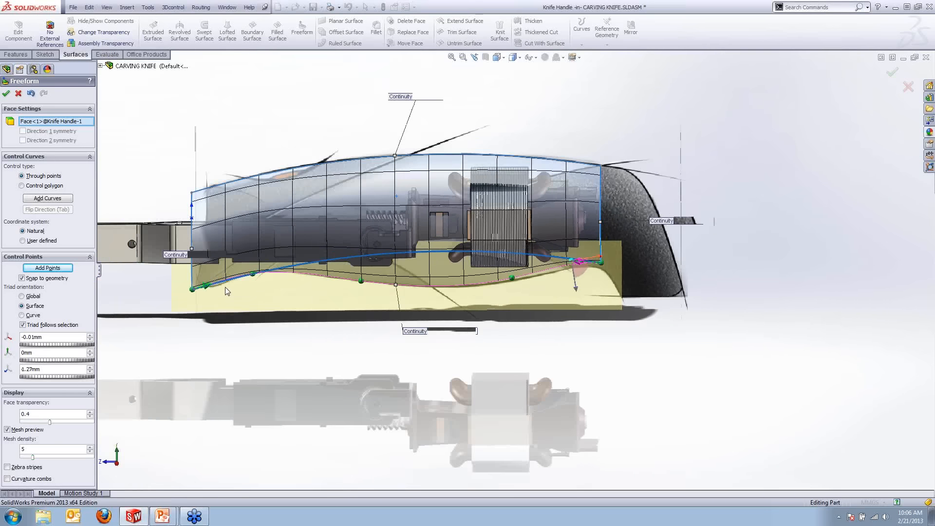
scroll(229, 287, "down", 5)
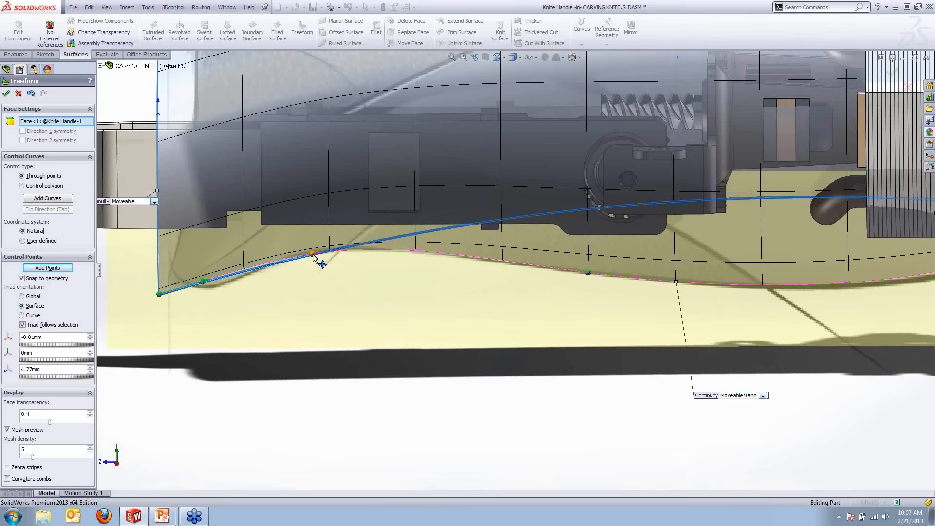
left_click_drag(314, 255, 317, 281)
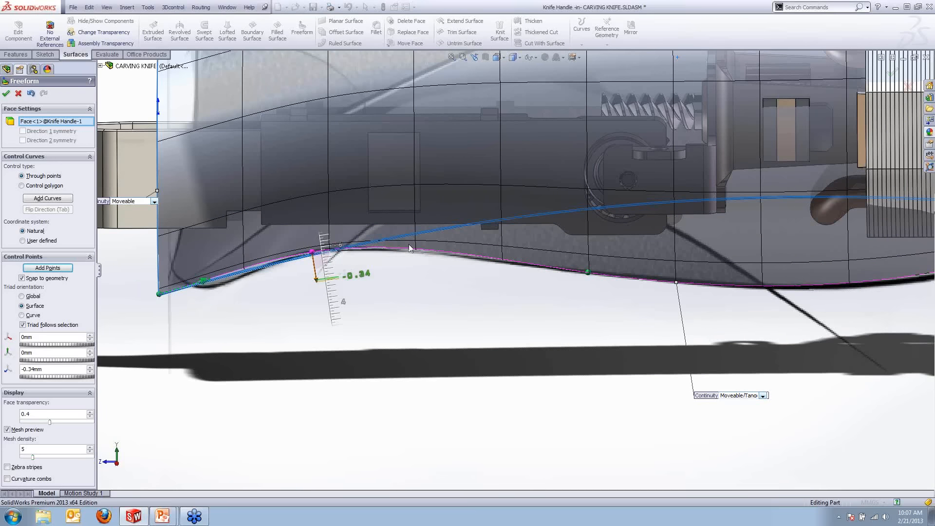
Step: Examine how the reshaped face follows the sketch and where the motor protrudes through it
scroll(589, 227, "up", 6)
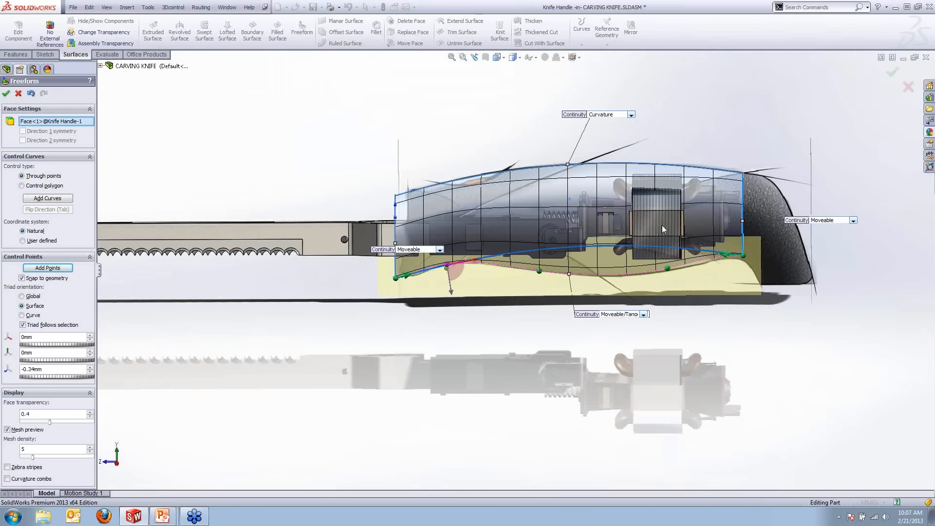
scroll(661, 226, "up", 3)
scroll(586, 232, "down", 3)
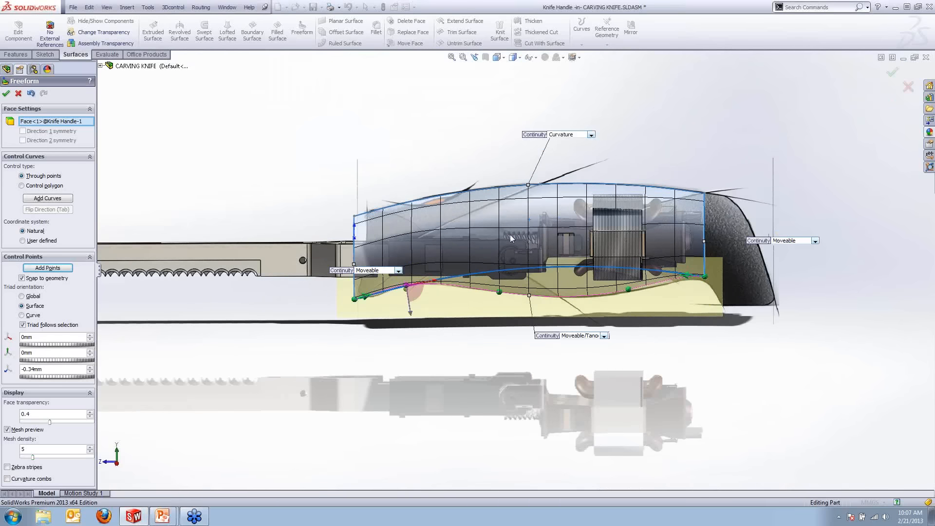
scroll(585, 228, "down", 1)
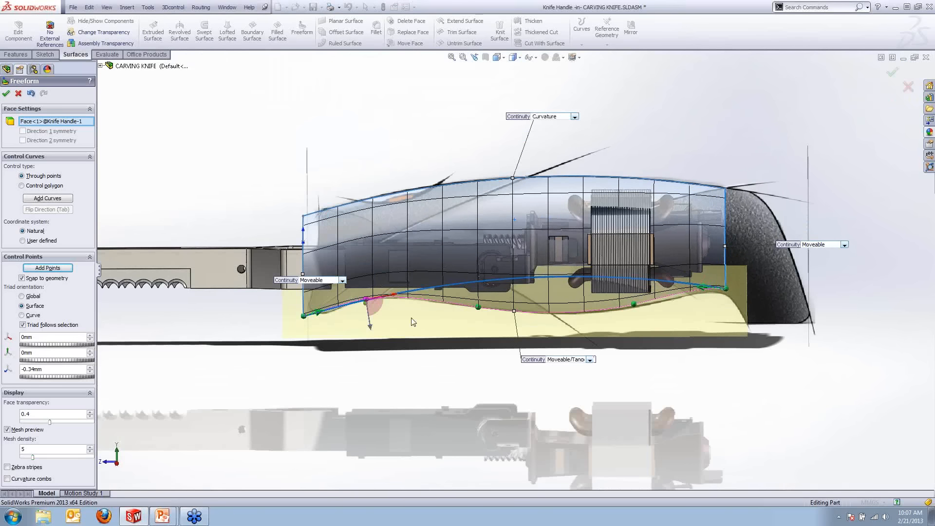
middle_click_drag(561, 319, 623, 348)
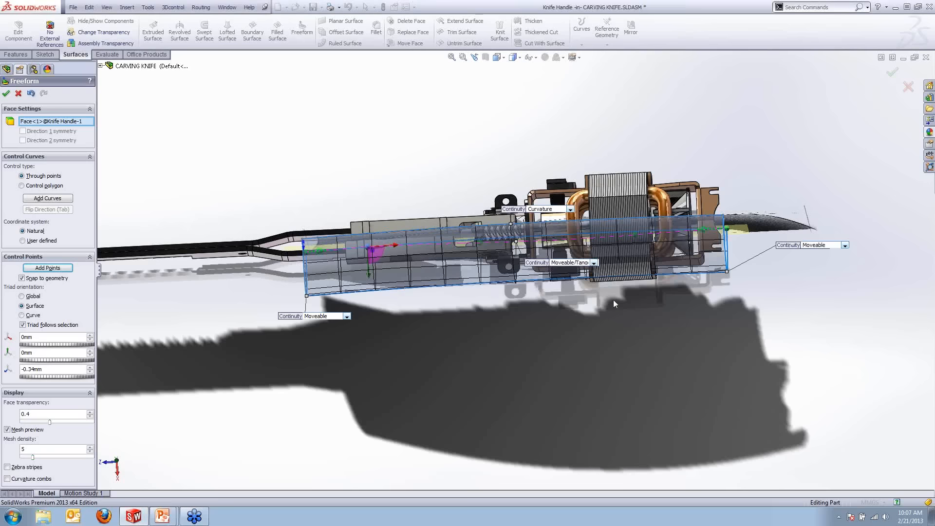
scroll(612, 300, "down", 2)
scroll(588, 269, "down", 1)
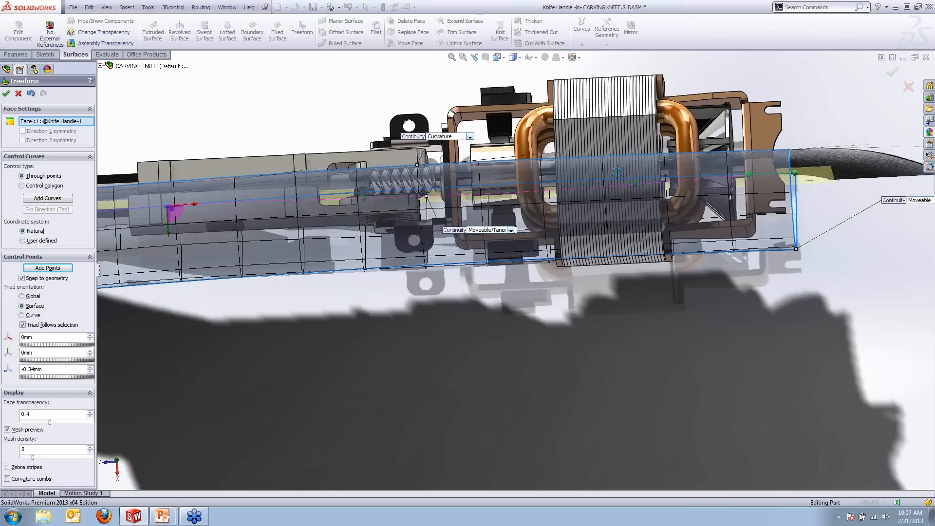
middle_click_drag(617, 172, 589, 112)
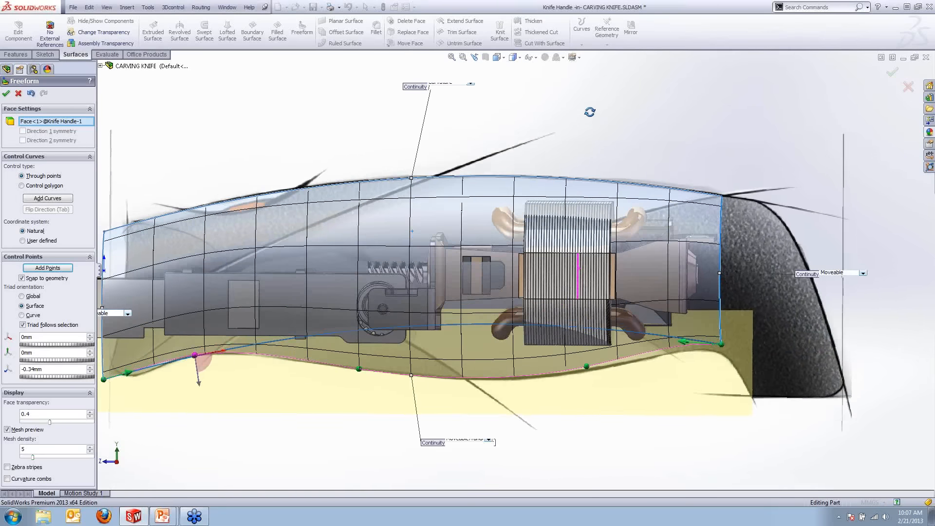
scroll(469, 274, "up", 1)
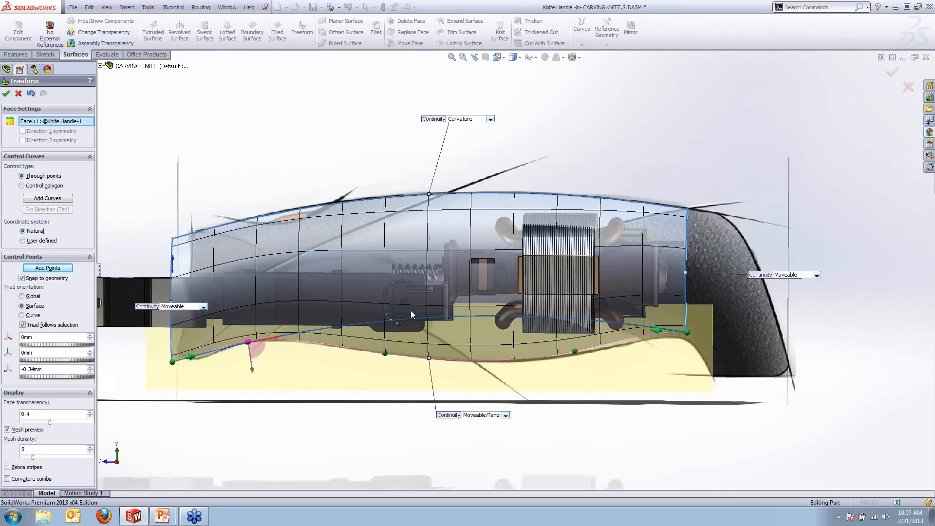
Step: Add a lengthwise control curve across the middle of the handle face and select it
left_click(37, 199)
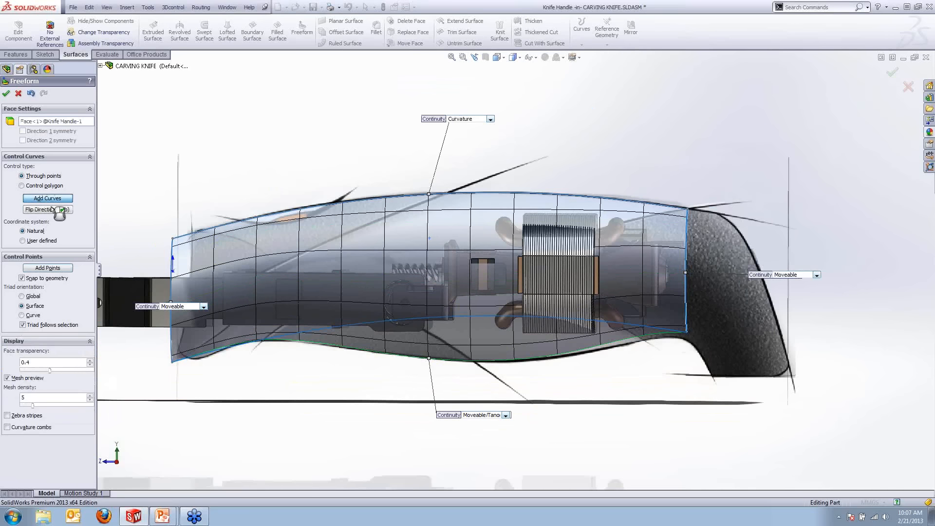
left_click(358, 279)
right_click(399, 277)
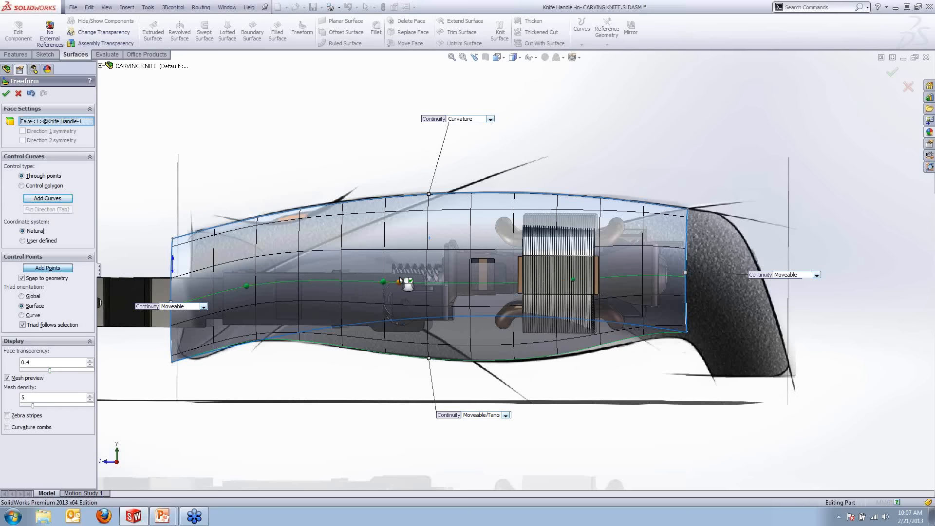
left_click(377, 281)
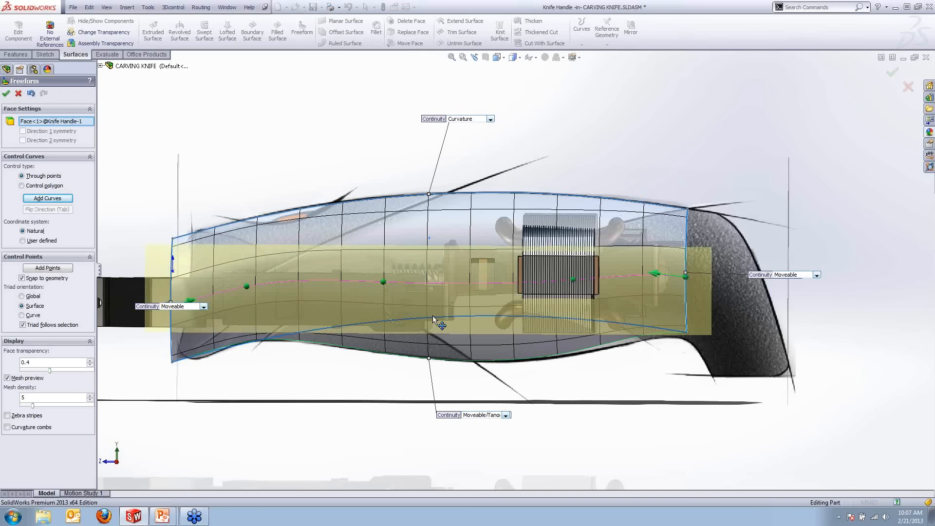
Step: Pull the two inner control points of the lengthwise control curve outward together toward enclosing the motor, and select the rear one
left_click(383, 282)
left_click(572, 279, "ctrl")
middle_click_drag(560, 272, 560, 399)
scroll(474, 243, "down", 2)
left_click_drag(483, 255, 485, 264)
left_click(617, 246)
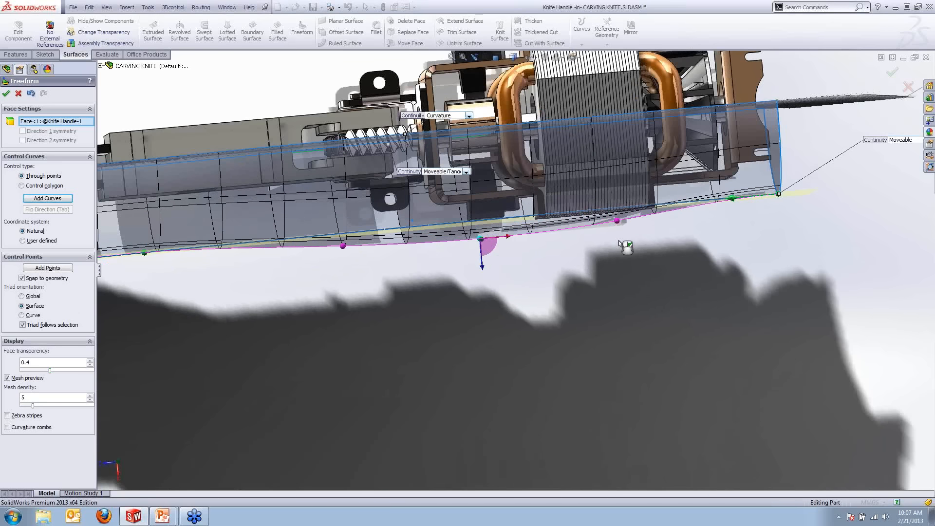
left_click(616, 221)
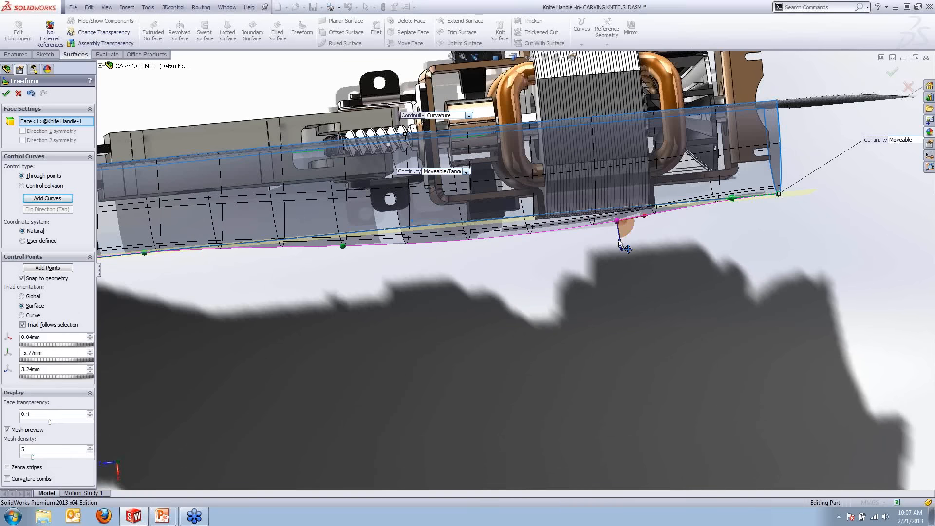
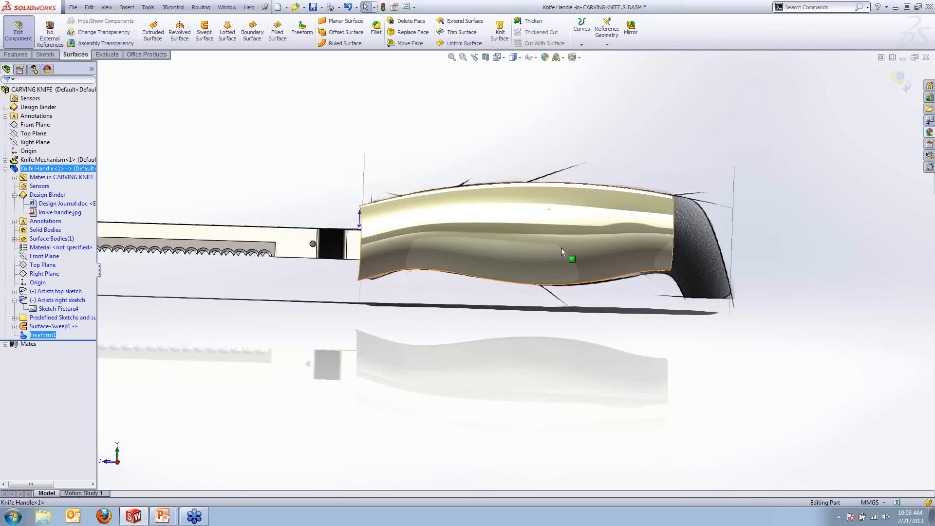
Step: Examine the freeform handle surface against the sketched side outline and check it from above around the motor
scroll(560, 247, "down", 2)
middle_click_drag(560, 247, 551, 220)
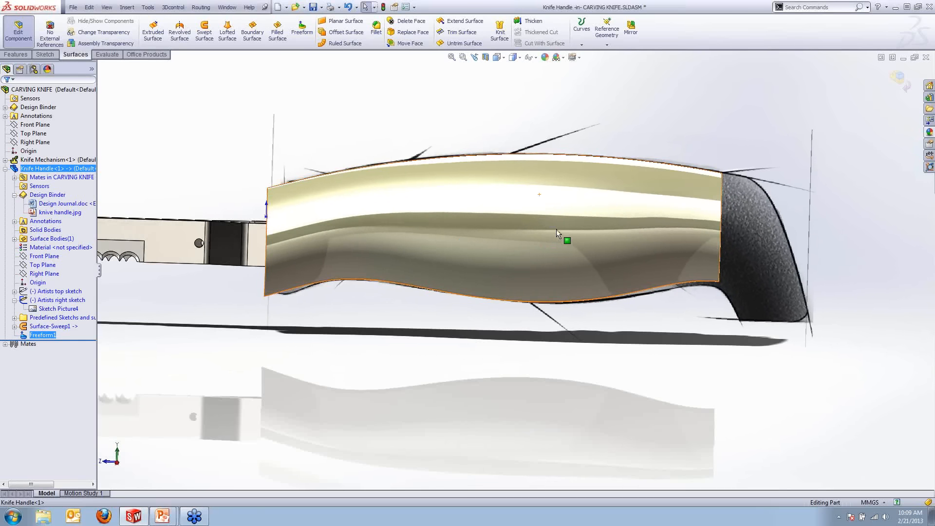
middle_click_drag(501, 264, 500, 303)
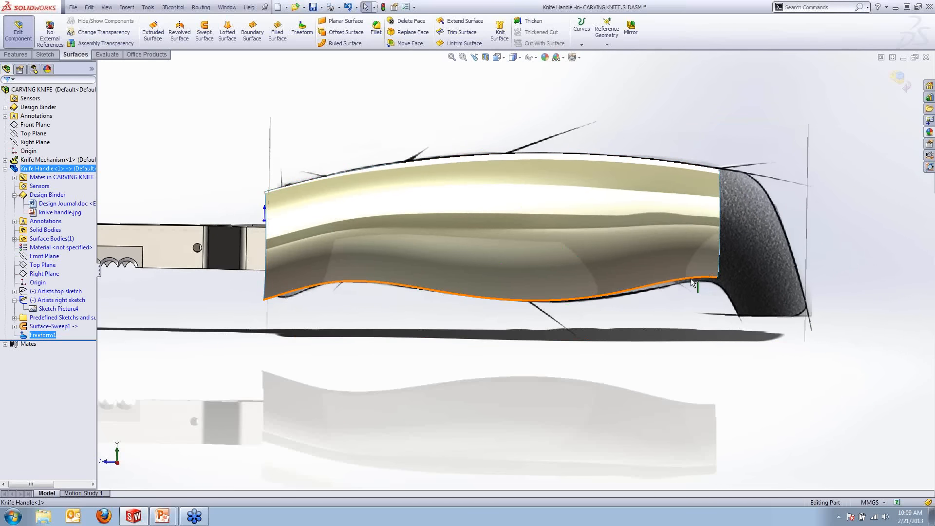
middle_click_drag(690, 288, 691, 287)
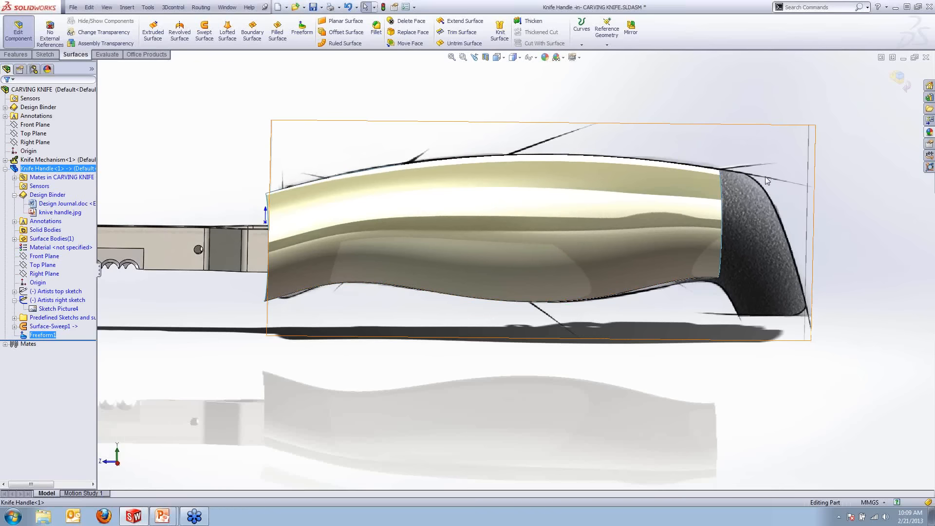
scroll(764, 225, "up", 1)
scroll(762, 221, "down", 1)
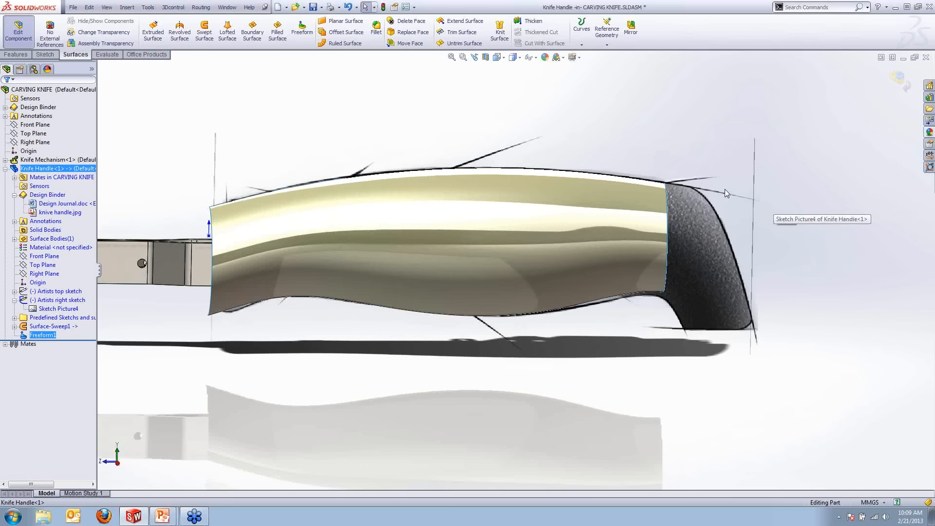
scroll(481, 235, "up", 1)
middle_click_drag(480, 231, 459, 232)
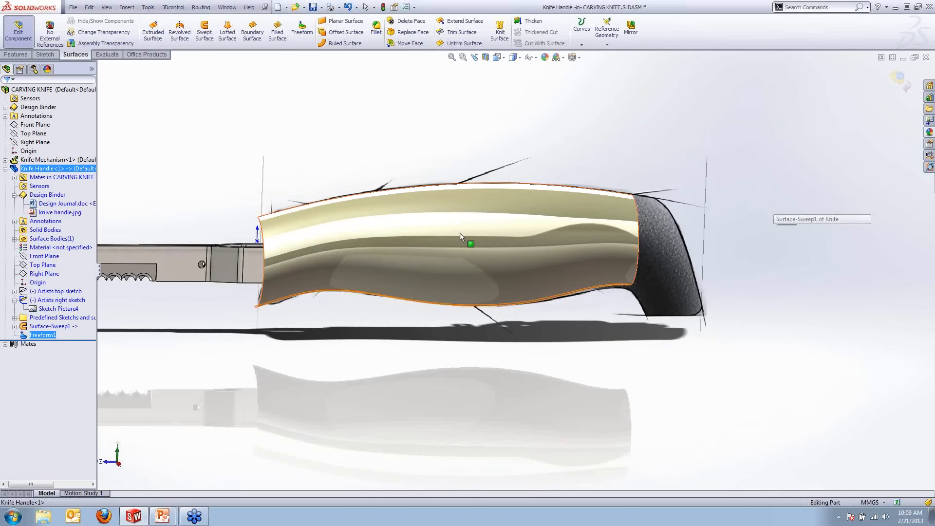
scroll(407, 242, "down", 1)
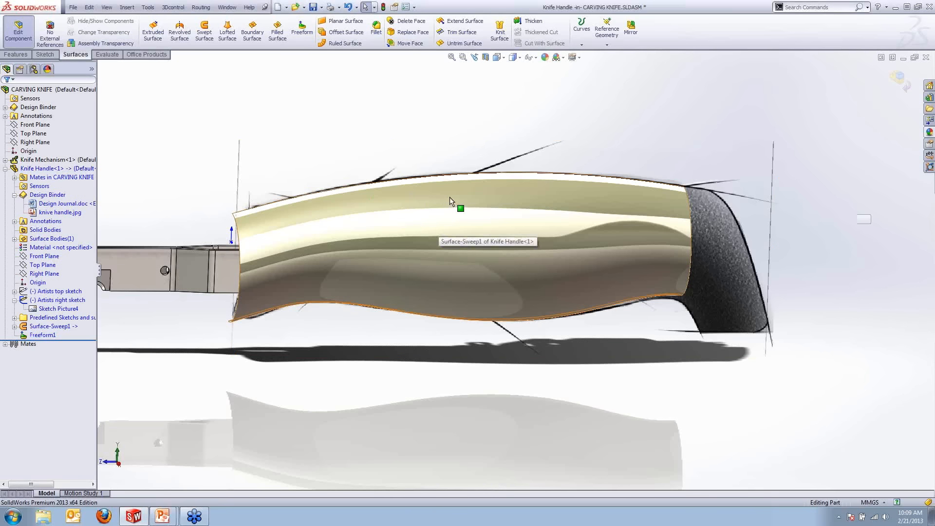
scroll(449, 197, "up", 1)
middle_click_drag(449, 197, 438, 353)
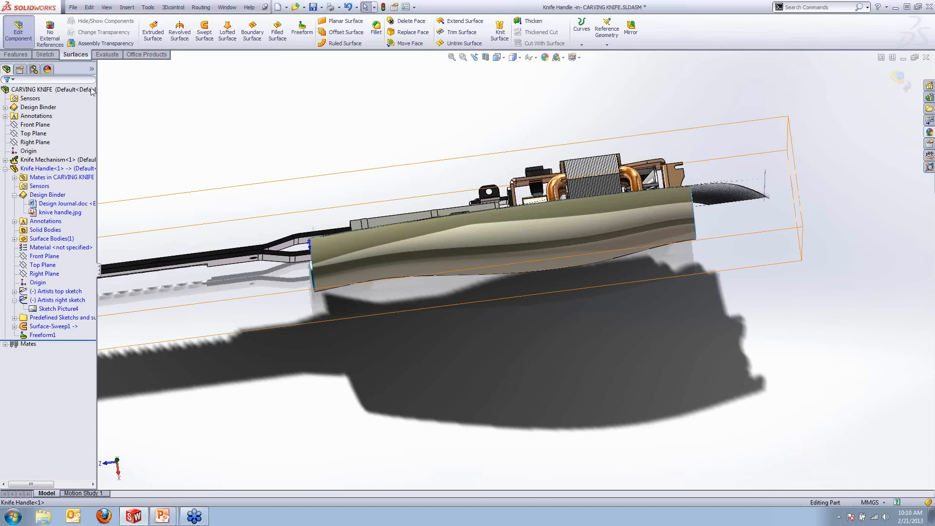
Step: Switch to the Default_Handle Transparent display state to view the mechanism through the handle surface
right_click(91, 70)
left_click(122, 92)
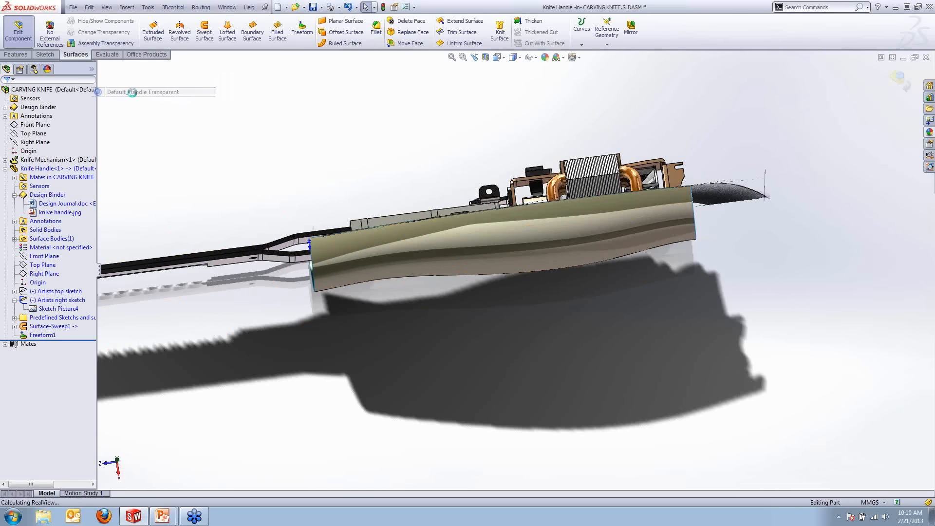
scroll(313, 261, "down", 5)
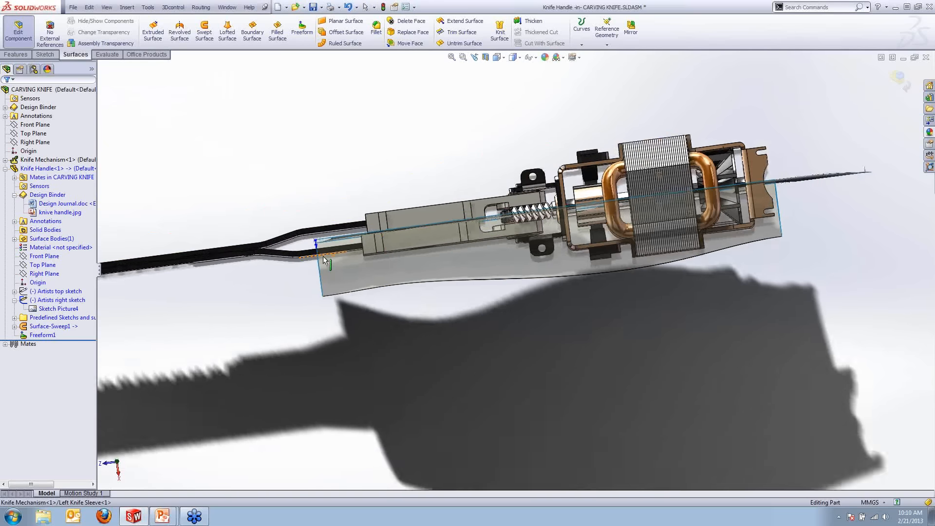
Step: Compare the handle's front end with the Artists top sketch by showing that sketch and hiding it again
right_click(61, 292)
left_click(68, 275)
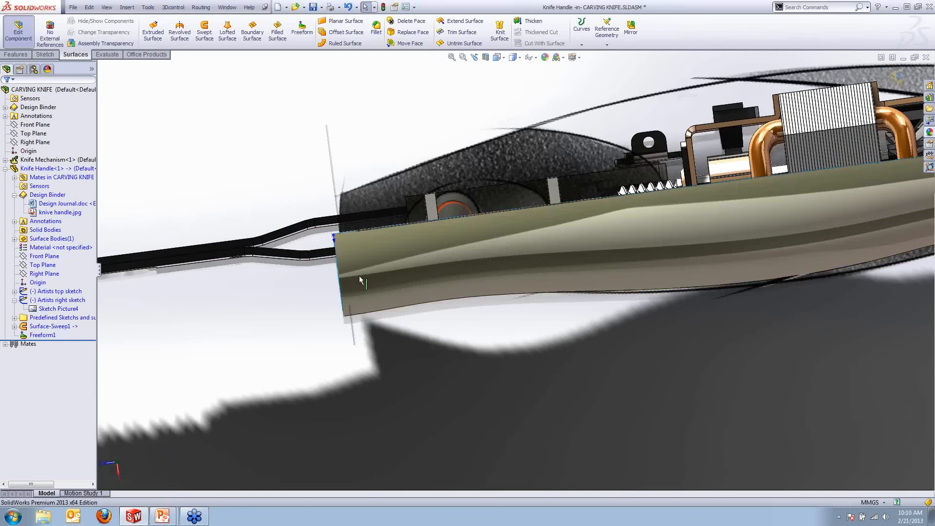
mouse_move(438, 251)
middle_mouse_down()
mouse_move(443, 314)
mouse_move(436, 239)
middle_mouse_up()
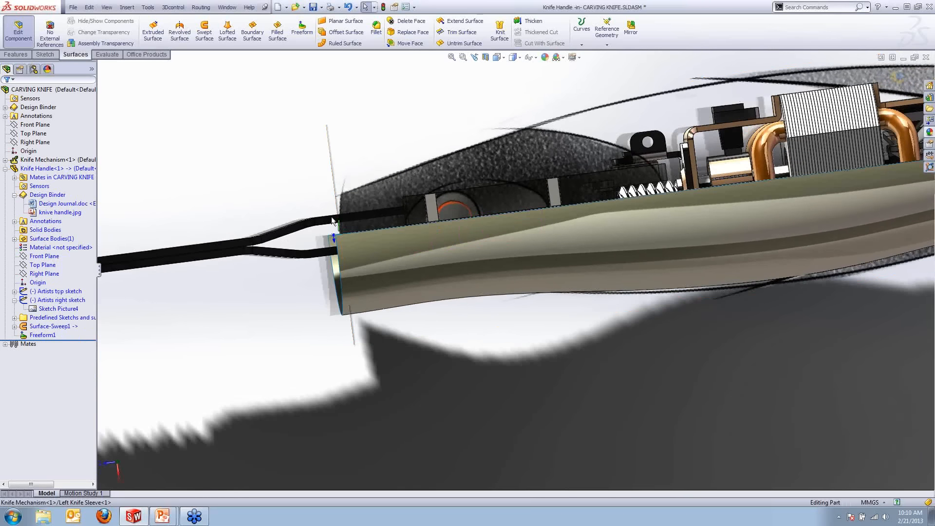
left_click(47, 293)
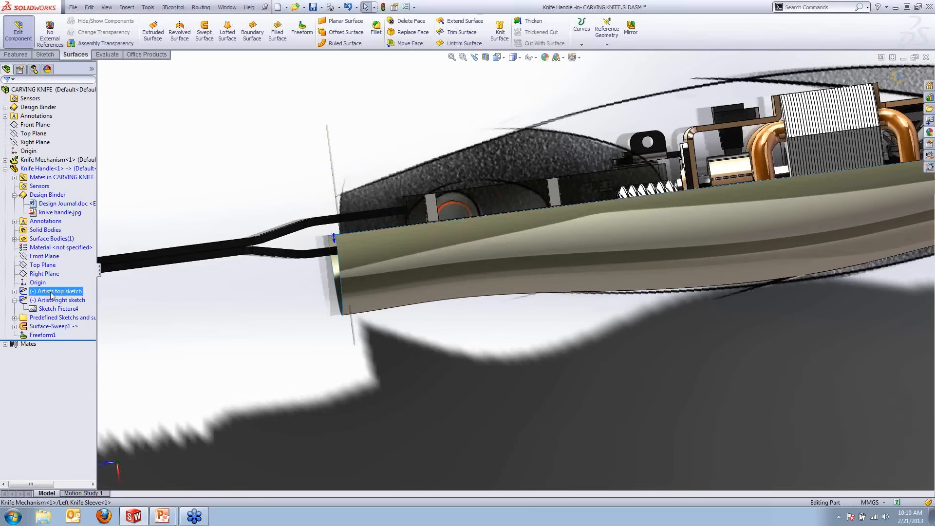
right_click(52, 293)
left_click(78, 278)
scroll(471, 276, "up", 4)
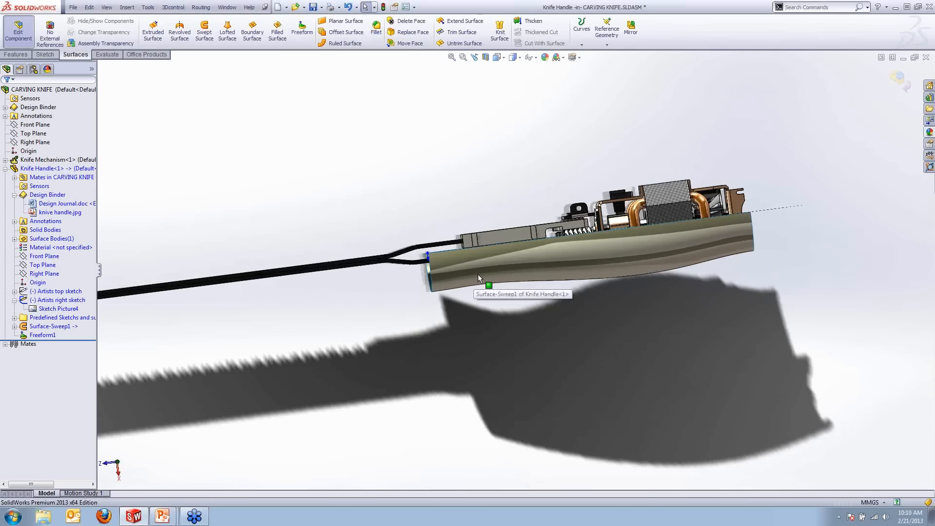
Step: Sketch on the handle's Top Plane a short line from the origin toward the blade and a diagonal at about 25° across the handle's front
left_click(39, 266)
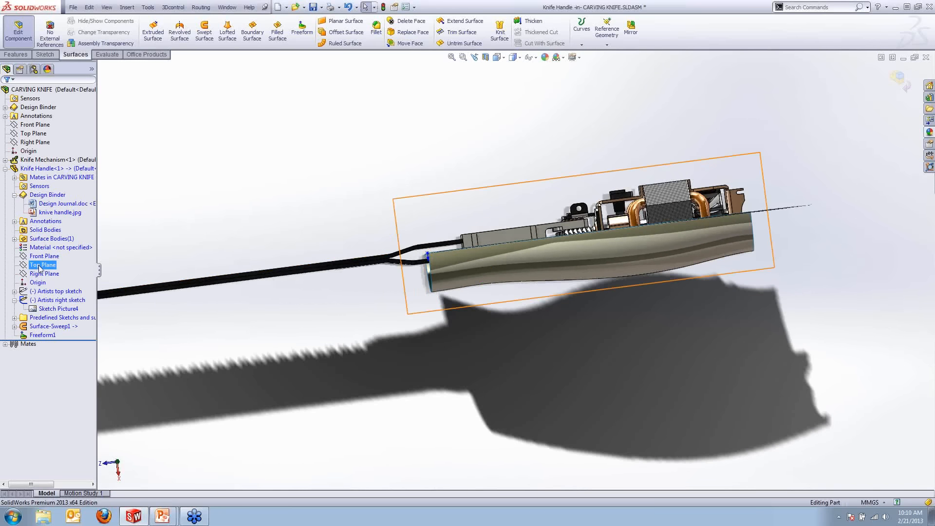
left_click(49, 252)
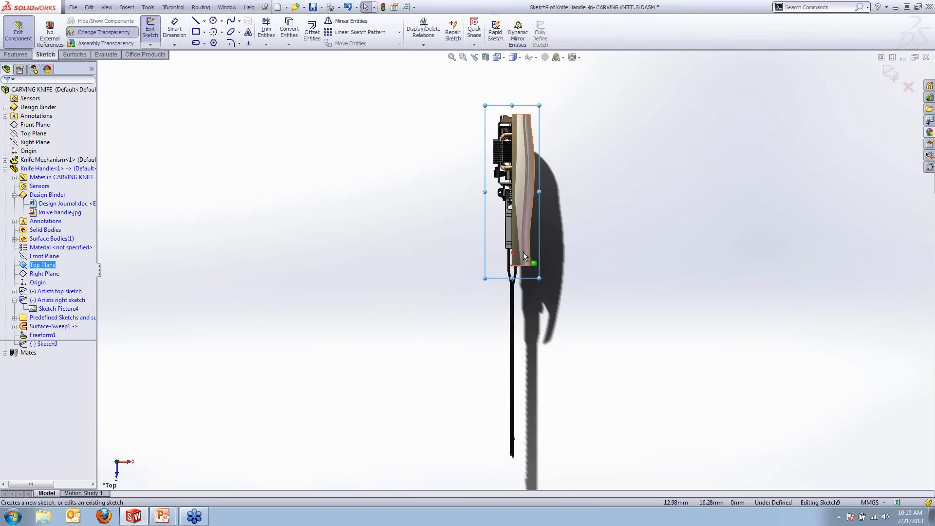
key("shift+Up")
key("shift+Left")
key("shift+Down")
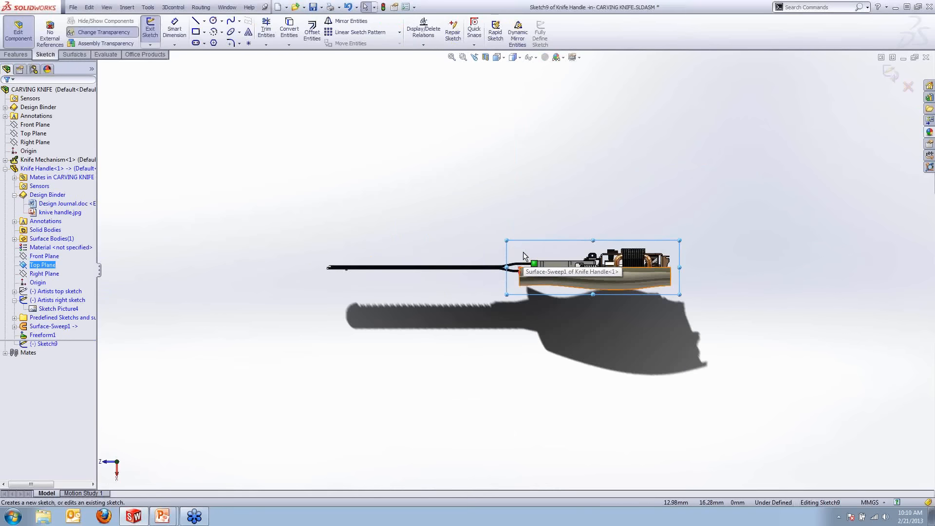
scroll(530, 275, "down", 5)
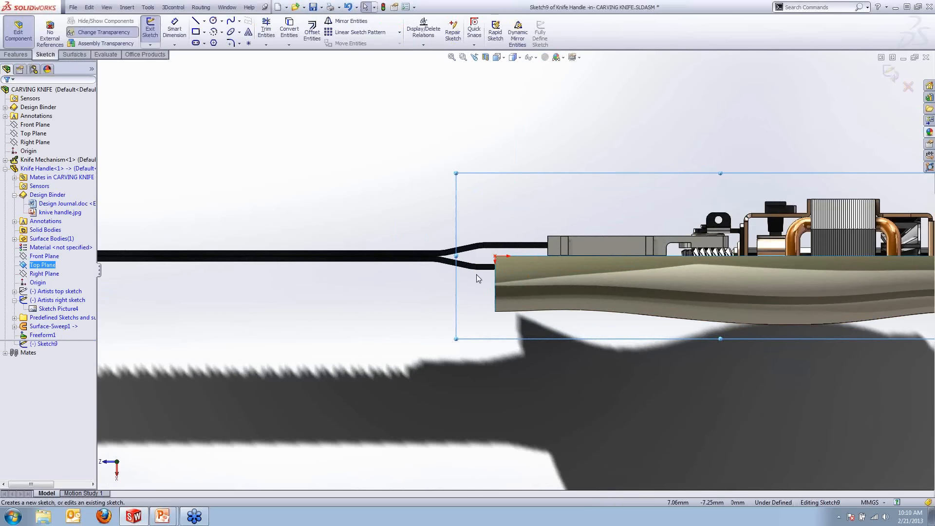
scroll(522, 280, "down", 1)
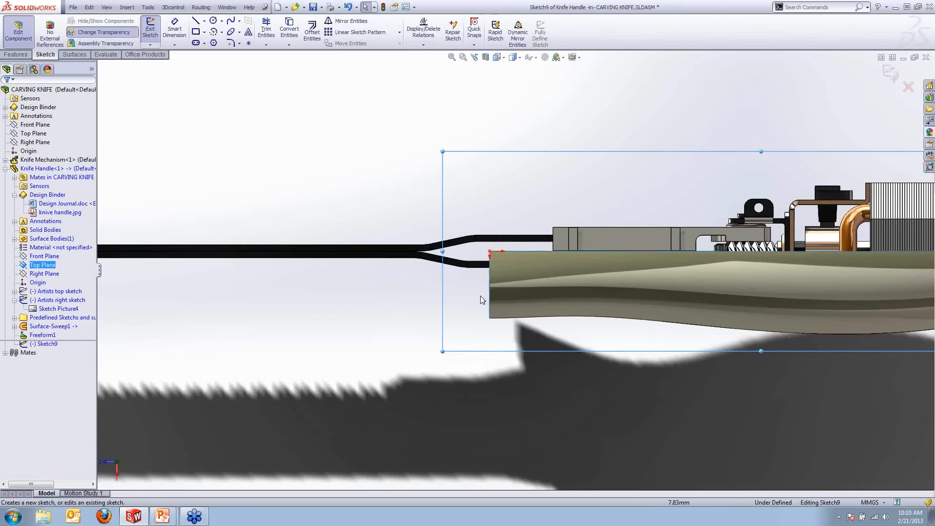
left_click(196, 24)
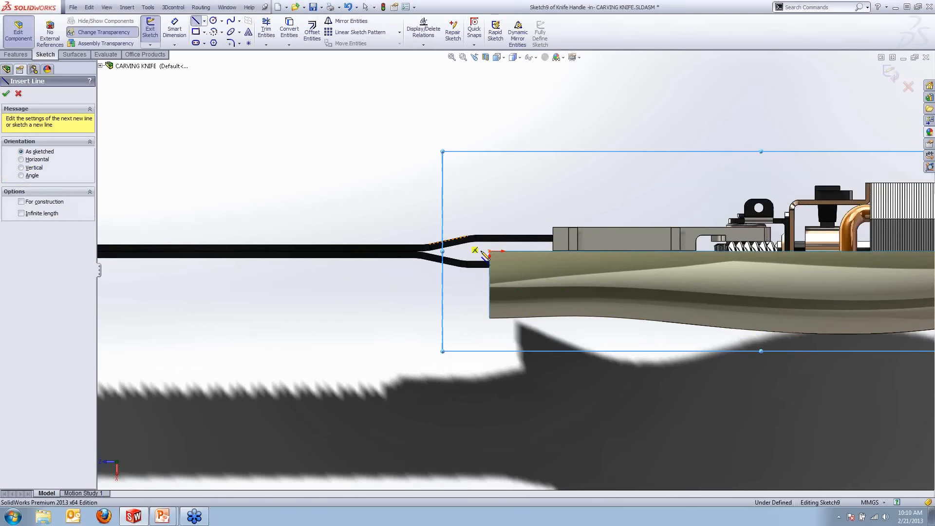
left_click(490, 252)
left_click(448, 251)
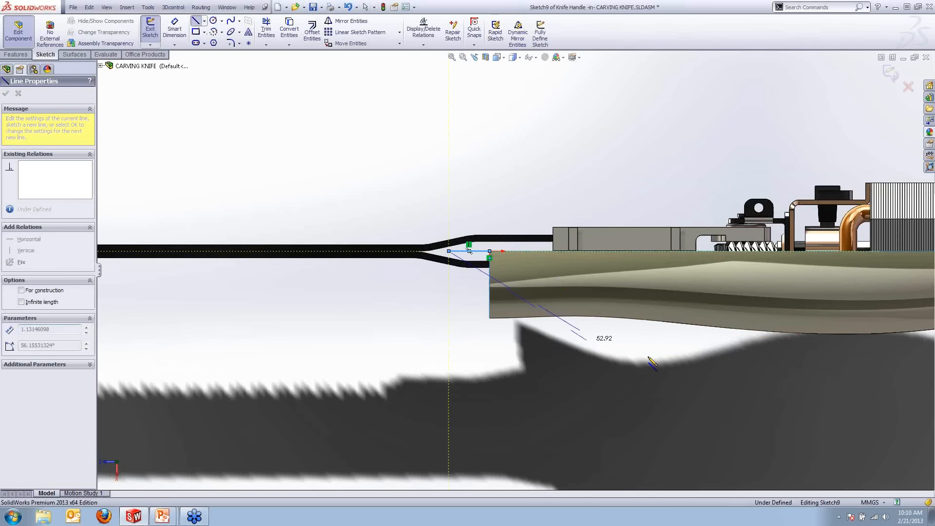
scroll(739, 409, "up", 1)
left_click(711, 372)
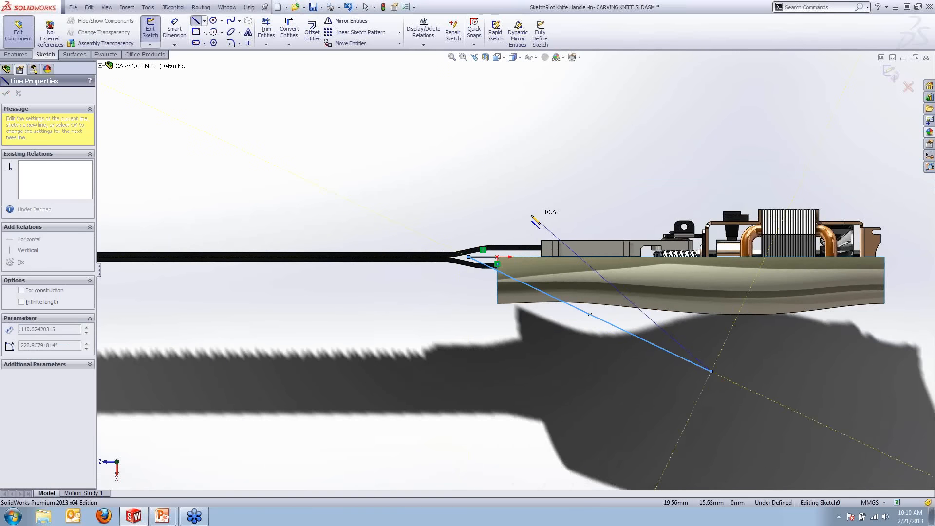
key("Escape")
Step: Dimension the short line in front of the handle to 20 mm
right_click_drag(543, 204, 543, 168)
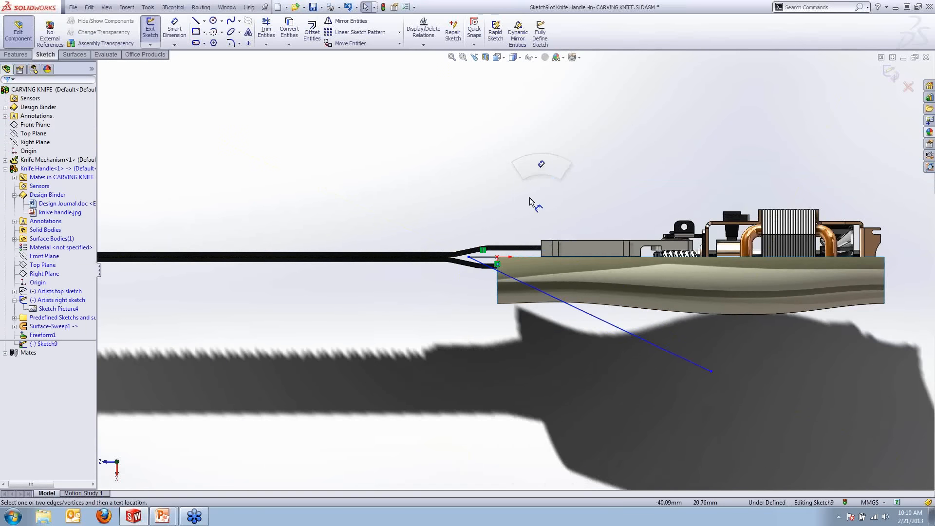
left_click(487, 253)
left_click(480, 197)
type("20")
key("Return")
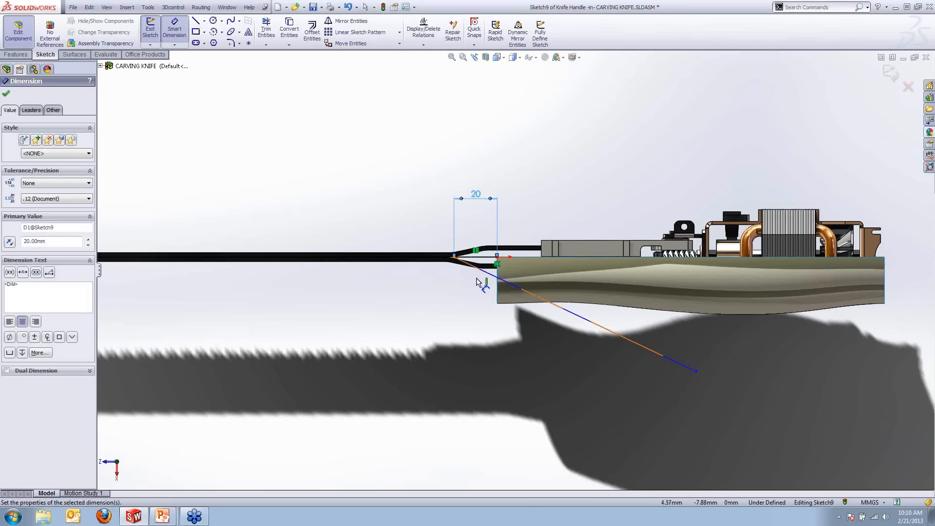
Step: Set the angle between the short line and the diagonal line to 18° and exit the sketch
left_click(485, 273)
left_click(493, 267)
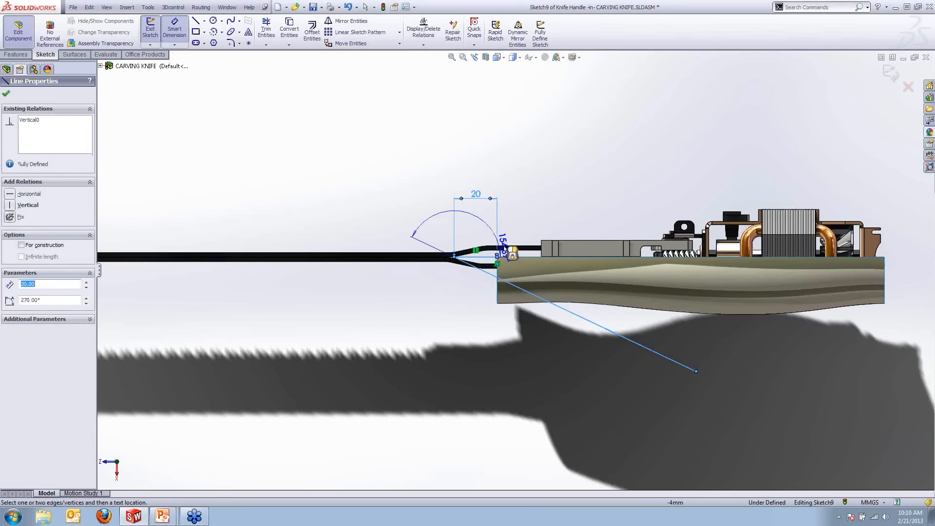
left_click(628, 317)
type("18.3")
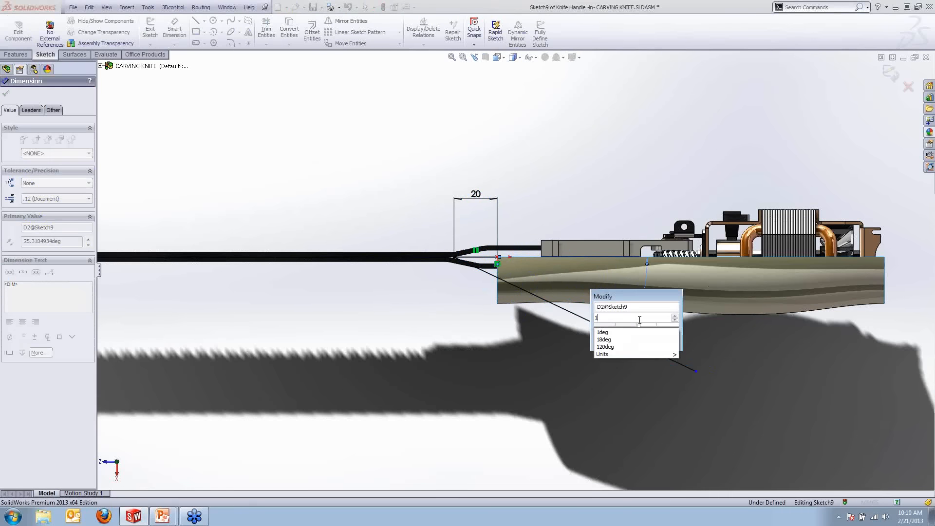
key("Return")
left_click(6, 95)
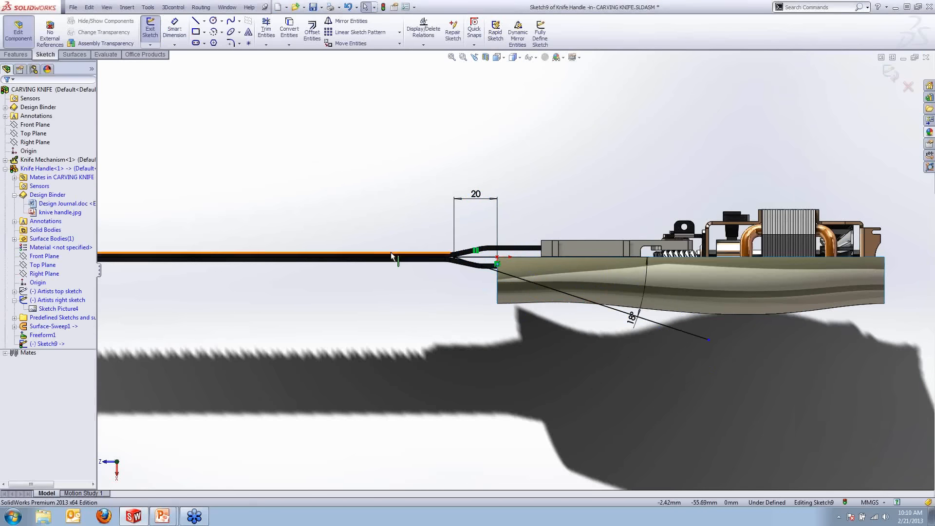
mouse_move(536, 265)
middle_mouse_down()
mouse_move(545, 267)
mouse_move(544, 219)
mouse_move(580, 209)
mouse_move(571, 189)
mouse_move(557, 217)
middle_mouse_up()
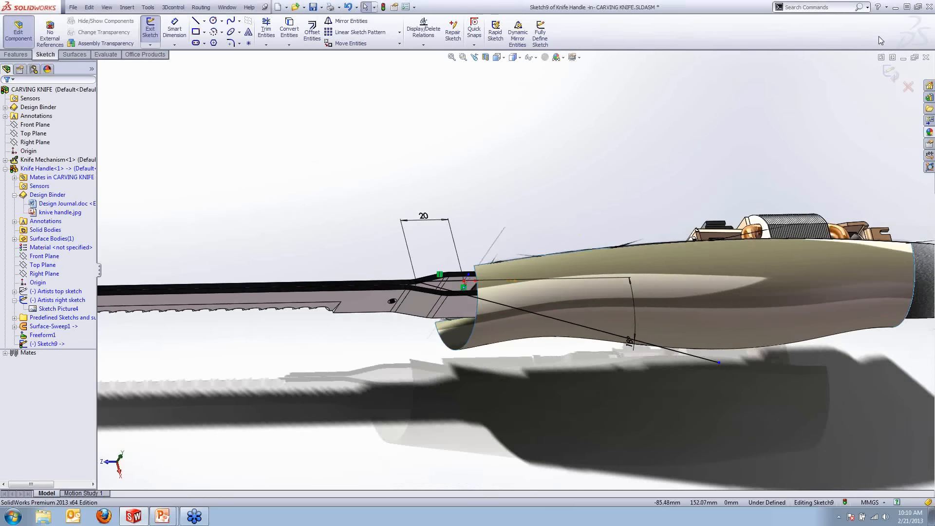
left_click(890, 73)
left_click(540, 110)
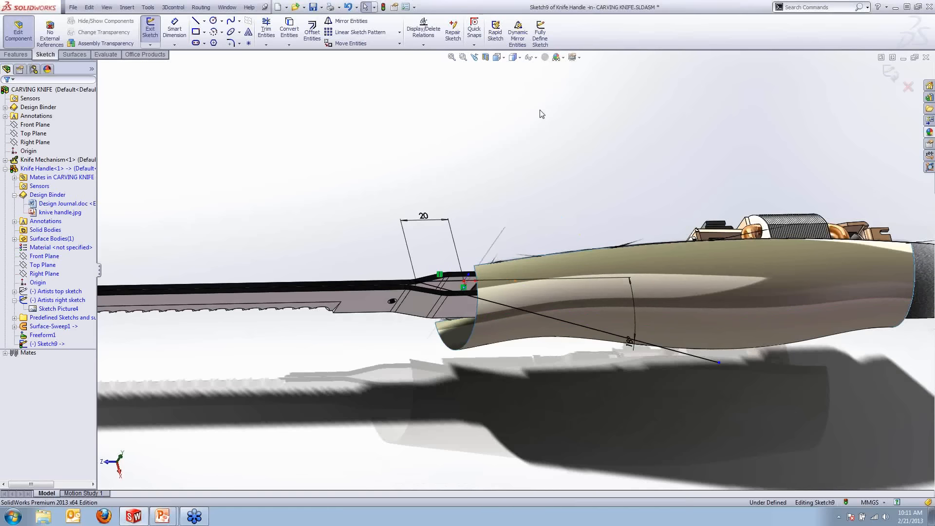
left_click(154, 31)
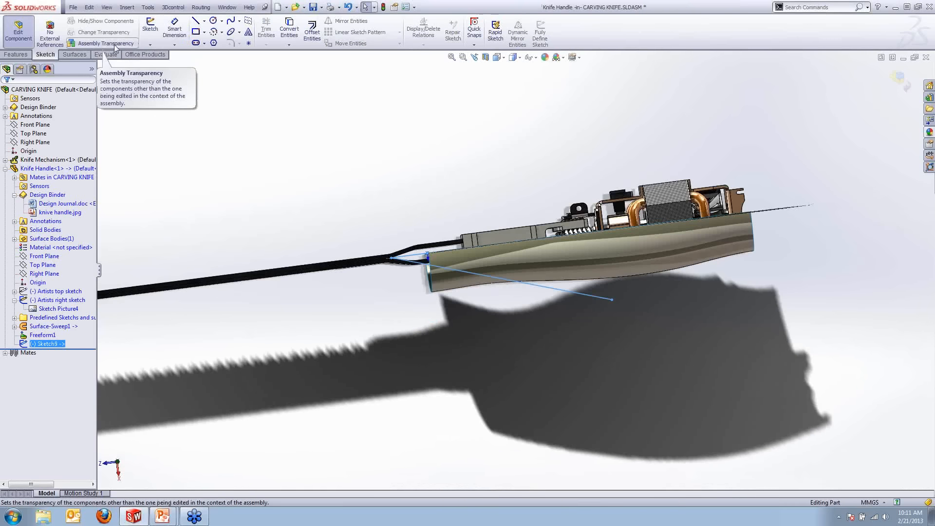
Step: Trim the handle surface with the angled front sketch as a Standard trim, removing the piece at the front below the diagonal
left_click(77, 56)
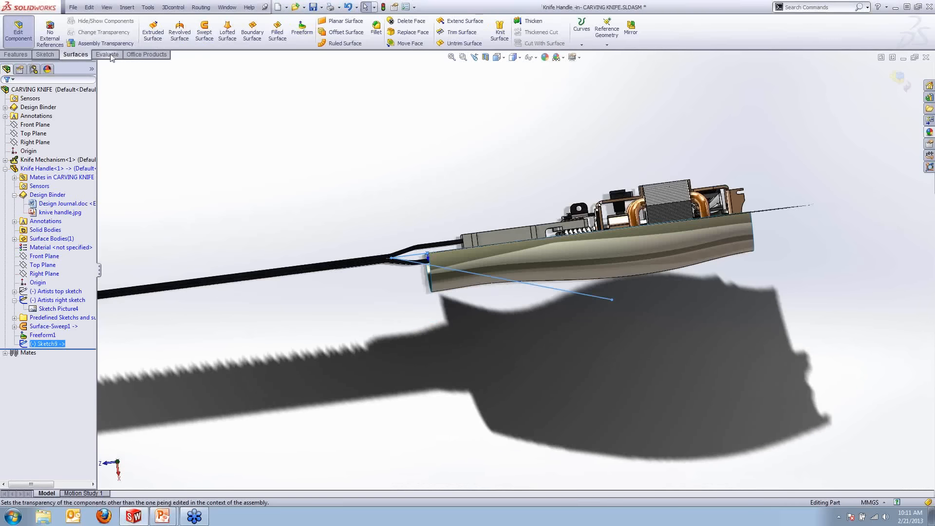
left_click(463, 32)
scroll(416, 254, "down", 3)
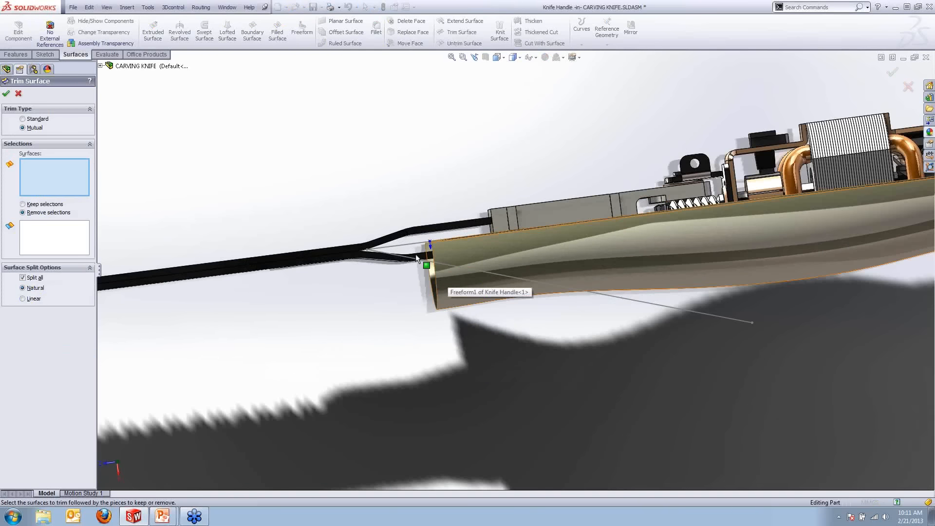
left_click(22, 119)
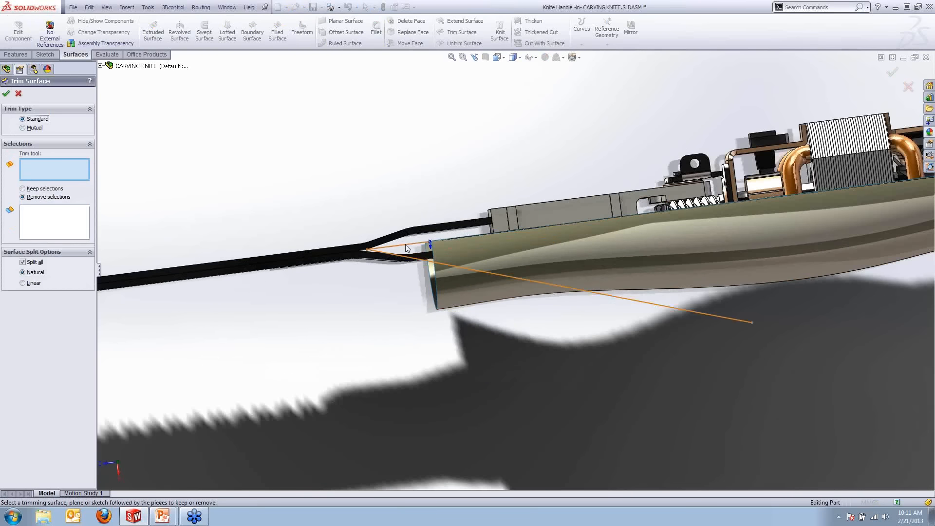
left_click(405, 244)
scroll(479, 290, "up", 2)
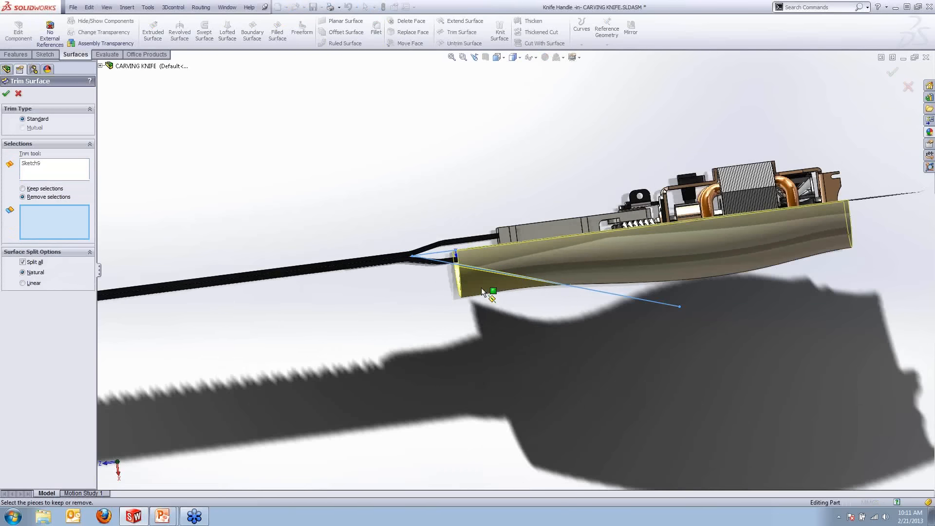
left_click(481, 291)
left_click(7, 93)
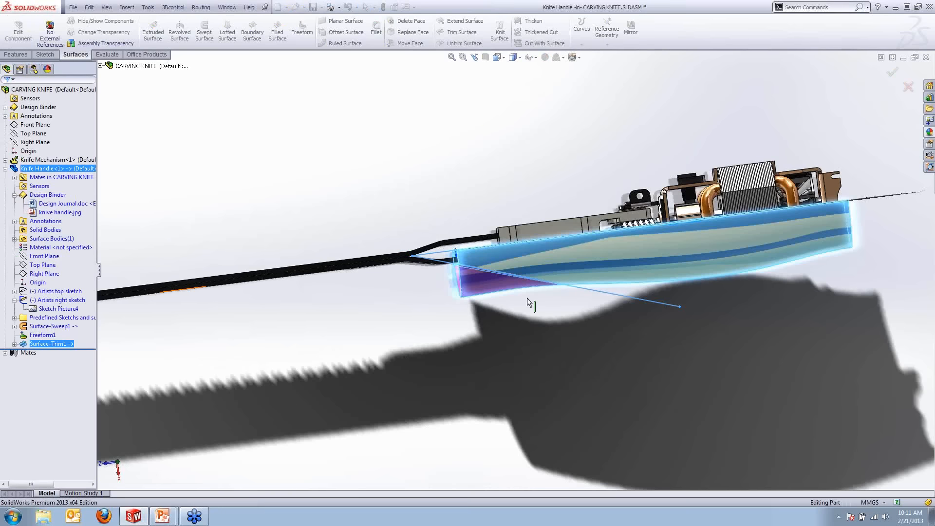
Step: Examine the trimmed opening at the handle's front end around the blade mount
middle_click_drag(568, 316, 574, 199)
scroll(508, 277, "down", 4)
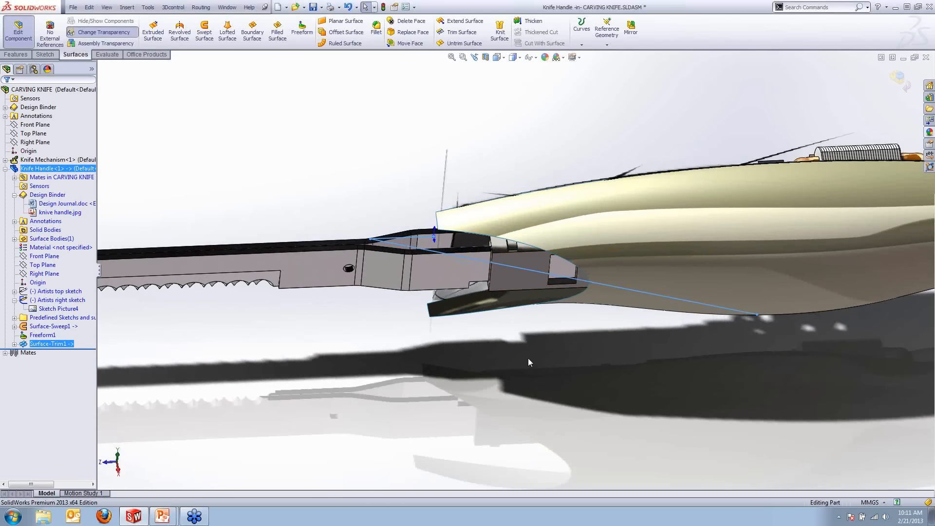
left_click(528, 357)
middle_click_drag(542, 271, 597, 252)
left_click(596, 252)
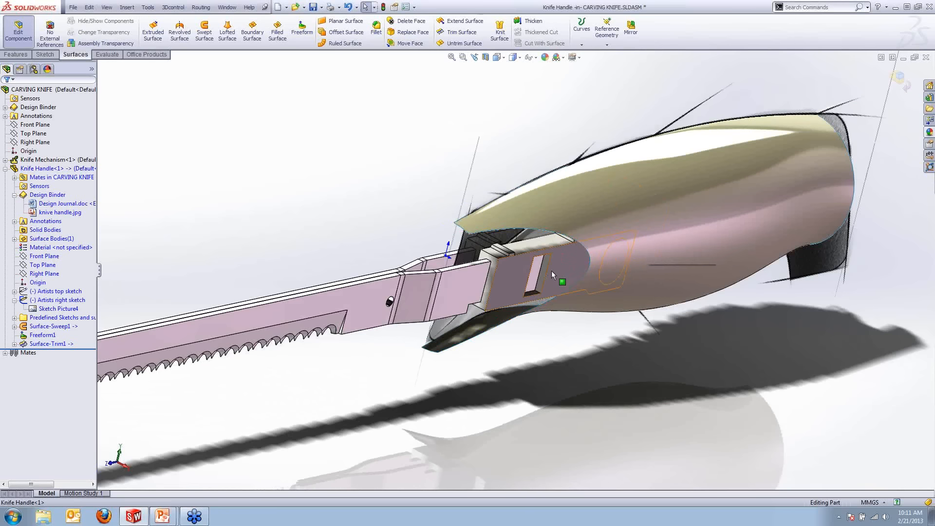
scroll(551, 270, "down", 2)
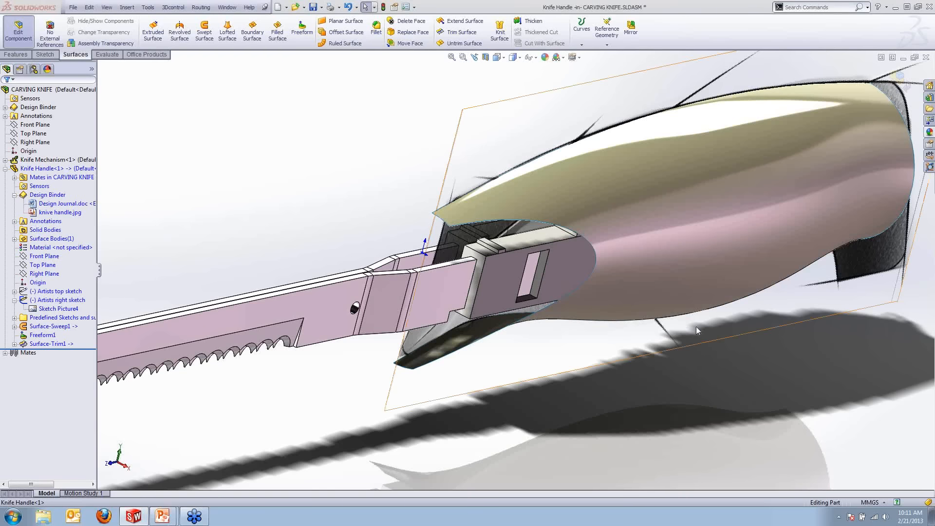
middle_click_drag(601, 340, 560, 341)
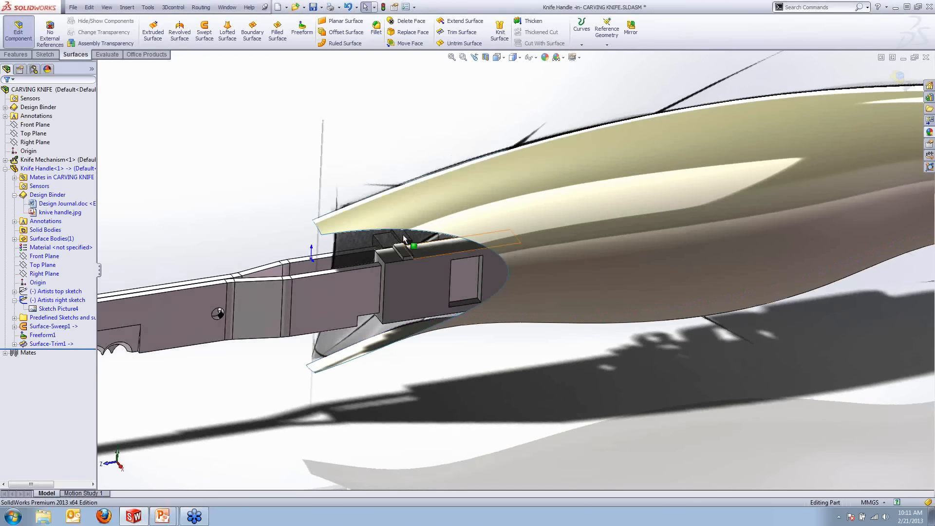
Step: Fill the trimmed opening at the handle's front with a Filled Surface from its curved edge, using Contact and Fix up boundary
left_click(278, 34)
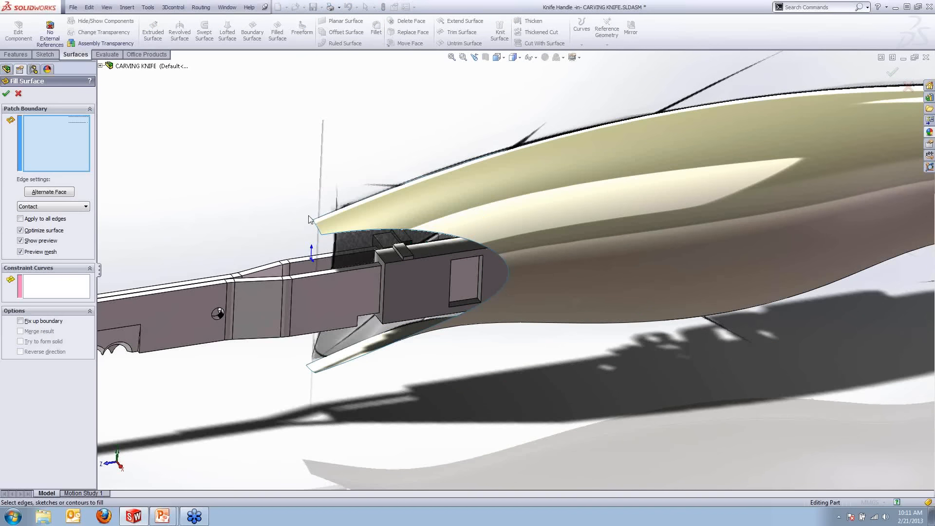
middle_click_drag(309, 219, 388, 341)
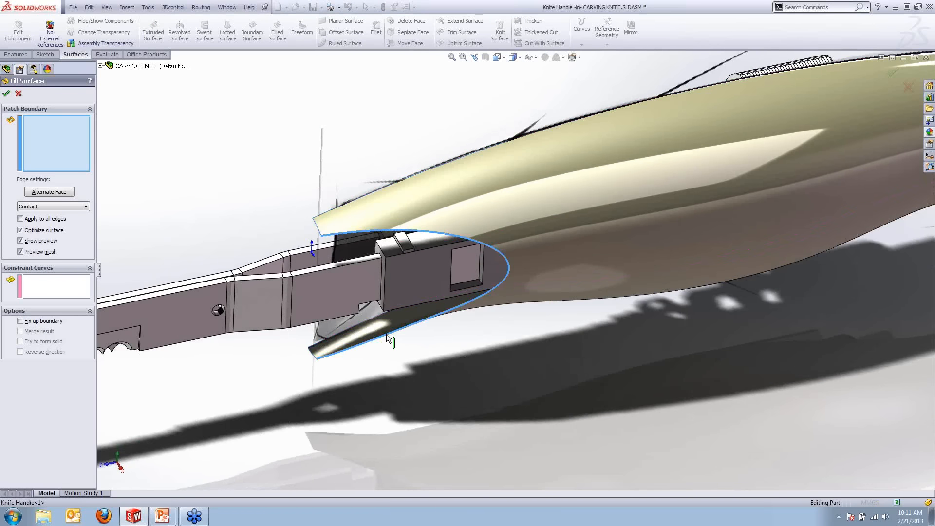
left_click(388, 339)
scroll(329, 258, "down", 2)
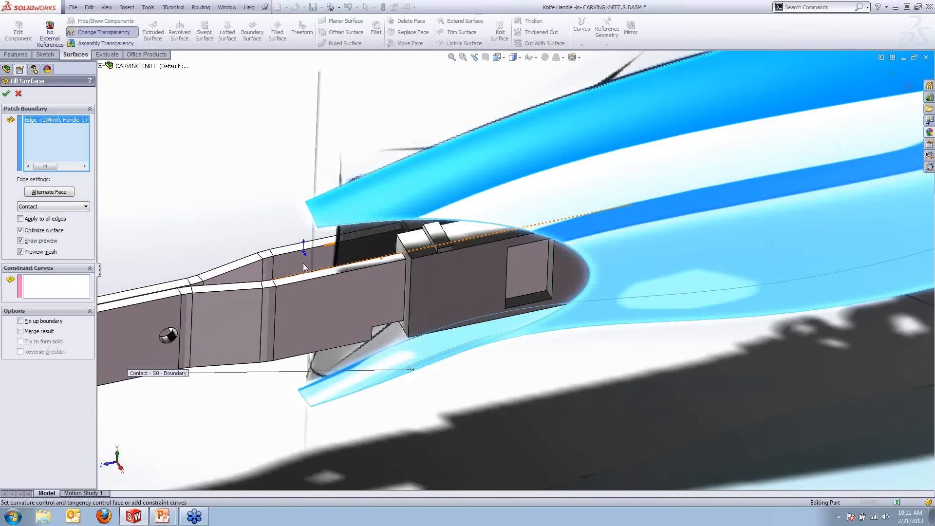
left_click(21, 322)
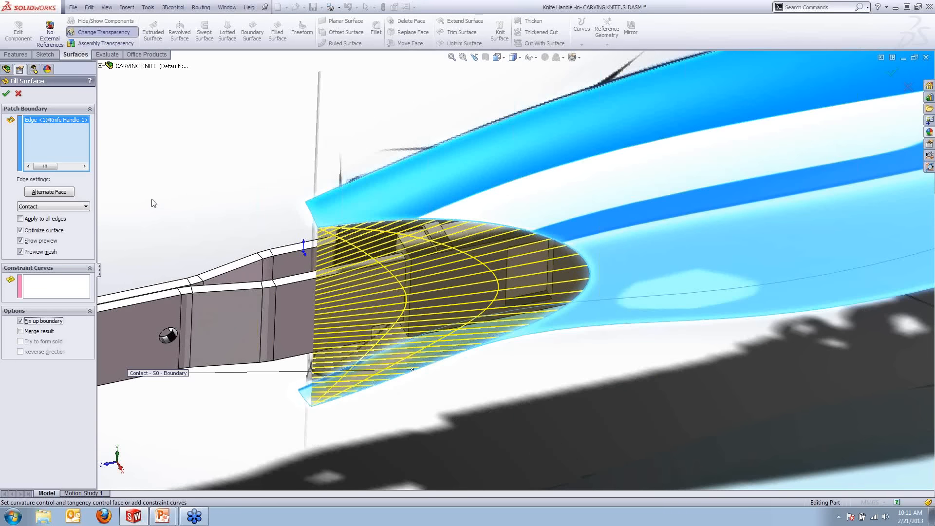
left_click(6, 94)
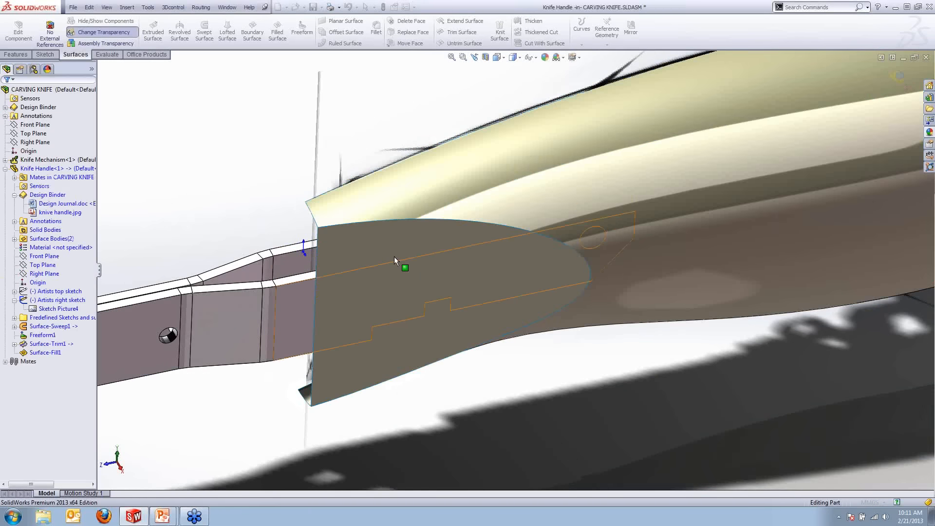
Step: Edit the front fill surface to use Merge result so that it joins the handle surface
scroll(514, 305, "up", 3)
middle_click_drag(562, 315, 590, 255)
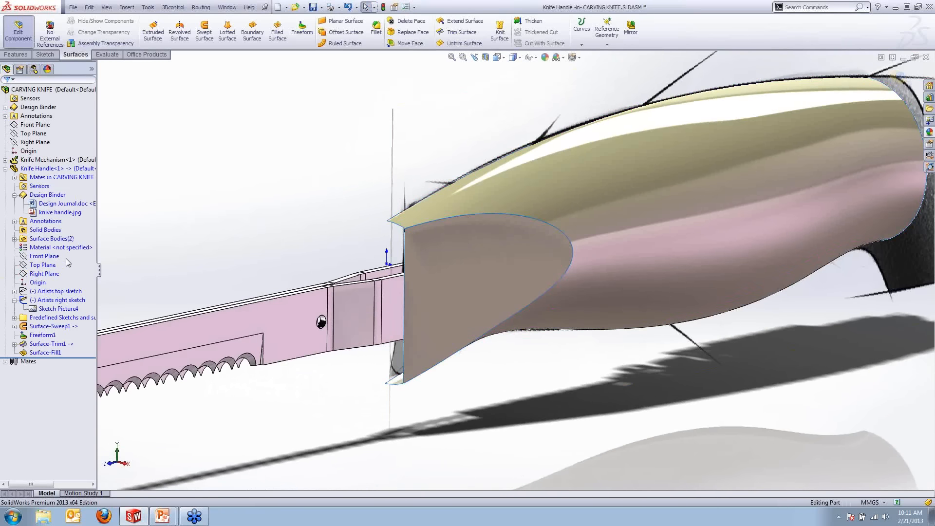
left_click(58, 240)
left_click(47, 344, "ctrl")
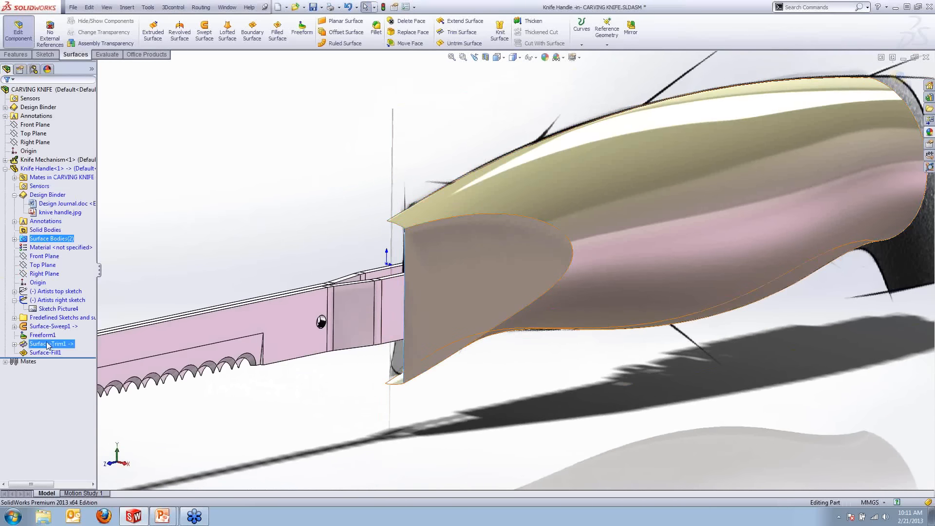
right_click(50, 353)
left_click(56, 324)
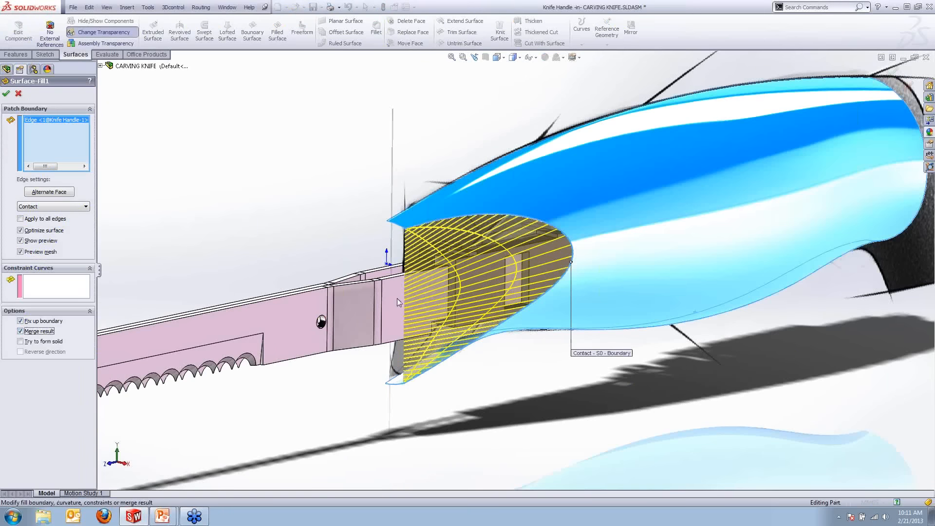
left_click(5, 94)
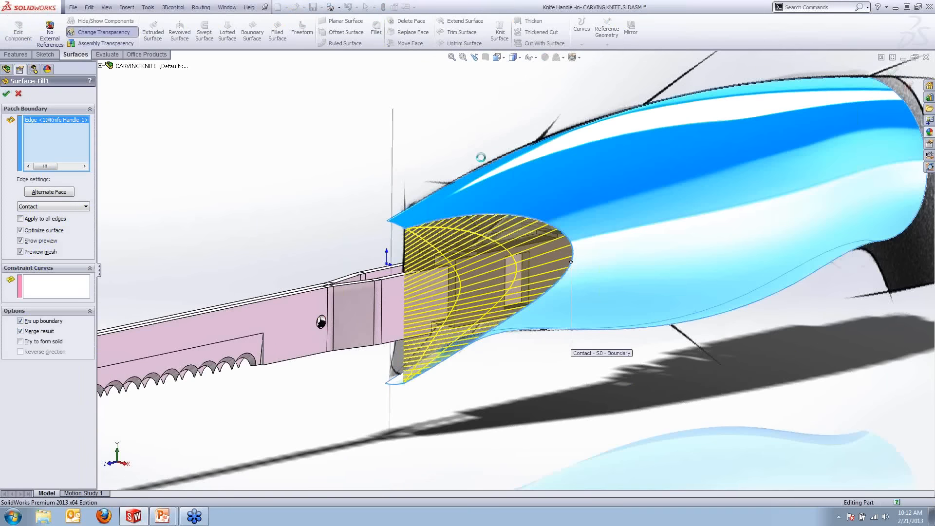
Step: Mirror the handle's surface body about the Knife Handle's Right Plane with Knit surfaces enabled
scroll(676, 212, "up", 3)
middle_click_drag(676, 213, 650, 217)
scroll(649, 217, "down", 2)
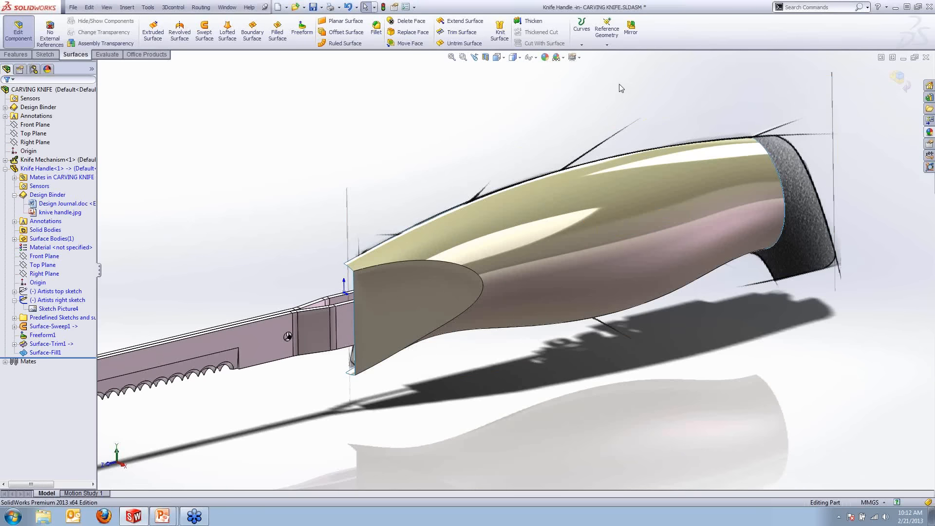
left_click(631, 28)
scroll(358, 208, "up", 1)
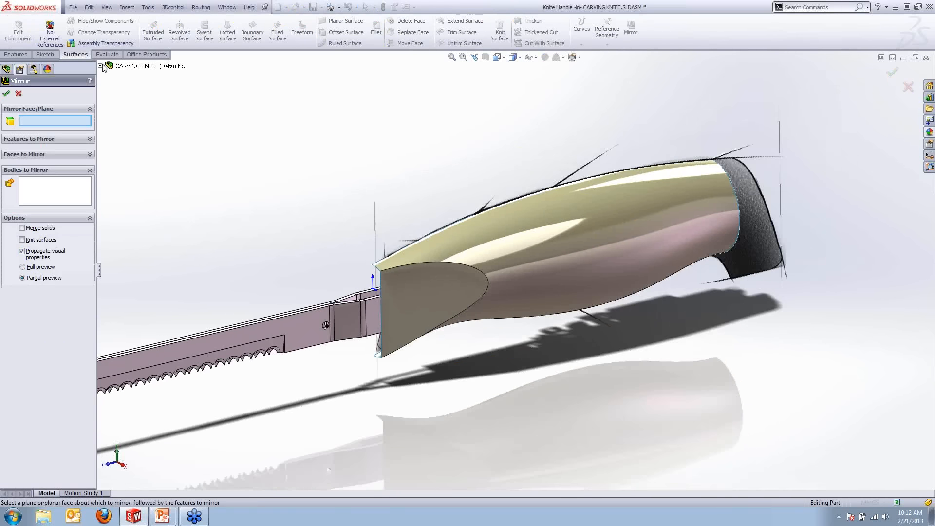
left_click(100, 65)
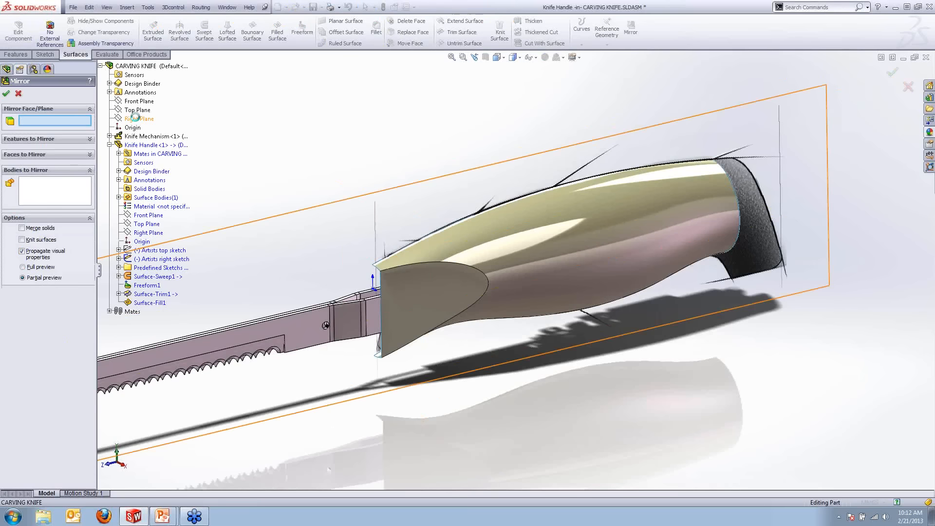
left_click(385, 143)
left_click(533, 261)
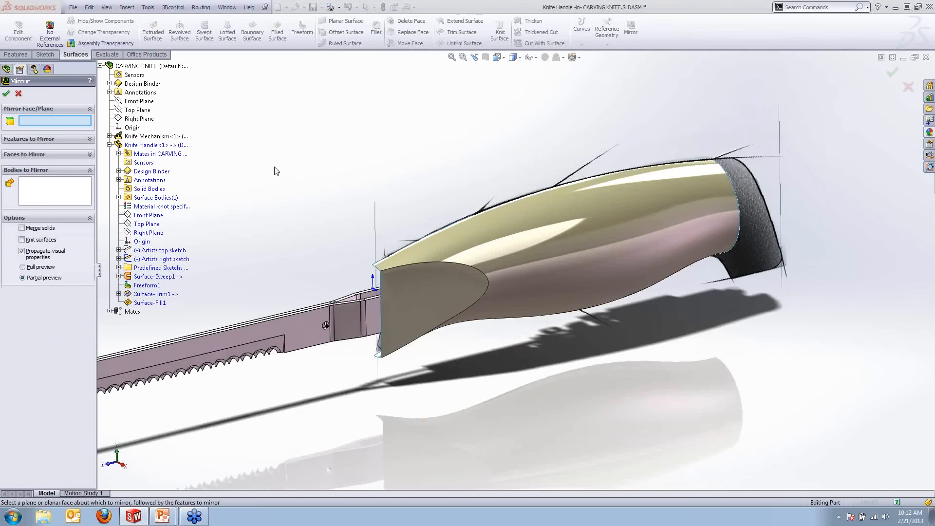
left_click(148, 233)
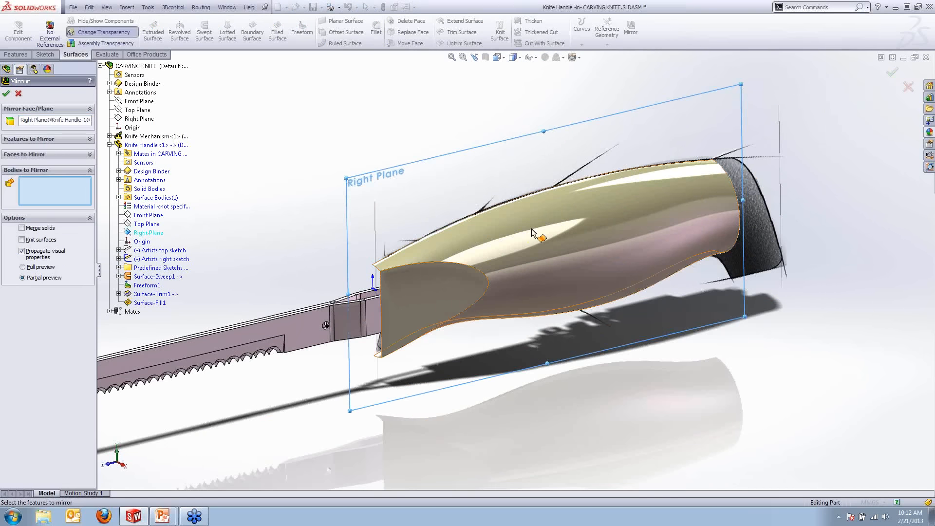
middle_click_drag(539, 237, 469, 225)
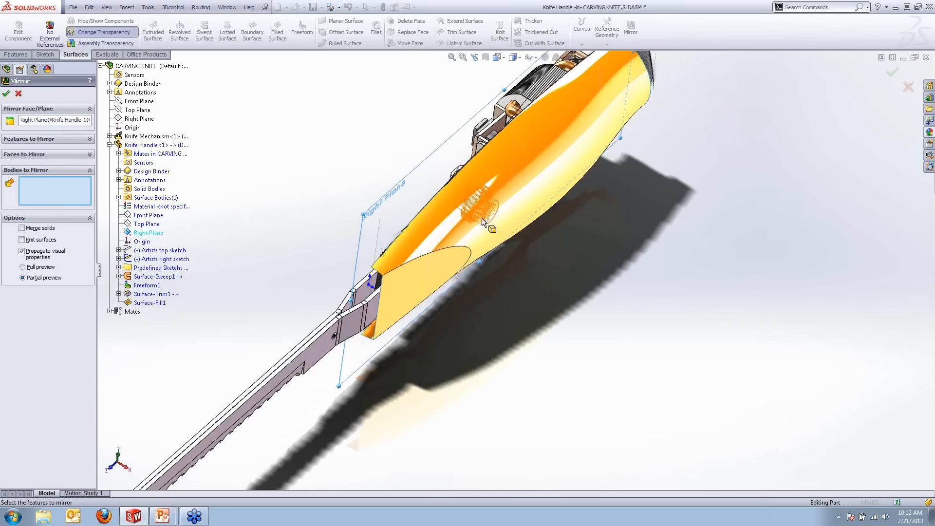
left_click(457, 271)
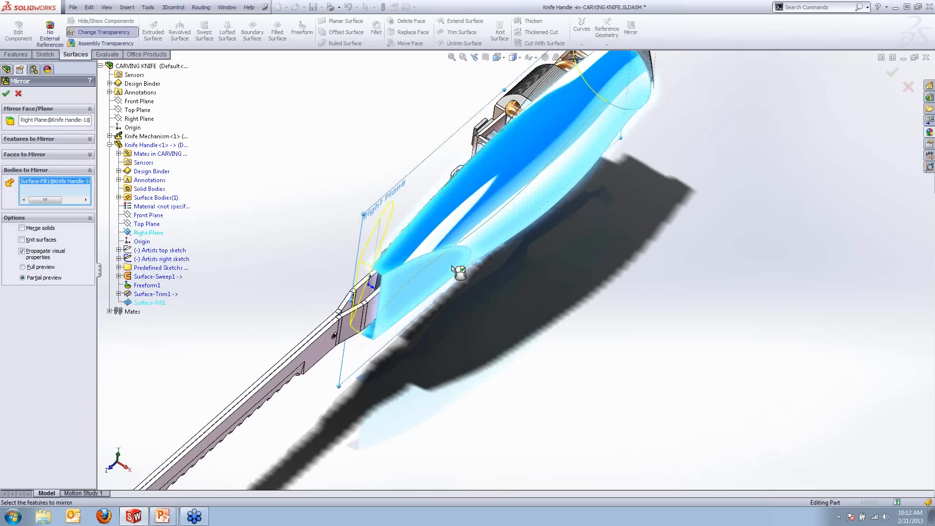
scroll(500, 266, "up", 1)
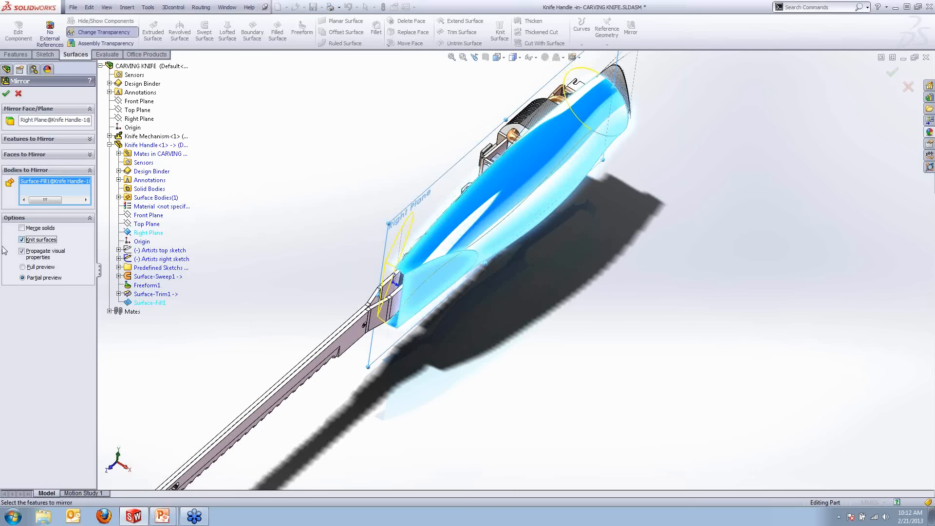
left_click(9, 96)
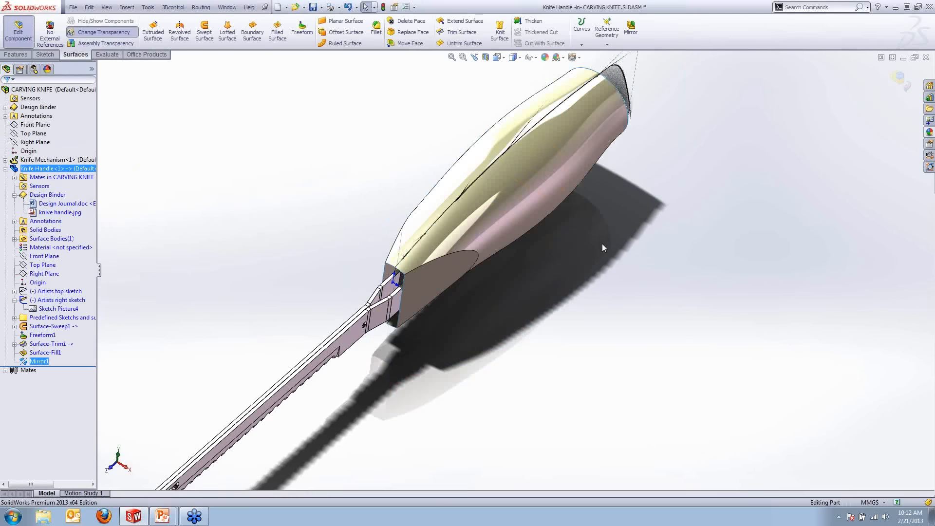
Step: Show the predefined Floor Plane and Flat Foot Sketch beneath the handle's rear end
middle_click_drag(604, 247, 528, 188)
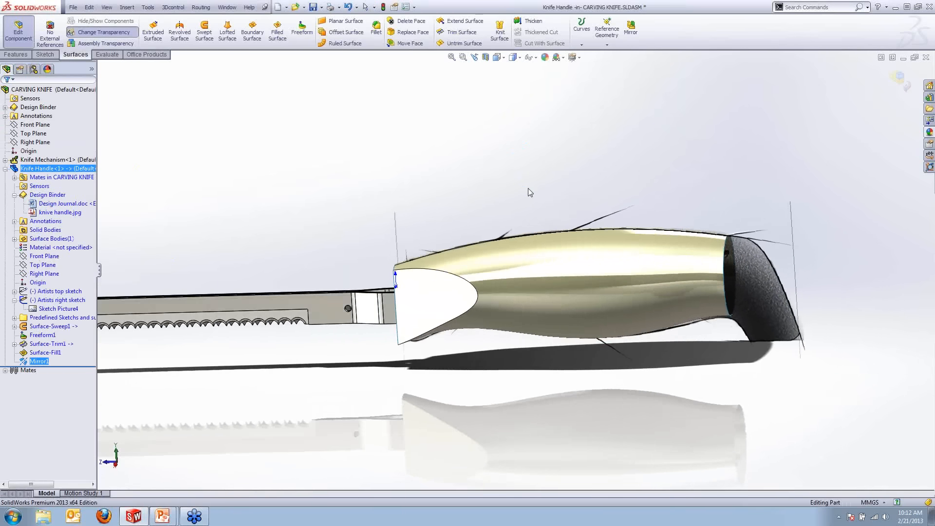
scroll(700, 279, "down", 5)
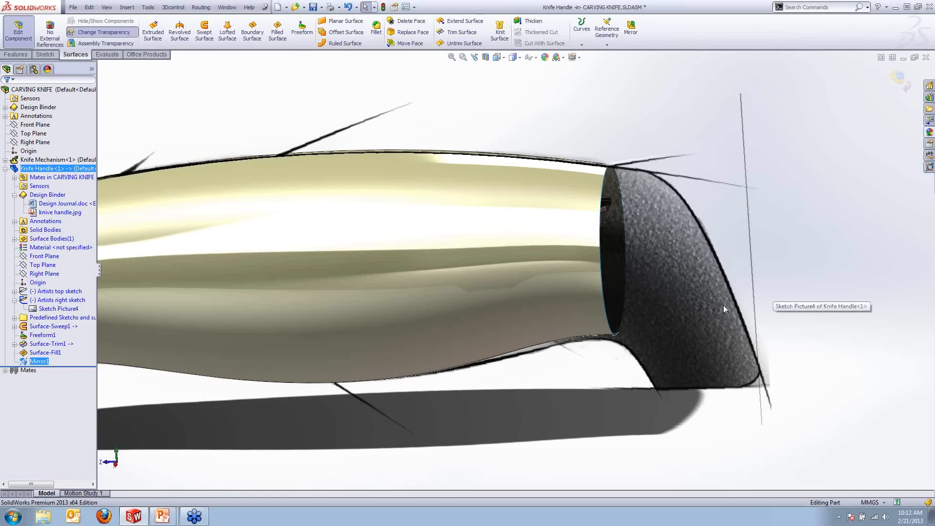
scroll(703, 347, "up", 5)
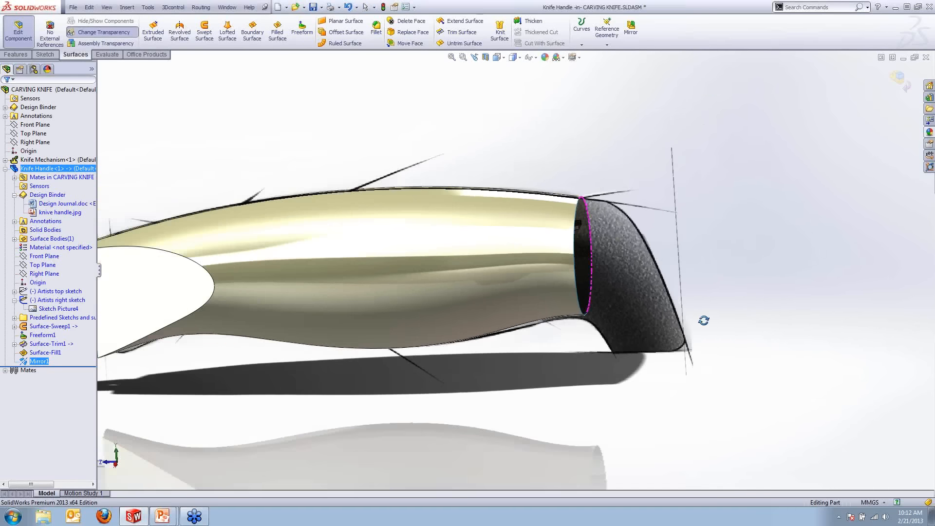
mouse_move(703, 319)
middle_mouse_down()
mouse_move(718, 308)
mouse_move(706, 307)
middle_mouse_up()
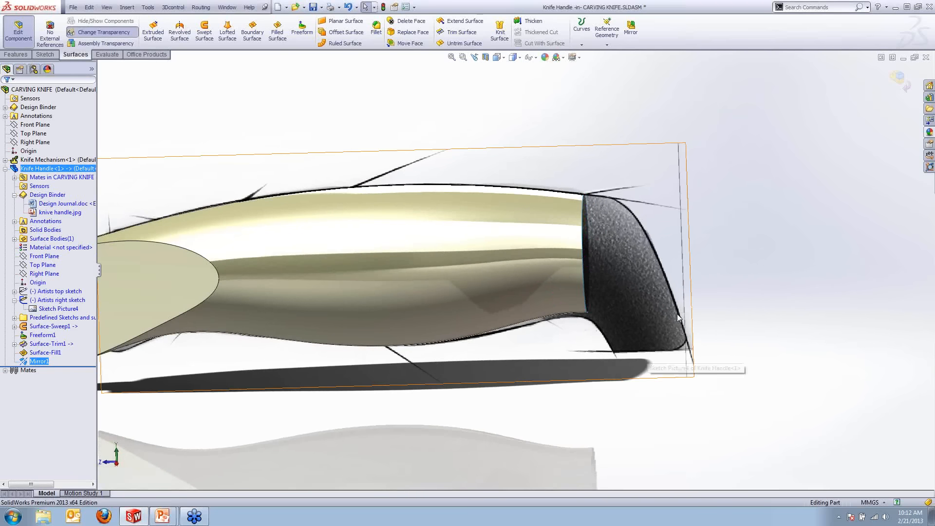
scroll(659, 326, "down", 2)
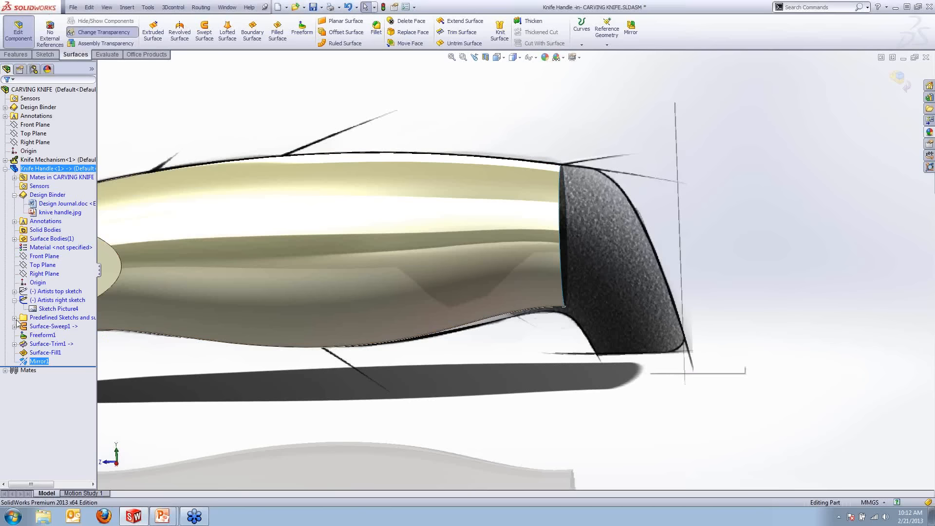
left_click(15, 318)
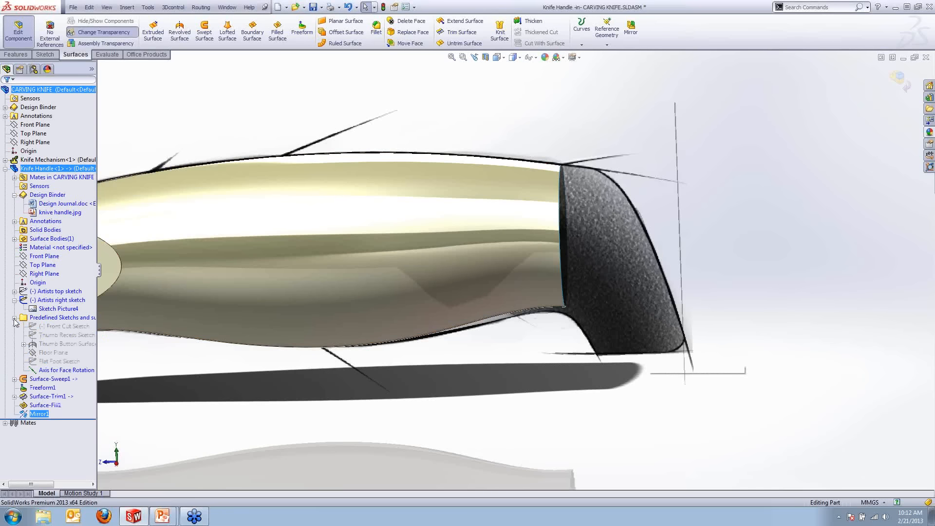
right_click(62, 363)
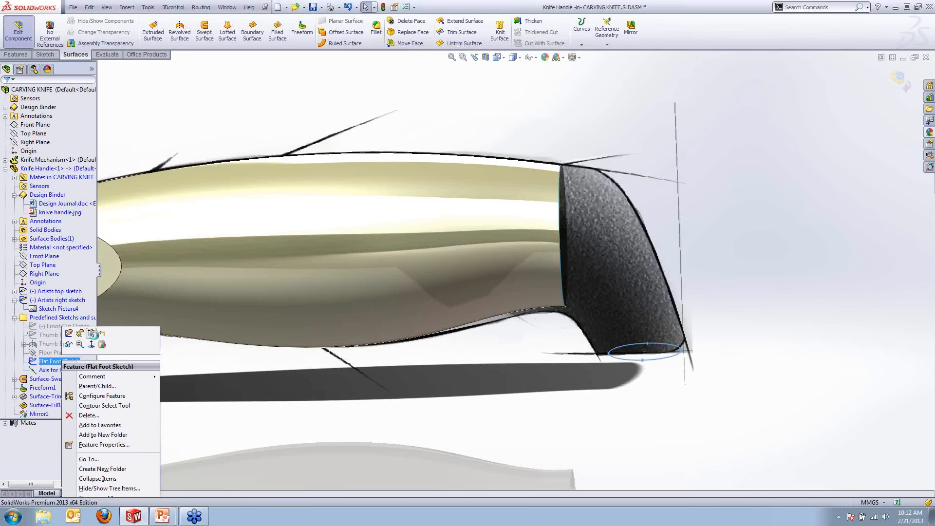
left_click(92, 334)
left_click(611, 385)
scroll(655, 355, "down", 4)
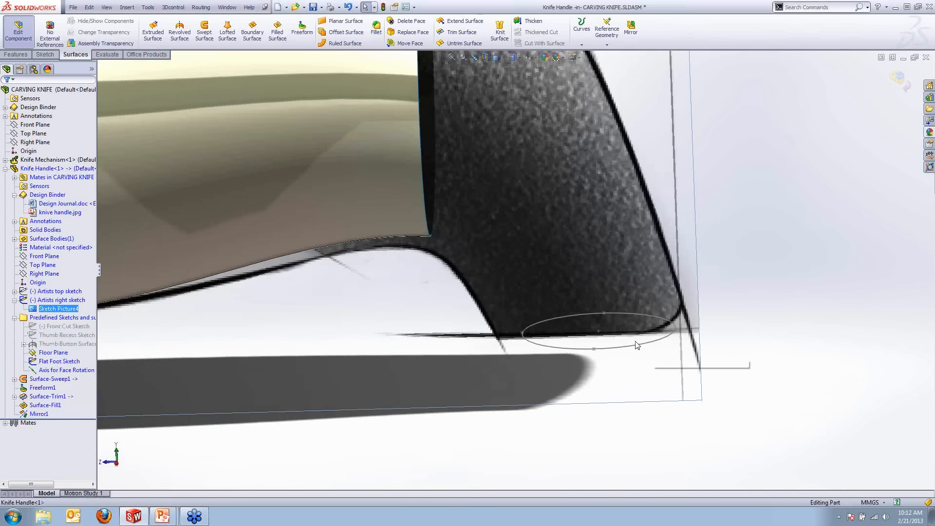
Step: Edit the Flat Foot Sketch and set the ellipse's length to 28 mm
middle_click_drag(624, 331, 623, 346)
left_click(625, 346)
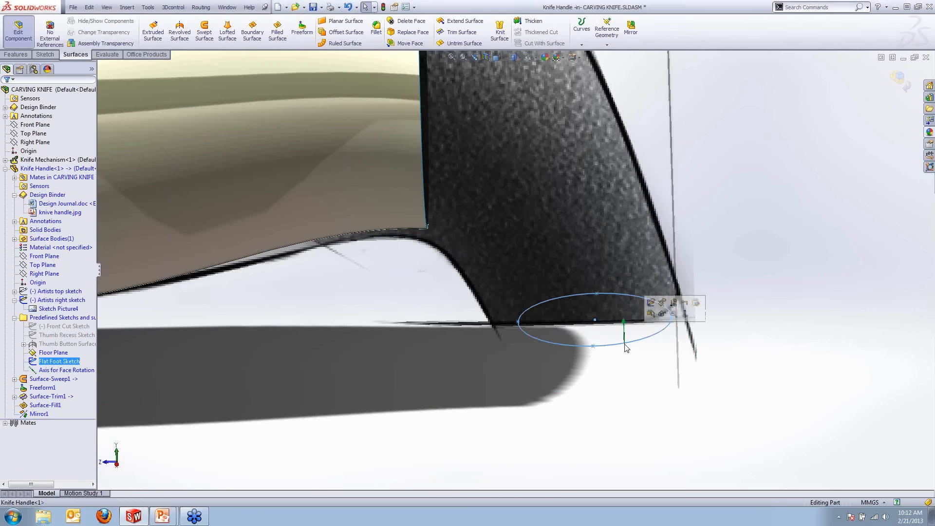
left_click(652, 308)
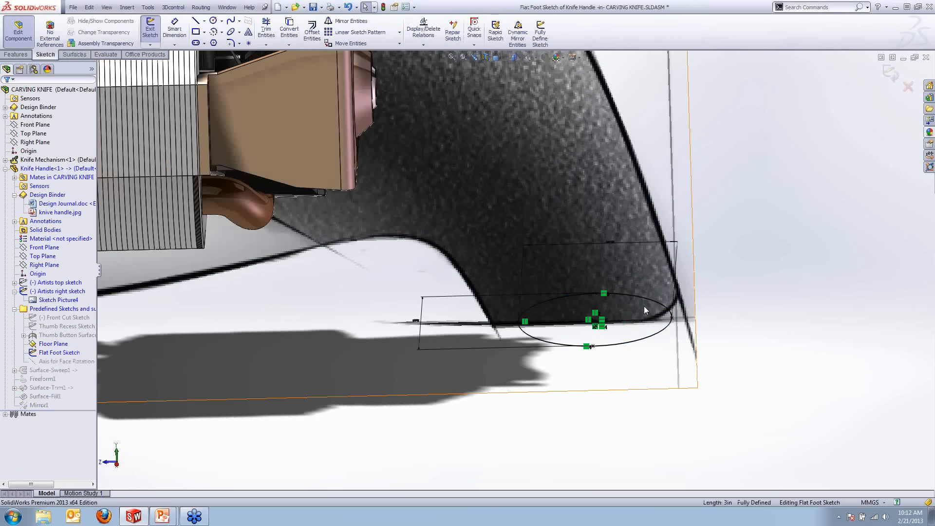
left_click(612, 244)
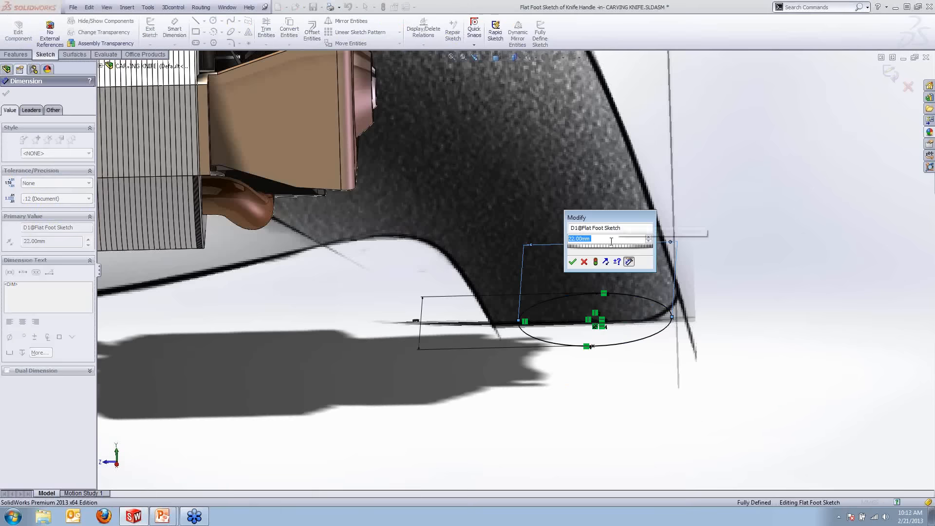
type("28")
key("Return")
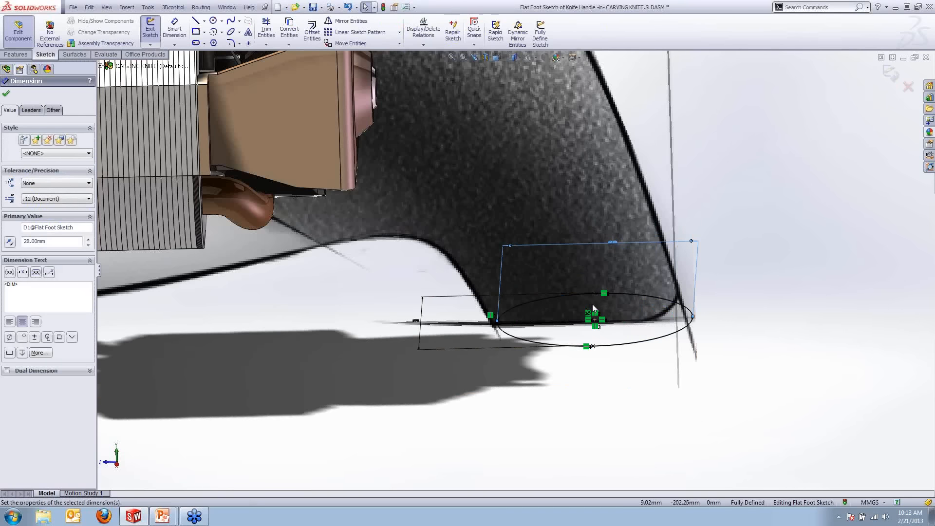
mouse_move(593, 295)
middle_mouse_down()
mouse_move(593, 268)
mouse_move(599, 313)
mouse_move(601, 231)
middle_mouse_up()
scroll(633, 176, "up", 5)
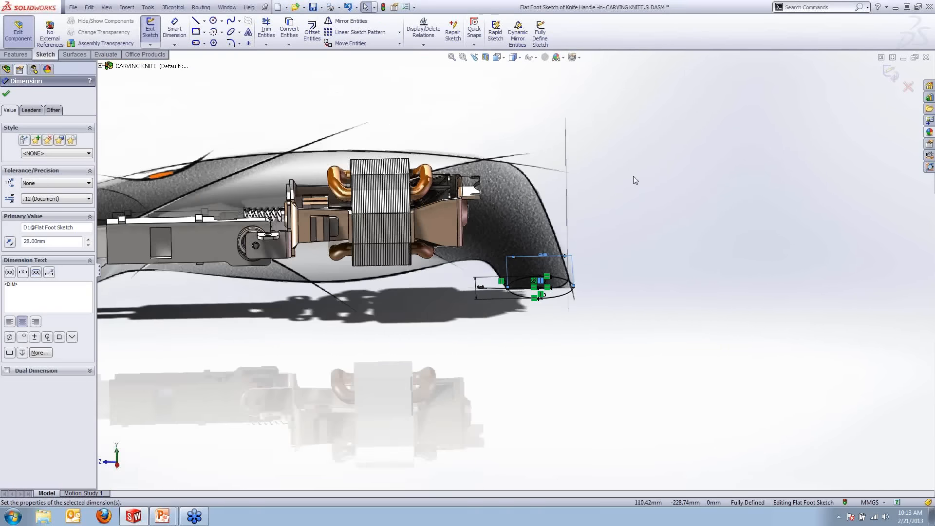
left_click(890, 73)
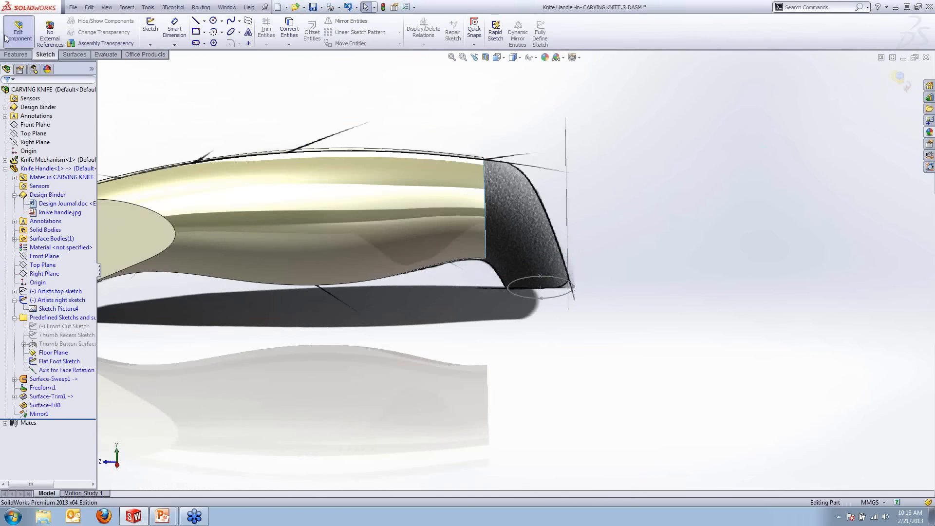
Step: Start a Boundary Surface with the closed loop of edges around the handle's rear opening as the first Direction 1 profile
left_click(77, 55)
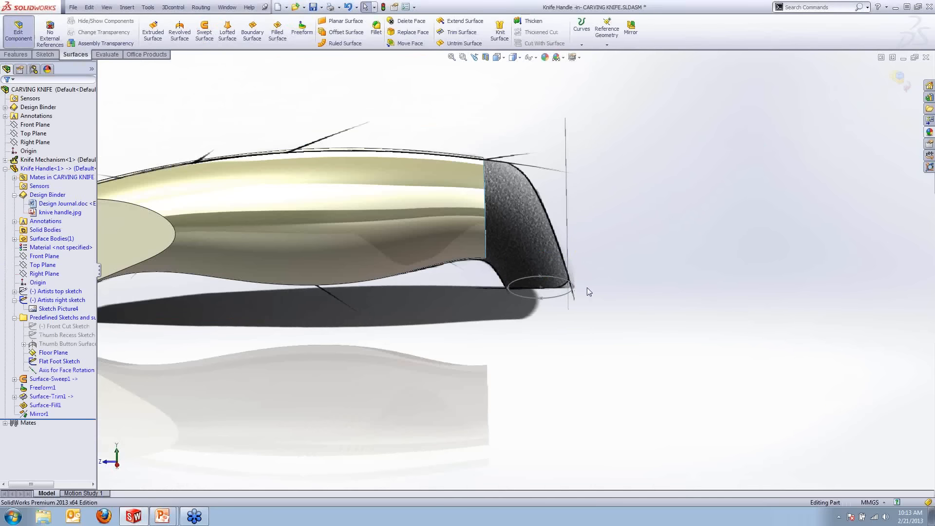
scroll(543, 245, "down", 3)
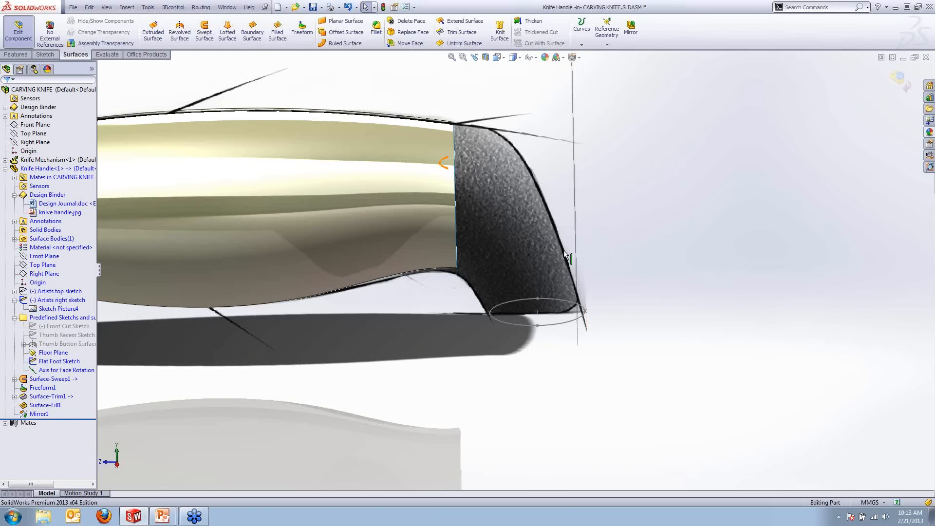
left_click(253, 36)
middle_click_drag(504, 202, 430, 197)
scroll(430, 197, "down", 1)
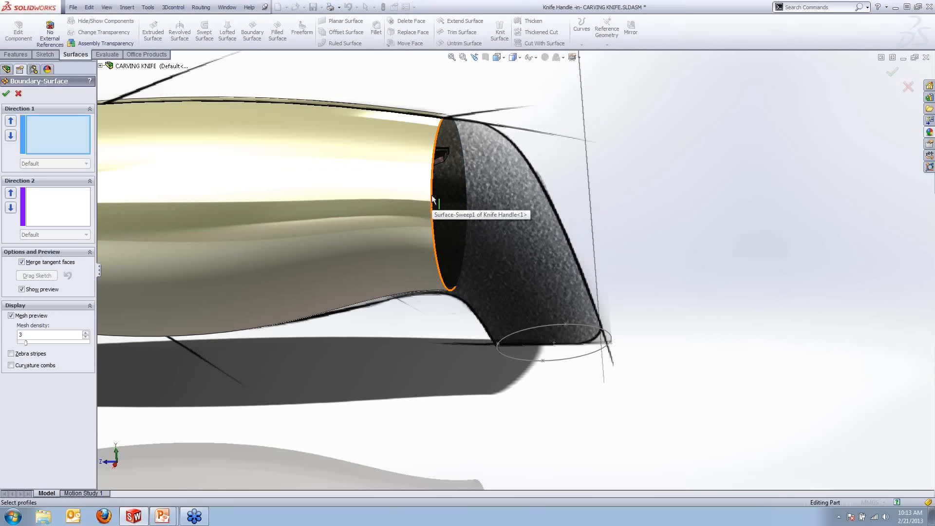
left_click(432, 198)
left_click(433, 198)
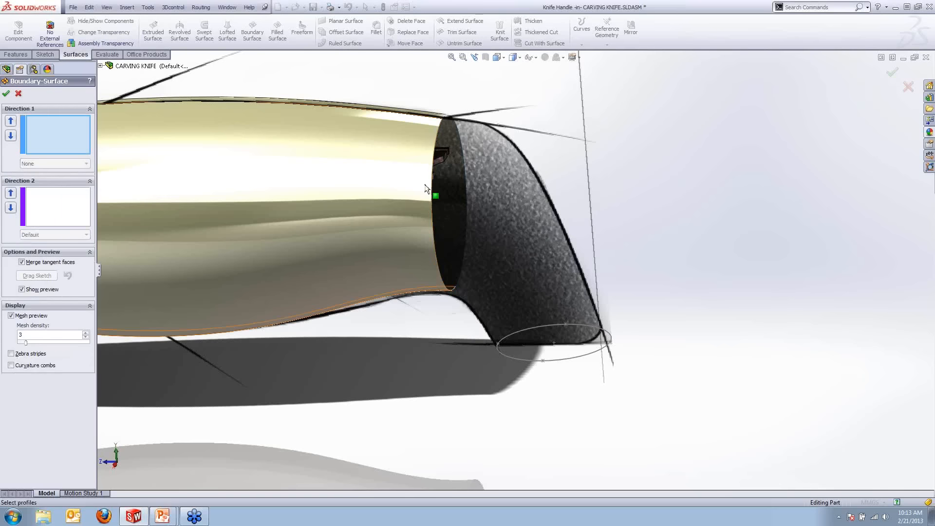
right_click(702, 177)
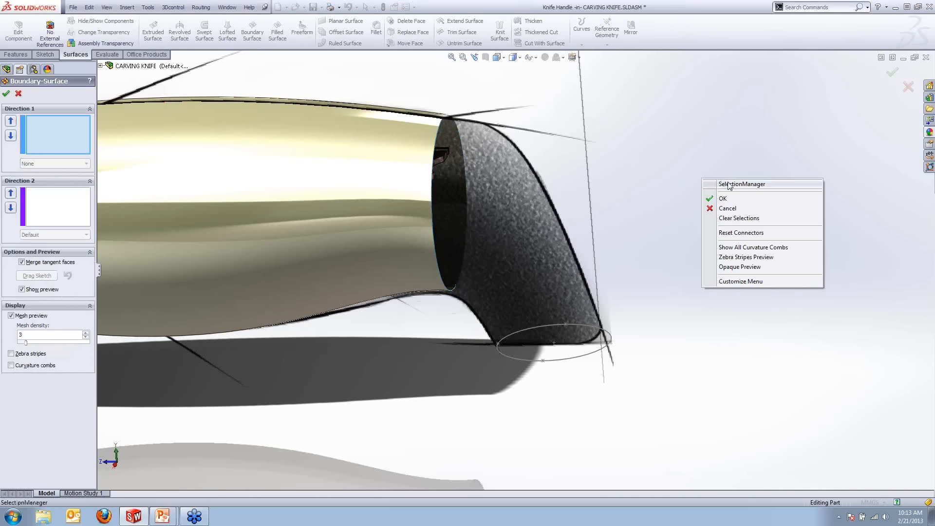
left_click(720, 184)
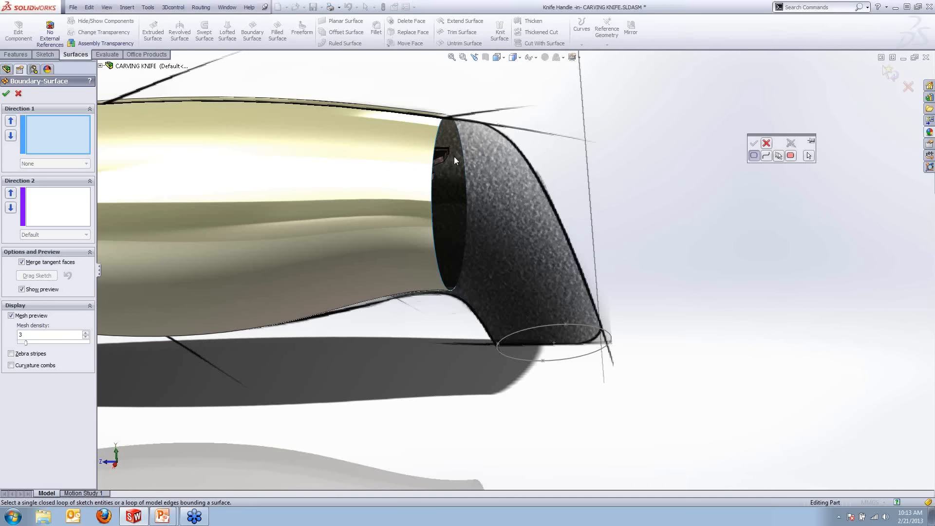
middle_click_drag(432, 162, 411, 198)
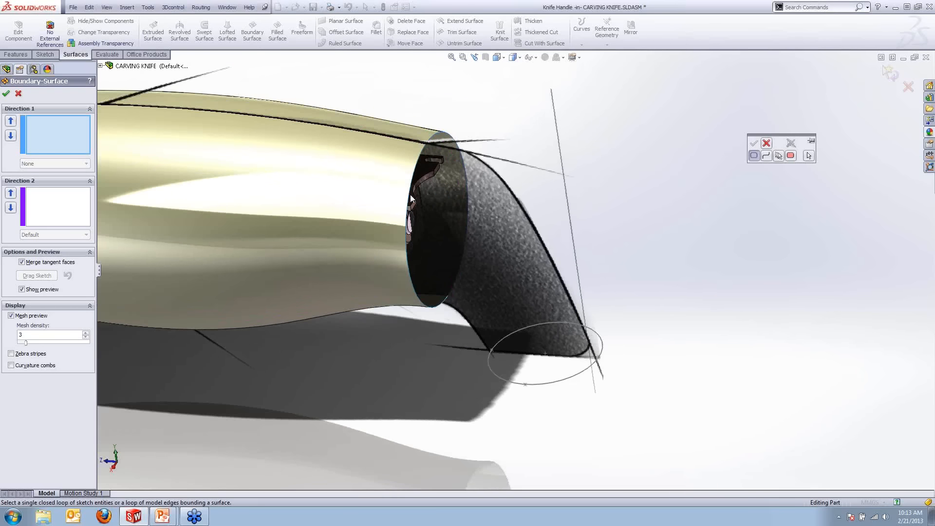
left_click(414, 290)
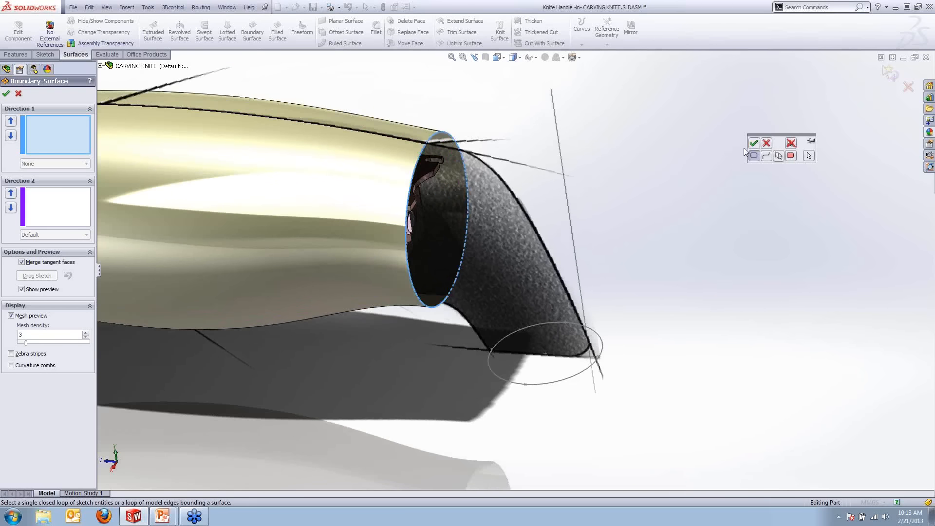
left_click(753, 143)
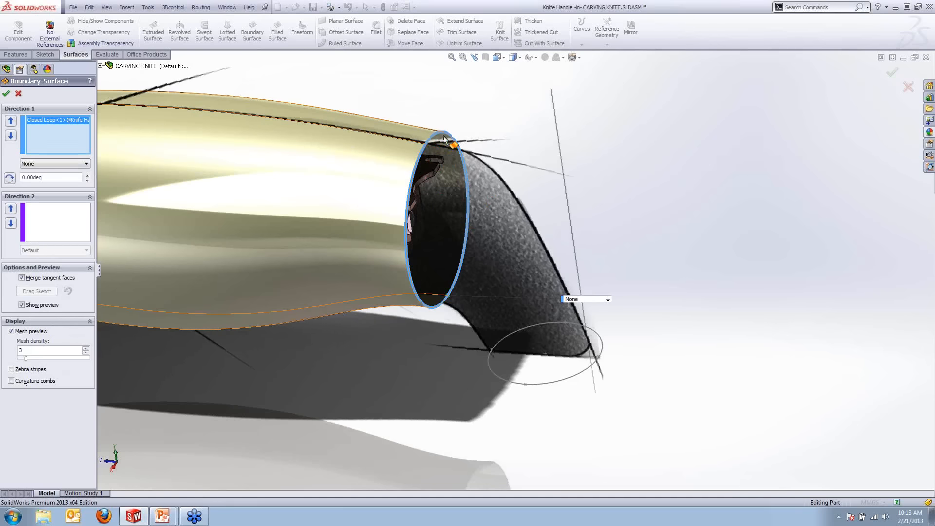
Step: Add the Flat Foot Sketch as the second Direction 1 profile and move the connector to the rear opening's upper point to untwist the surface
left_click(599, 359)
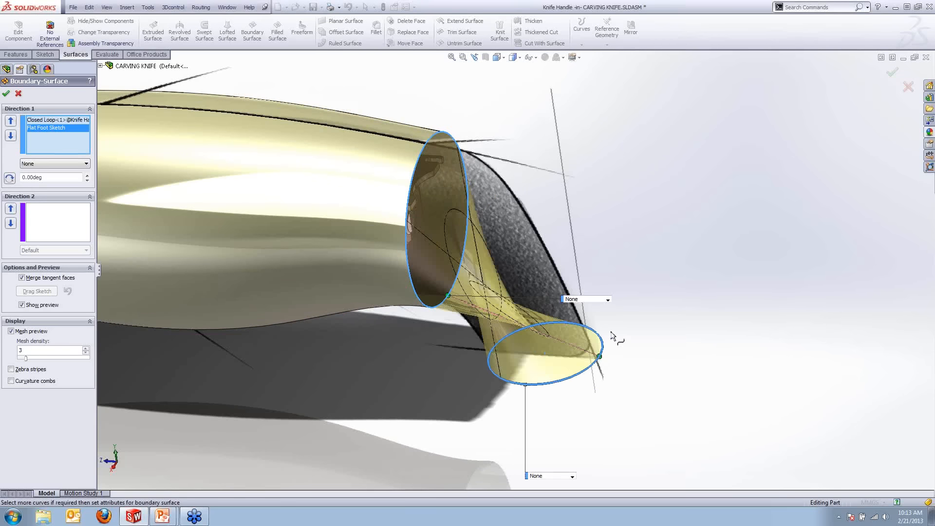
middle_click_drag(599, 359, 442, 295)
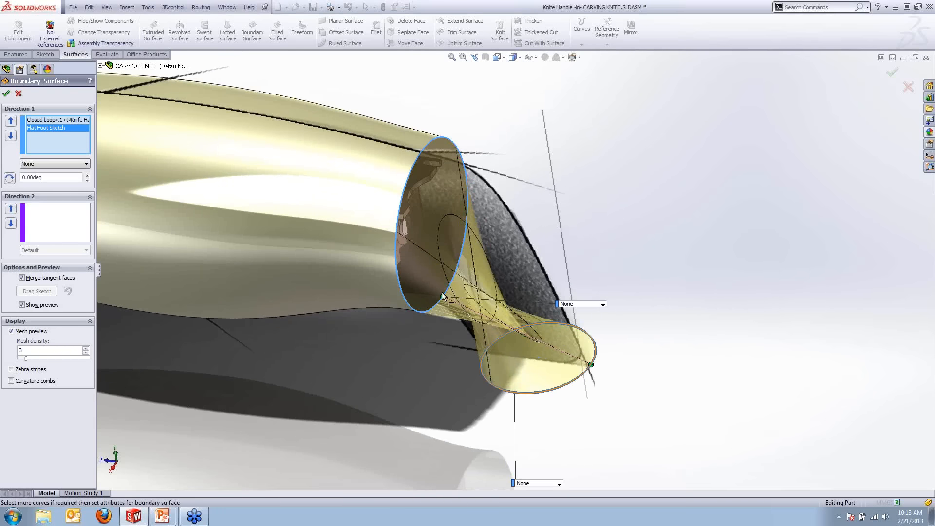
left_click_drag(443, 296, 470, 248)
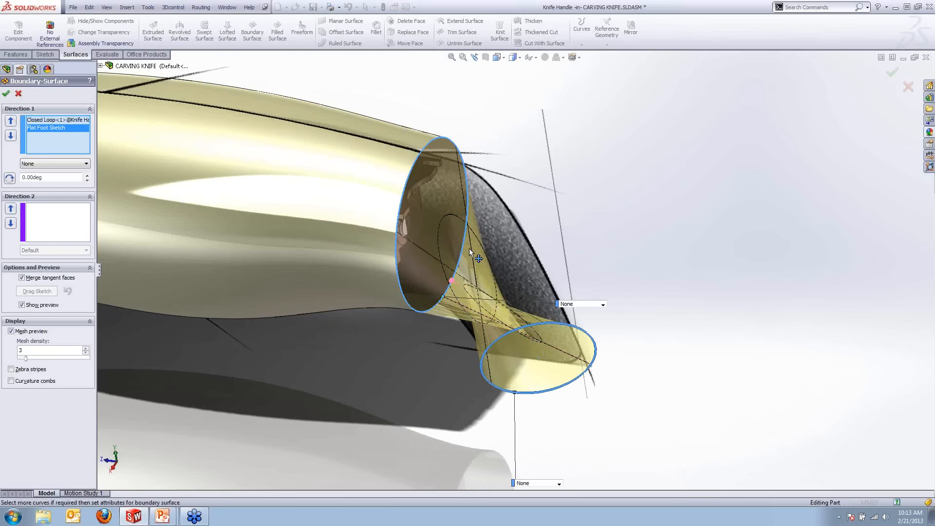
left_click_drag(420, 148, 422, 152)
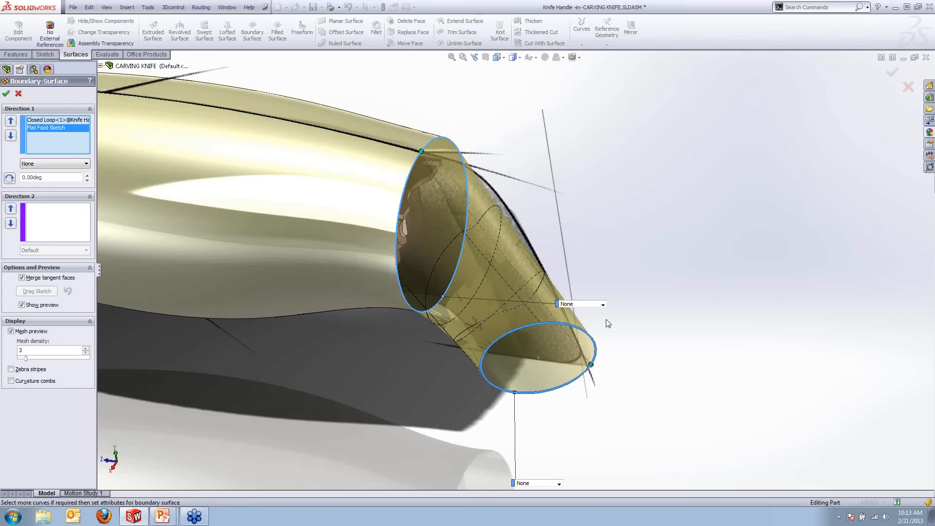
middle_click_drag(609, 323, 631, 223)
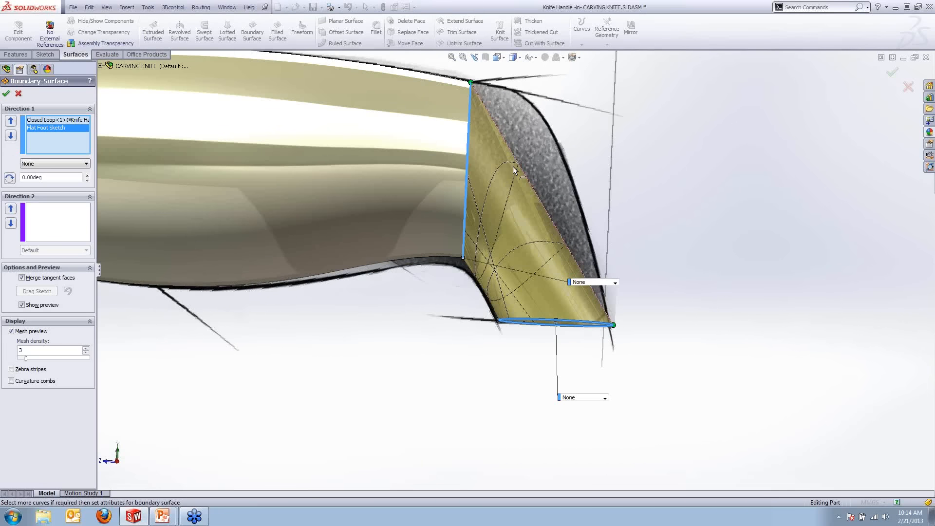
Step: Set the rear-opening profile to Curvature To Face and finish the boundary surface
left_click(56, 120)
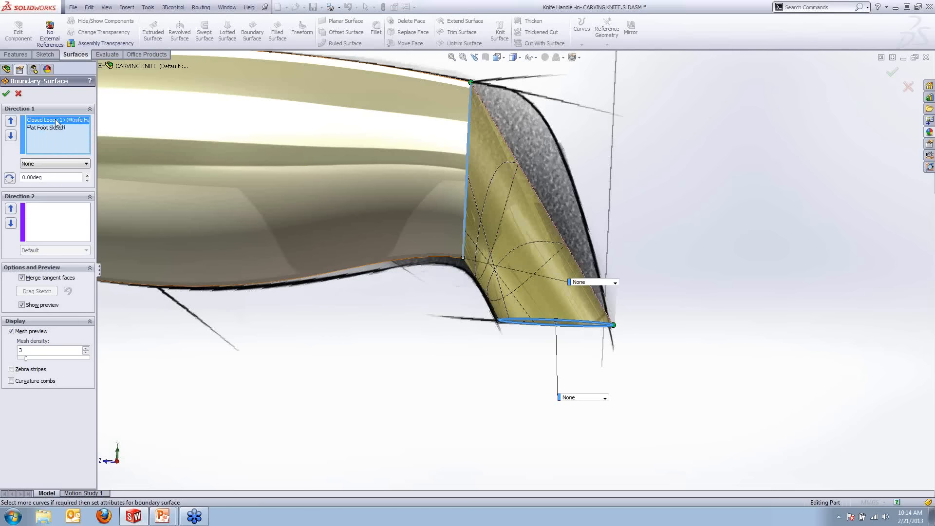
left_click(87, 164)
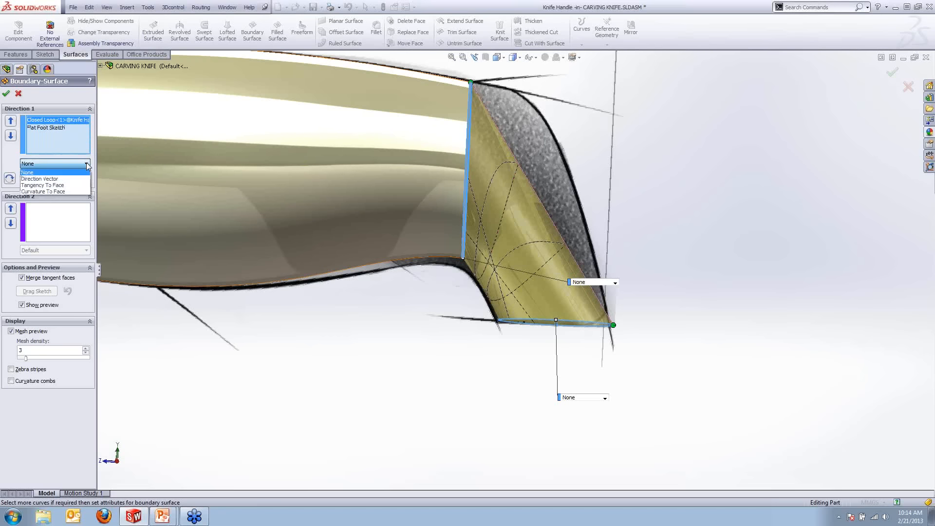
left_click(48, 192)
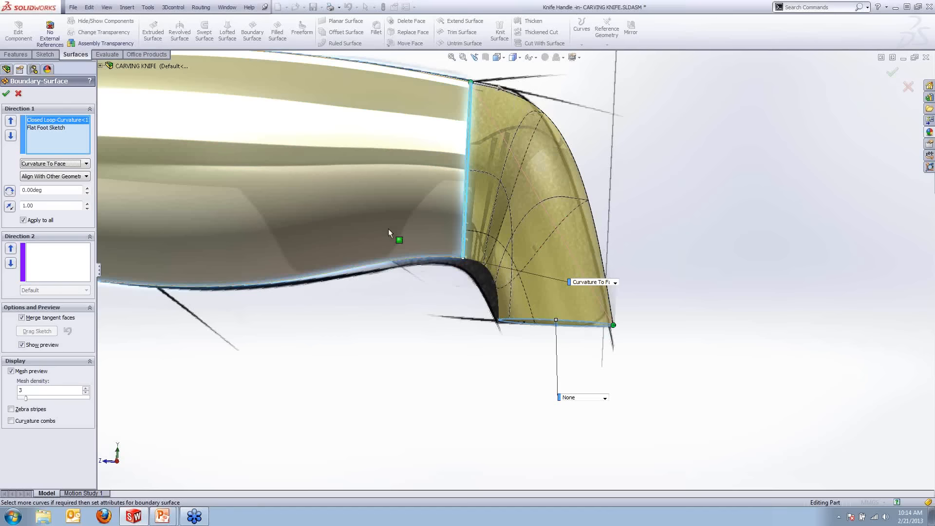
left_click(6, 93)
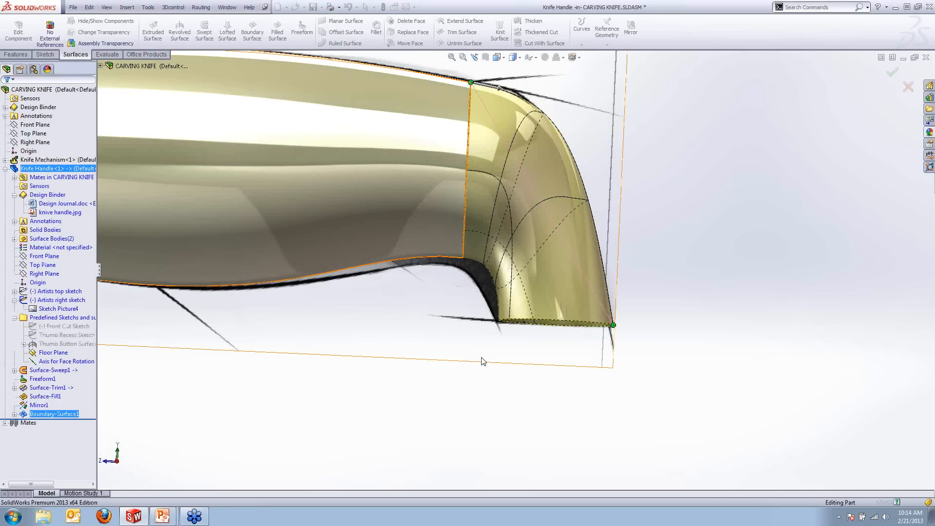
Step: Close the foot's open underside with a Filled Surface from its elliptical edge, using Contact with Fix up boundary cleared
mouse_move(574, 407)
middle_mouse_down()
mouse_move(605, 297)
mouse_move(689, 239)
mouse_move(590, 245)
middle_mouse_up()
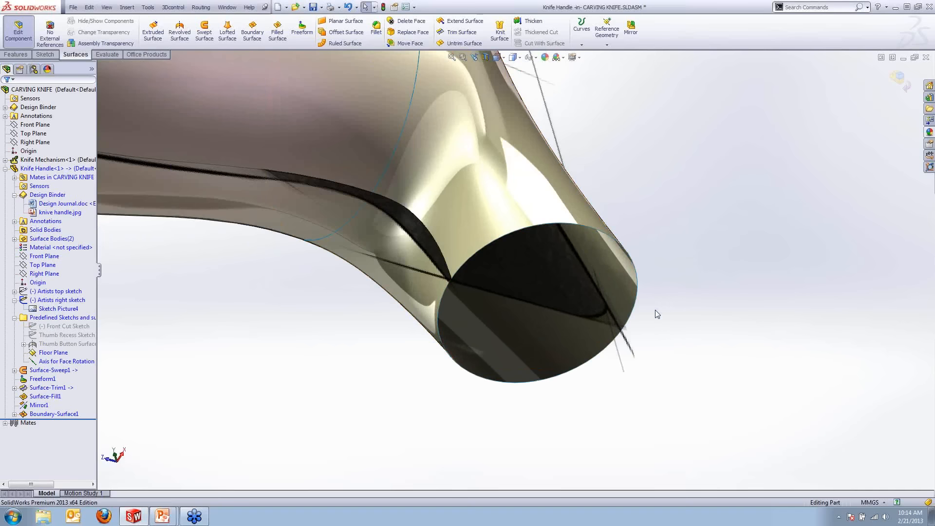
left_click(489, 235)
mouse_move(591, 240)
middle_mouse_down()
mouse_move(562, 261)
mouse_move(589, 226)
middle_mouse_up()
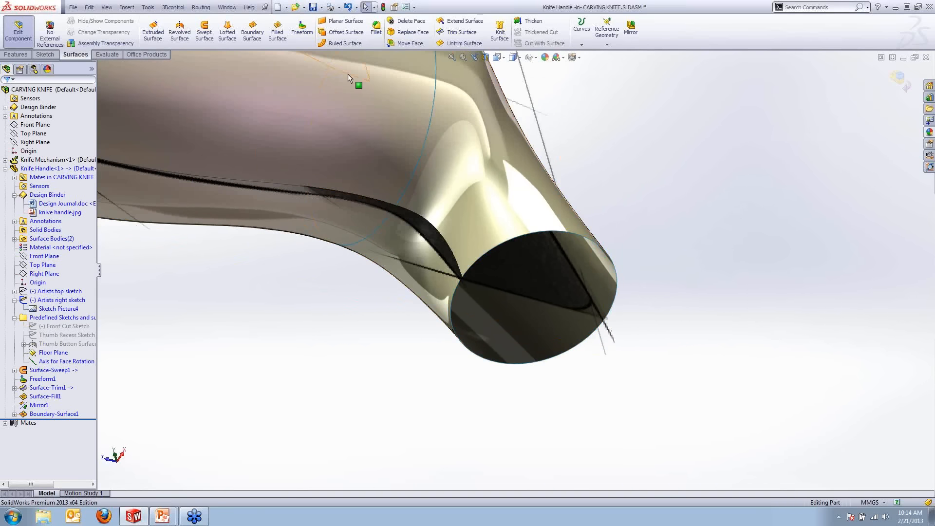
left_click(279, 33)
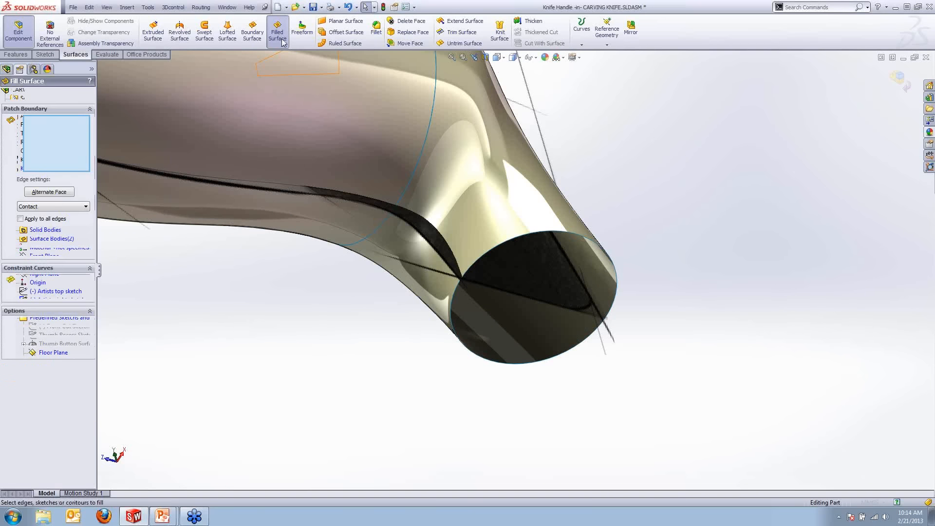
left_click(594, 241)
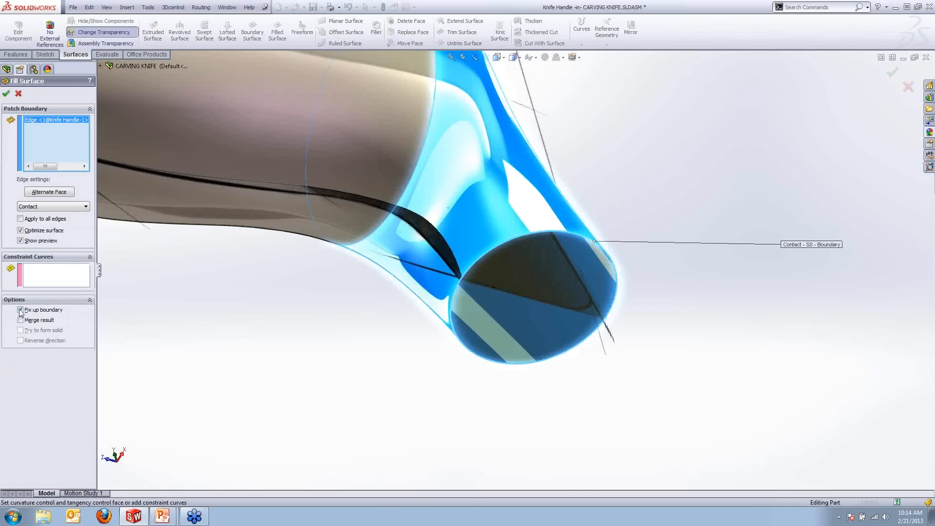
middle_click_drag(572, 297, 586, 293)
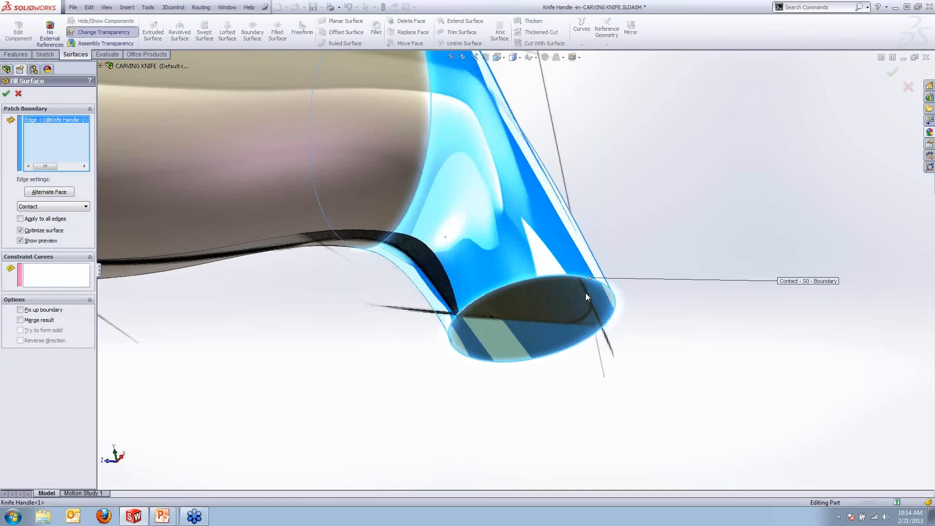
left_click(6, 94)
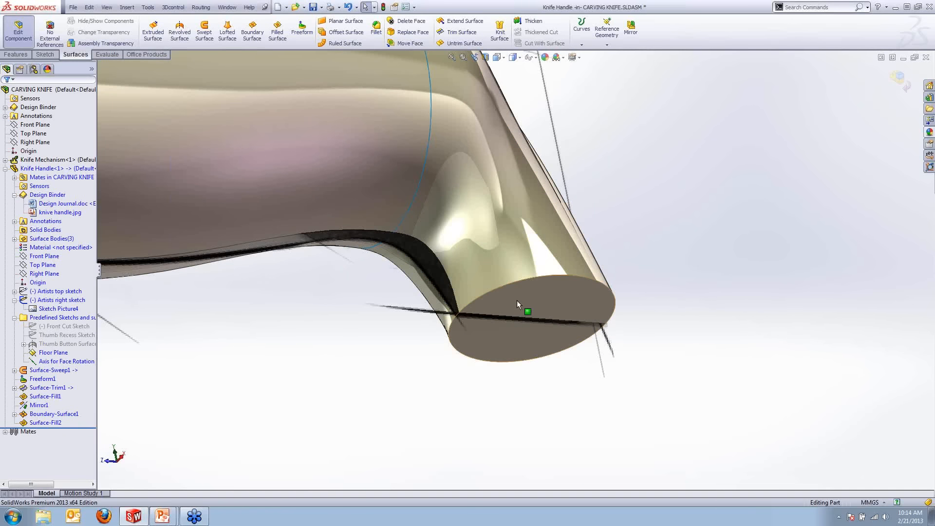
Step: Edit the fill surface under the foot to use Merge result
middle_click_drag(518, 299, 571, 298)
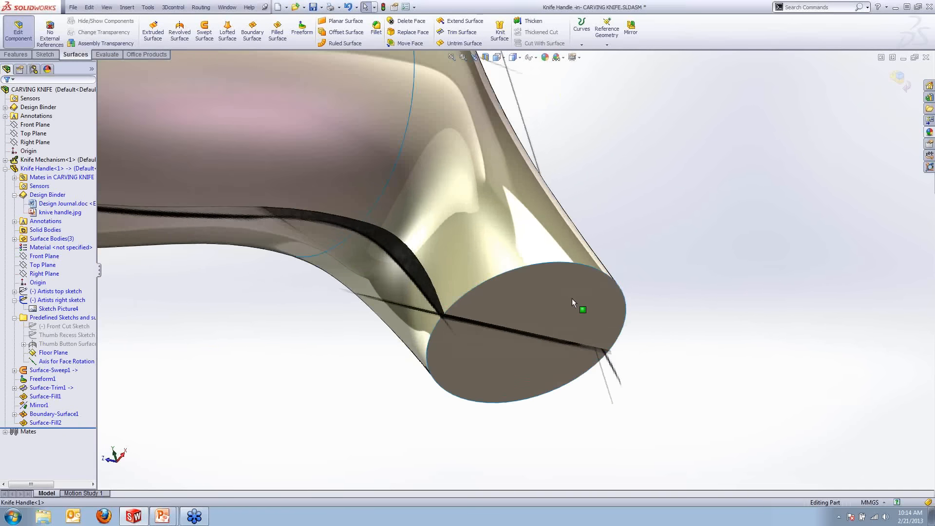
left_click(532, 290)
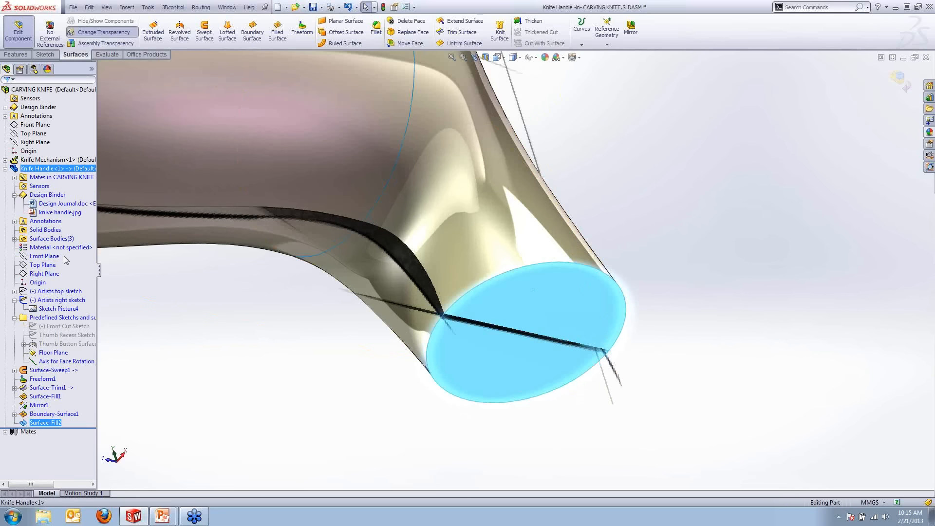
right_click(50, 426)
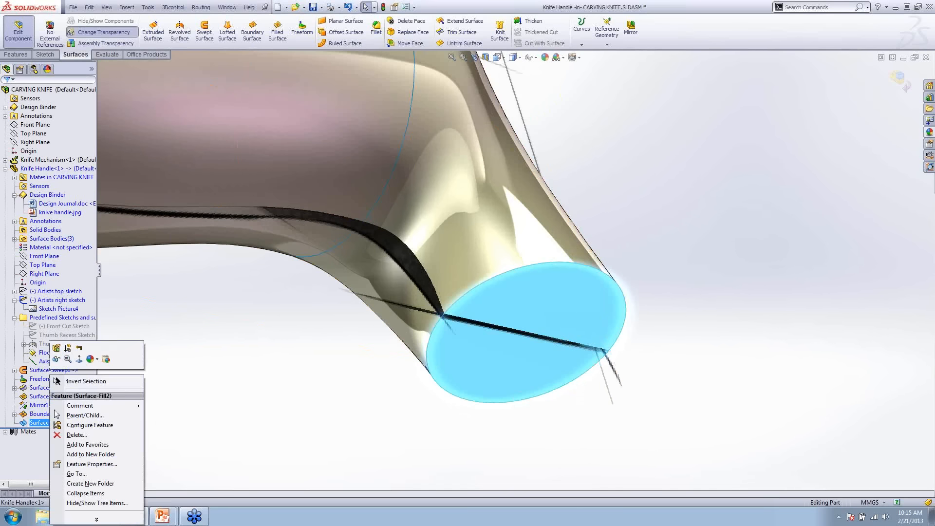
left_click(60, 353)
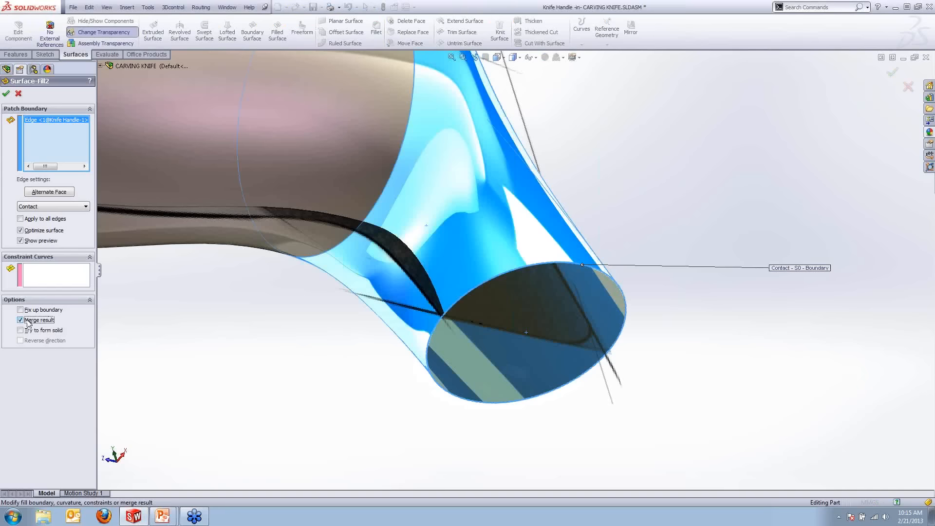
left_click(6, 94)
scroll(290, 270, "up", 6)
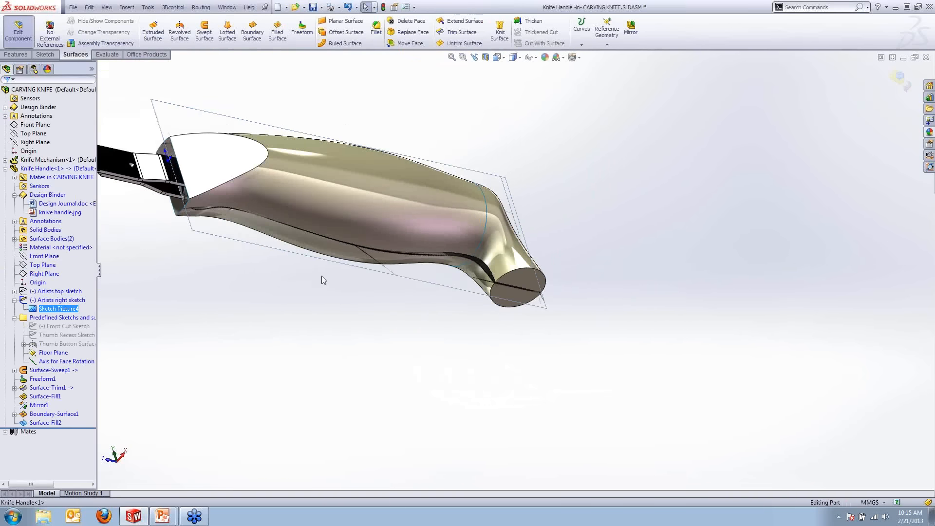
Step: Round the elliptical bottom edge of the rear foot with a 5 mm constant-radius fillet
left_click(321, 276)
key("ctrl+4")
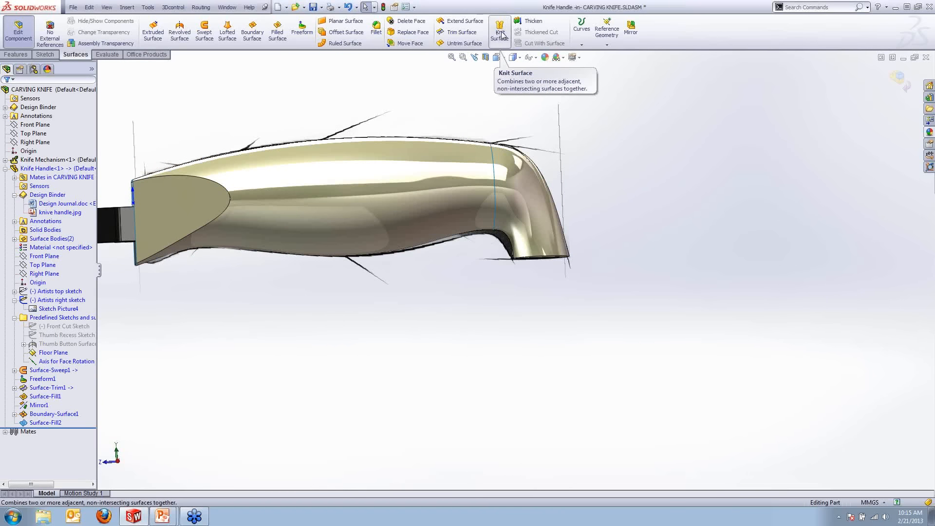
scroll(349, 229, "down", 3)
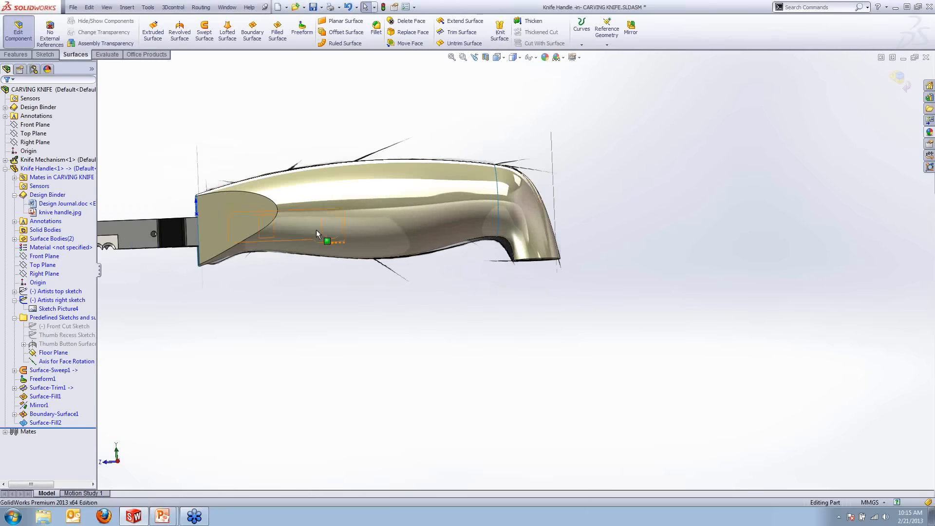
middle_click_drag(350, 229, 453, 203)
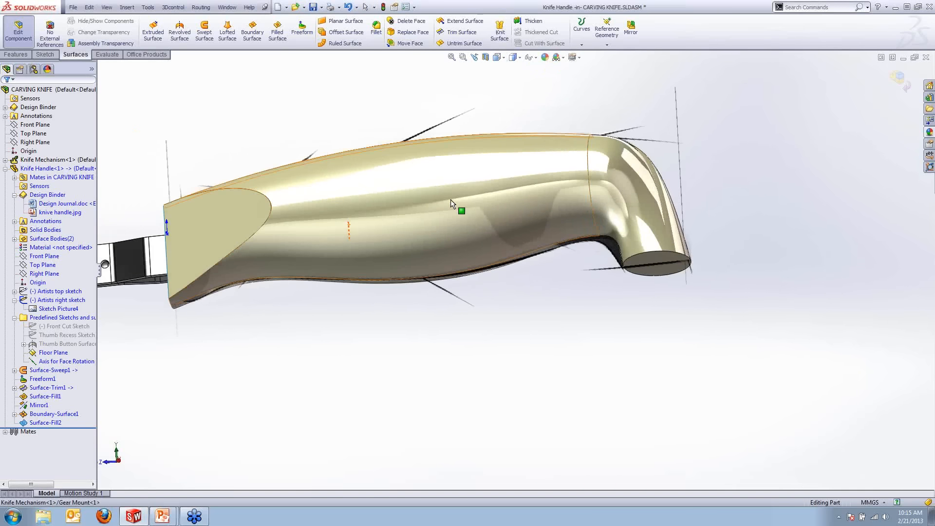
scroll(647, 272, "down", 3)
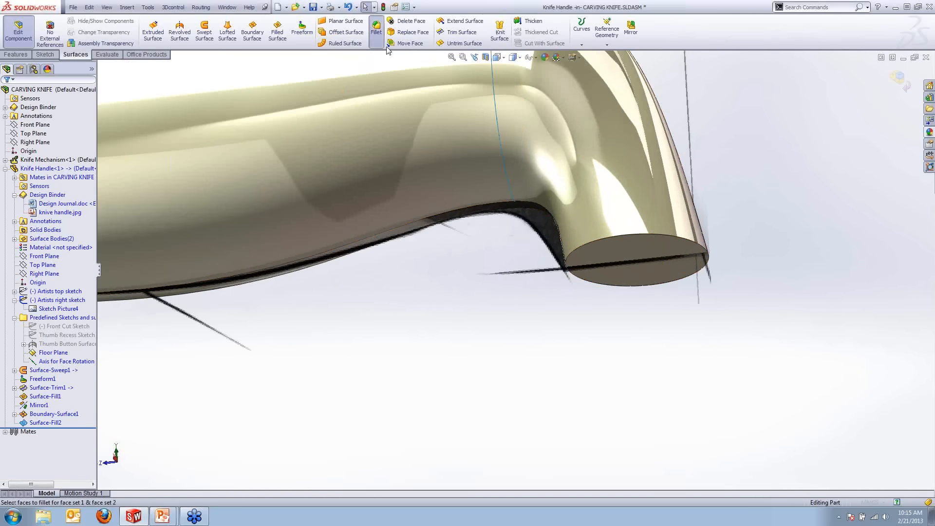
left_click(376, 28)
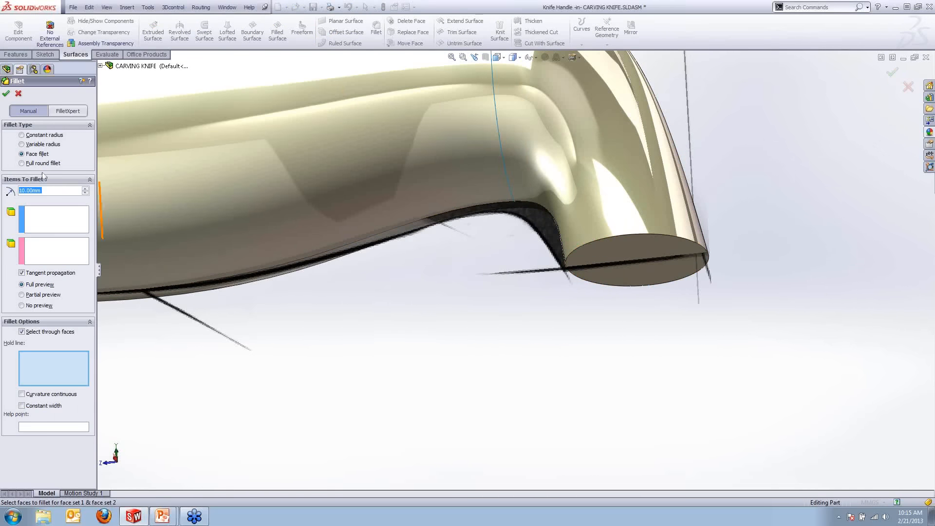
left_click(21, 135)
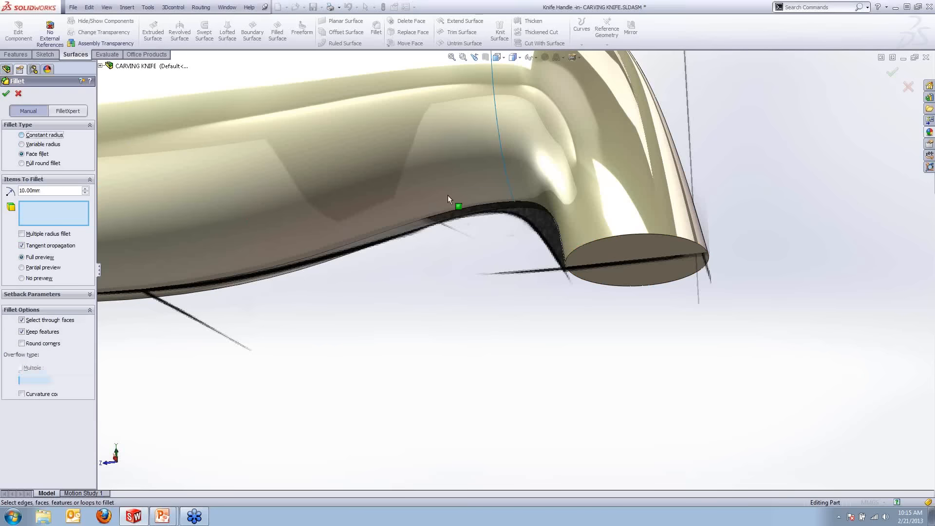
left_click(647, 233)
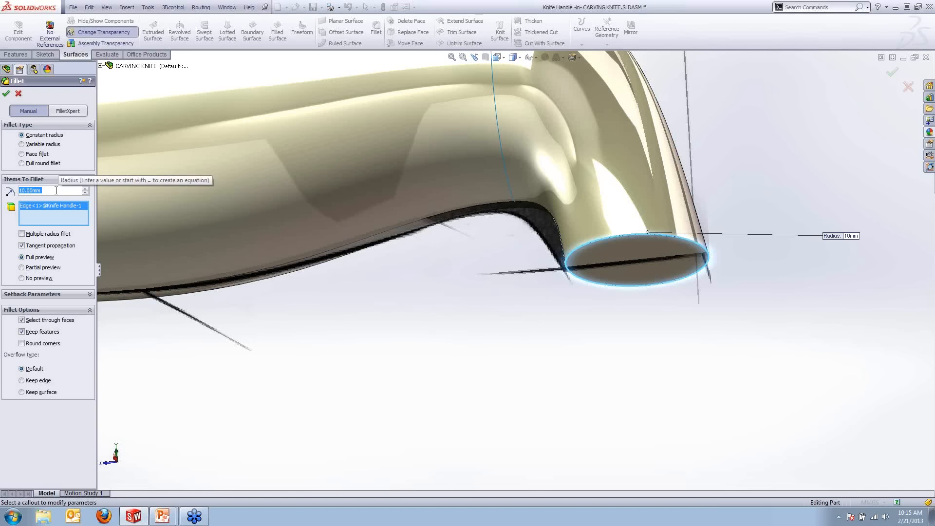
type("5")
key("Return")
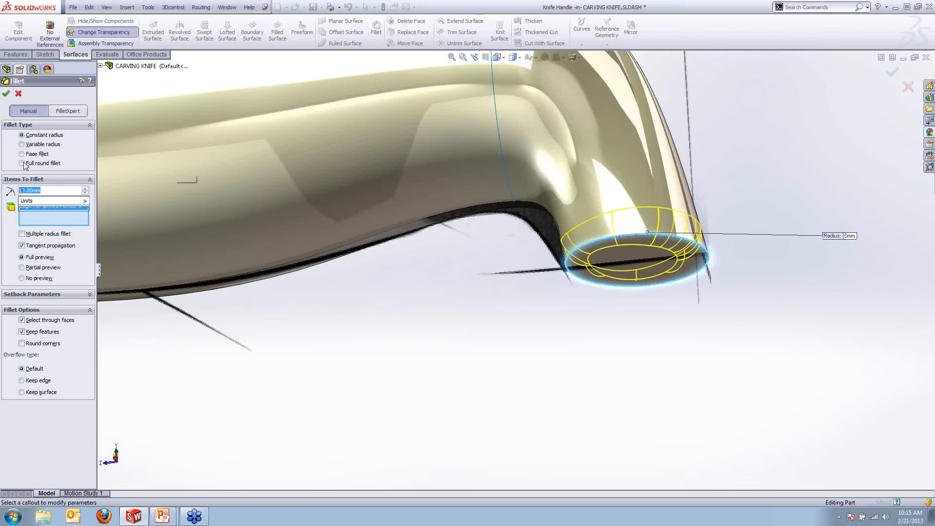
left_click(5, 93)
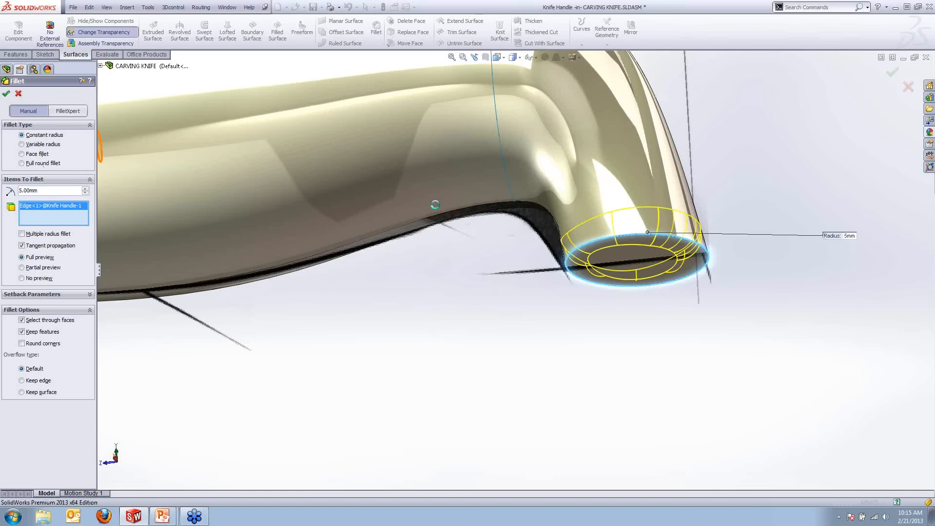
Step: Display zebra stripes on the knife handle, using vertical stripes
scroll(435, 204, "up", 3)
middle_click_drag(387, 232, 408, 212)
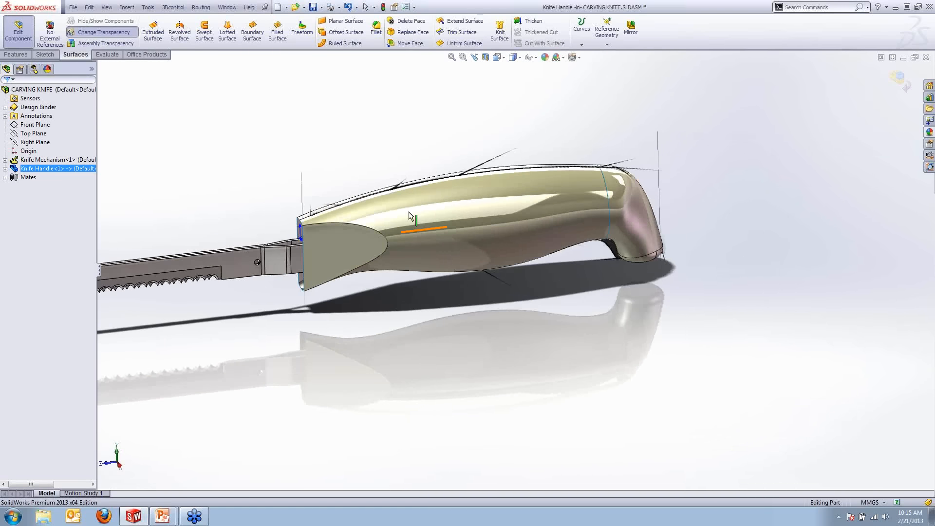
scroll(409, 212, "up", 1)
scroll(421, 217, "down", 2)
middle_click_drag(458, 235, 496, 197)
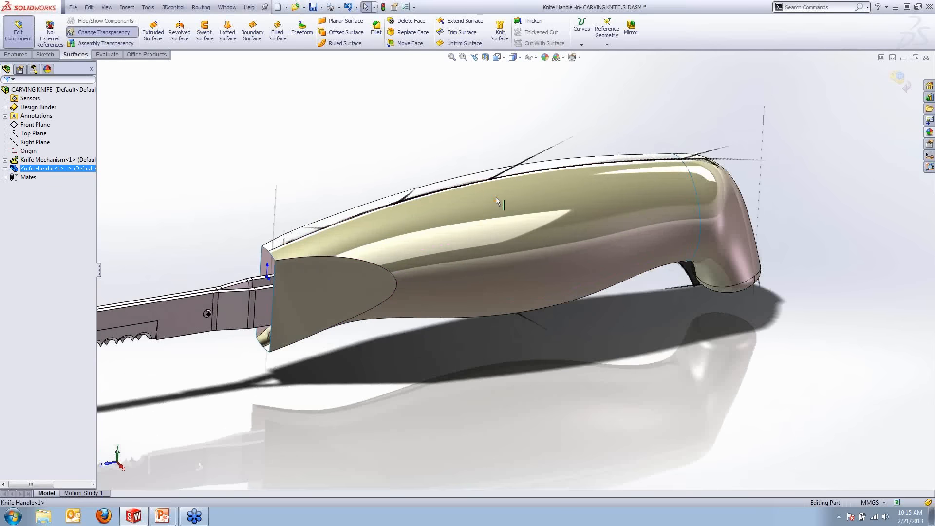
left_click(107, 54)
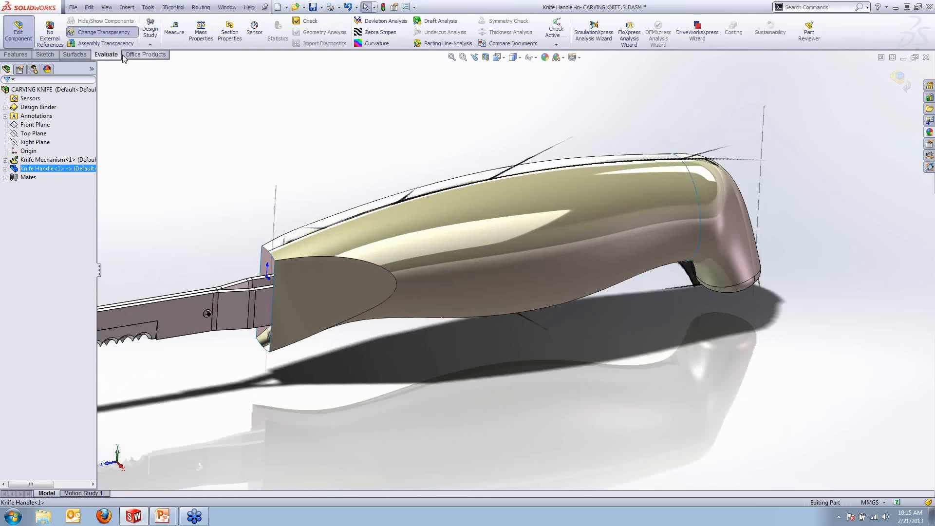
left_click(372, 34)
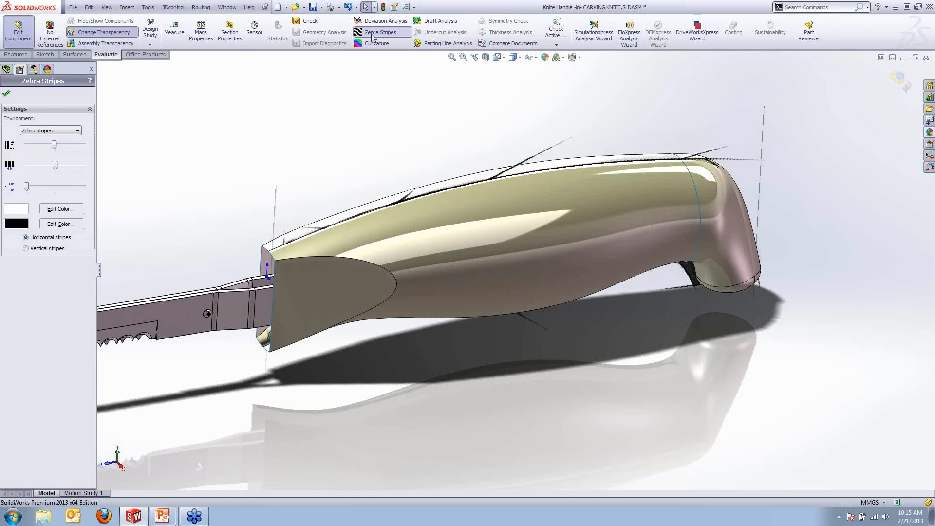
left_click(27, 248)
middle_click_drag(501, 149, 498, 226)
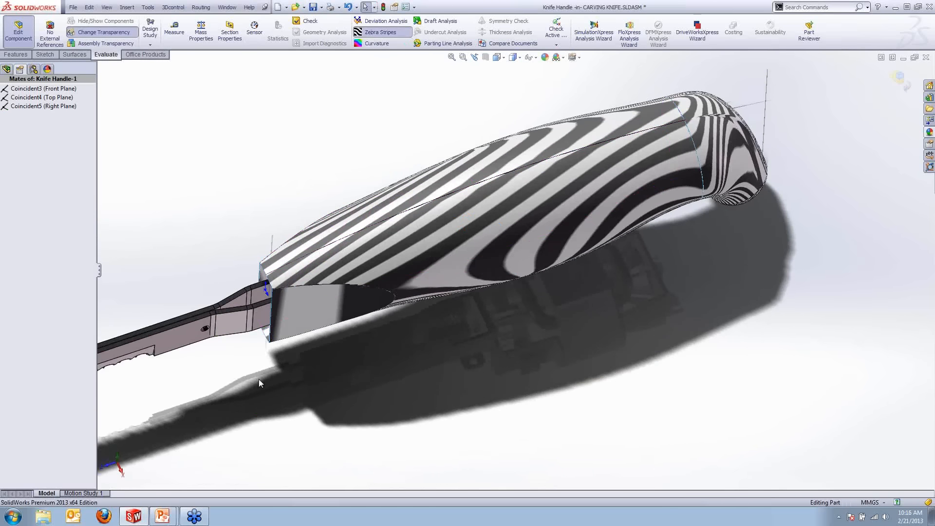
Step: Examine how the stripes flow across the mirrored centre seam, the front side face and the foot joint, and turn the zebra display off
middle_click_drag(574, 242, 517, 252)
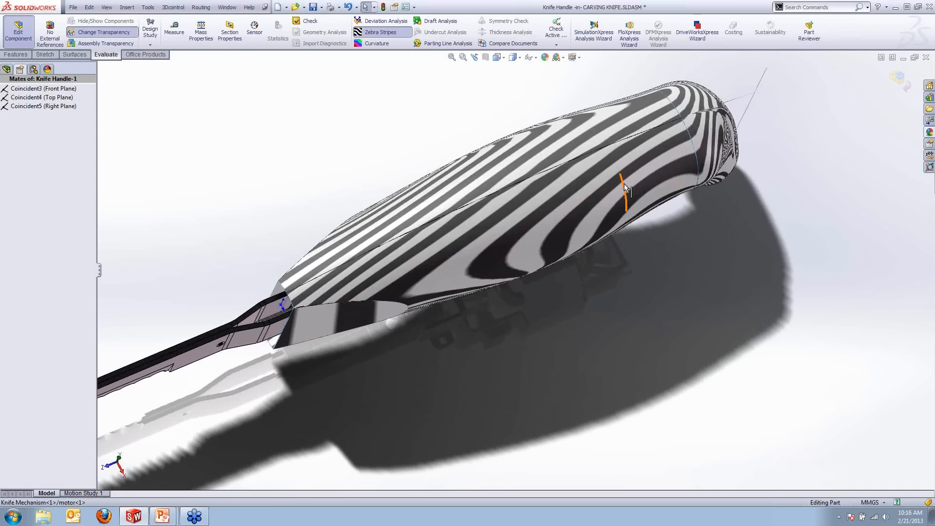
mouse_move(378, 313)
middle_mouse_down()
mouse_move(389, 319)
mouse_move(375, 322)
middle_mouse_up()
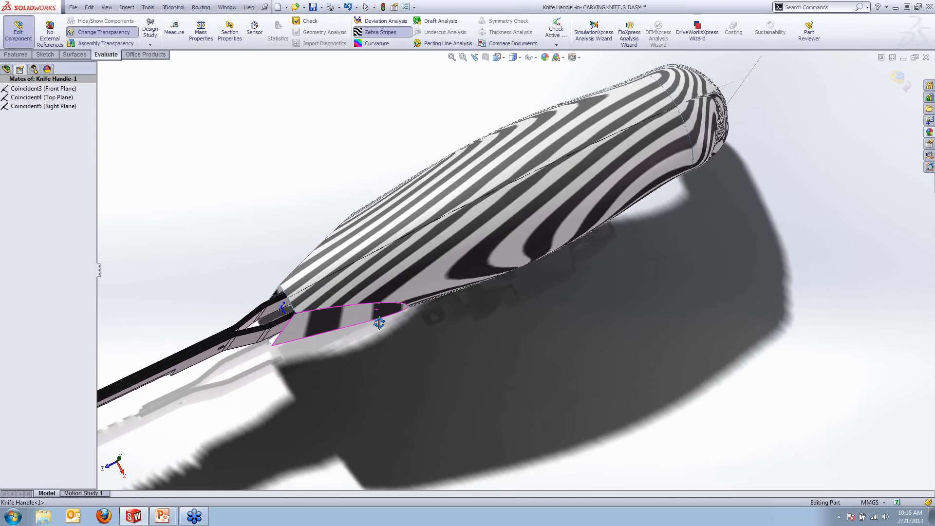
scroll(425, 233, "down", 2)
scroll(426, 238, "down", 2)
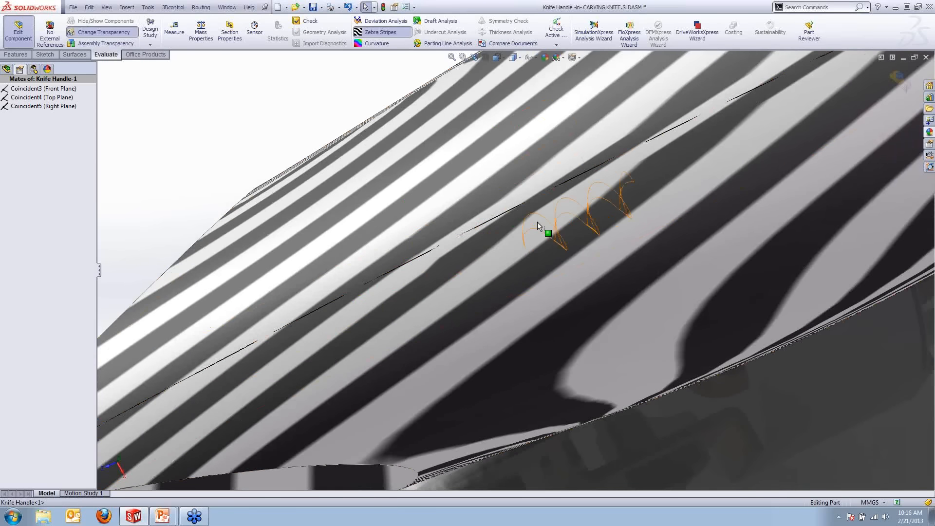
scroll(540, 214, "up", 5)
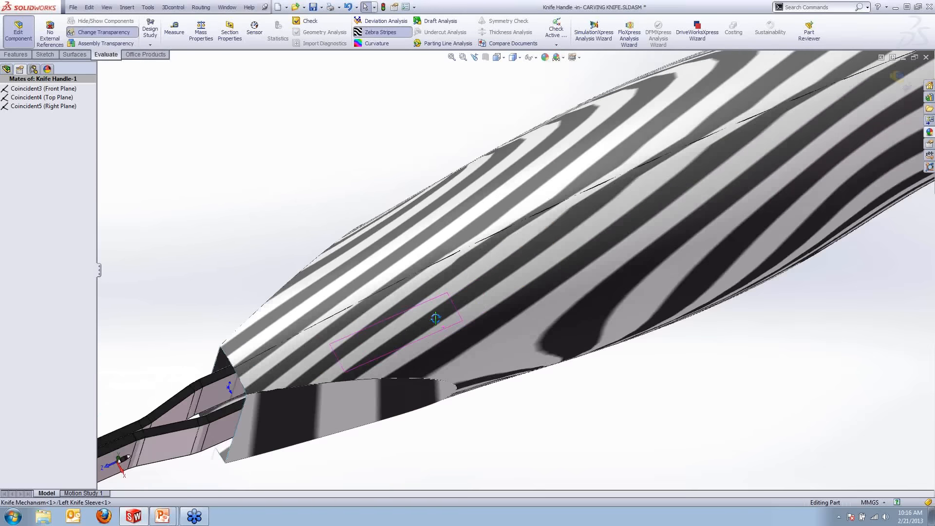
scroll(347, 400, "down", 3)
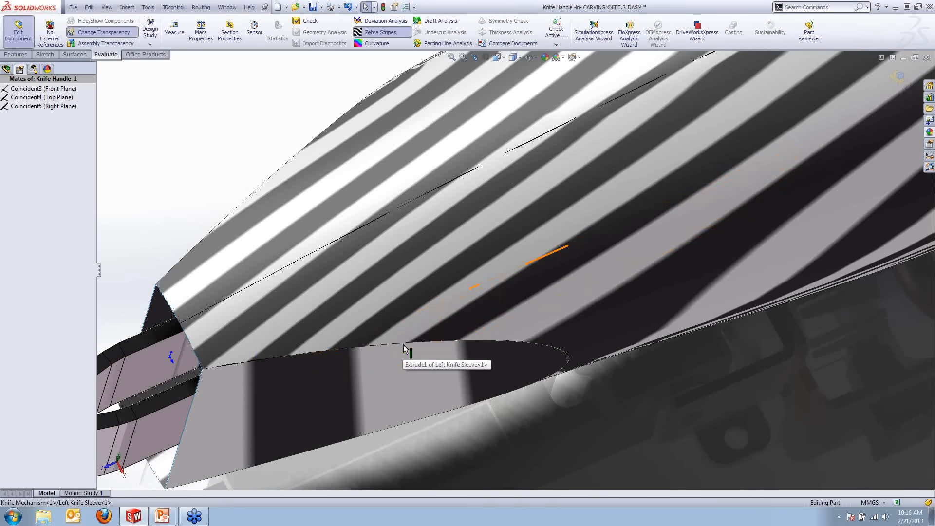
scroll(451, 310, "up", 3)
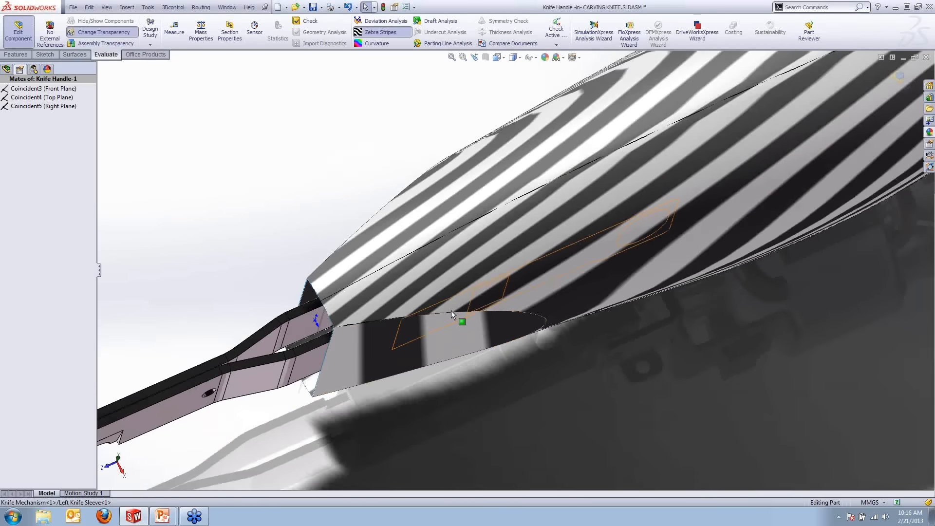
scroll(601, 348, "up", 1)
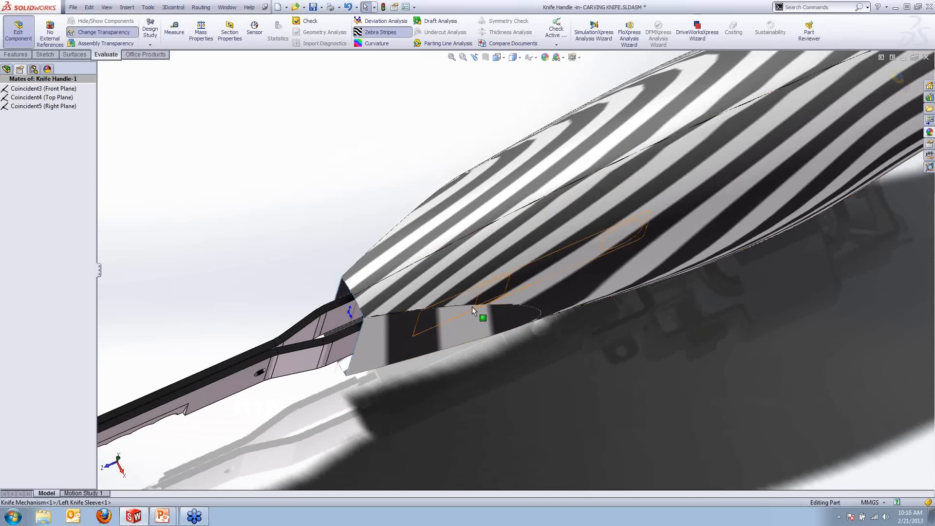
scroll(501, 234, "down", 3)
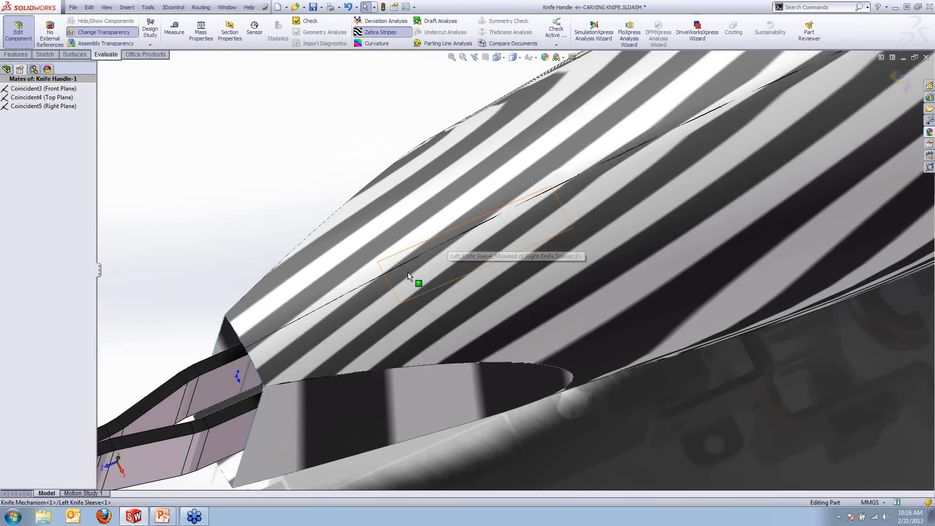
scroll(559, 254, "up", 5)
scroll(667, 189, "down", 3)
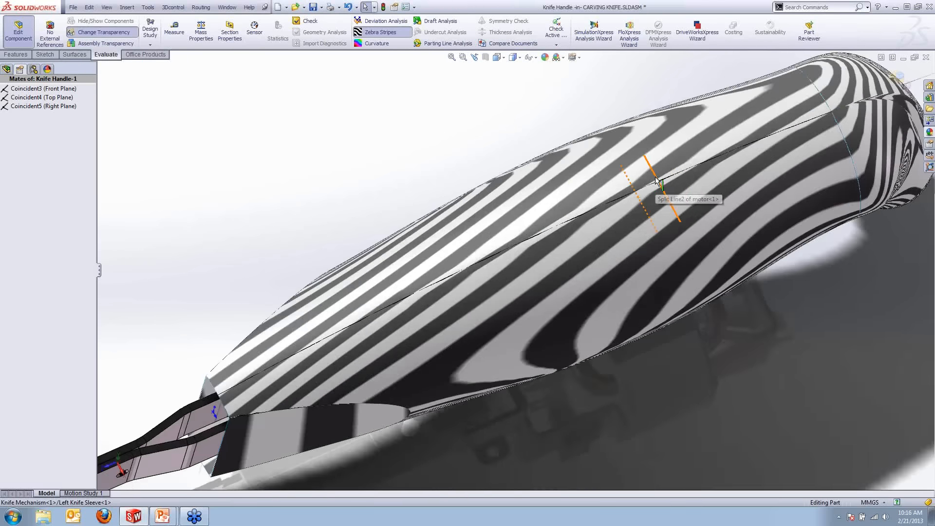
middle_click_drag(583, 239, 629, 256)
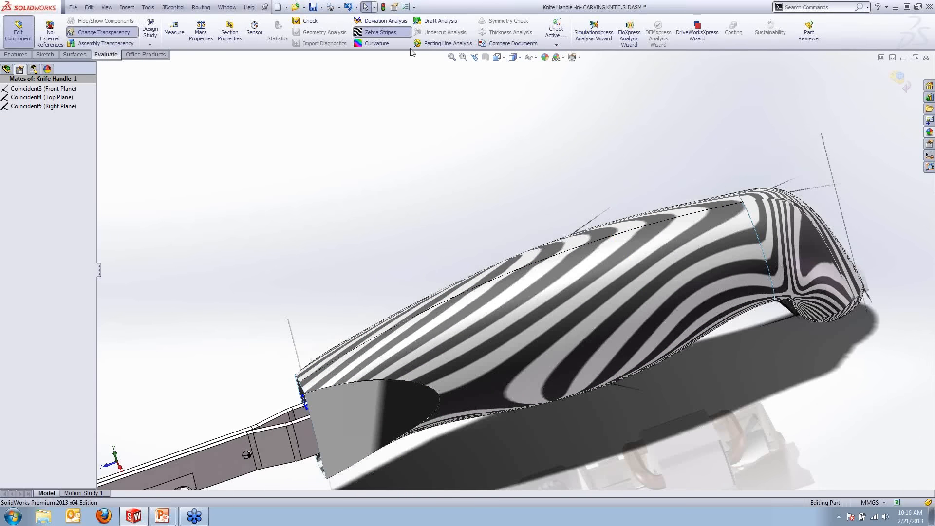
left_click(383, 32)
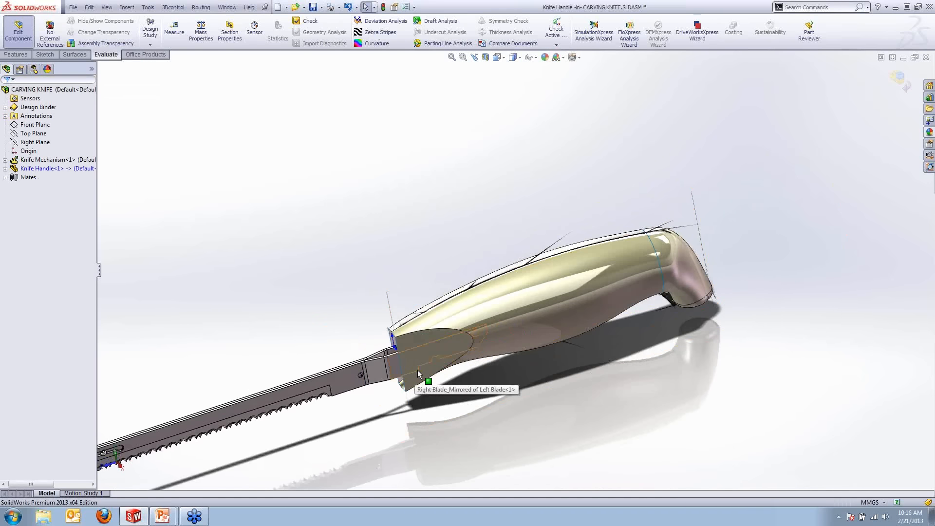
Step: Finish editing the Knife Handle component and return to editing the CARVING KNIFE assembly
scroll(455, 365, "up", 3)
scroll(471, 362, "down", 3)
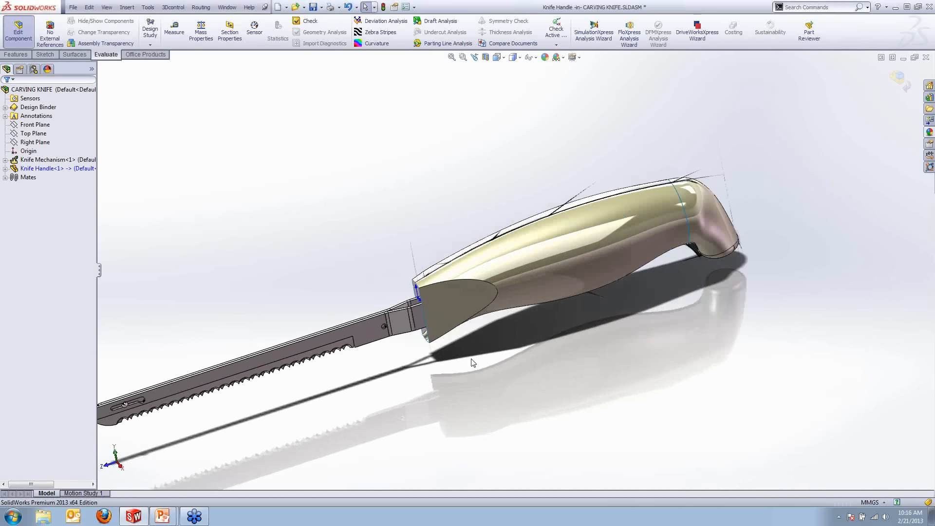
scroll(472, 363, "down", 2)
middle_click_drag(709, 298, 711, 290)
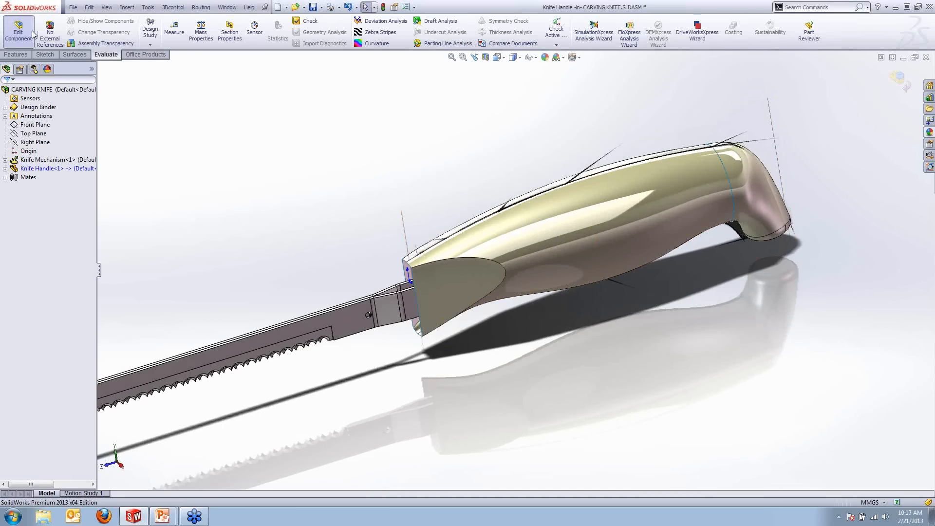
left_click(18, 29)
middle_click_drag(287, 136, 288, 142)
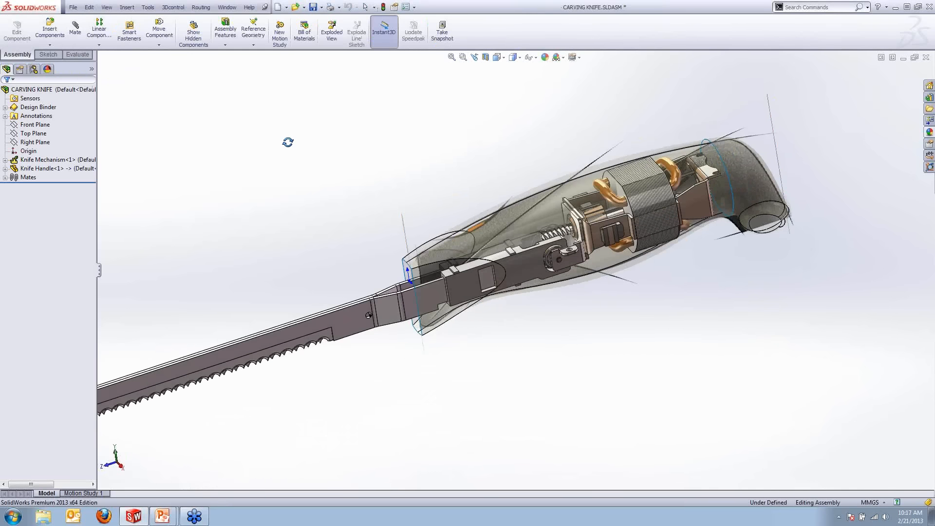
scroll(572, 226, "down", 2)
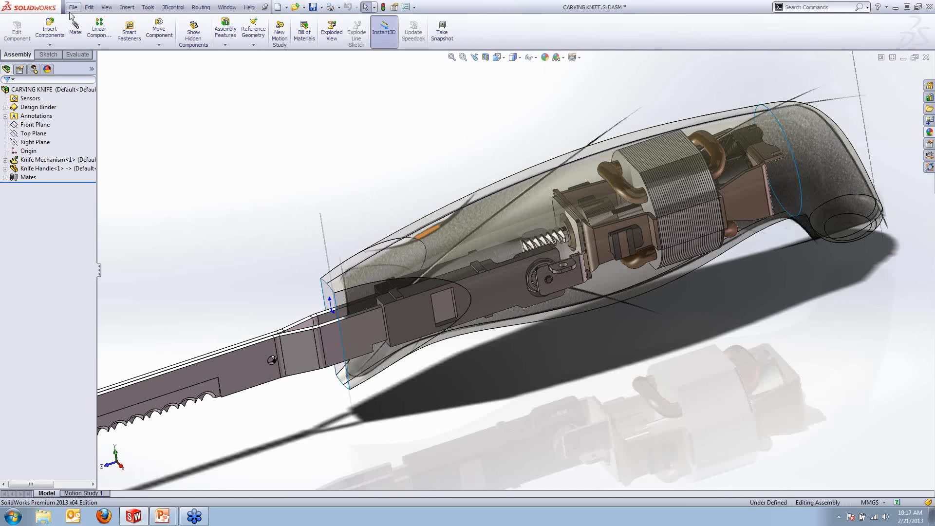
Step: Open the Rhino file Knife Guard.3dm from the Carving Knife Demo folder without running Import Diagnostics
left_click(72, 9)
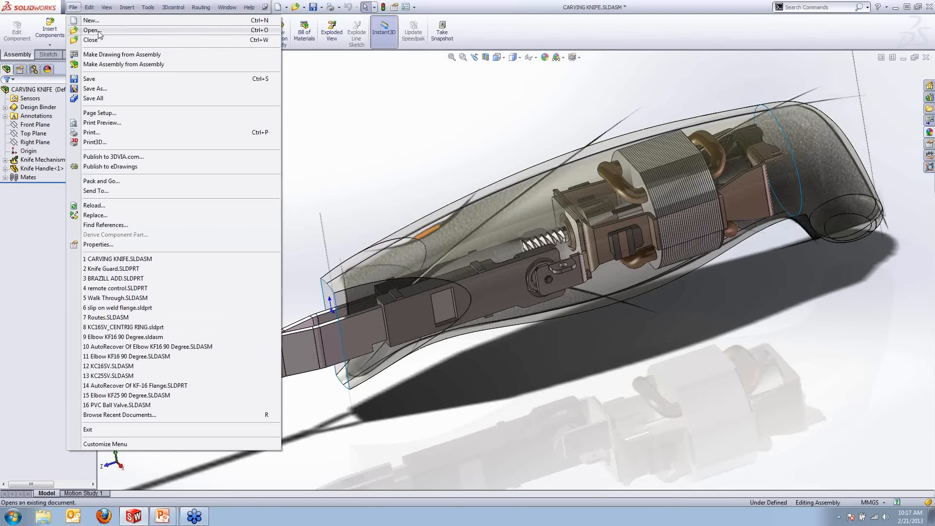
left_click(99, 31)
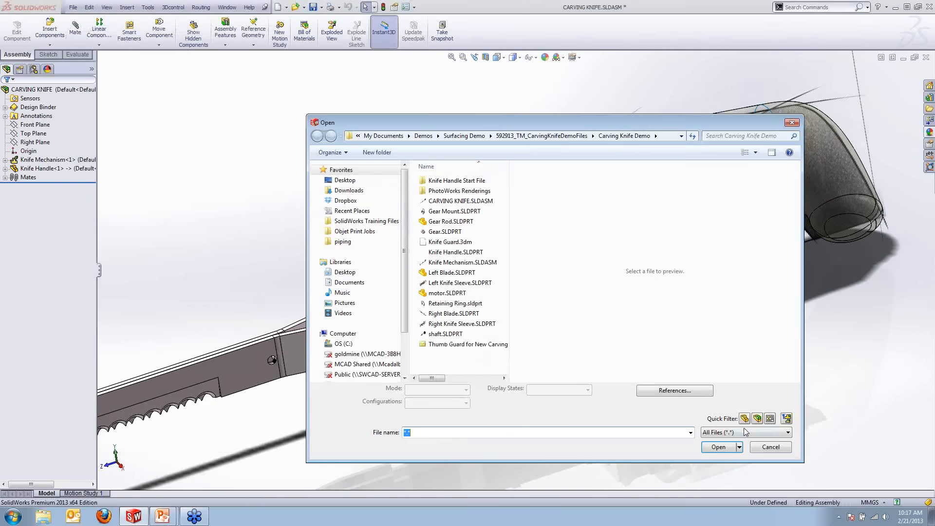
left_click(745, 433)
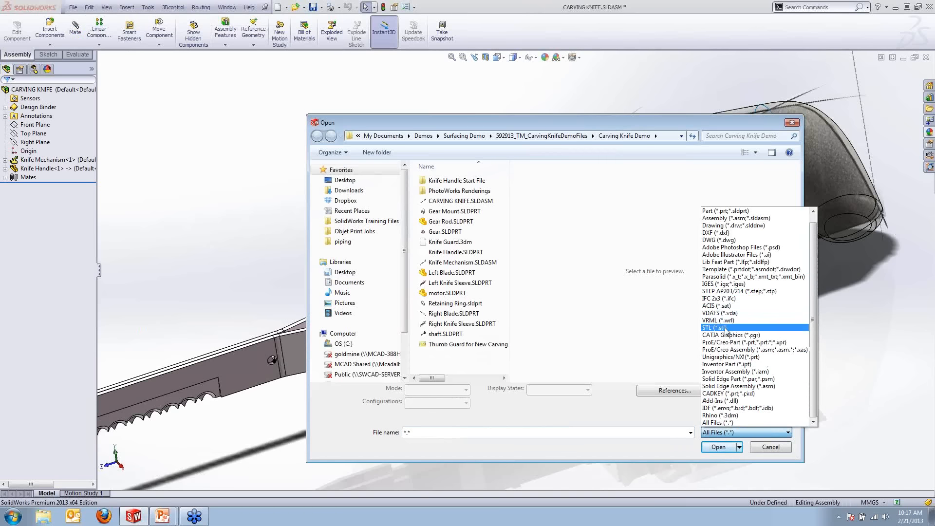
left_click(735, 416)
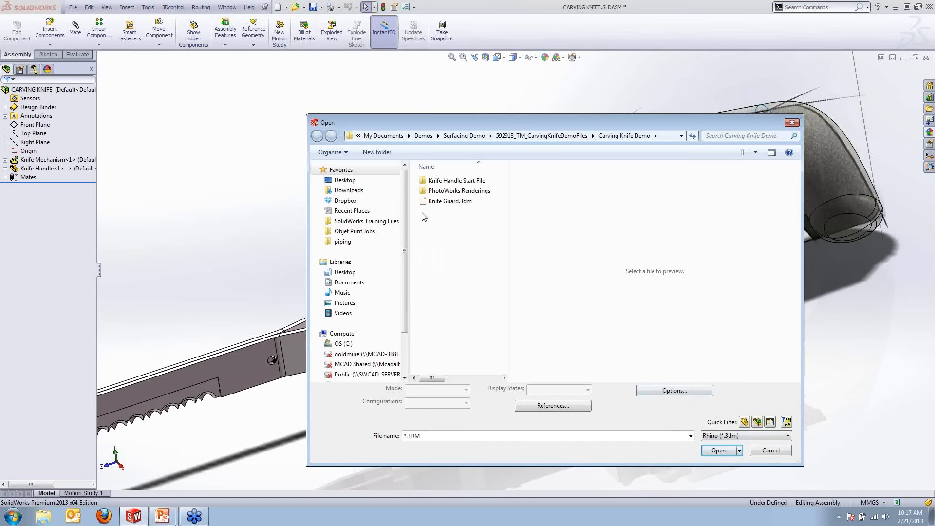
left_click(472, 203)
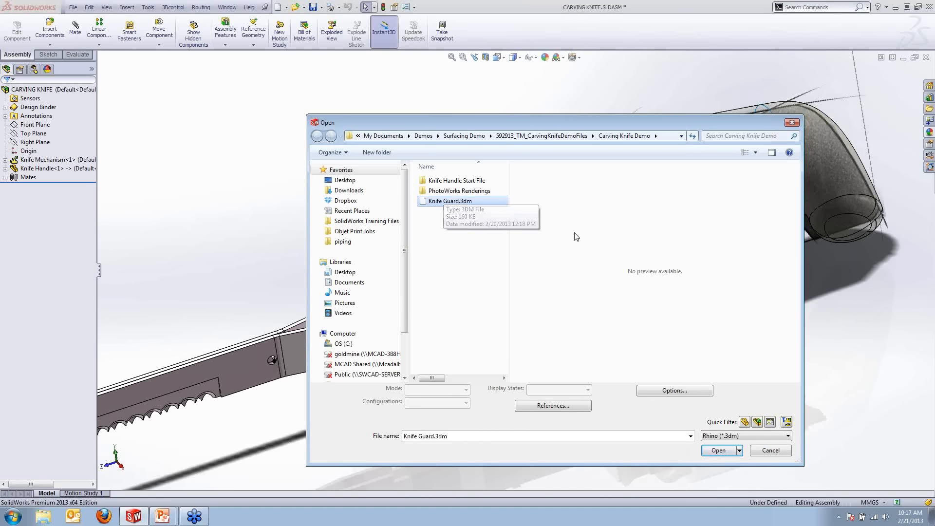
left_click(722, 451)
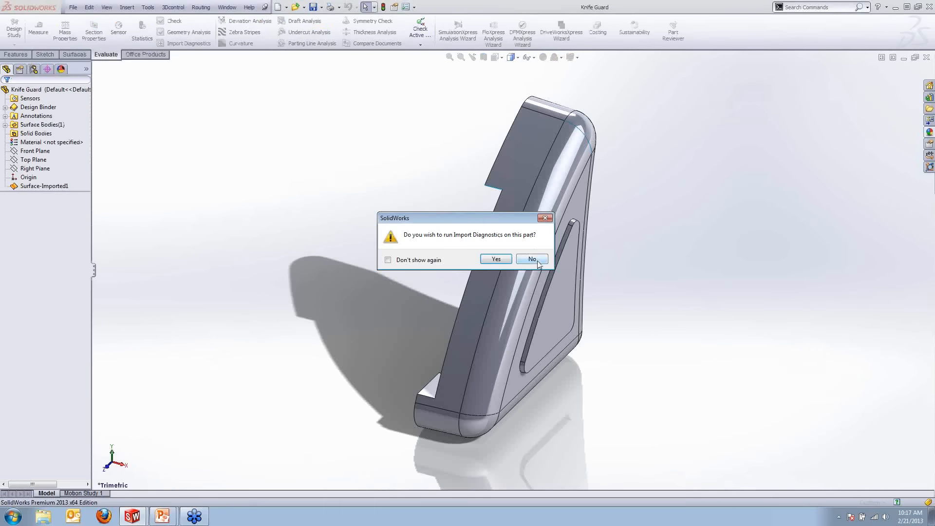
left_click(532, 259)
Step: Save the imported guard as the part file Knife Guard.SLDPRT in the Carving Knife Demo folder
middle_click_drag(550, 217, 603, 192)
left_click(73, 8)
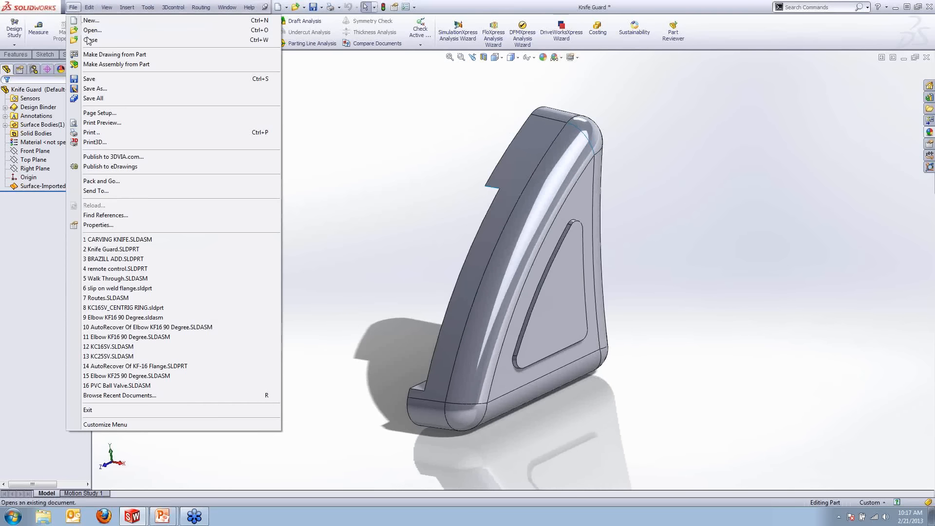
left_click(87, 84)
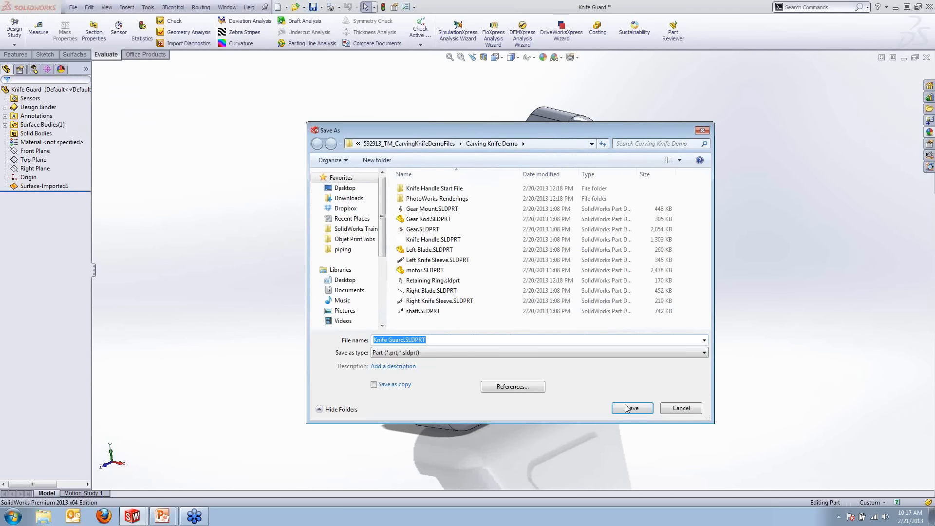
key("Return")
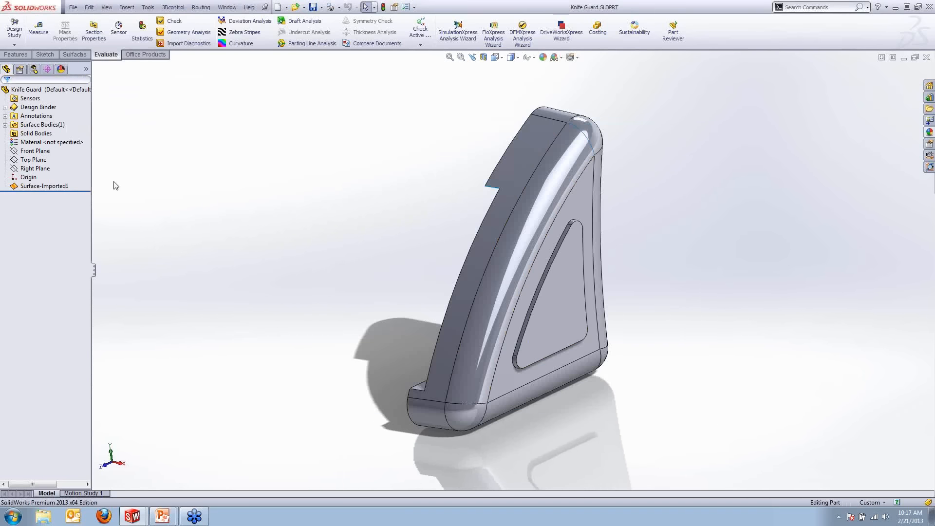
Step: Go back to the CARVING KNIFE assembly and activate its Default_Full display state
left_click(43, 185)
left_click(232, 184)
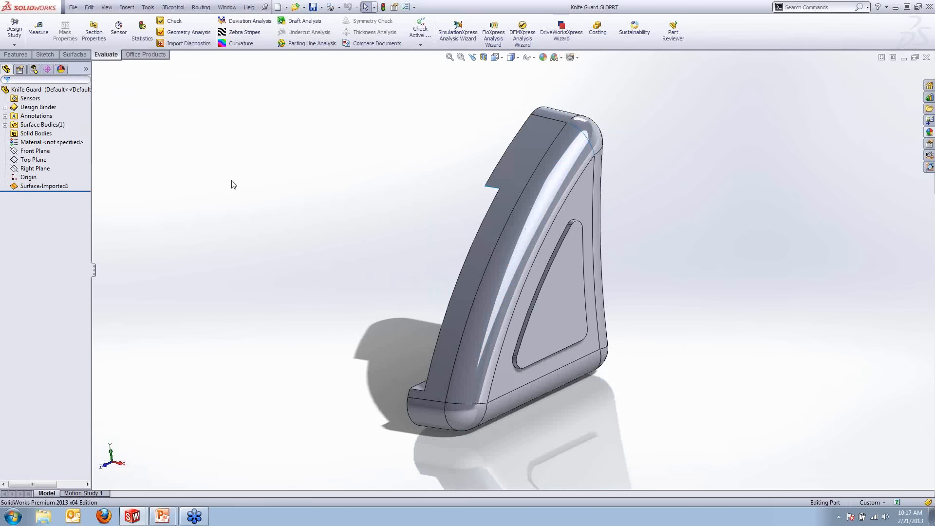
left_click(232, 8)
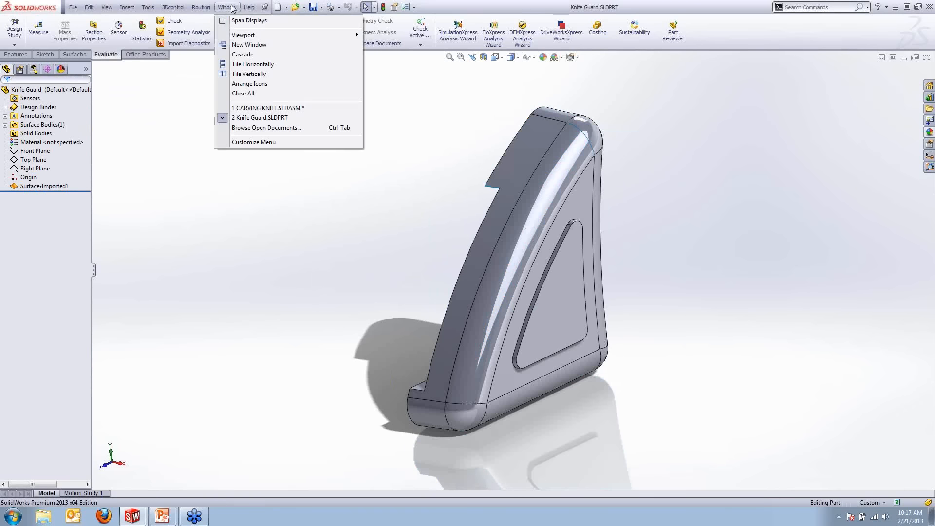
left_click(273, 107)
scroll(449, 282, "up", 4)
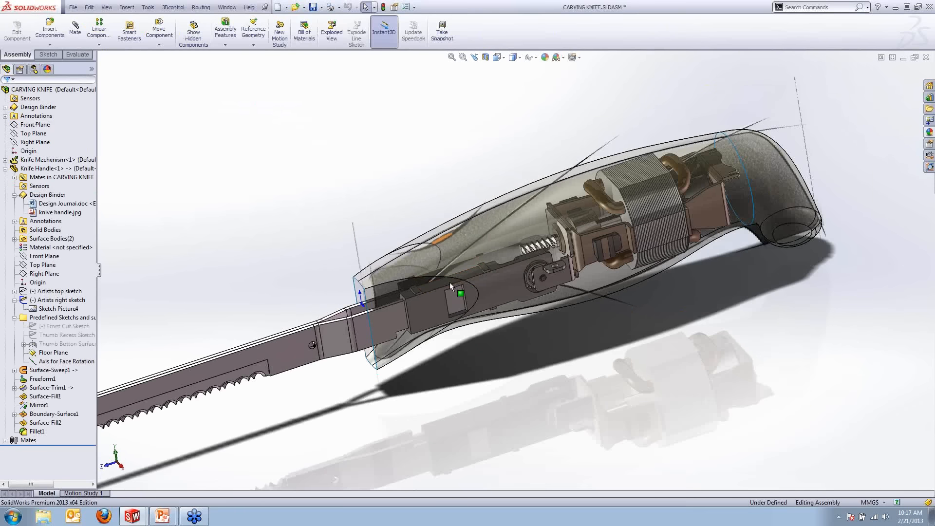
scroll(370, 324, "down", 1)
left_click(91, 71)
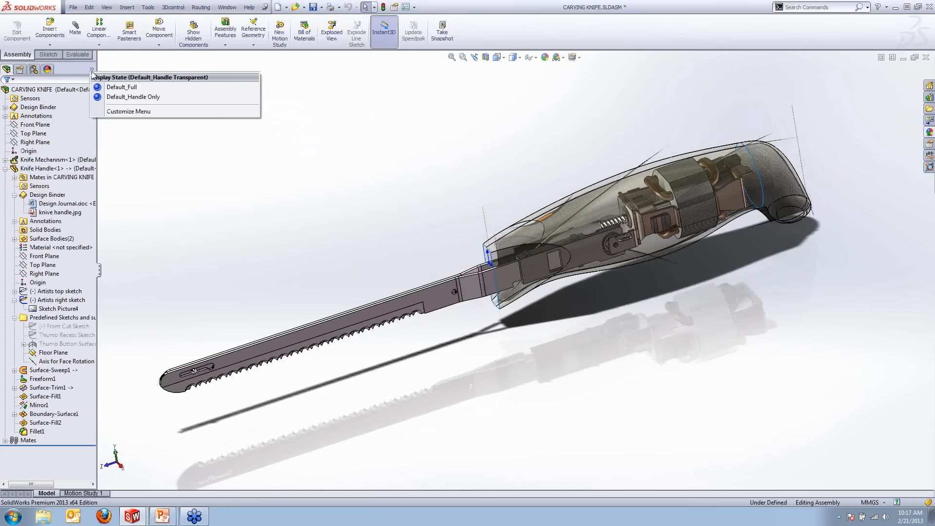
left_click(122, 88)
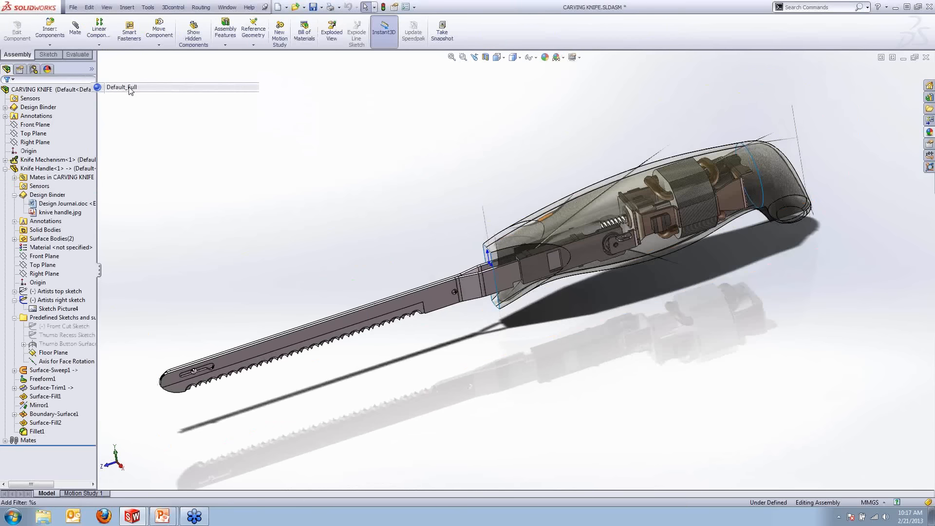
scroll(502, 269, "down", 2)
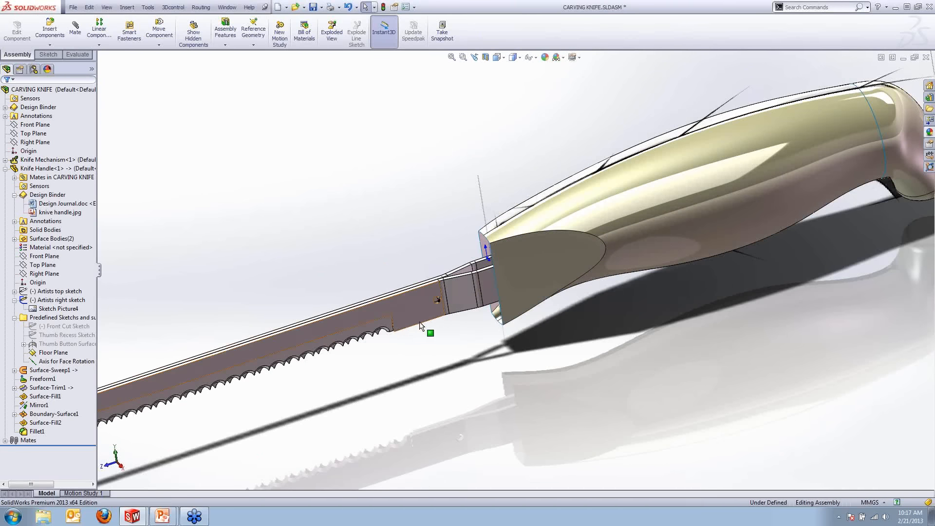
Step: Insert the open Knife Guard part into the assembly at the origin, on the blades ahead of the handle
left_click(5, 169)
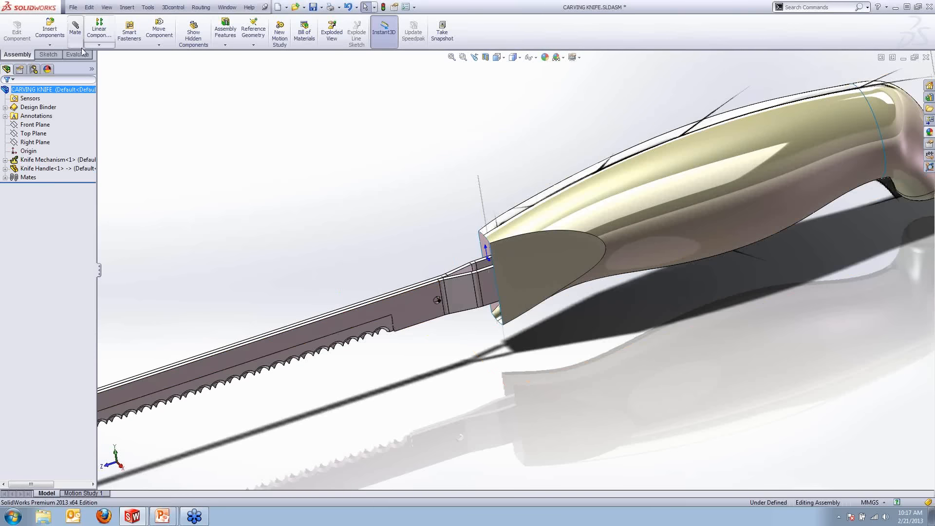
left_click(50, 30)
left_click(32, 200)
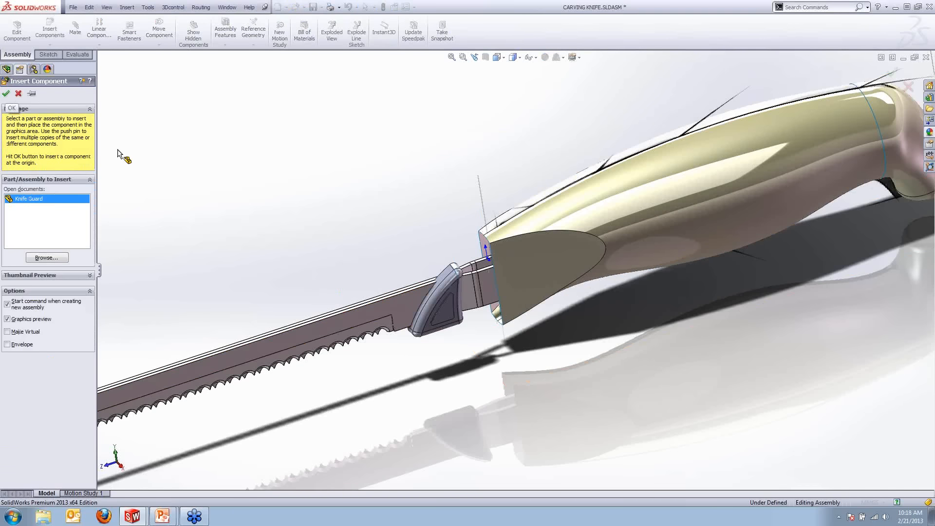
left_click(437, 301)
key("Escape")
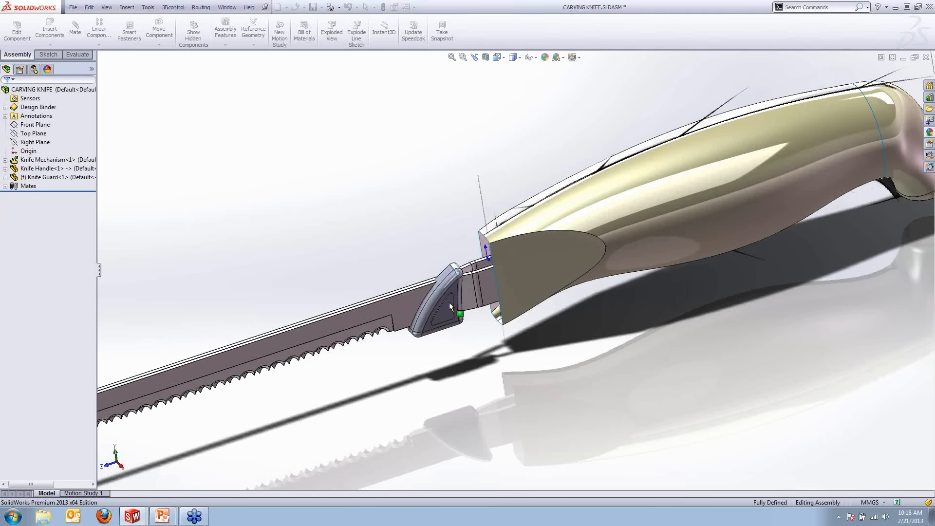
Step: Edit the Knife Handle part in the context of the assembly and start a sketch on its Right Plane
scroll(451, 310, "down", 5)
mouse_move(450, 310)
middle_mouse_down()
mouse_move(497, 271)
mouse_move(422, 256)
mouse_move(409, 240)
mouse_move(398, 246)
mouse_move(397, 258)
mouse_move(444, 263)
middle_mouse_up()
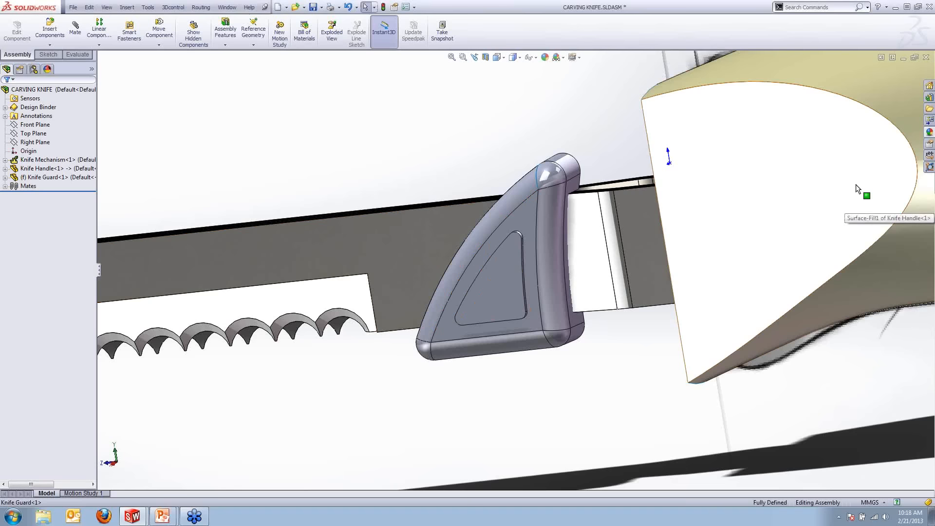
middle_click_drag(538, 325, 555, 250)
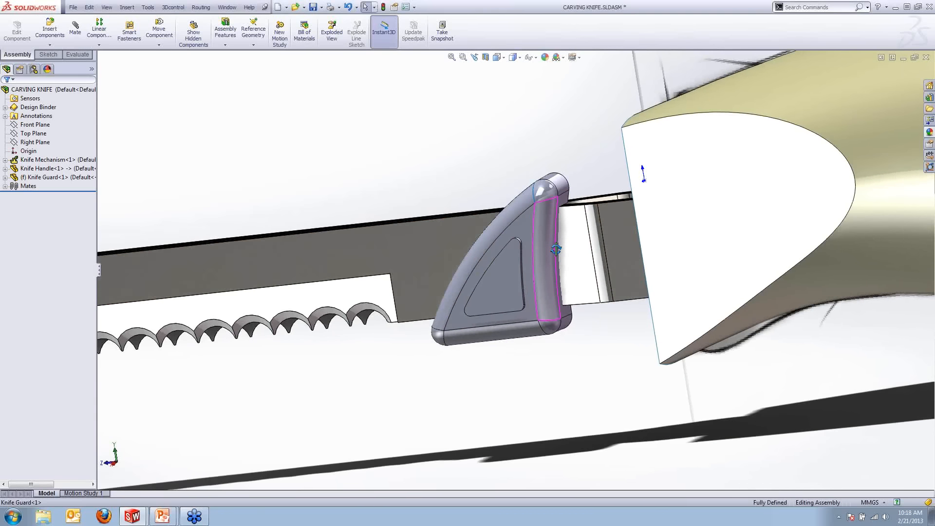
scroll(561, 252, "up", 3)
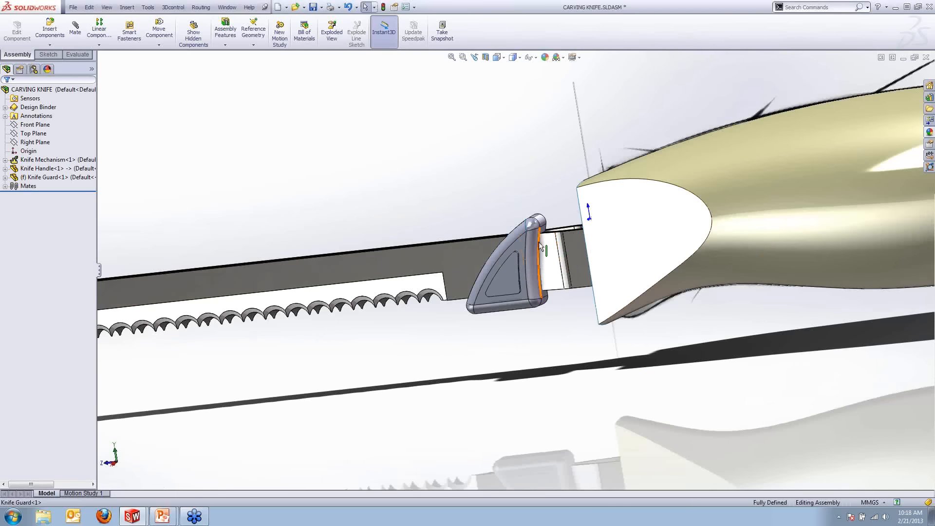
middle_click_drag(557, 247, 598, 343)
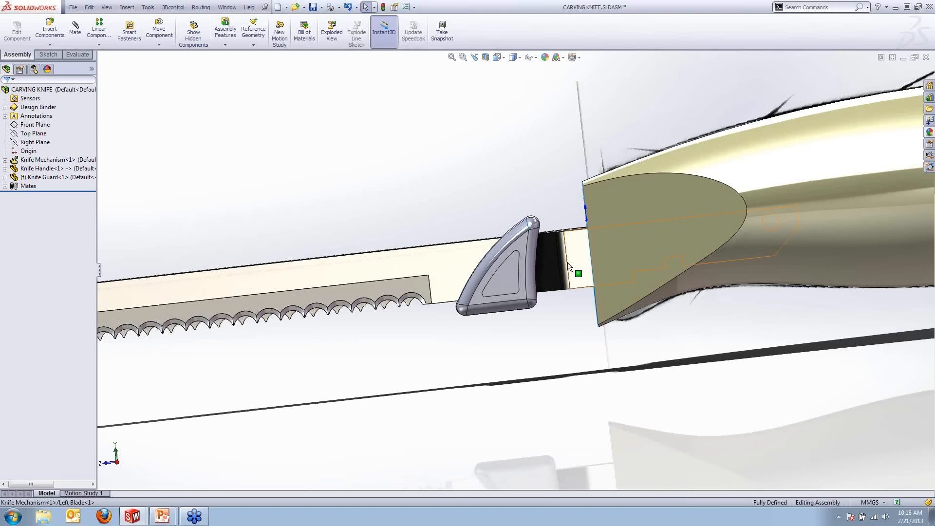
scroll(589, 254, "down", 2)
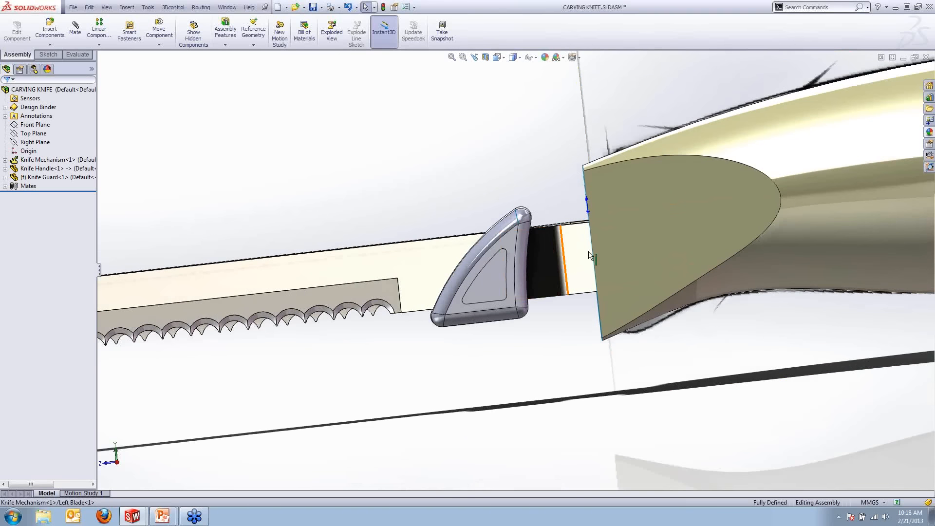
right_click(41, 168)
left_click(57, 142)
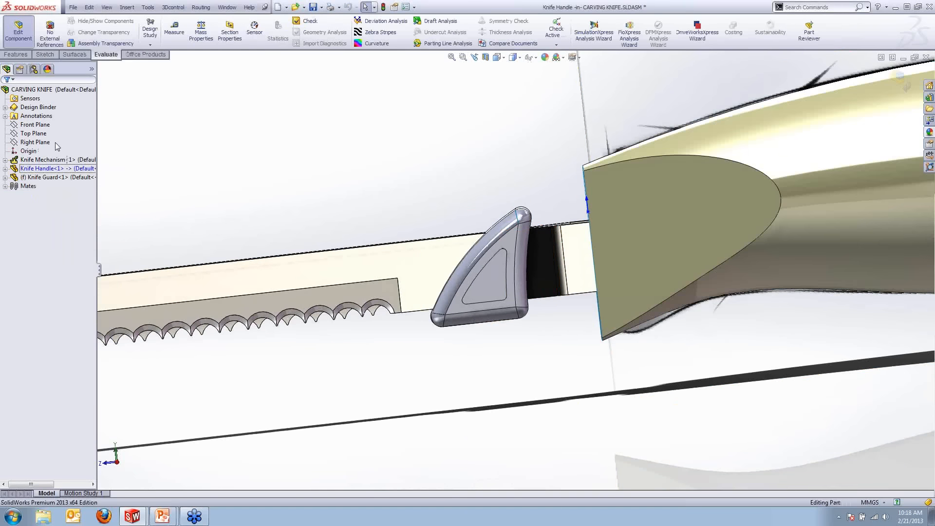
left_click(5, 169)
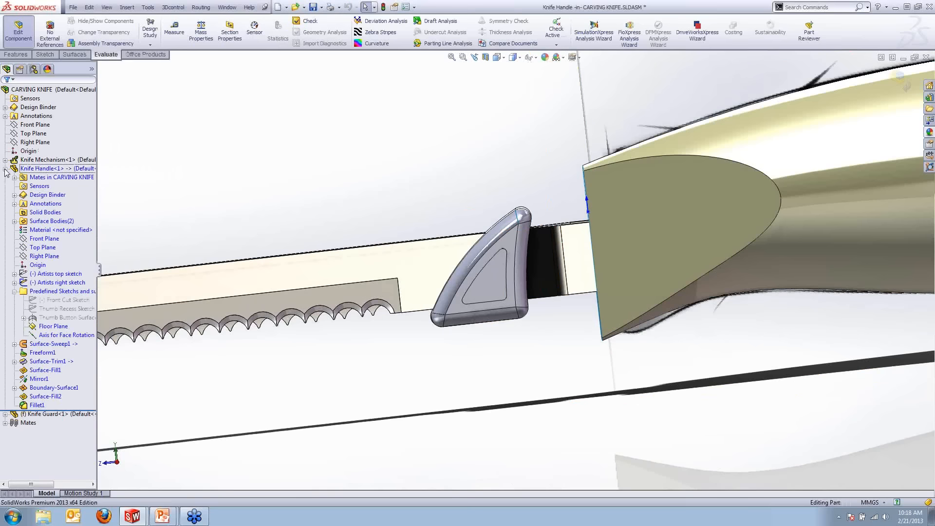
left_click(50, 255)
left_click(52, 244)
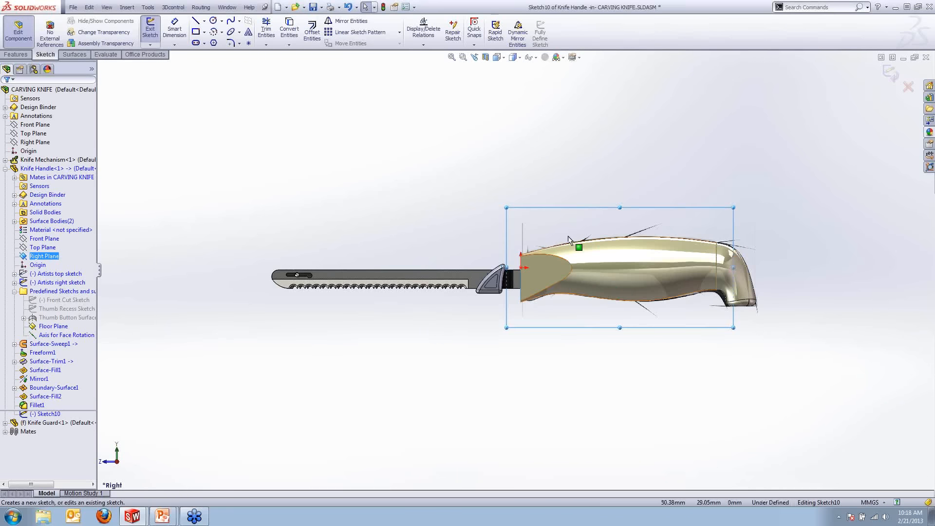
Step: Convert the knife guard's curved rear edge, facing the handle, into a sketch entity
scroll(509, 288, "down", 8)
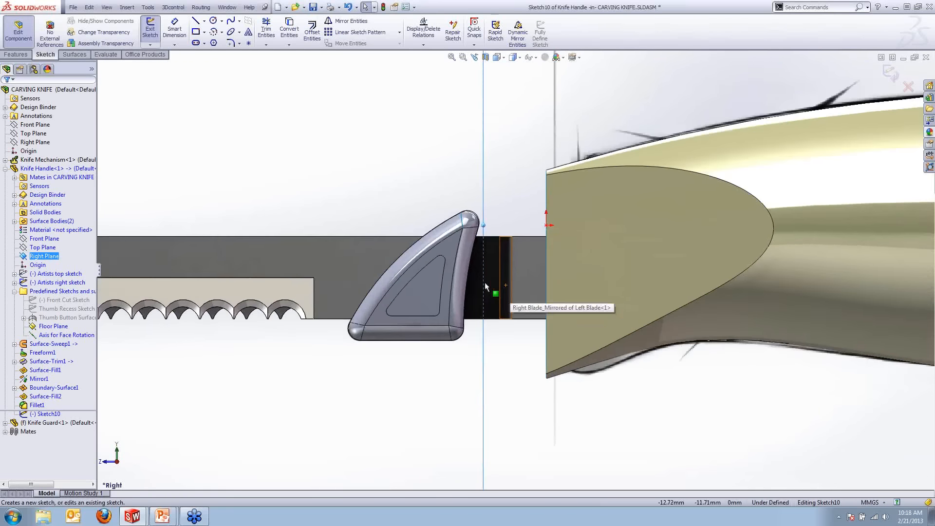
middle_click_drag(479, 282, 463, 184)
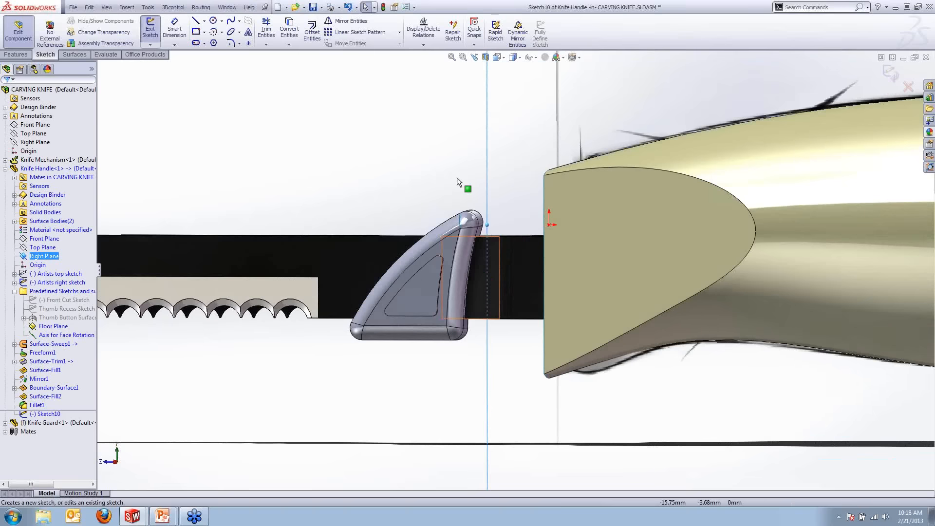
left_click(288, 30)
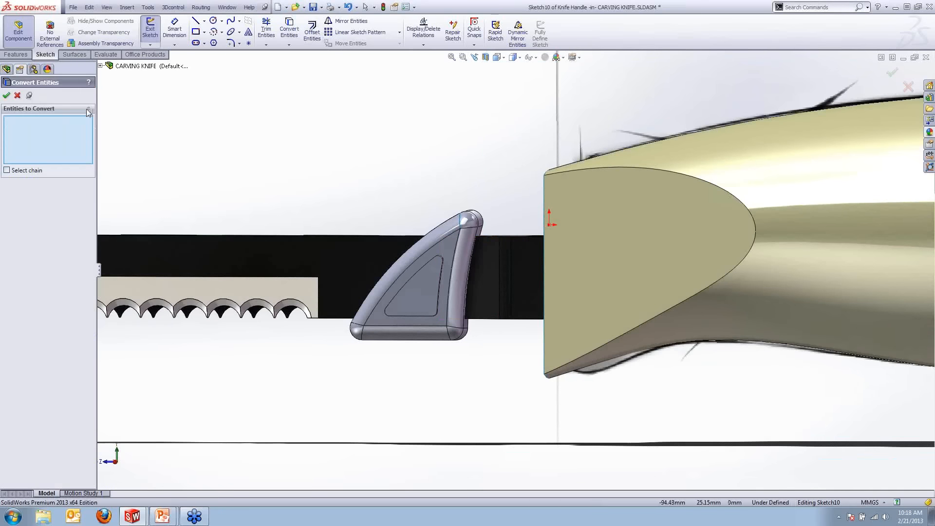
left_click(470, 264)
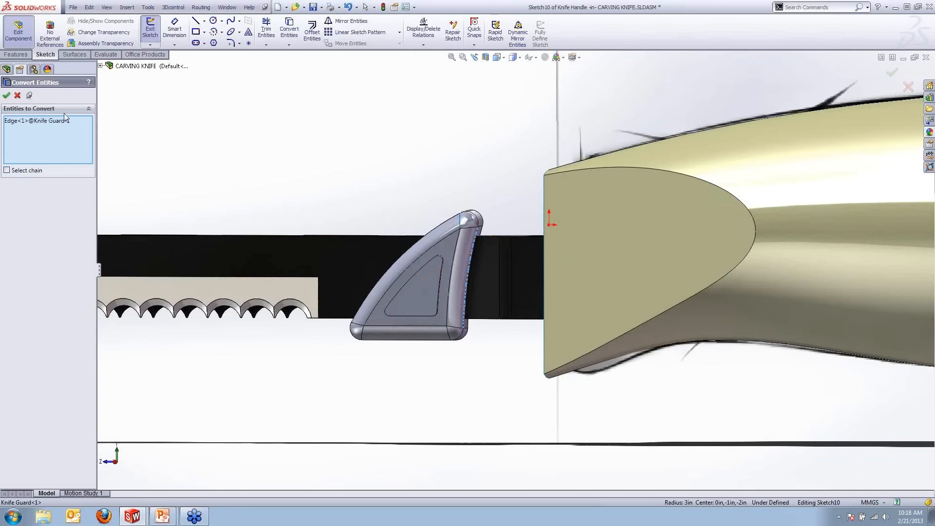
left_click(6, 96)
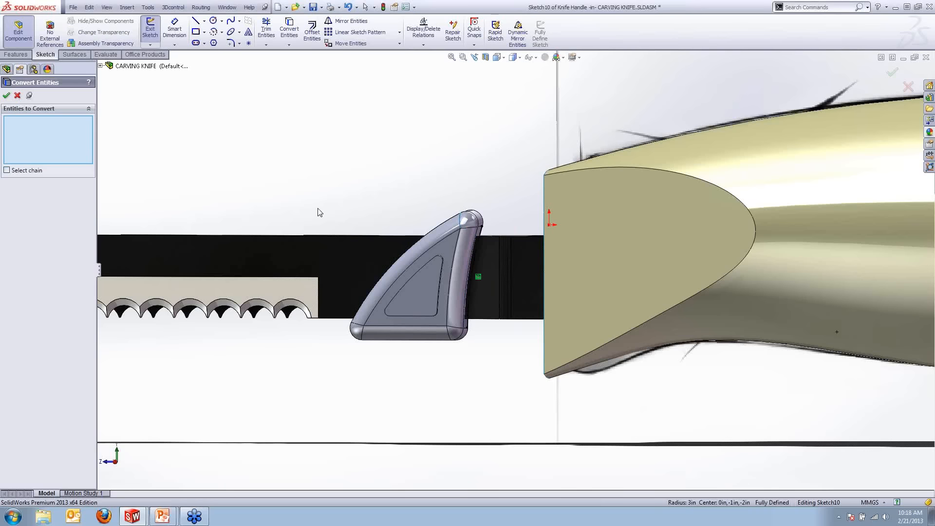
Step: Accept the converted guard edge and turn the resulting arc into construction geometry
left_click(7, 95)
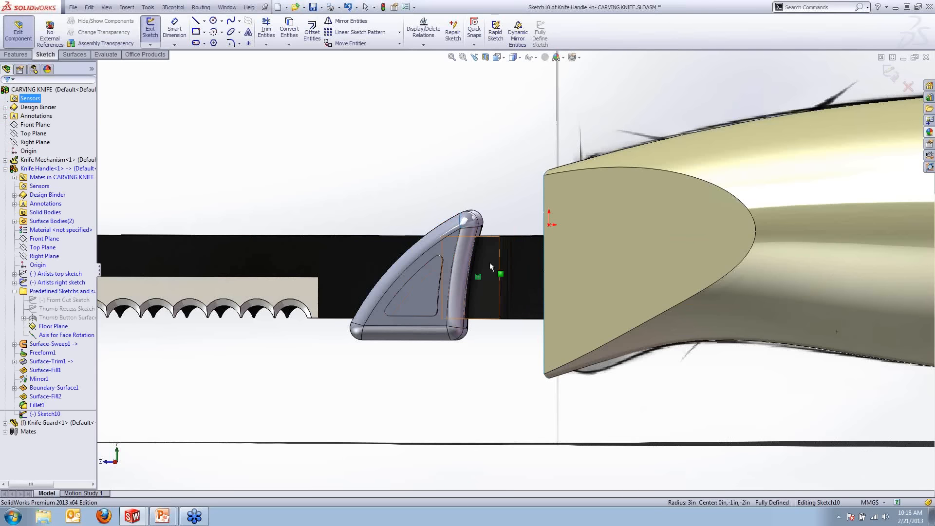
scroll(485, 250, "down", 3)
left_click(476, 236)
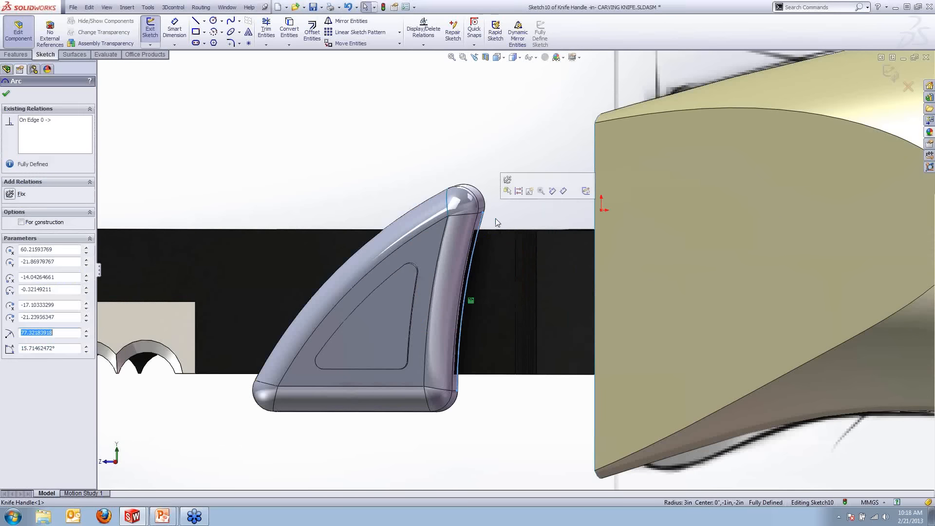
left_click(518, 192)
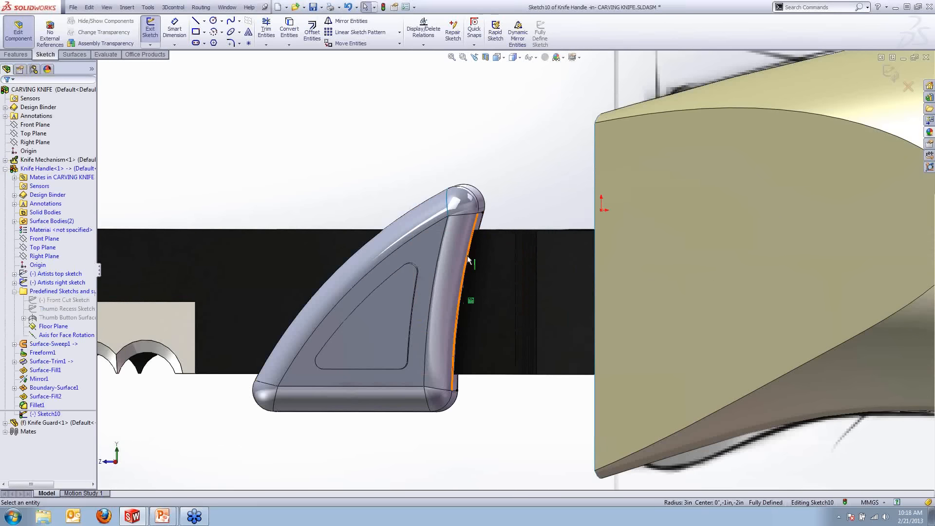
Step: Offset the construction arc 10 mm toward the handle, without adding a dimension
left_click(480, 228)
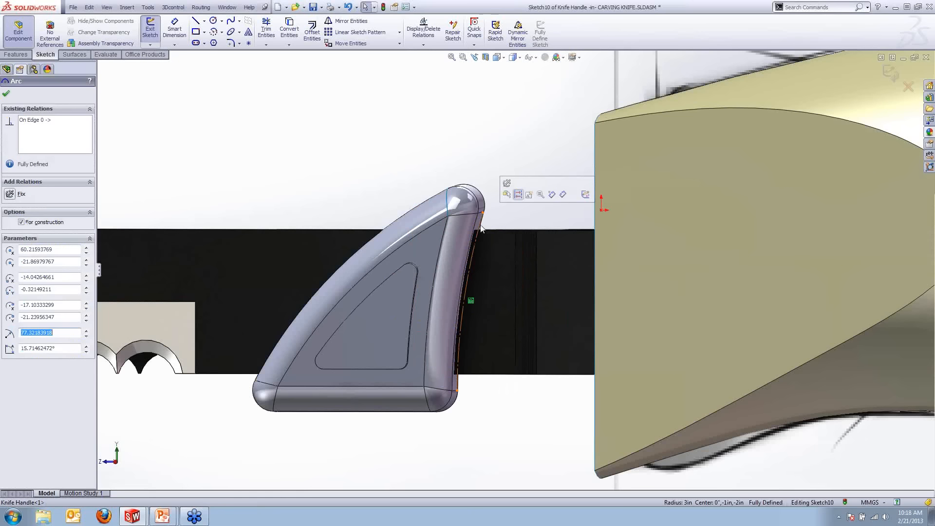
left_click(312, 32)
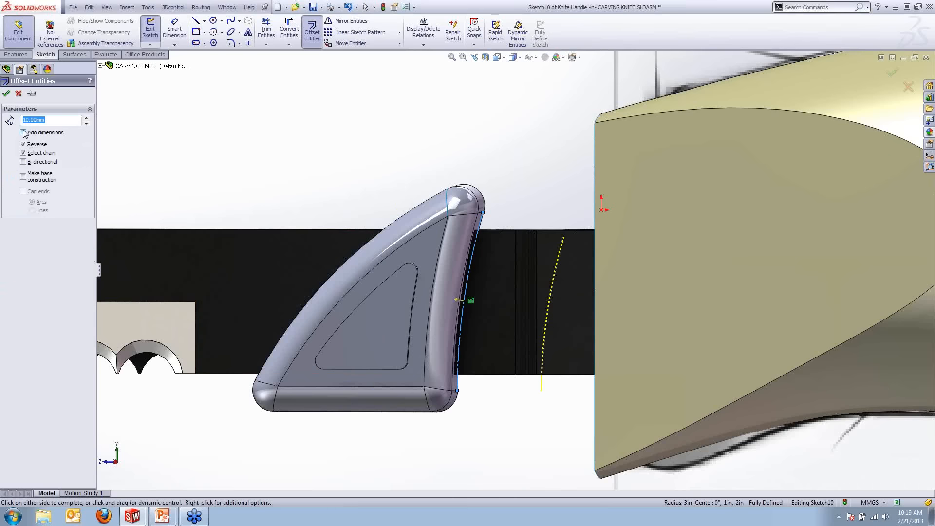
left_click(6, 94)
Step: Extend both ends of the offset arc beyond the handle's upper and lower edges, and exit the sketch
left_click(545, 410)
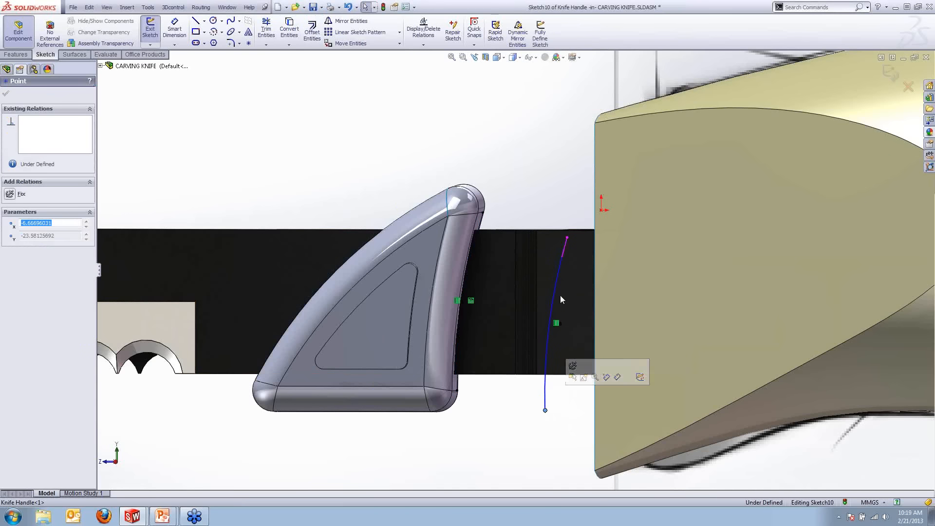
left_click_drag(567, 238, 678, 91)
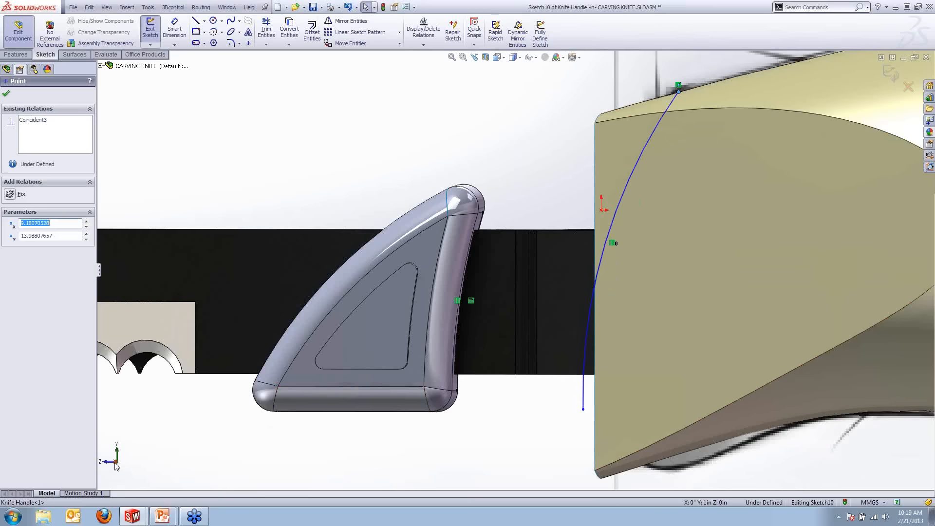
scroll(516, 282, "up", 5)
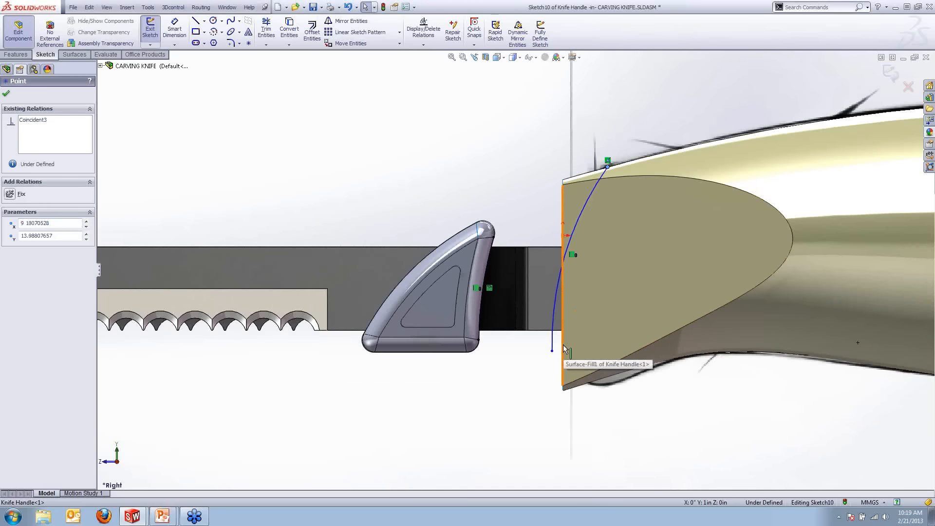
scroll(546, 331, "down", 3)
left_click_drag(538, 322, 578, 422)
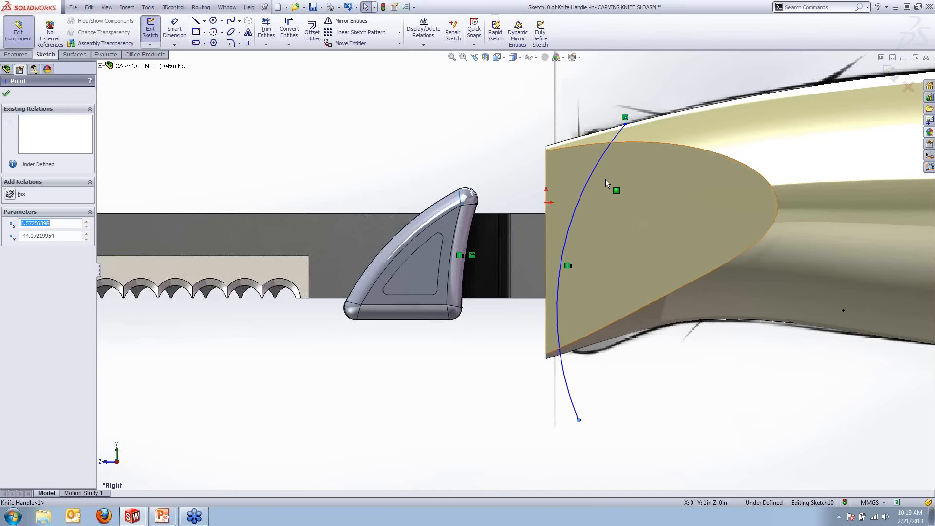
left_click_drag(627, 122, 666, 84)
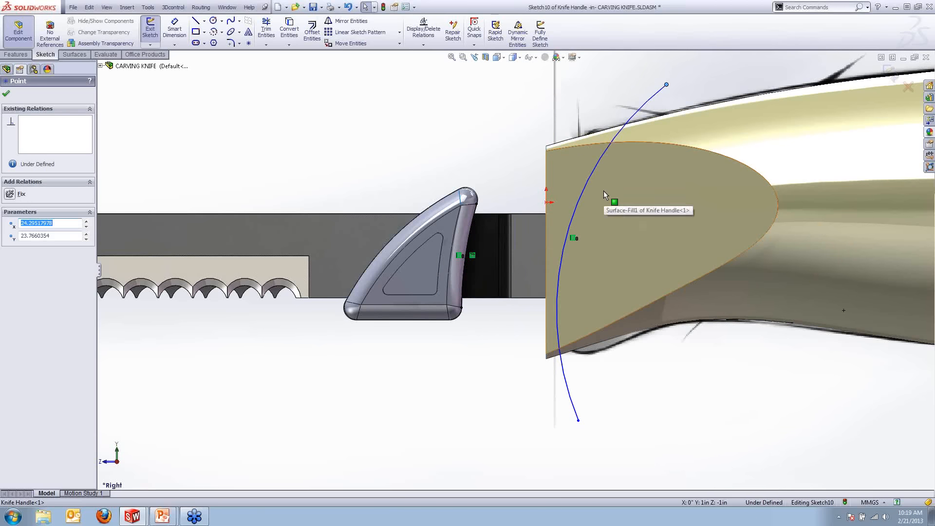
scroll(599, 206, "up", 1)
scroll(598, 207, "down", 1)
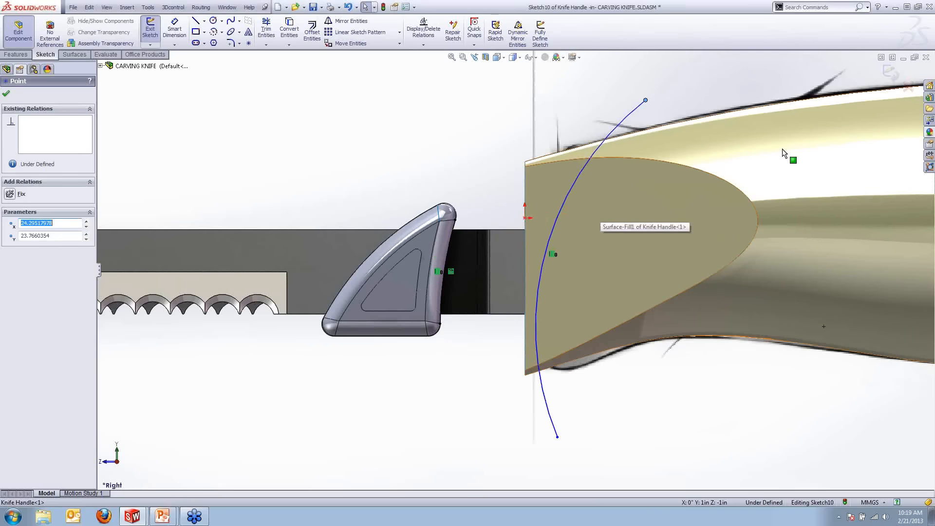
left_click(890, 73)
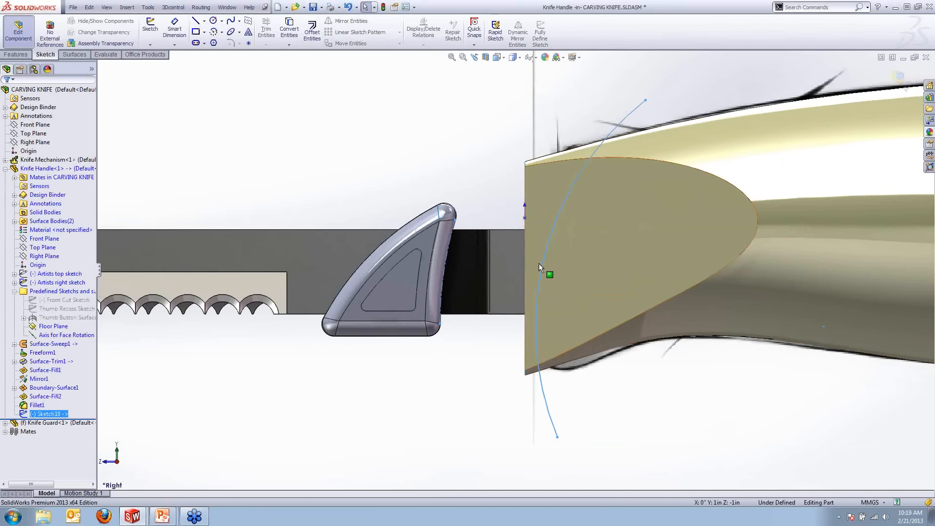
Step: Examine how the offset arc crosses the front end of the handle from an angled view
middle_click_drag(550, 258, 584, 305)
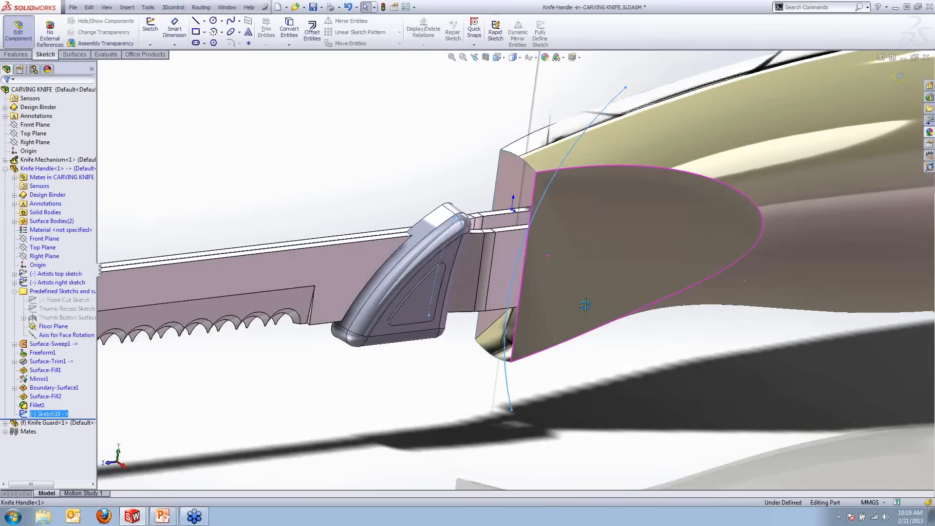
left_click(594, 366)
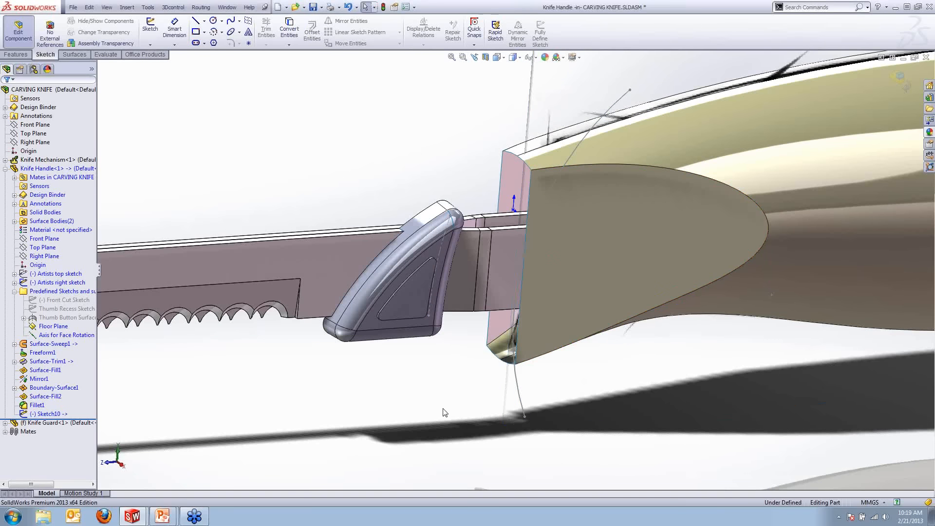
scroll(510, 367, "up", 5)
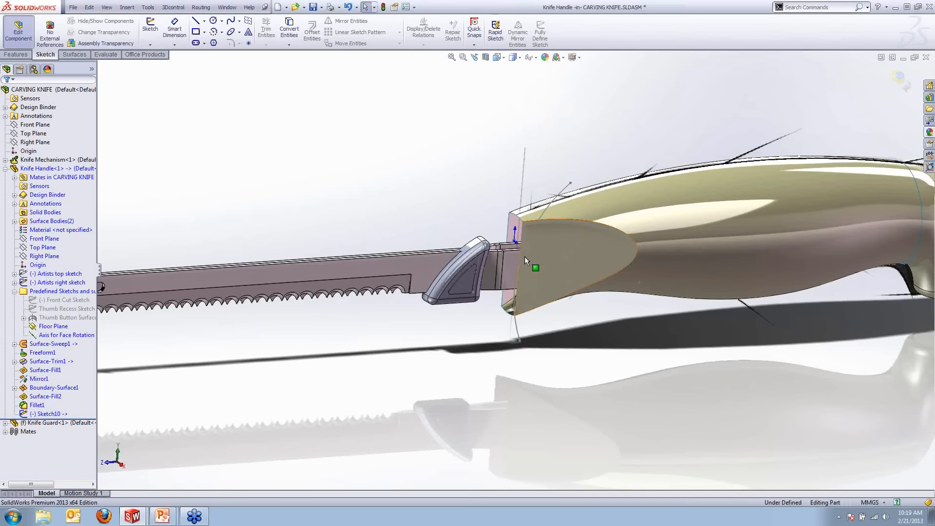
scroll(531, 253, "down", 2)
scroll(533, 249, "down", 2)
left_click(529, 221)
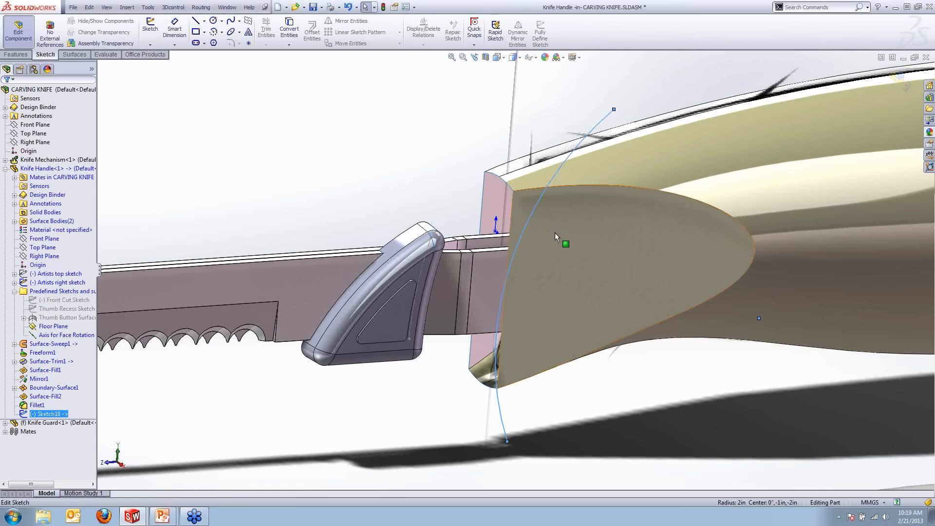
scroll(554, 232, "up", 1)
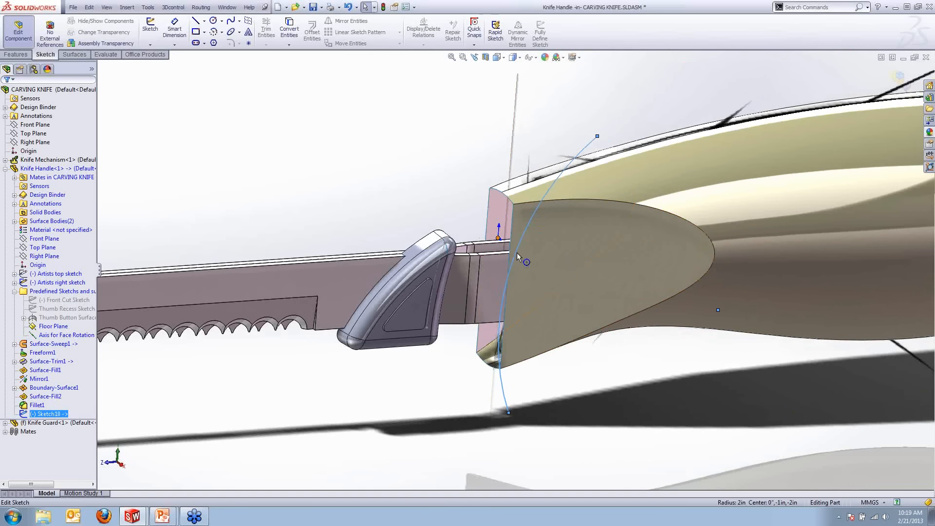
left_click(226, 124)
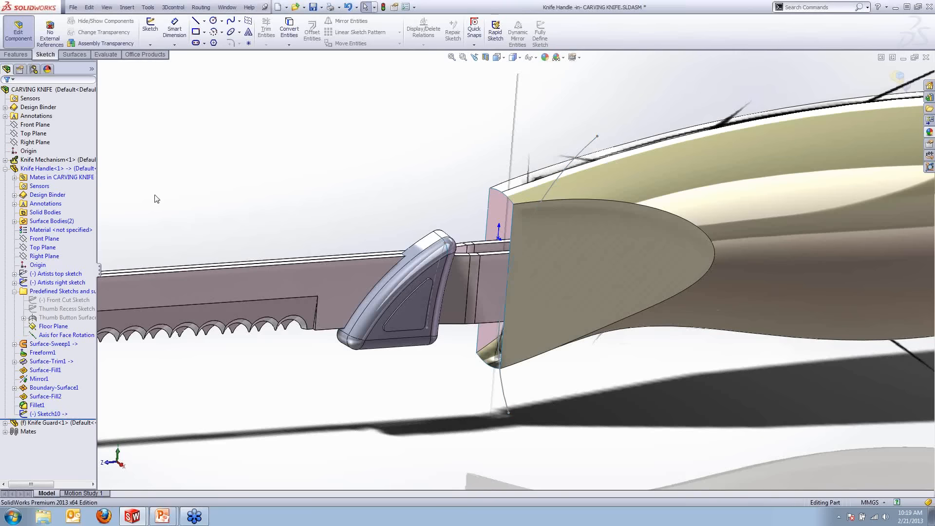
Step: Start a sketch on the Knife Handle's Top Plane and draw a 3 Point Arc of about 89 mm radius across the handle's front end
left_click(46, 238)
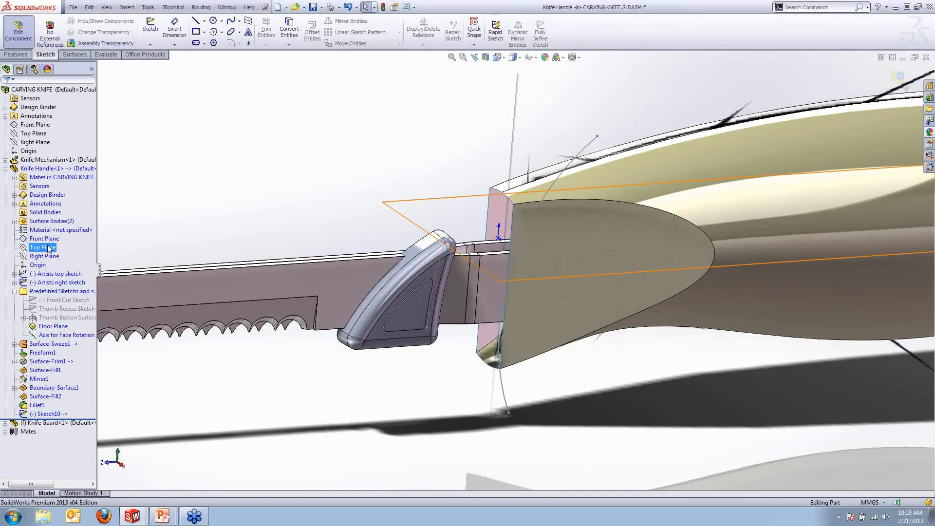
left_click(54, 234)
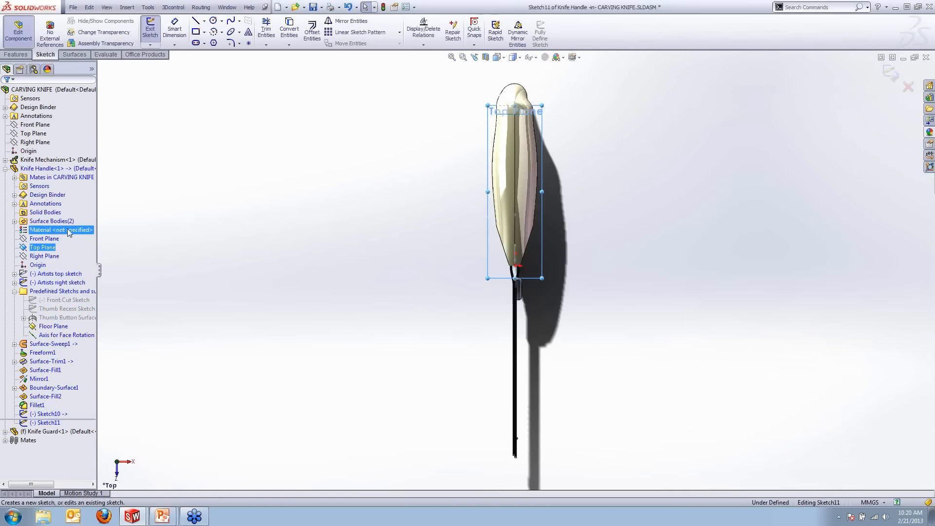
scroll(575, 273, "down", 3)
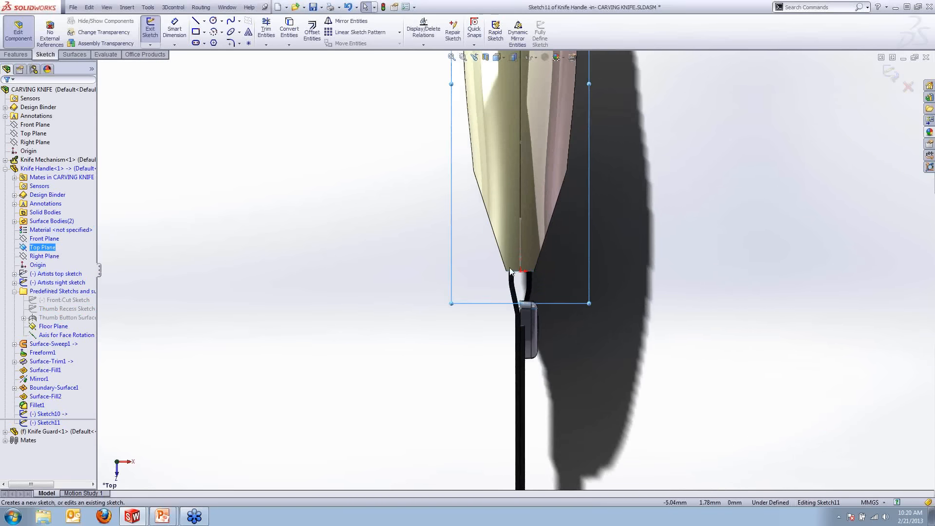
left_click(213, 32)
left_click(221, 32)
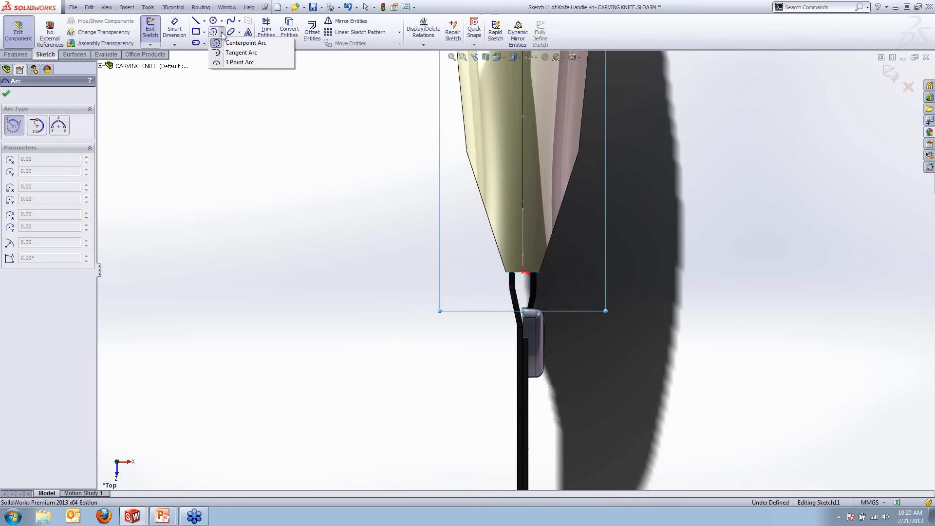
left_click(233, 63)
left_click(382, 236)
left_click(660, 235)
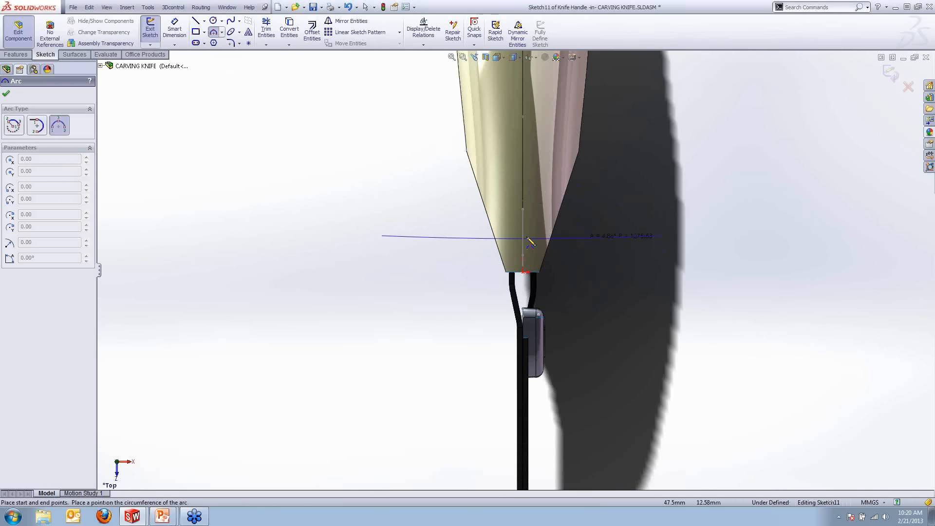
left_click(521, 282)
key("Escape")
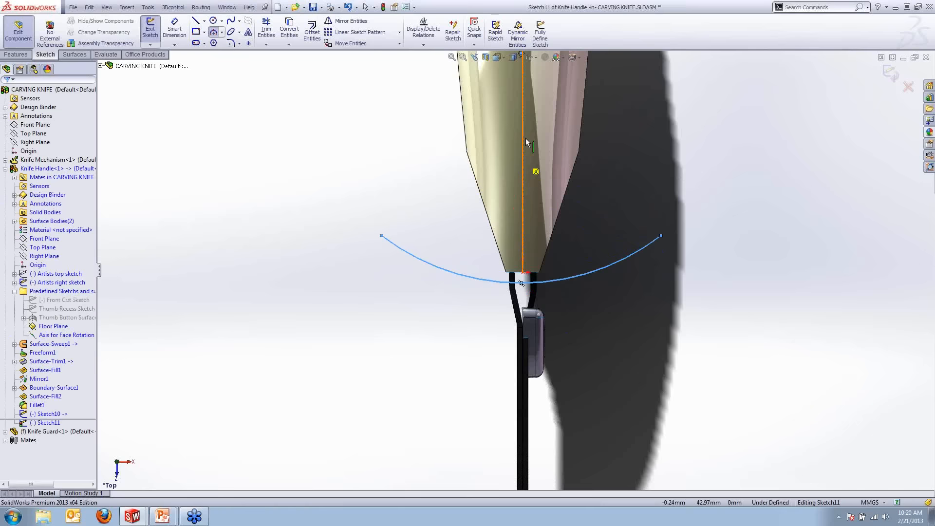
Step: Move the arc's center point onto the handle's centerline so that it is coincident with it
left_click(442, 271)
scroll(536, 156, "up", 3)
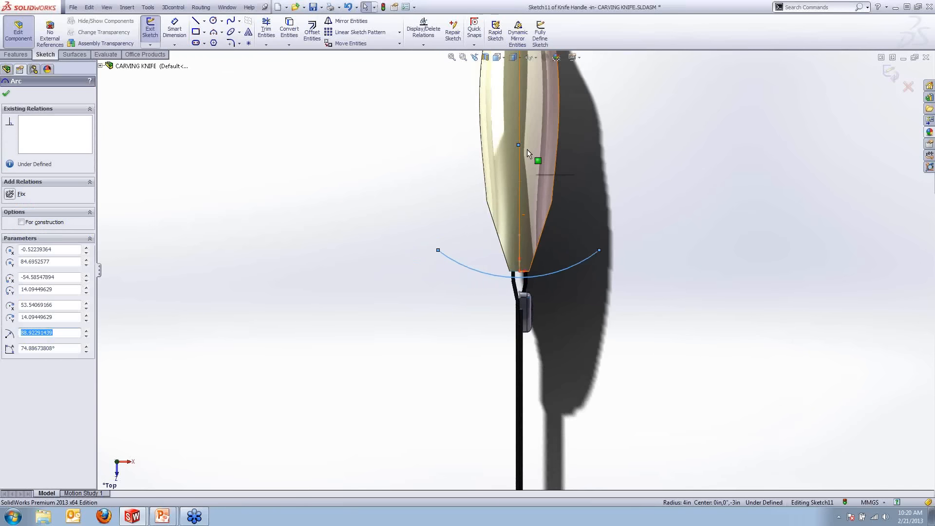
left_click_drag(518, 145, 519, 209)
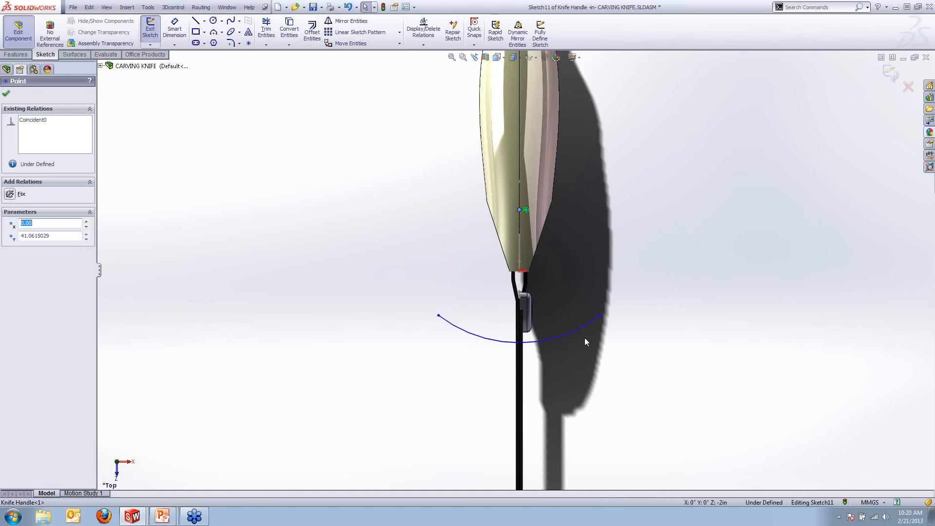
Step: Make the arc's two endpoints horizontal to each other and reshape it into a smaller arc crossing just ahead of the handle's front end
left_click(598, 314)
left_click(600, 315)
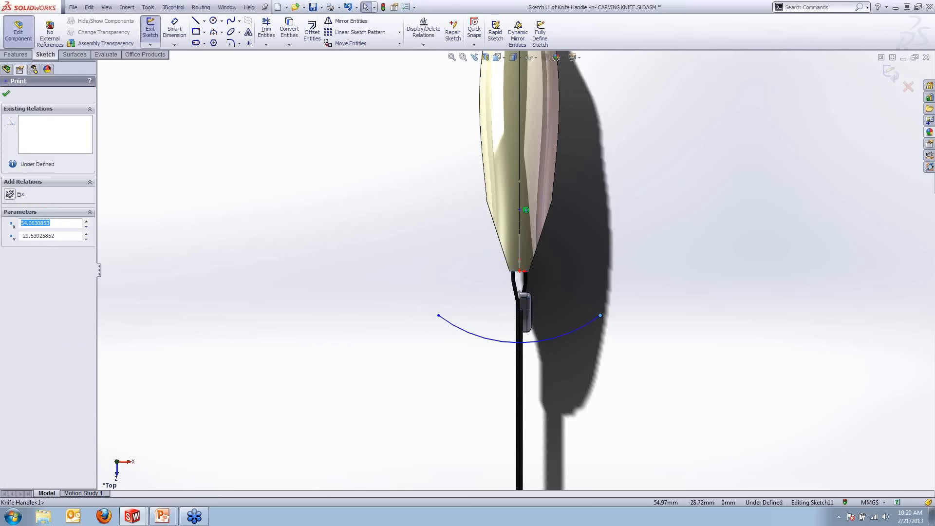
left_click(438, 315, "ctrl")
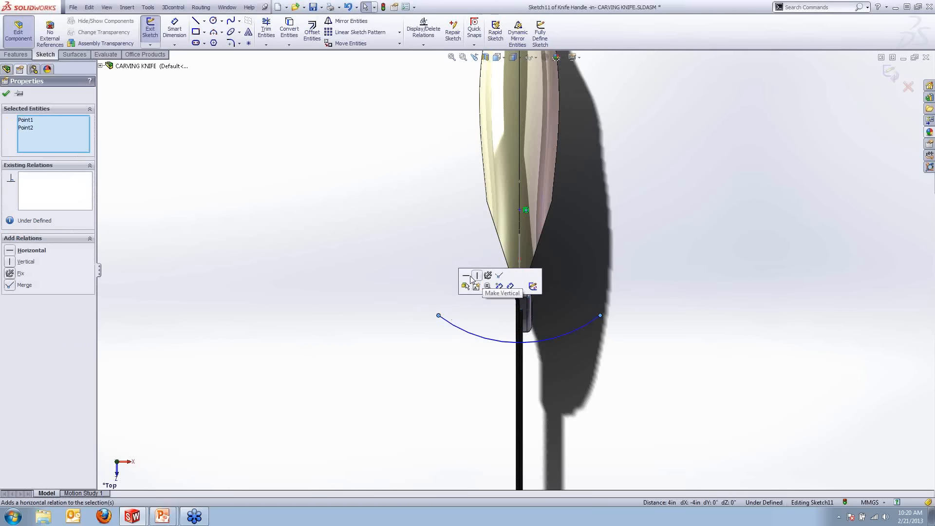
scroll(575, 327, "down", 2)
left_click_drag(502, 342, 571, 228)
scroll(516, 266, "down", 2)
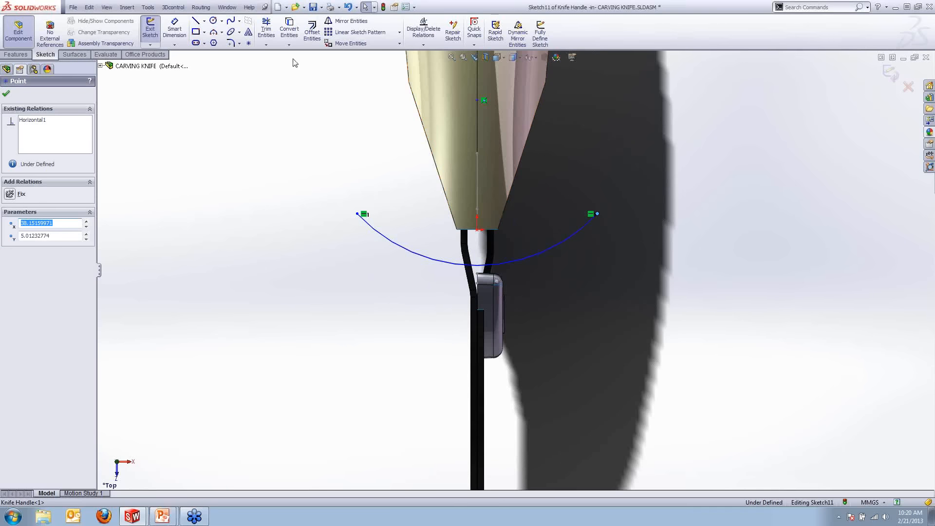
Step: Place a sketch point on the arc, slightly off the handle's centerline
left_click(249, 43)
left_click(443, 262)
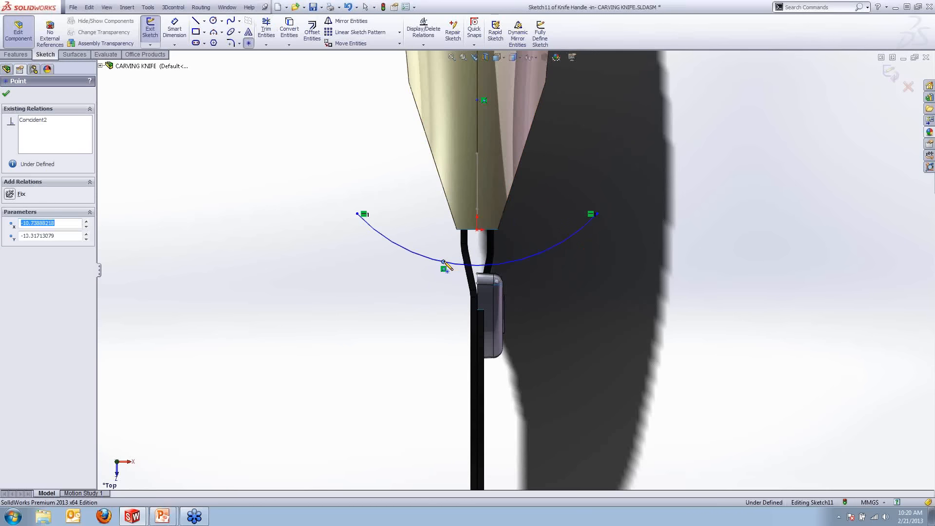
key("Escape")
Step: Add a Pierce relation between the sketch point and the offset arc in the Right Plane sketch, and exit the sketch
mouse_move(448, 263)
middle_mouse_down()
mouse_move(431, 221)
mouse_move(411, 230)
mouse_move(458, 223)
middle_mouse_up()
left_click(442, 261)
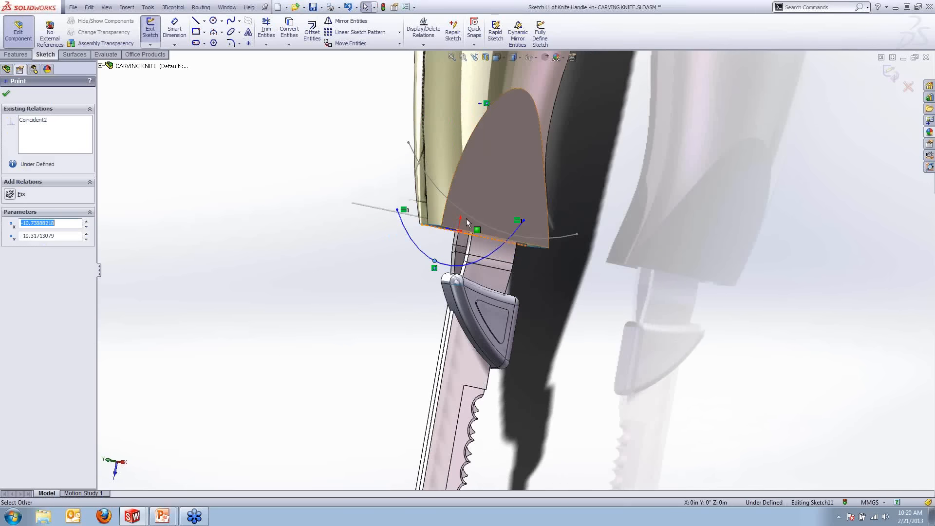
left_click(466, 218, "ctrl")
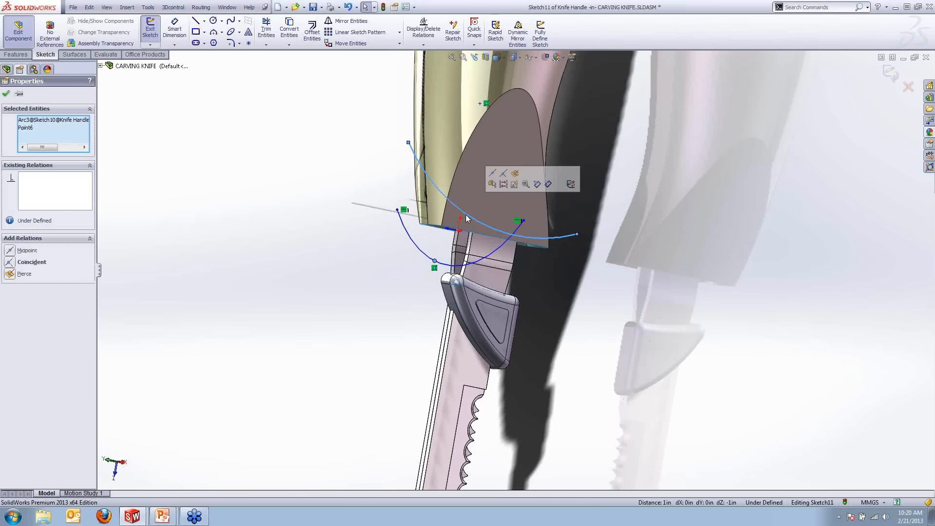
key("Escape")
key("ctrl+b")
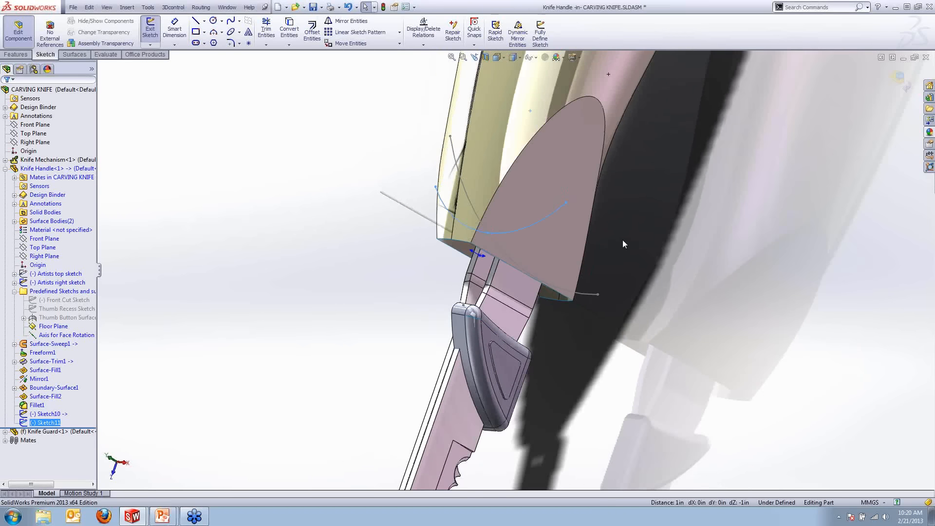
scroll(622, 239, "up", 10)
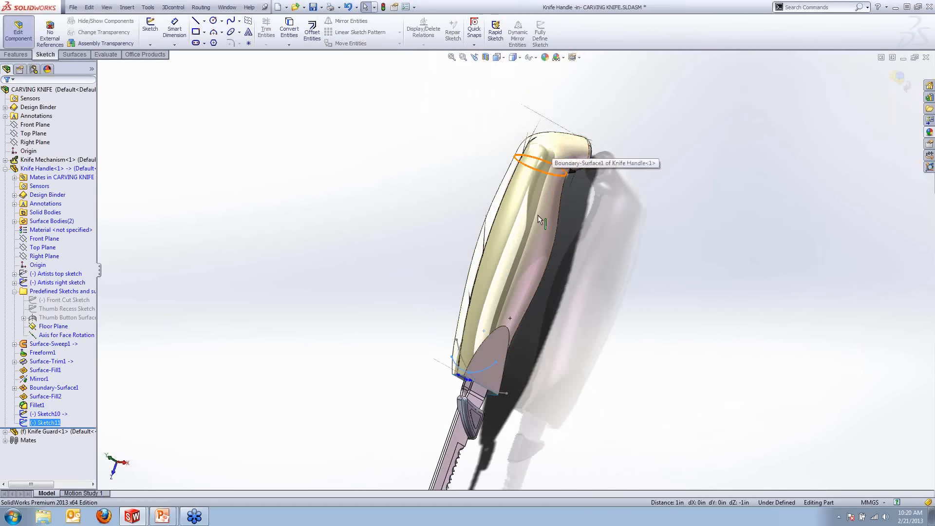
scroll(478, 378, "down", 5)
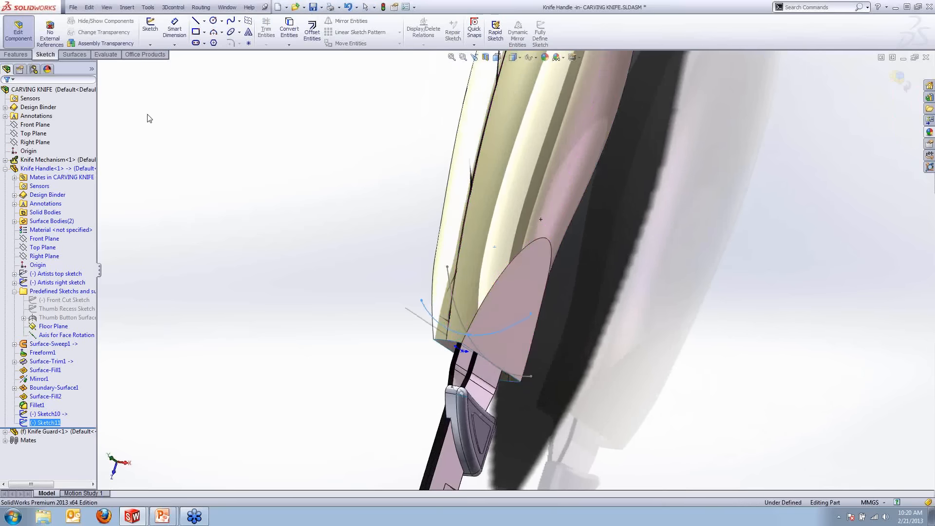
Step: Create a boundary surface from the two crossing arcs, with Sketch11 in direction 1 and Sketch10 in direction 2
left_click(76, 54)
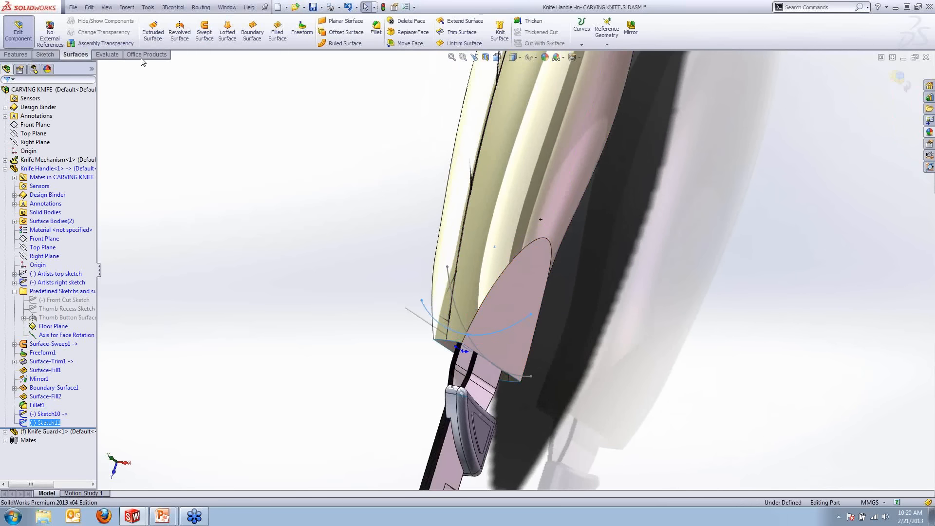
left_click(251, 35)
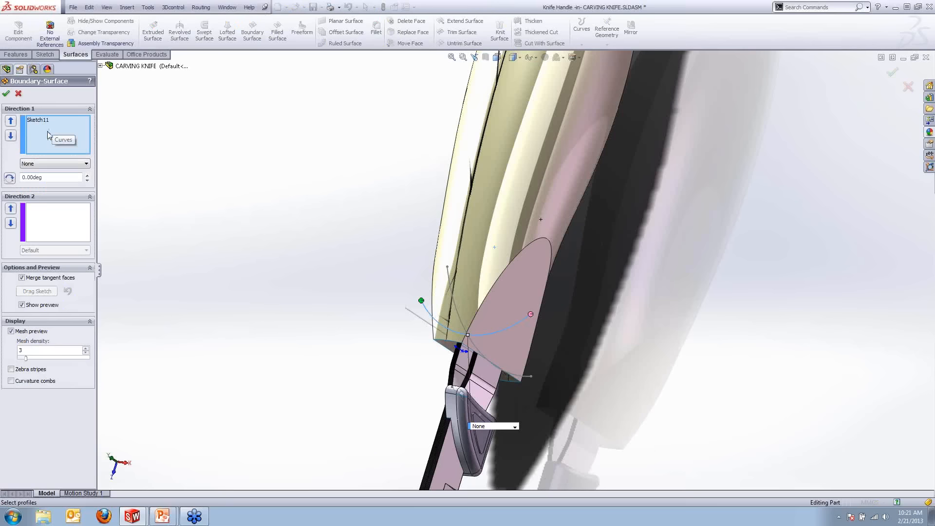
left_click(52, 219)
scroll(491, 337, "down", 2)
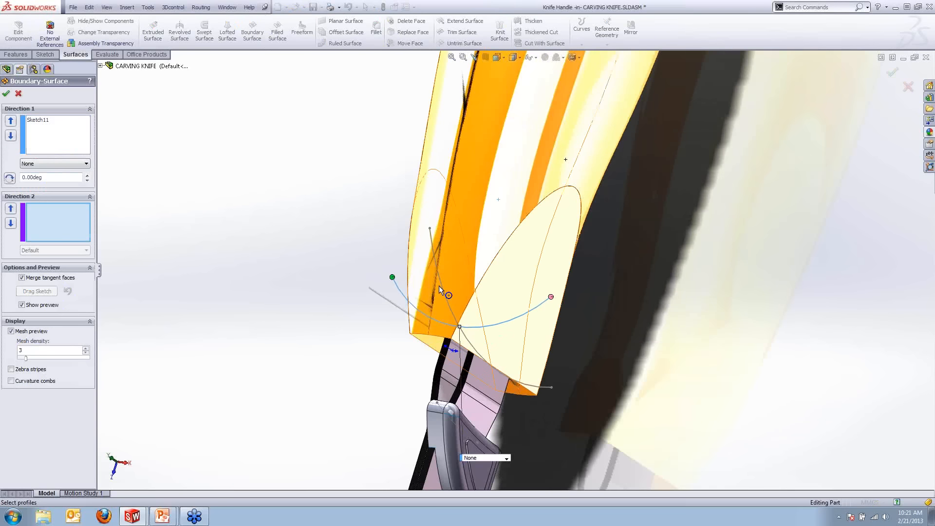
left_click(440, 286)
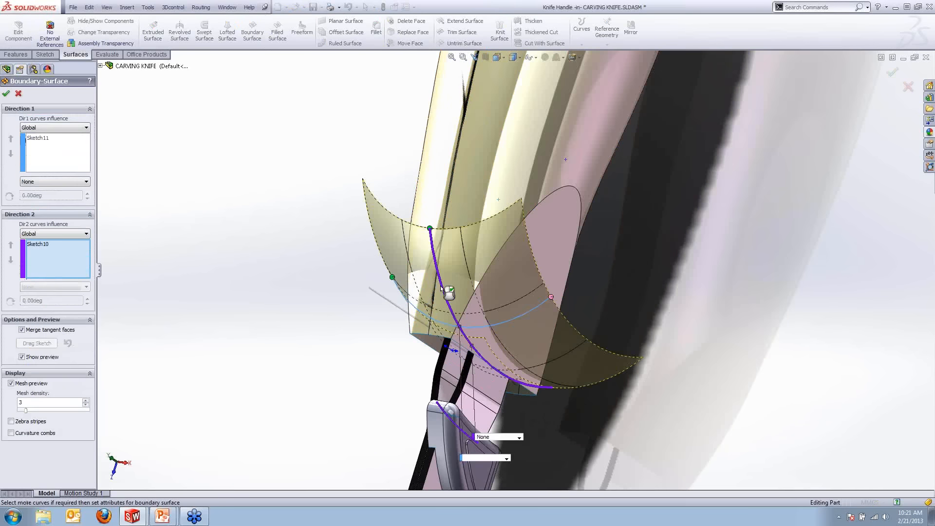
middle_click_drag(494, 312, 433, 258)
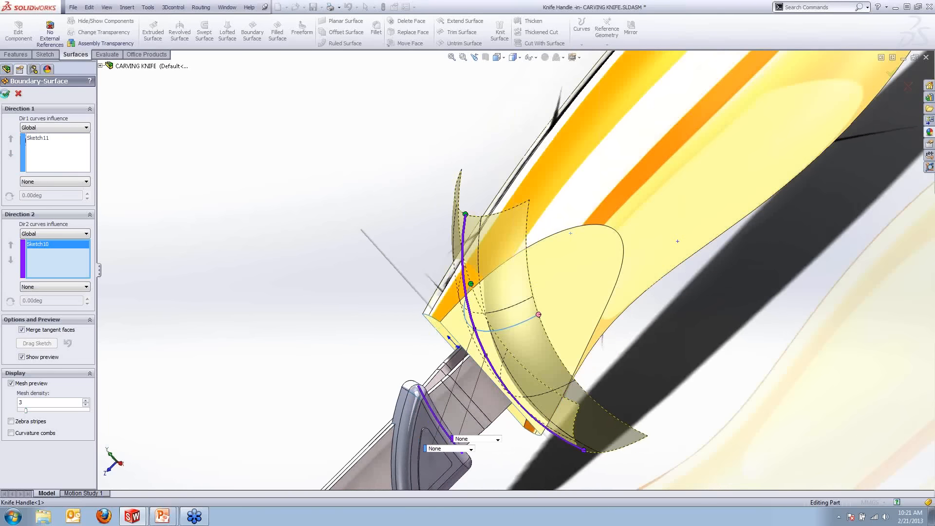
left_click(5, 93)
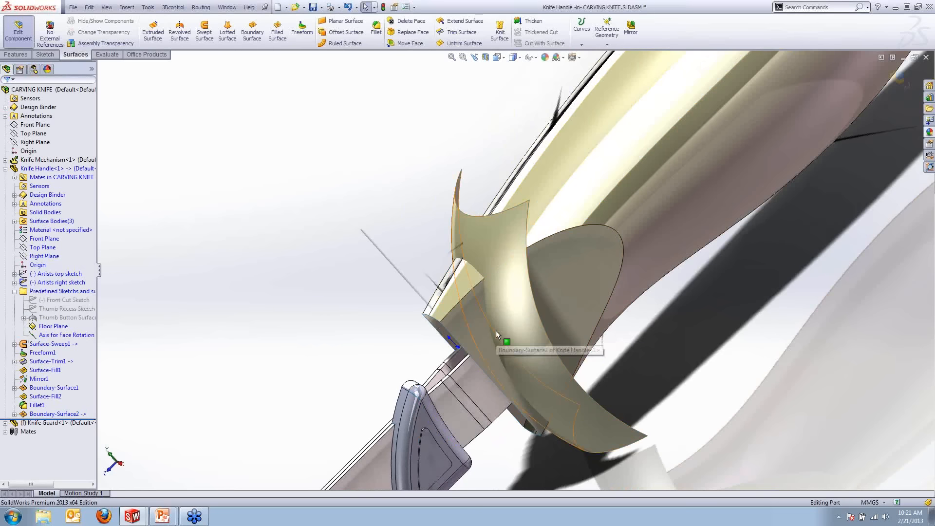
Step: Set up a mutual surface trim between the new curved boundary surface and the handle's surface body
middle_click_drag(496, 331, 513, 331)
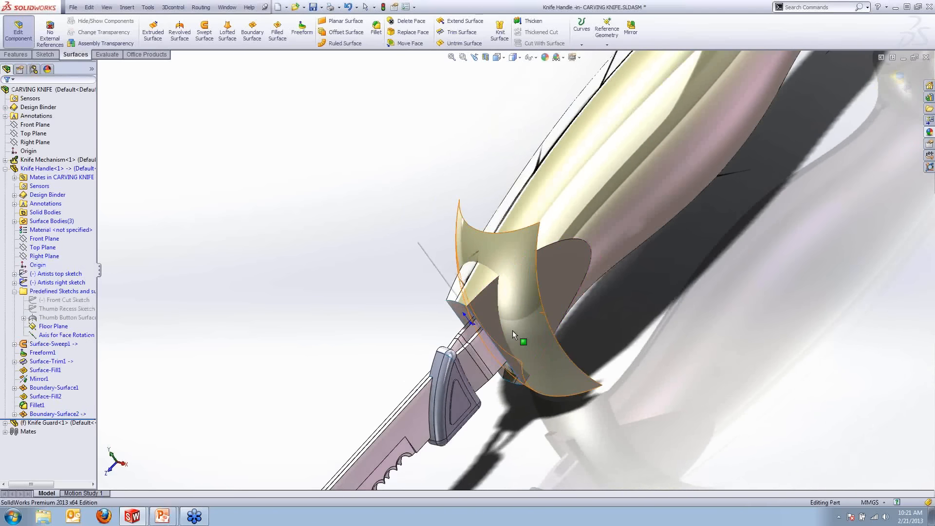
scroll(512, 330, "down", 2)
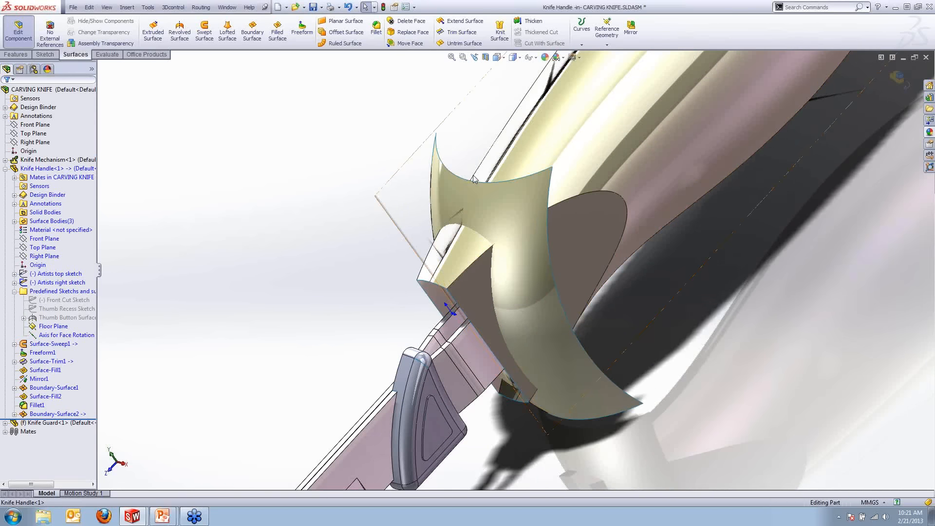
left_click(492, 214)
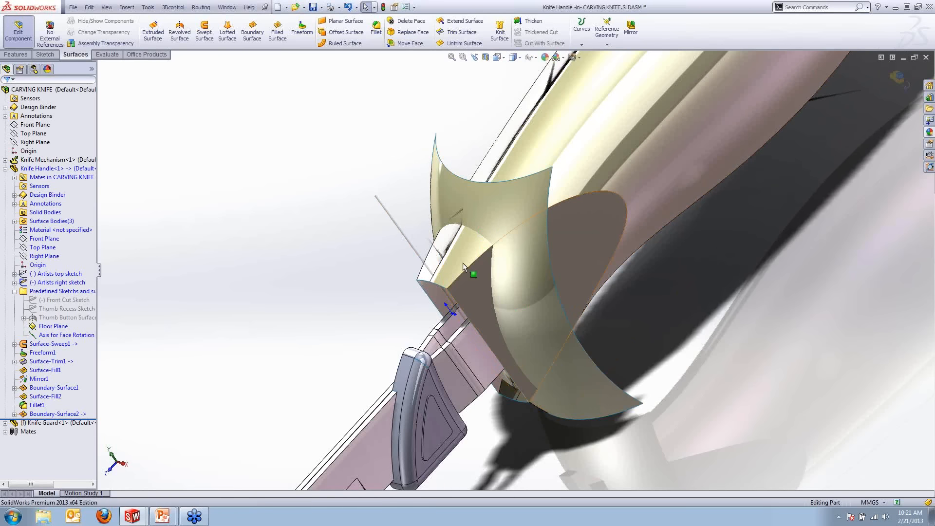
left_click(463, 35)
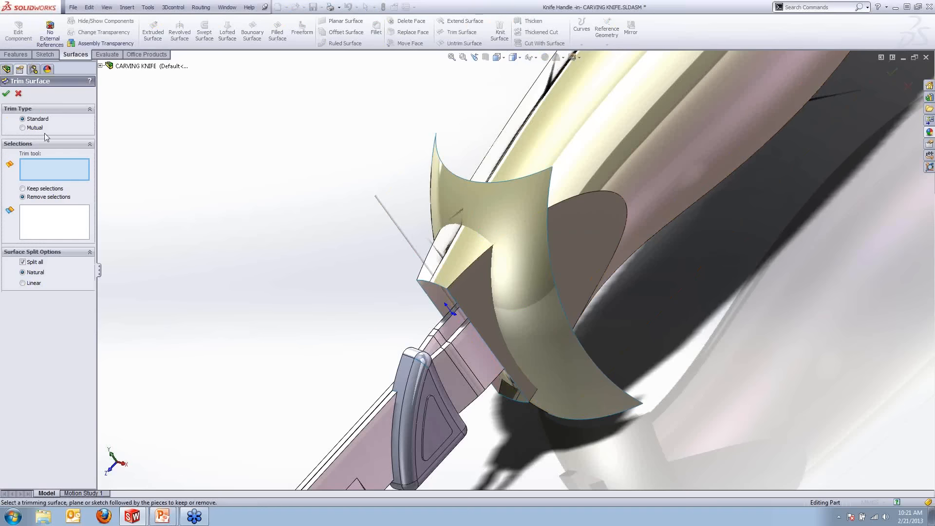
left_click(22, 127)
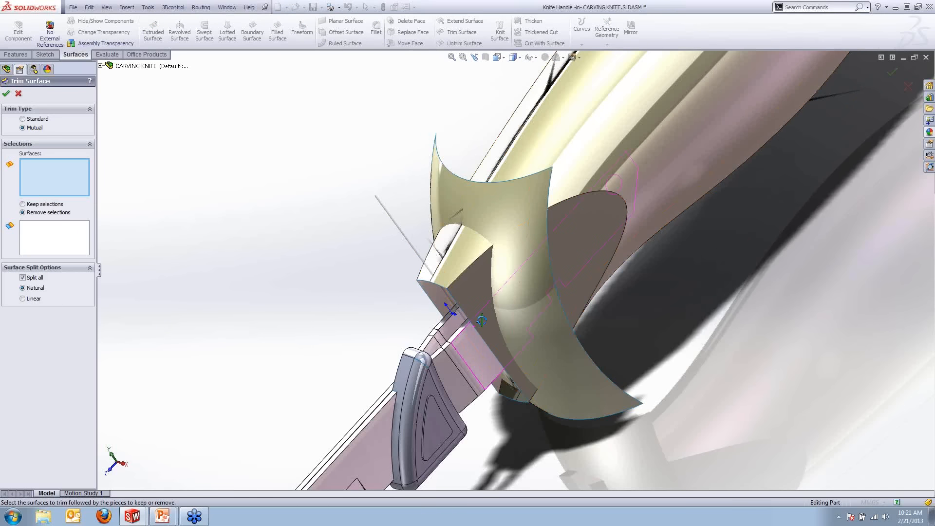
middle_click_drag(438, 282, 48, 146)
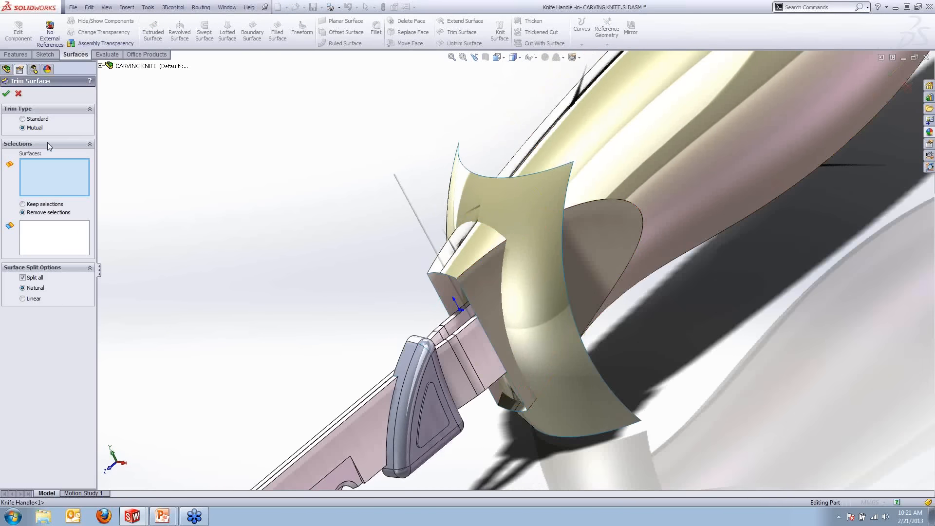
left_click(546, 214)
left_click(621, 168)
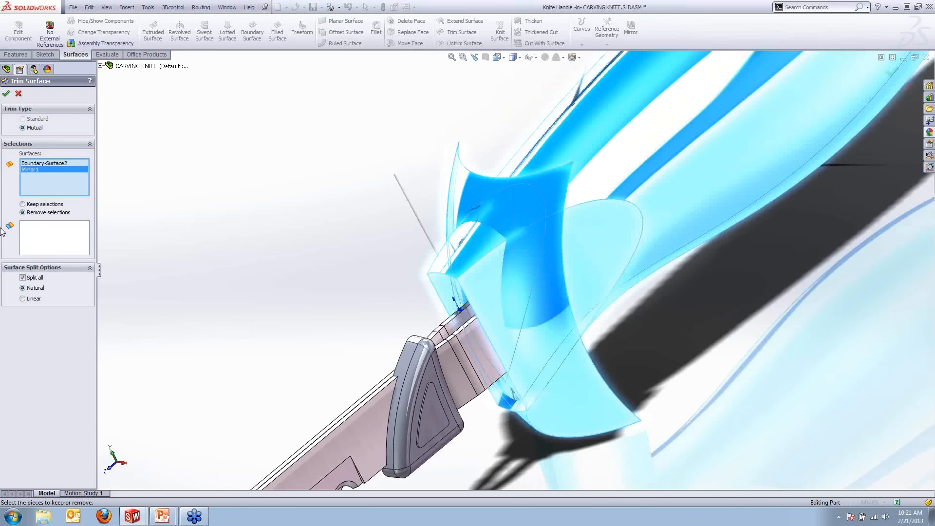
Step: Mark the boundary surface's area outside the handle and the handle's front tip for removal, and apply the trim
left_click(53, 237)
left_click(507, 214)
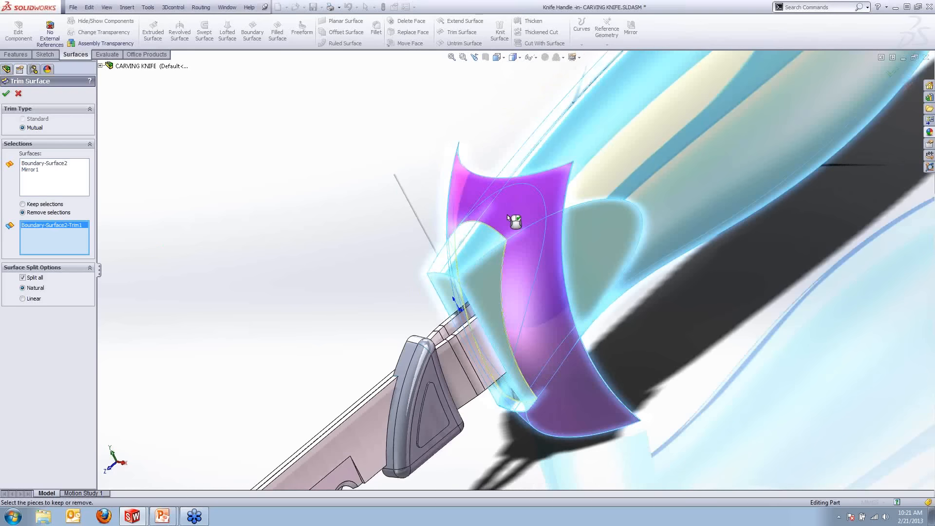
left_click(445, 263)
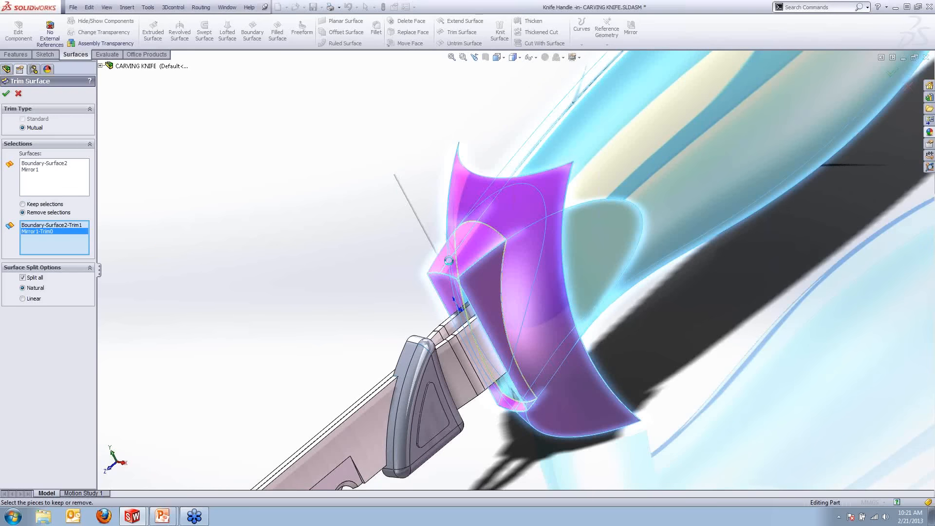
key("Return")
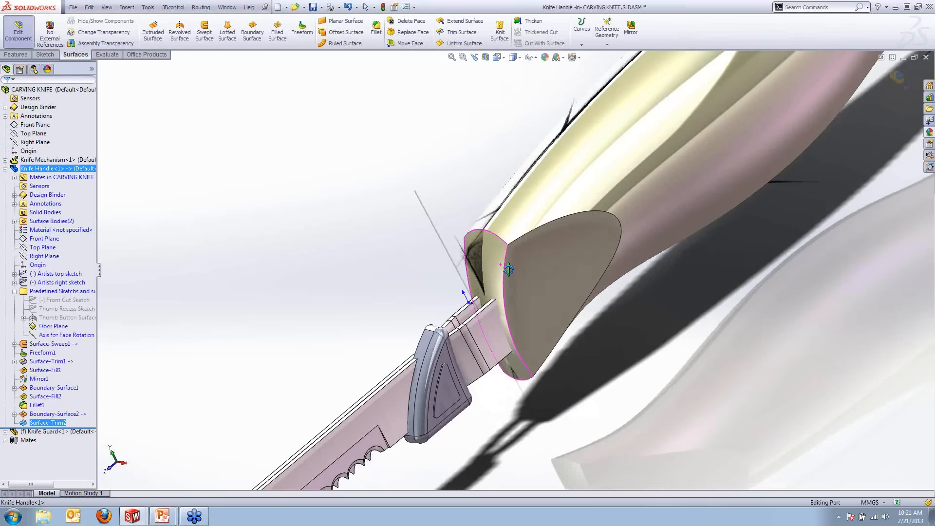
Step: Fillet the short upper and lower edges of the handle's curved front face with a constant 6 mm radius
middle_click_drag(509, 270, 565, 322)
left_click(376, 28)
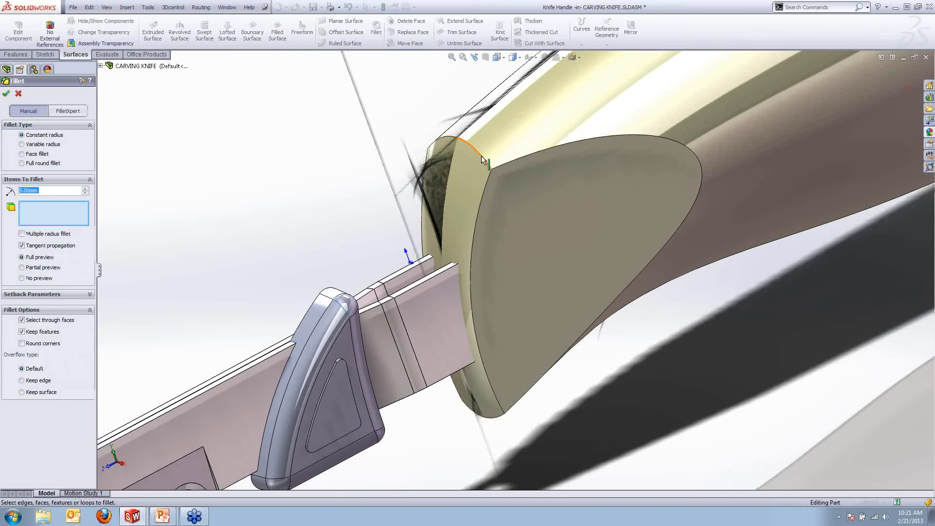
left_click(482, 159)
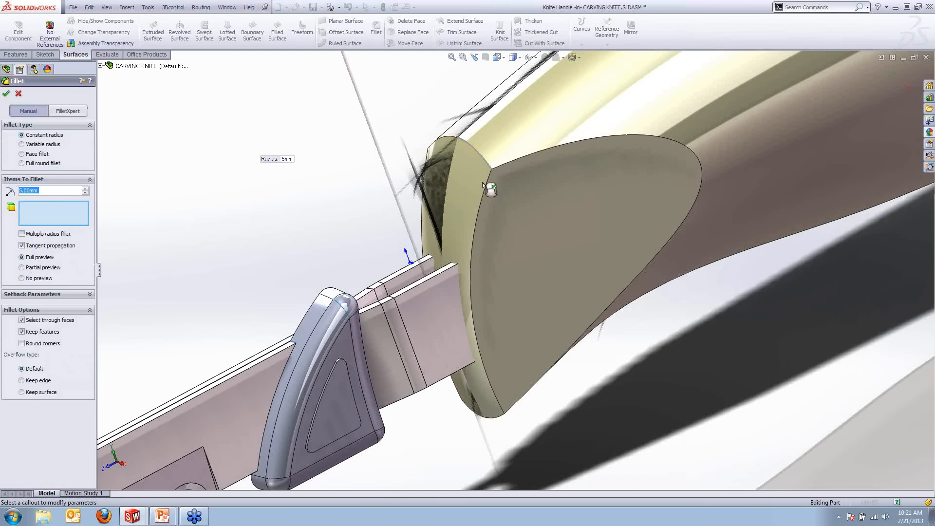
left_click(492, 418)
middle_click_drag(492, 418, 482, 358)
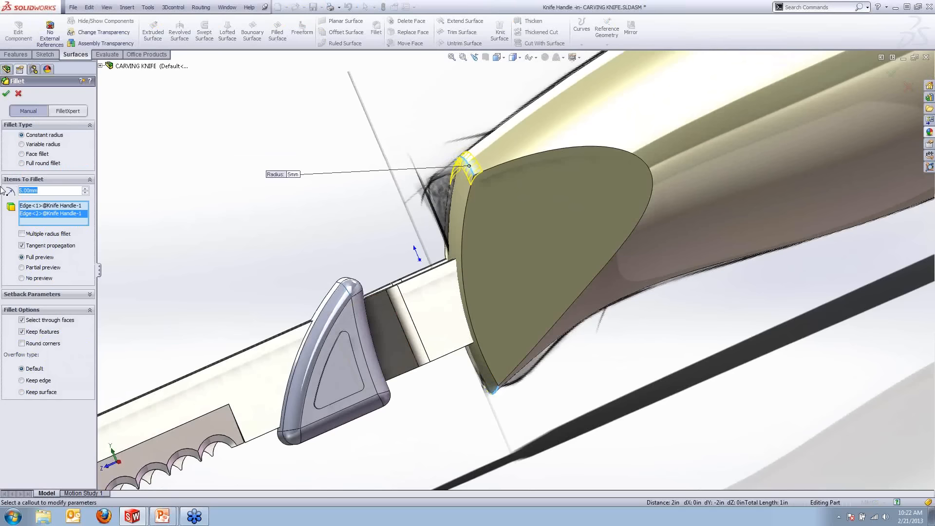
key("Up")
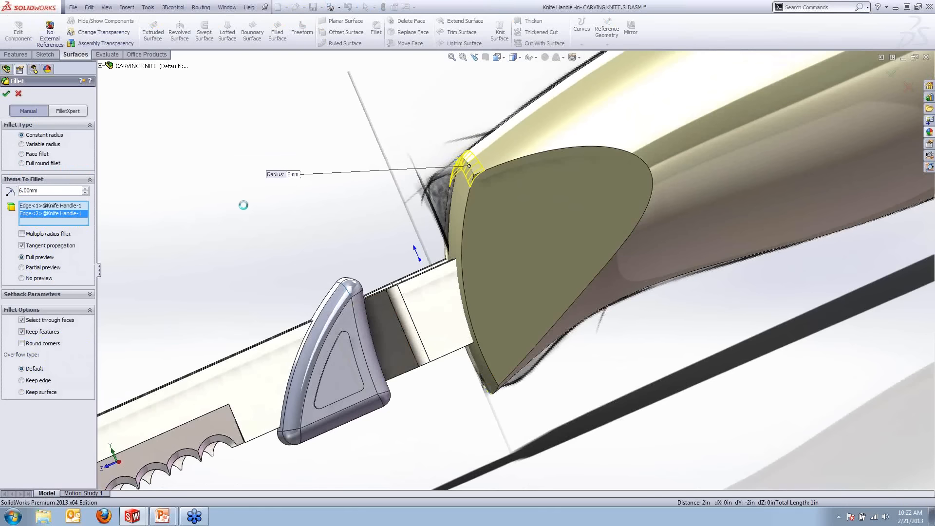
left_click(7, 94)
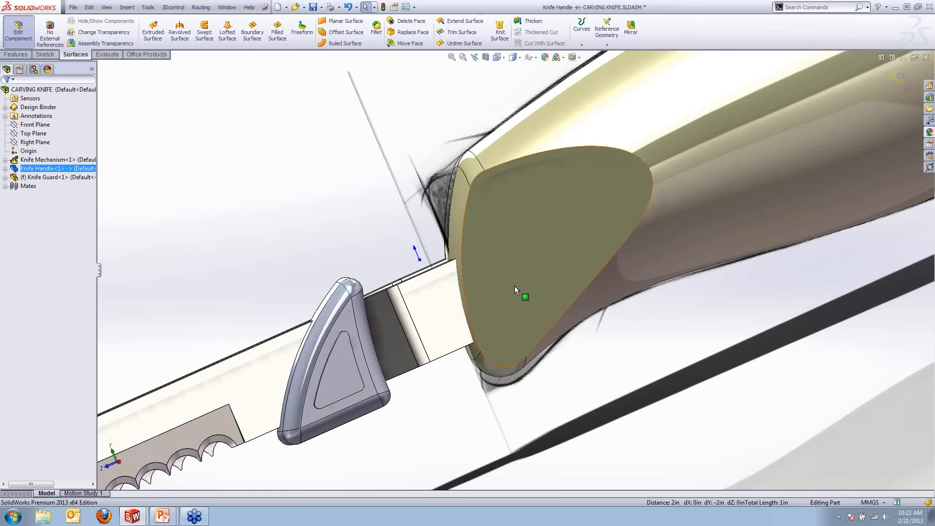
scroll(518, 341, "down", 1)
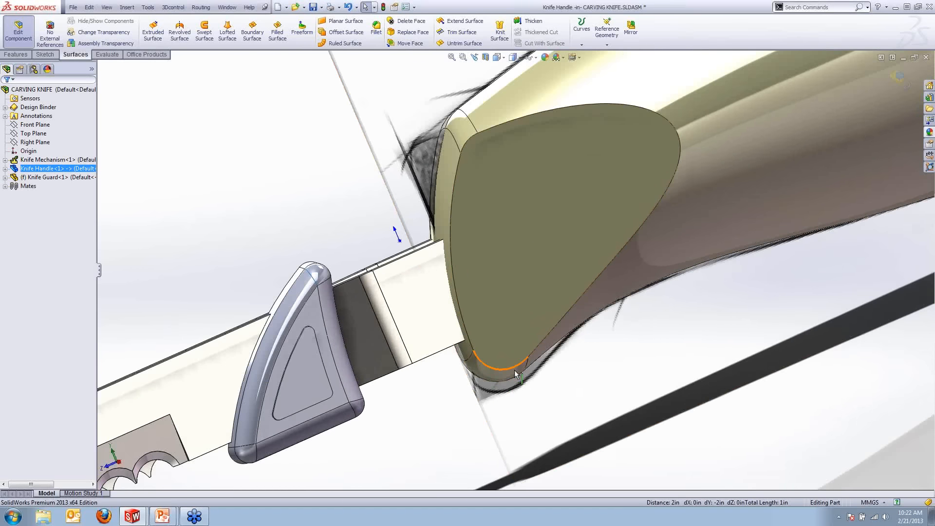
scroll(540, 341, "up", 3)
scroll(538, 251, "down", 2)
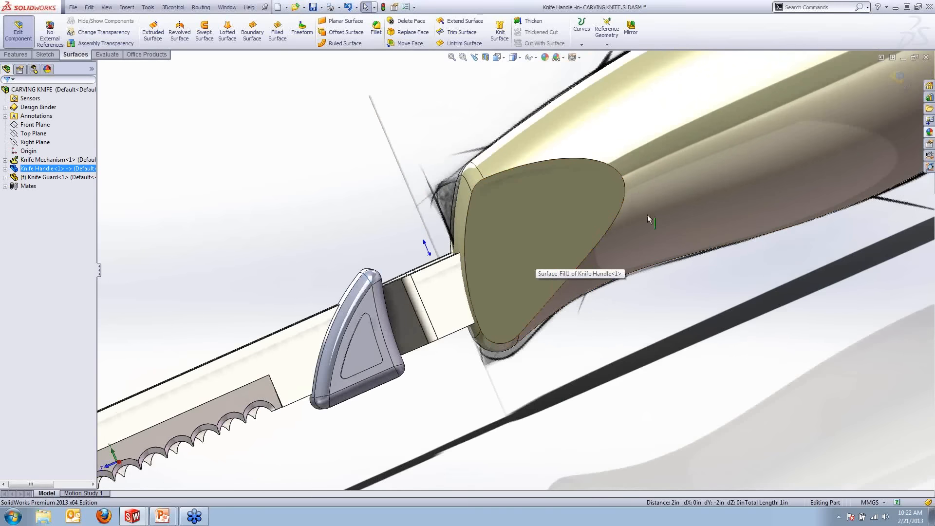
left_click(672, 174)
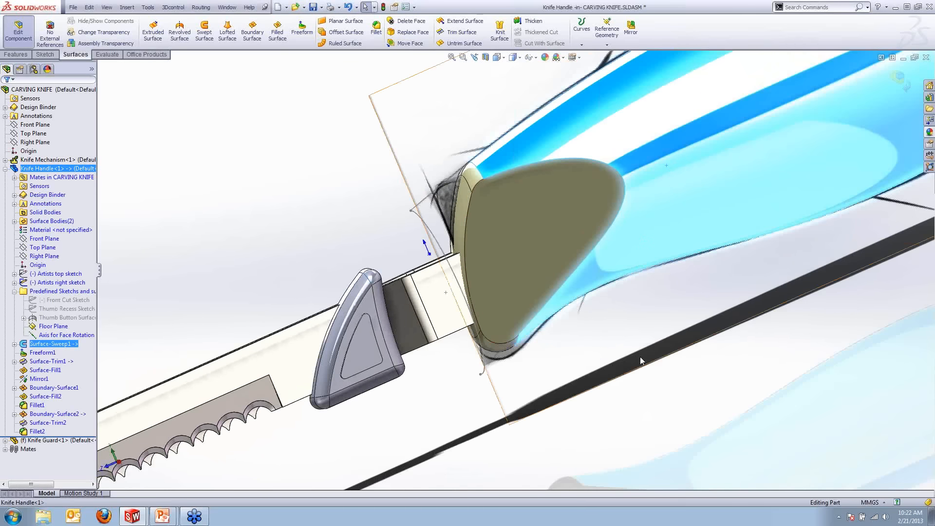
key("Escape")
Step: Set up a 3 mm face fillet between the handle's large side face and its main outer surface
scroll(495, 285, "down", 3)
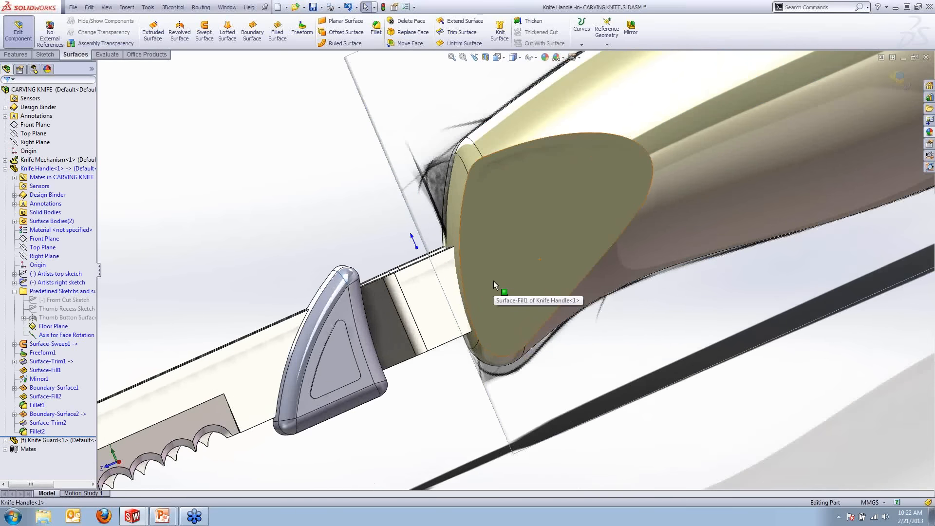
left_click(377, 34)
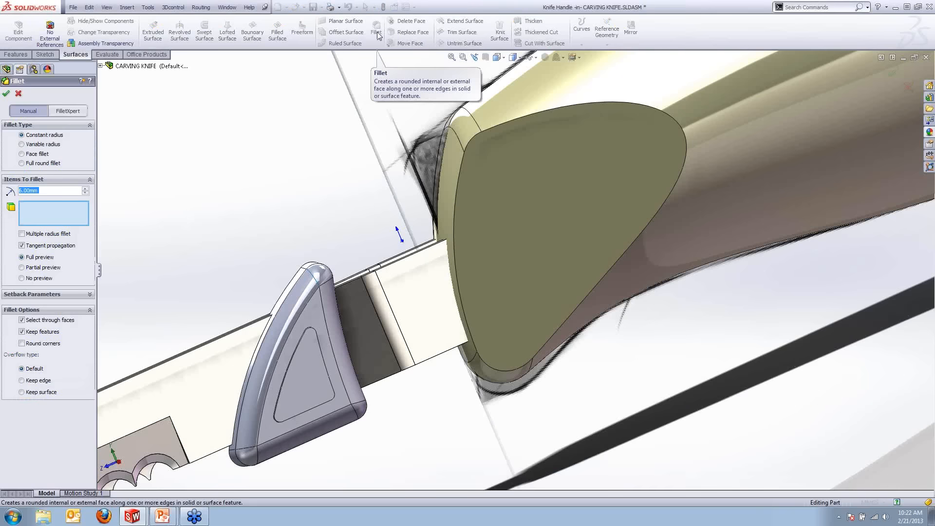
left_click(21, 154)
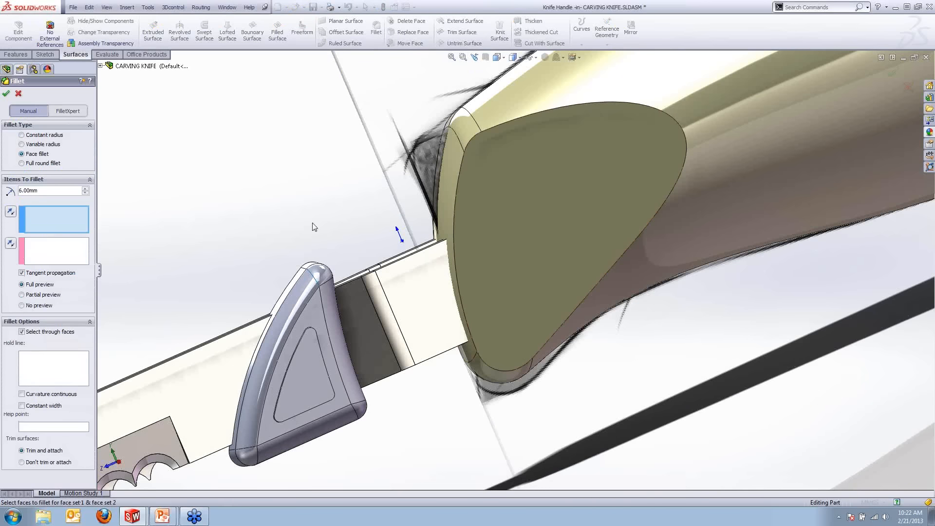
left_click(586, 210)
left_click(58, 253)
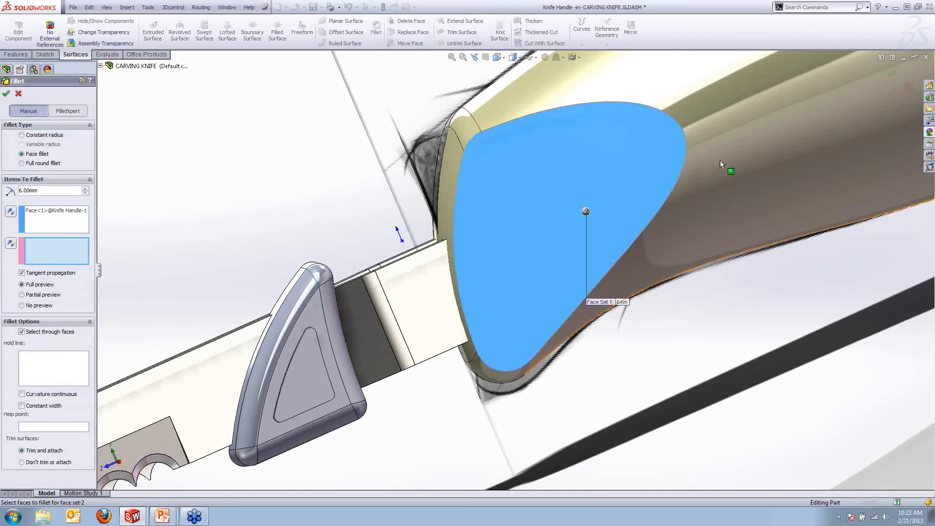
scroll(706, 166, "up", 1)
scroll(682, 169, "down", 1)
left_click(671, 167)
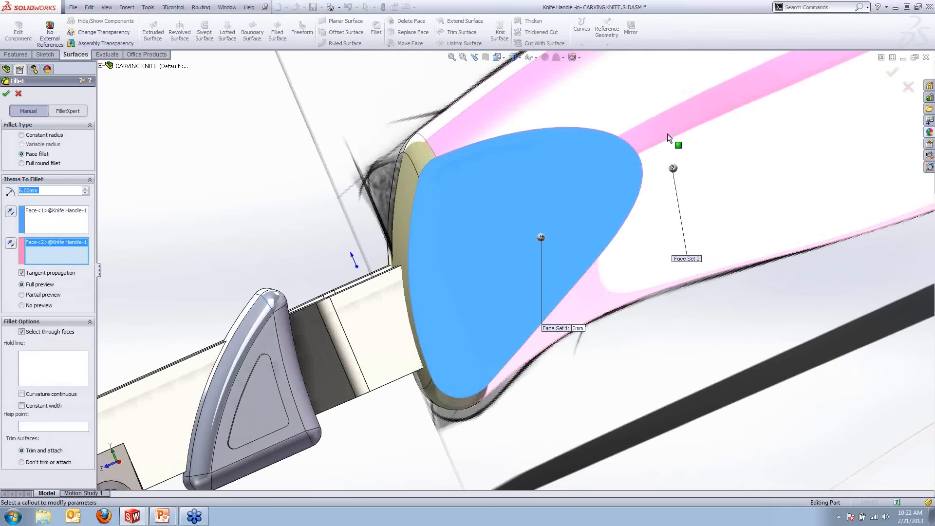
middle_click_drag(661, 206, 696, 256)
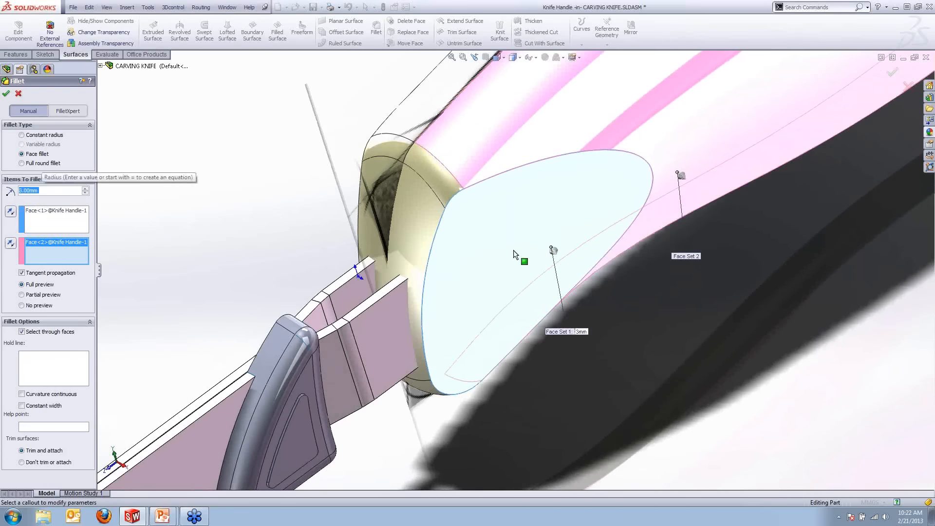
Step: Clear the face fillet's current face selections
left_click(554, 253)
left_click(529, 228)
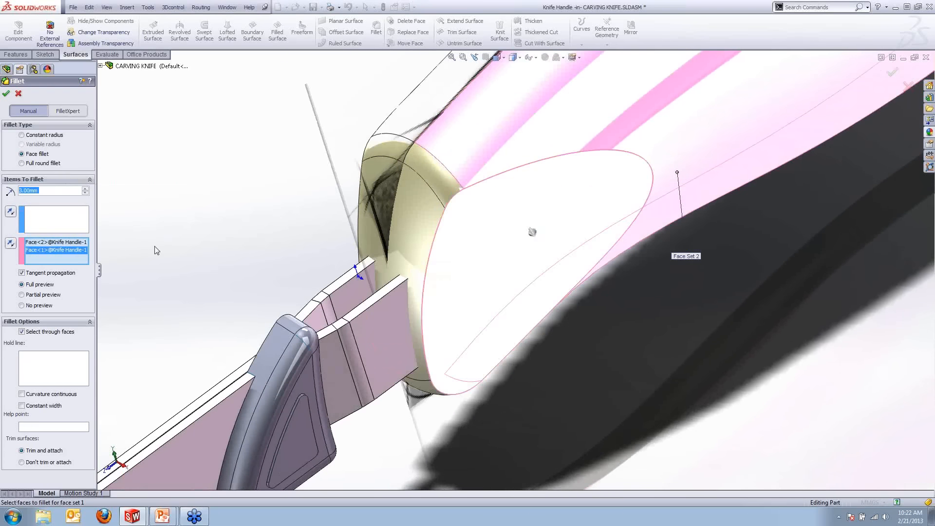
right_click(57, 250)
left_click(73, 257)
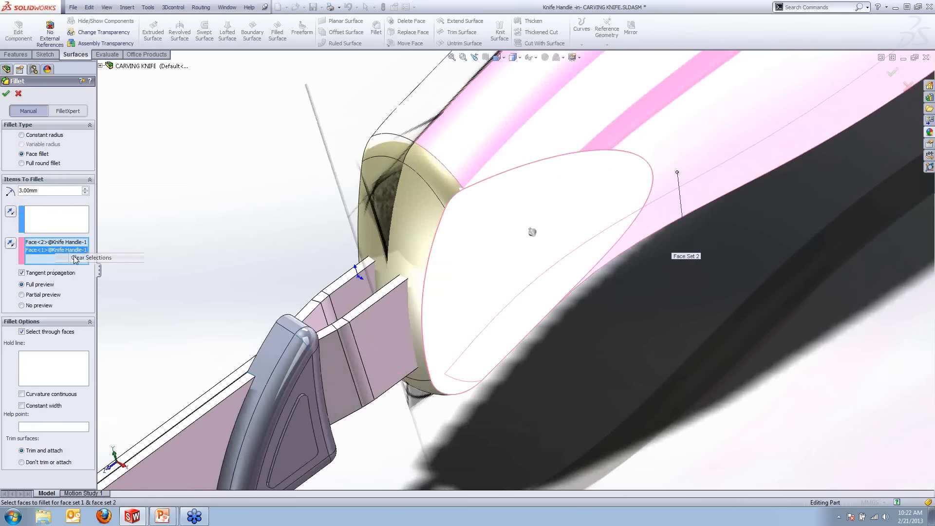
Step: Apply a 3 mm constant-width face fillet between the handle's large flat side face and its main outer surface
left_click(75, 209)
left_click(548, 217)
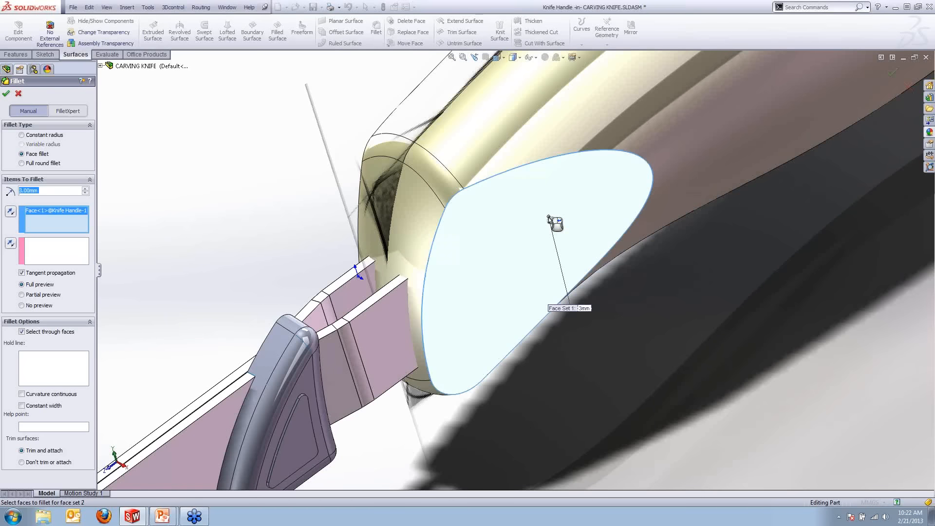
left_click(684, 147)
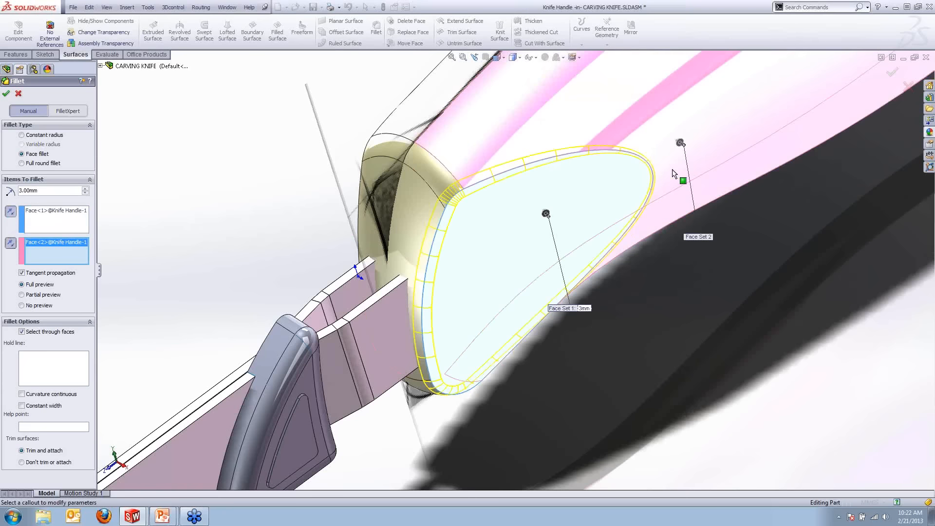
scroll(628, 162, "down", 2)
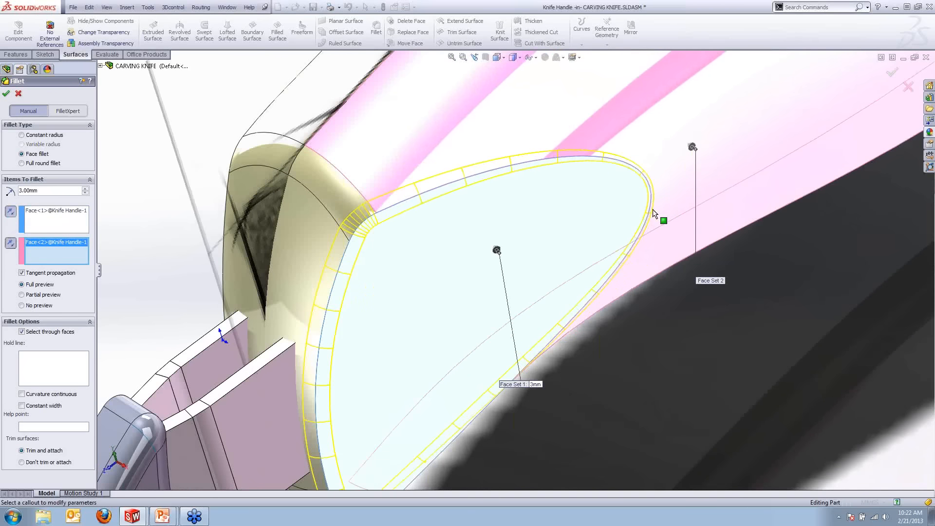
scroll(617, 265, "up", 1)
scroll(506, 337, "down", 2)
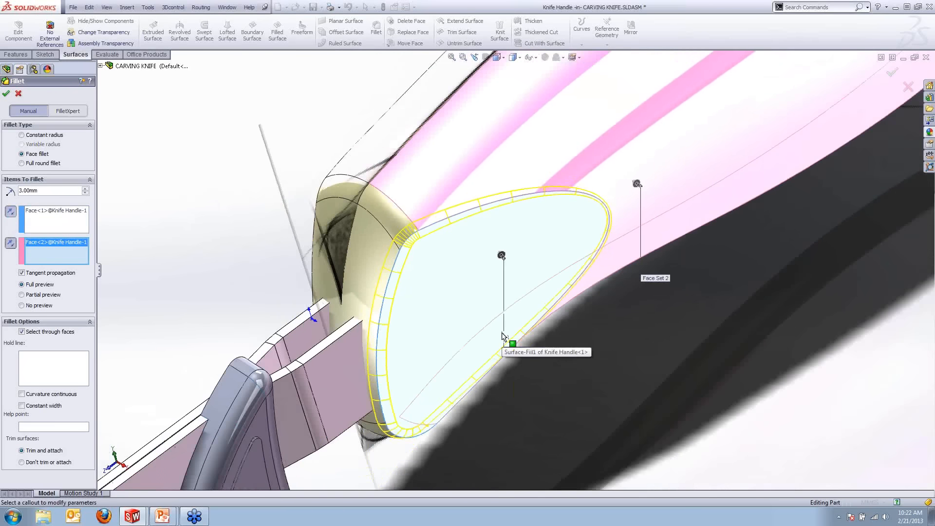
middle_click_drag(617, 221, 605, 175)
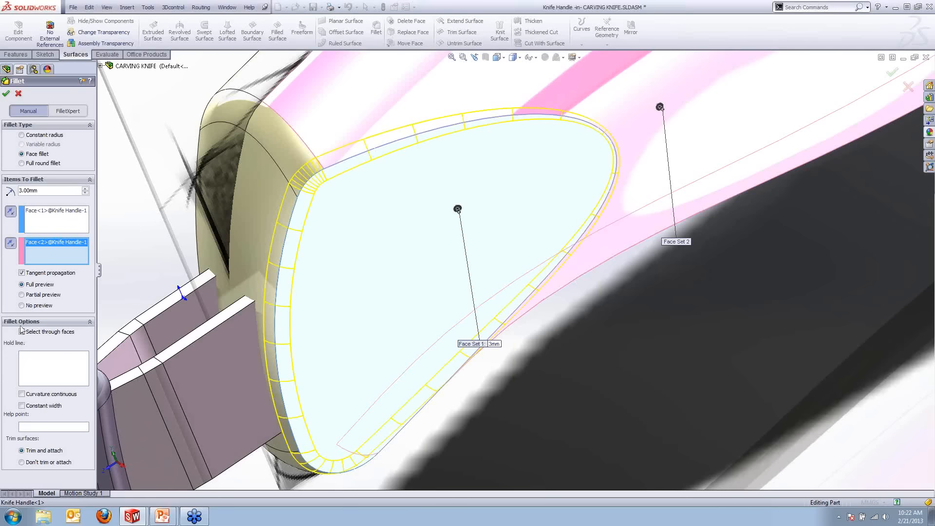
left_click(22, 406)
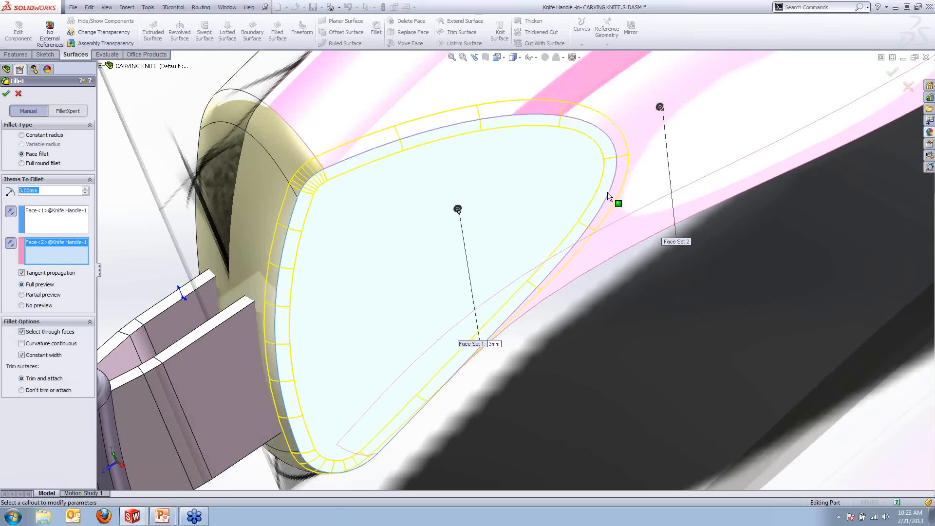
left_click(7, 94)
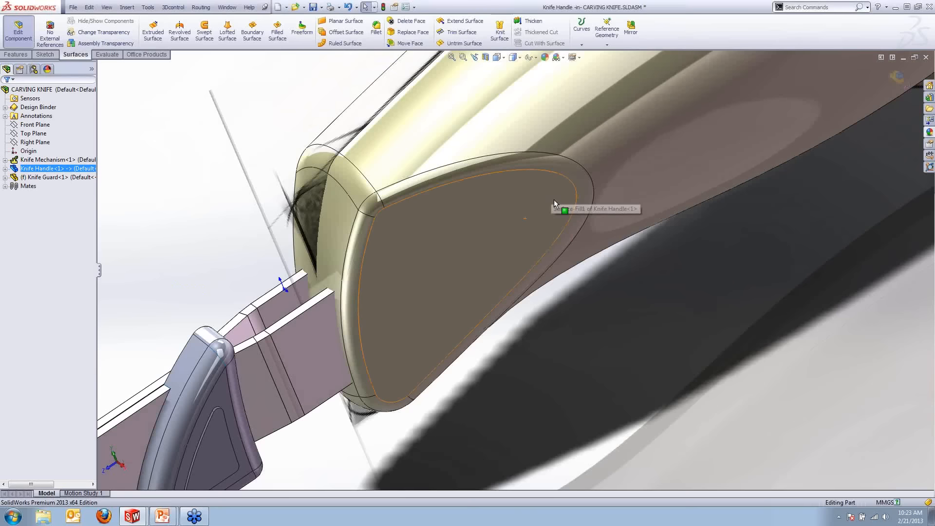
Step: Add a matching 3 mm constant-width face fillet between the handle's opposite flat side face and its main outer surface
middle_click_drag(553, 200, 411, 290)
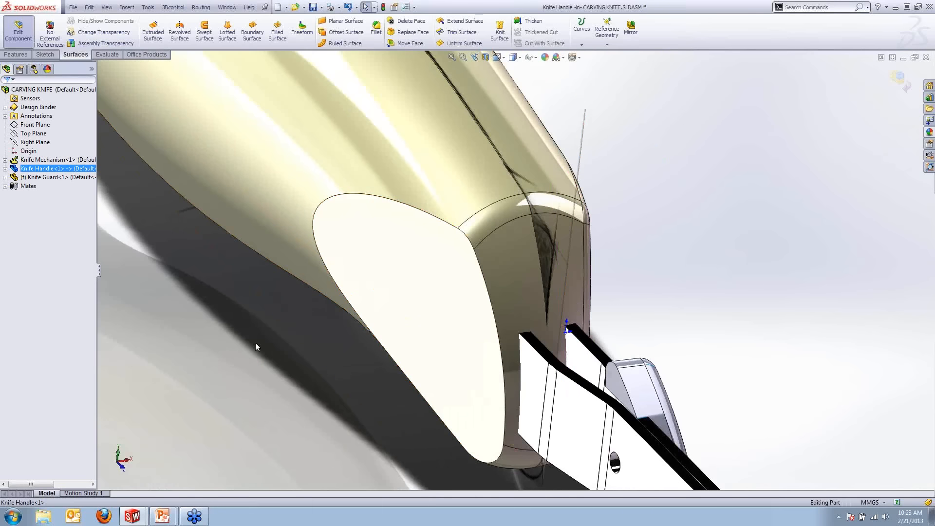
left_click(177, 298)
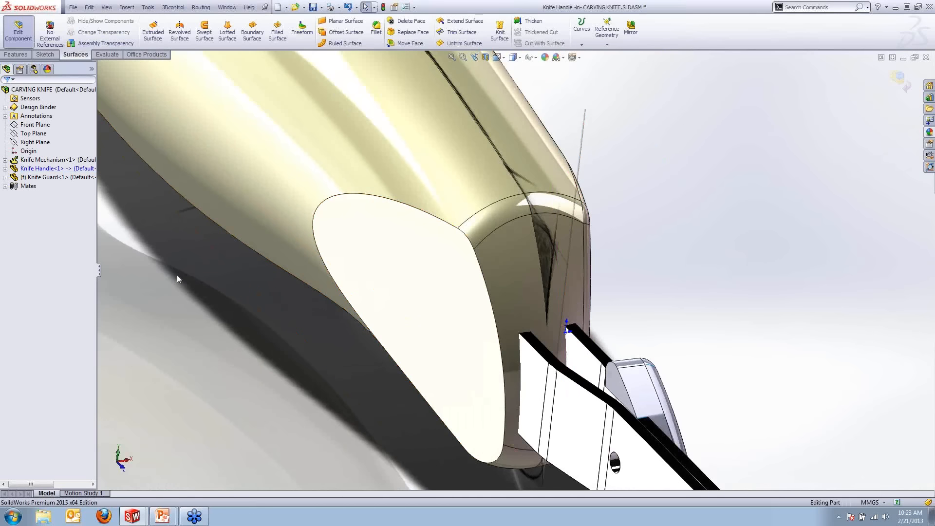
scroll(176, 275, "up", 1)
middle_click_drag(273, 218, 348, 230)
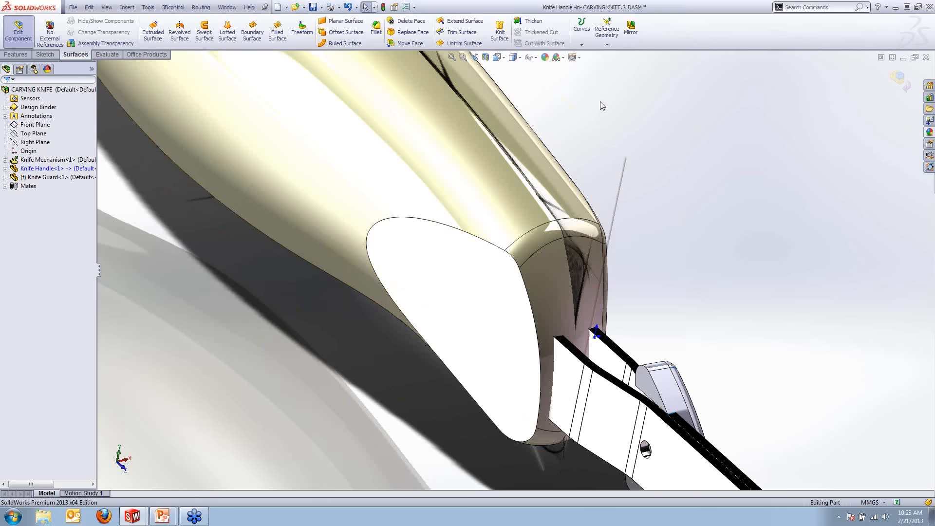
left_click(376, 33)
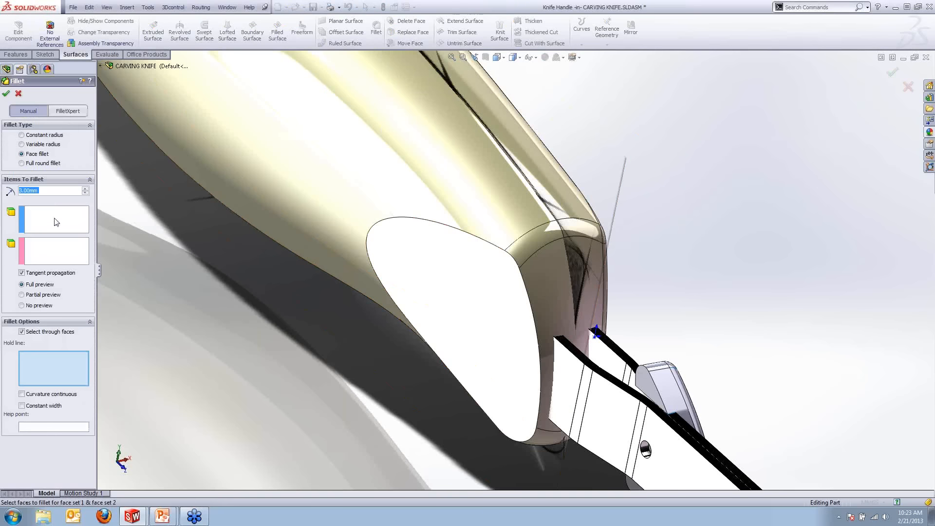
scroll(453, 280, "down", 2)
left_click(448, 269)
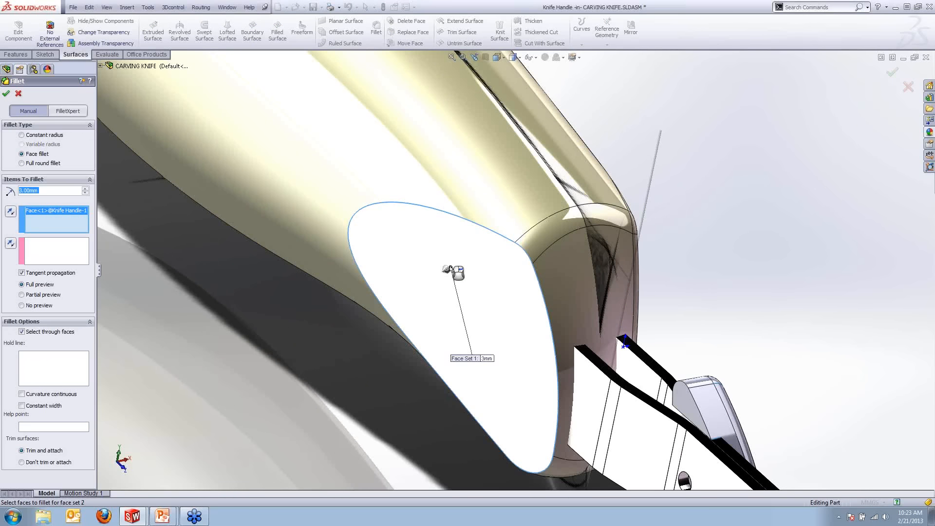
left_click(403, 172)
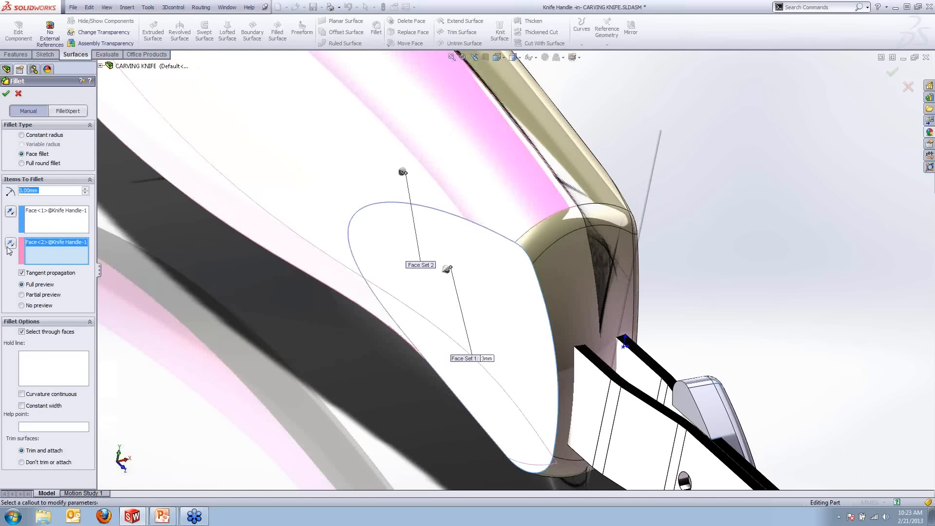
left_click(9, 245)
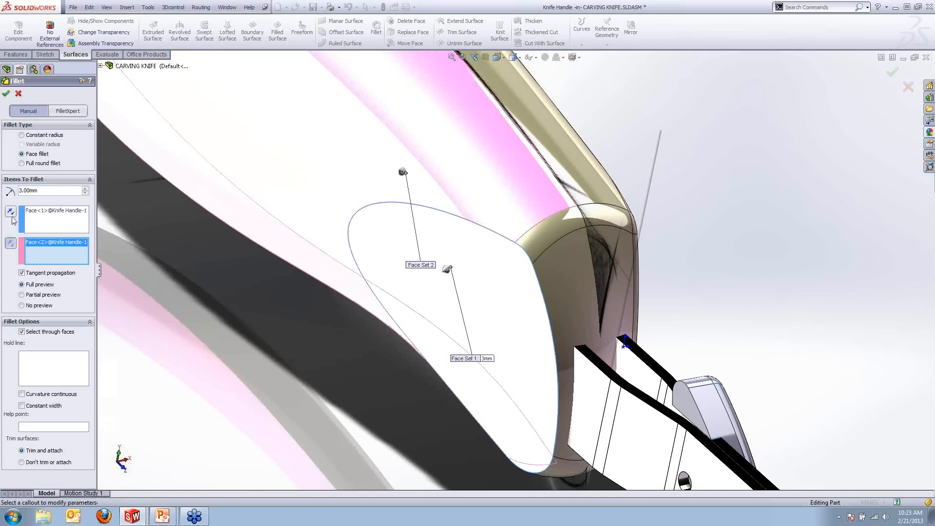
left_click(21, 405)
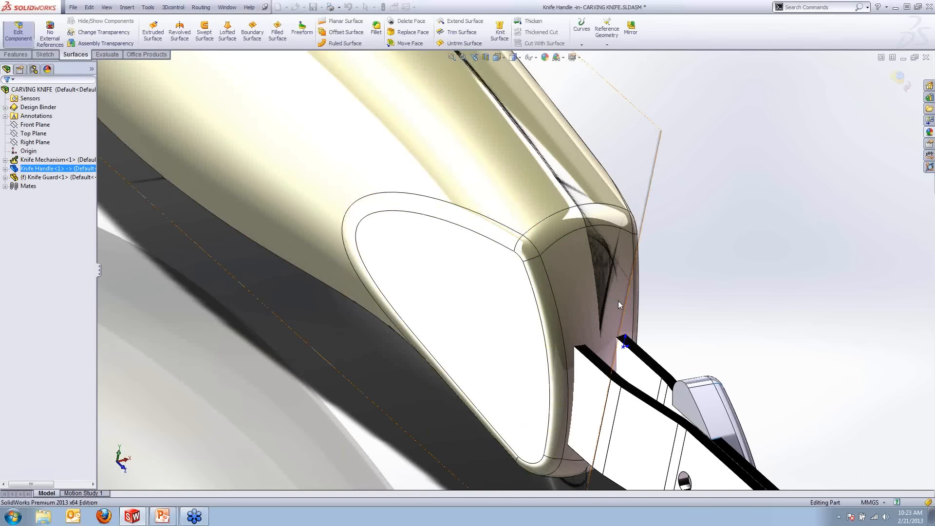
Step: Expand the Knife Handle's features and show the predefined Thumb Recess Sketch
scroll(618, 305, "up", 8)
middle_click_drag(617, 305, 562, 319)
scroll(564, 300, "down", 8)
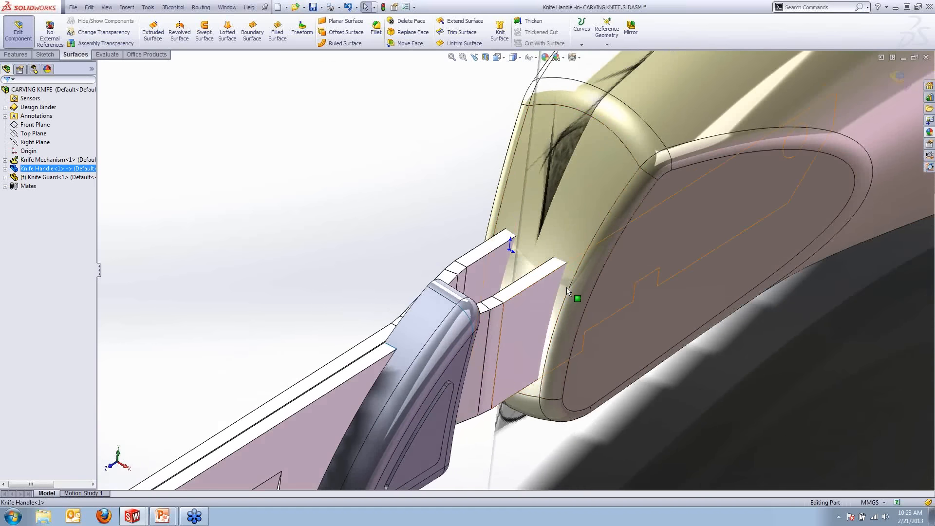
scroll(605, 232, "up", 4)
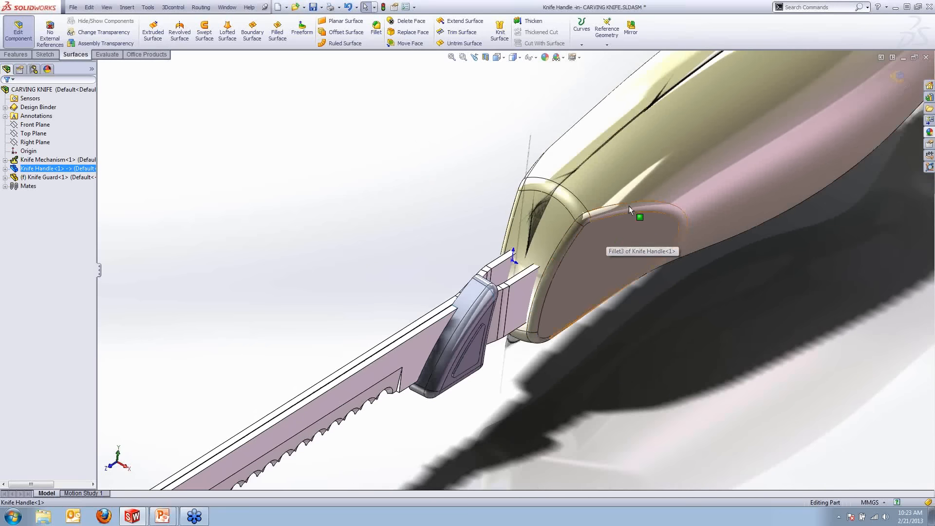
scroll(627, 207, "up", 3)
scroll(613, 194, "down", 4)
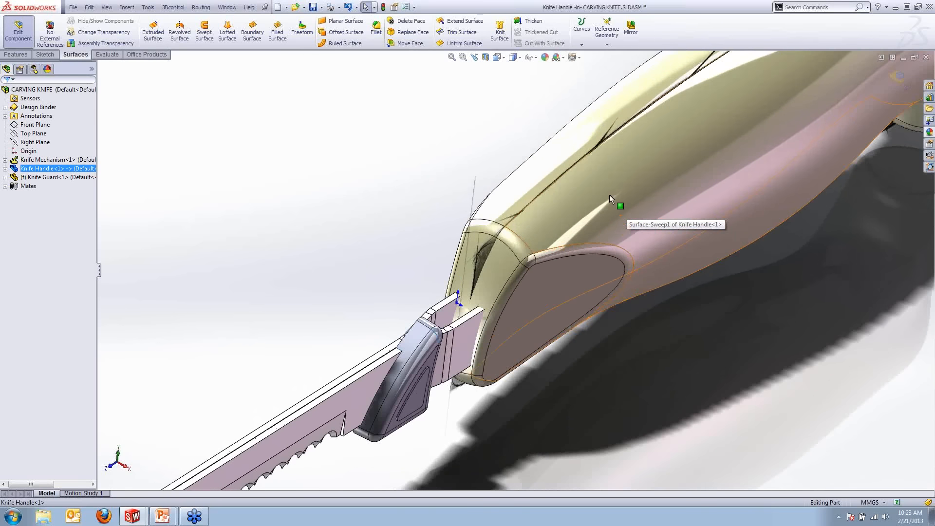
left_click(5, 169)
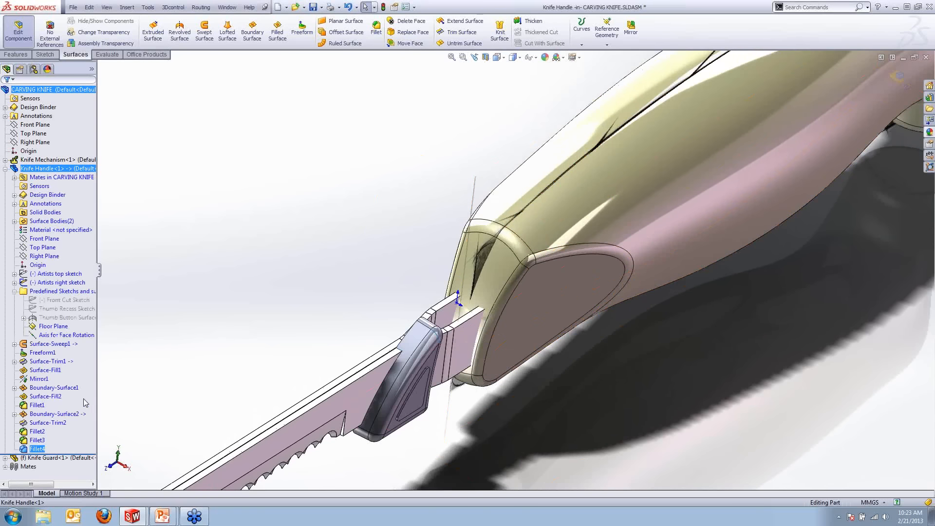
left_click(51, 312)
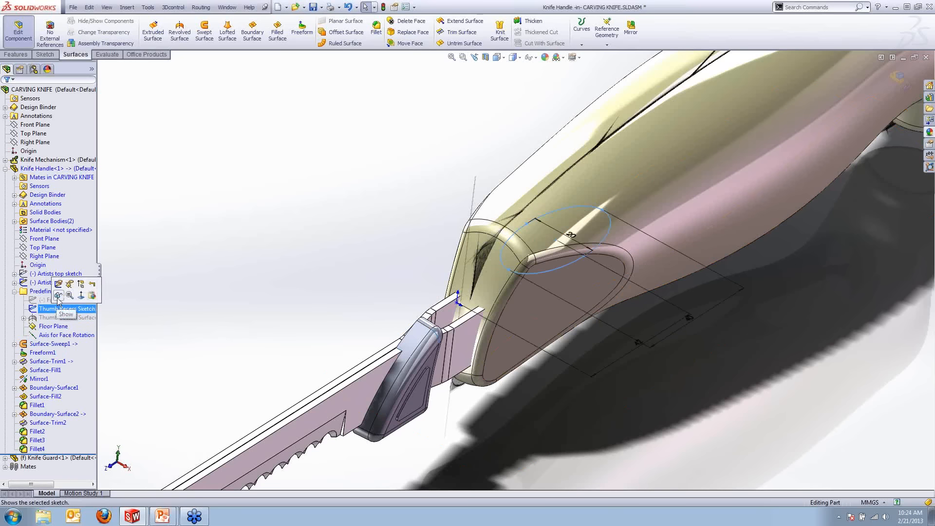
left_click(65, 299)
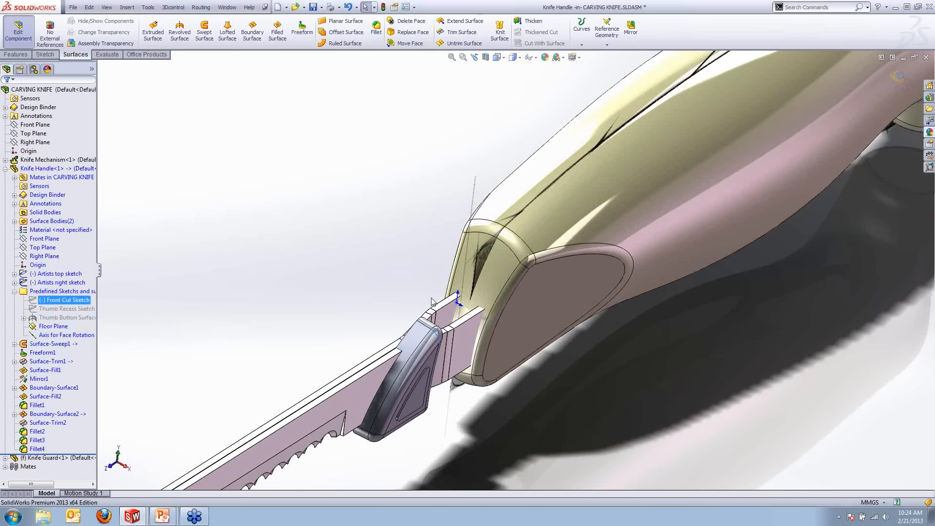
left_click(57, 310)
left_click(68, 300, "ctrl")
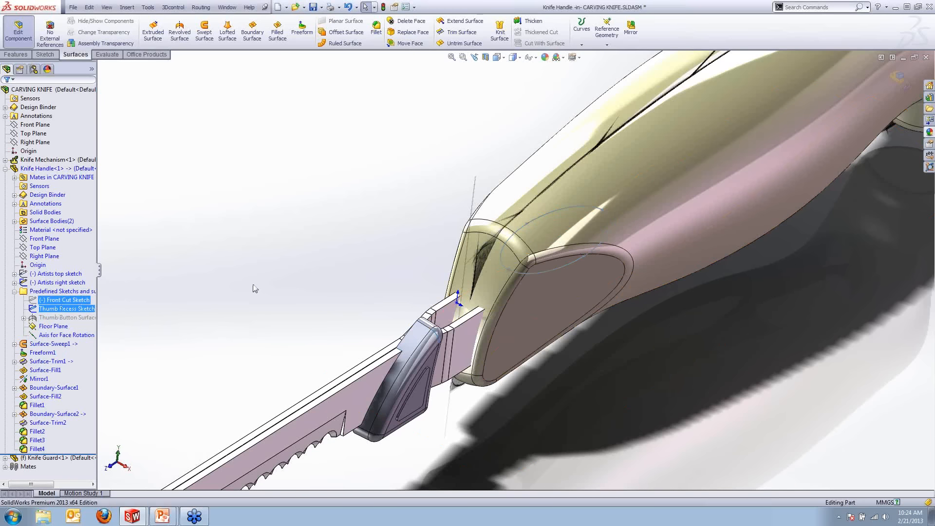
Step: Cut an elliptical opening in the handle's upper surface with a standard surface trim, using the Thumb Recess Sketch as trim tool
left_click(563, 267)
scroll(586, 182, "up", 3)
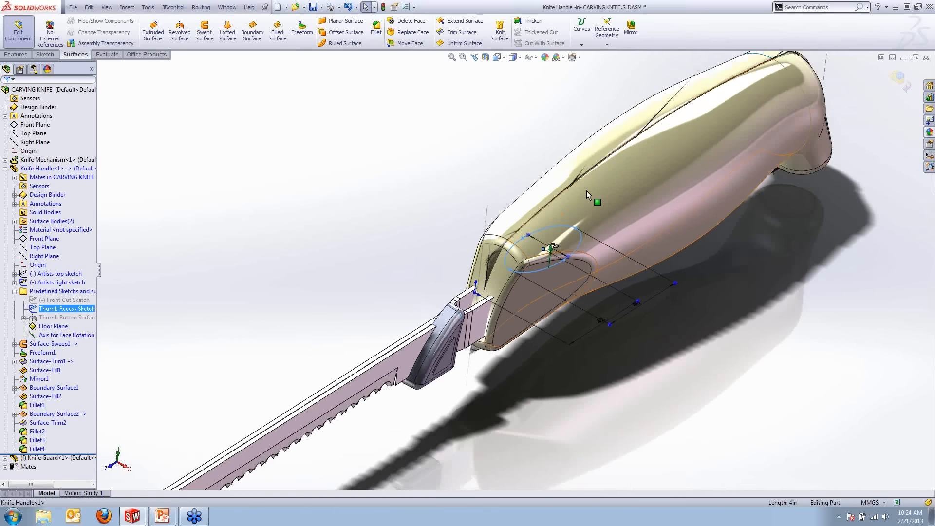
scroll(575, 214, "down", 3)
middle_click_drag(574, 217, 357, 120)
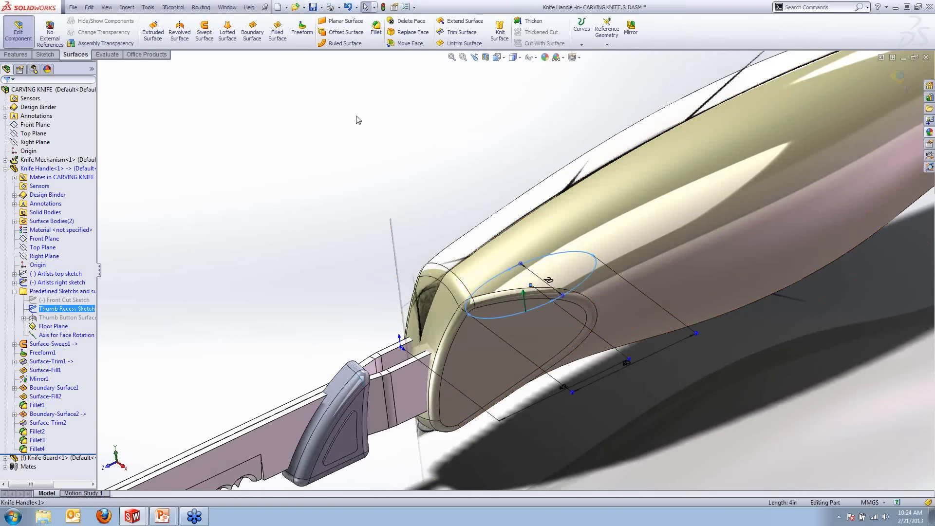
left_click(462, 33)
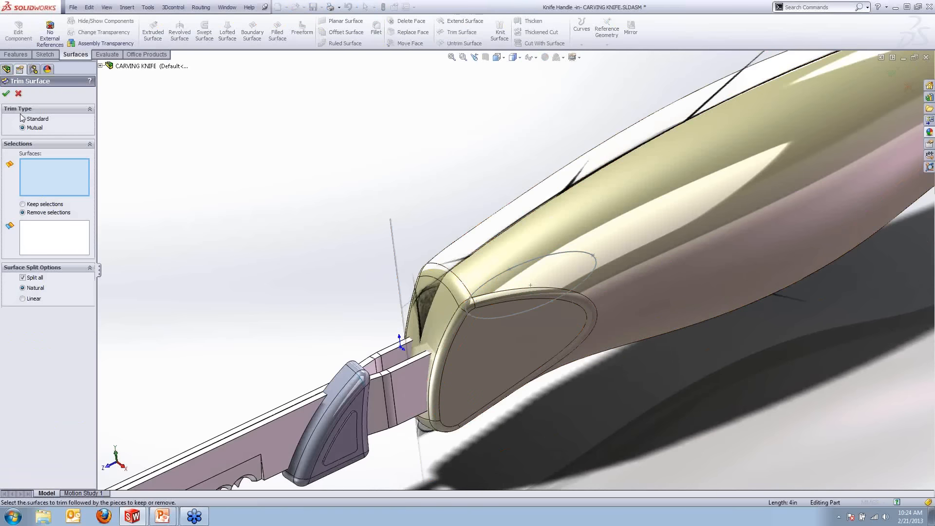
left_click(23, 120)
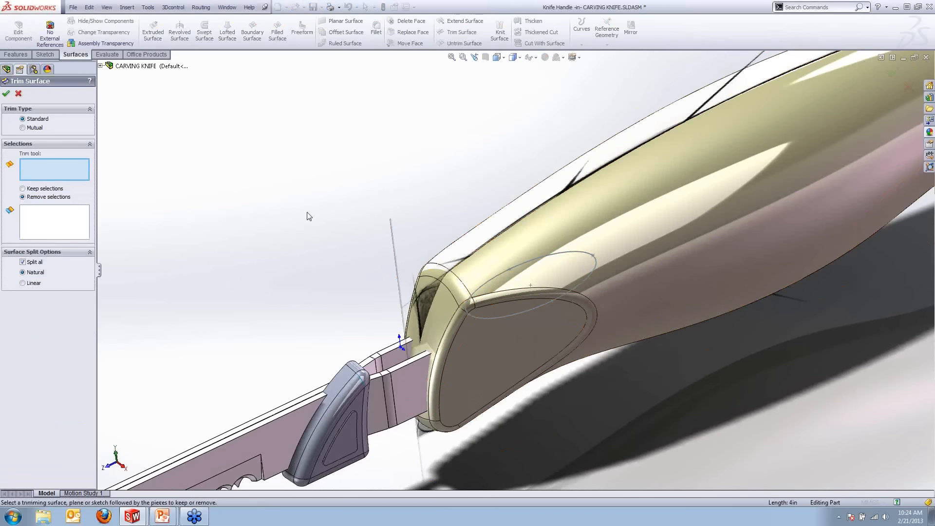
left_click(580, 253)
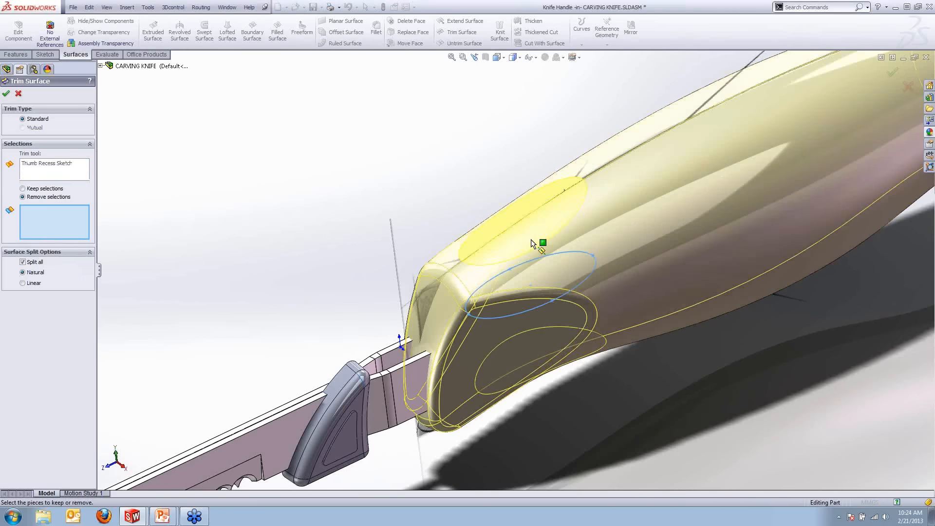
left_click(532, 238)
left_click(7, 94)
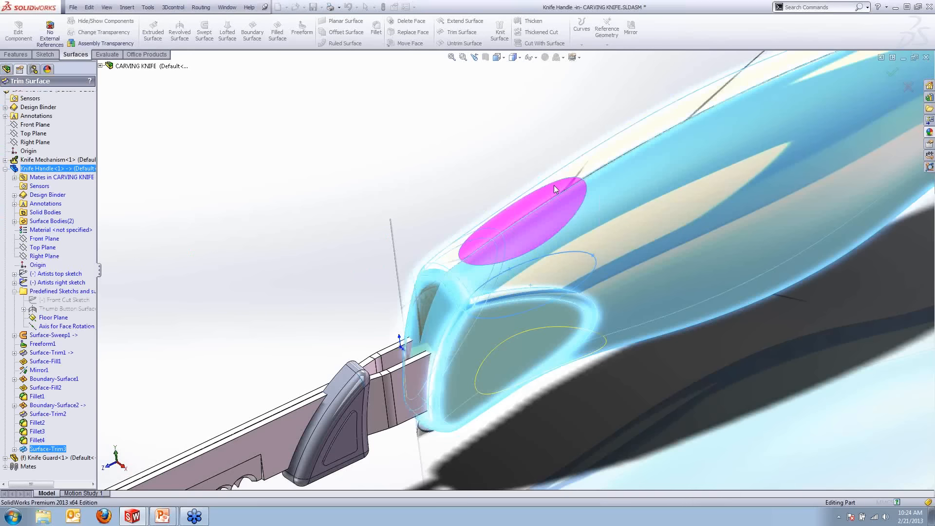
Step: Unsuppress the predefined Thumb Button Surface inside the handle's elliptical opening
scroll(547, 227, "down", 5)
scroll(533, 254, "down", 1)
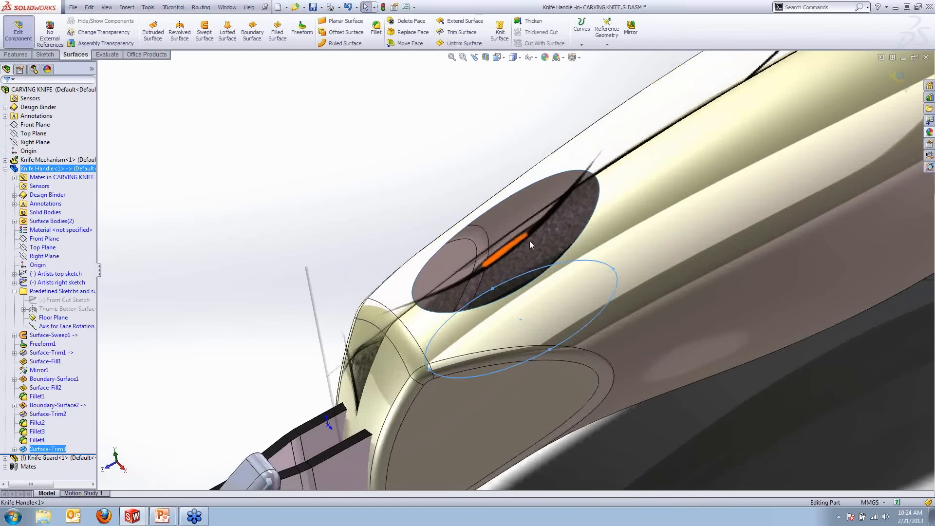
scroll(501, 249, "down", 1)
middle_click_drag(499, 244, 507, 229)
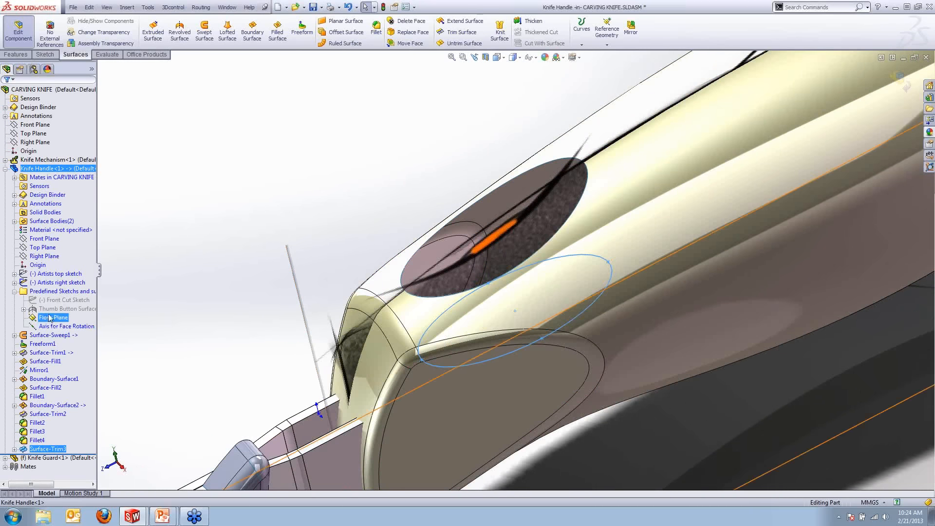
right_click(65, 309)
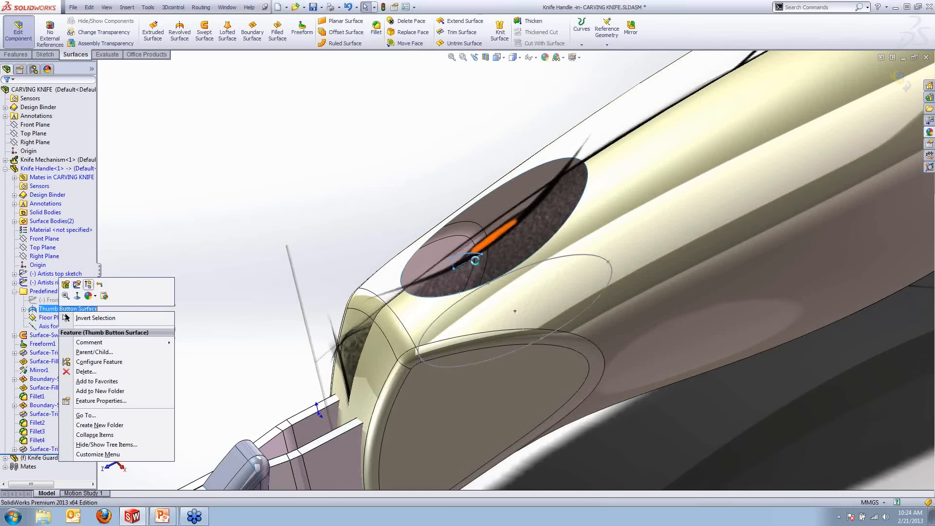
Step: Create a filled surface between the elliptical opening's edges and the thumb button's edge, with contact settings and the result merged
scroll(452, 267, "down", 3)
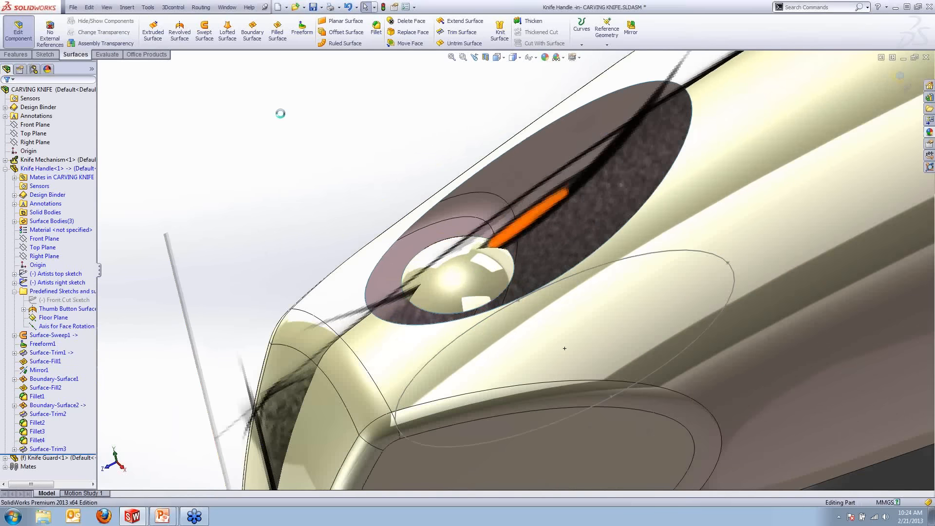
left_click(276, 38)
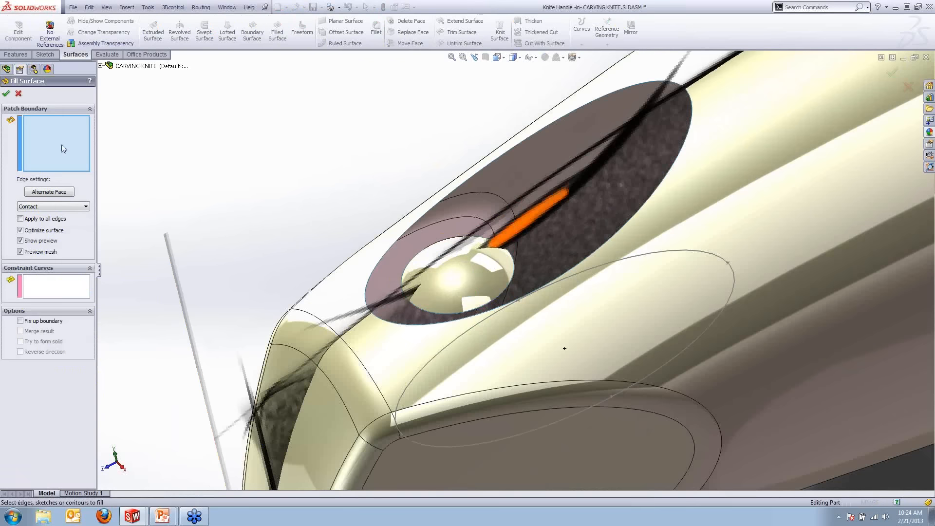
left_click(389, 248)
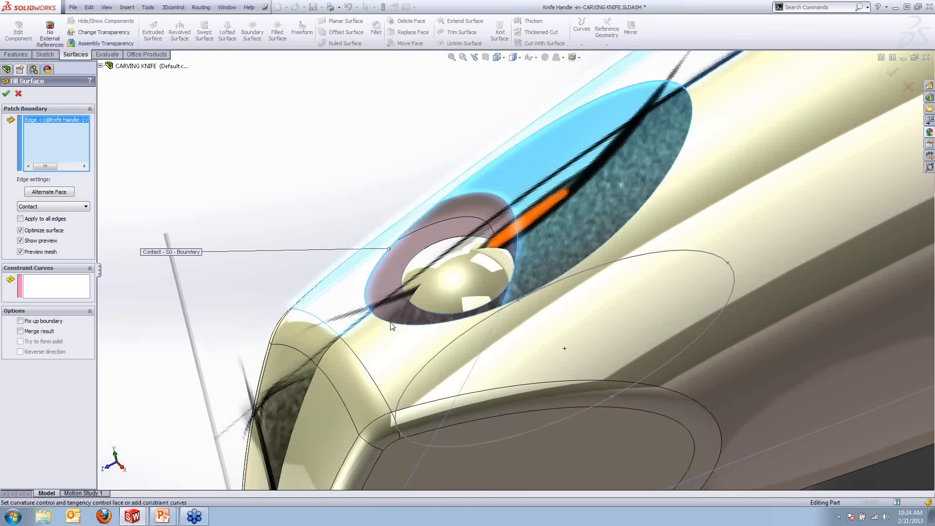
left_click(390, 323)
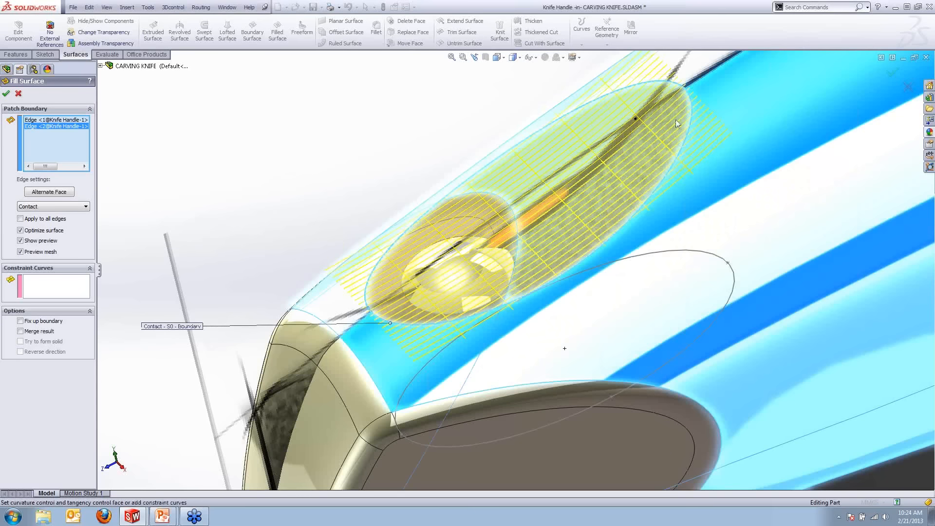
left_click(411, 303)
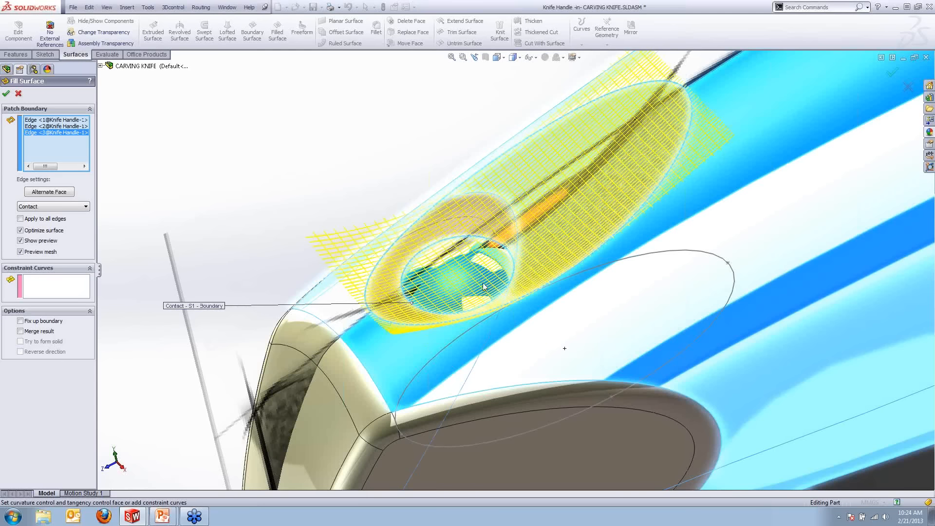
left_click(20, 331)
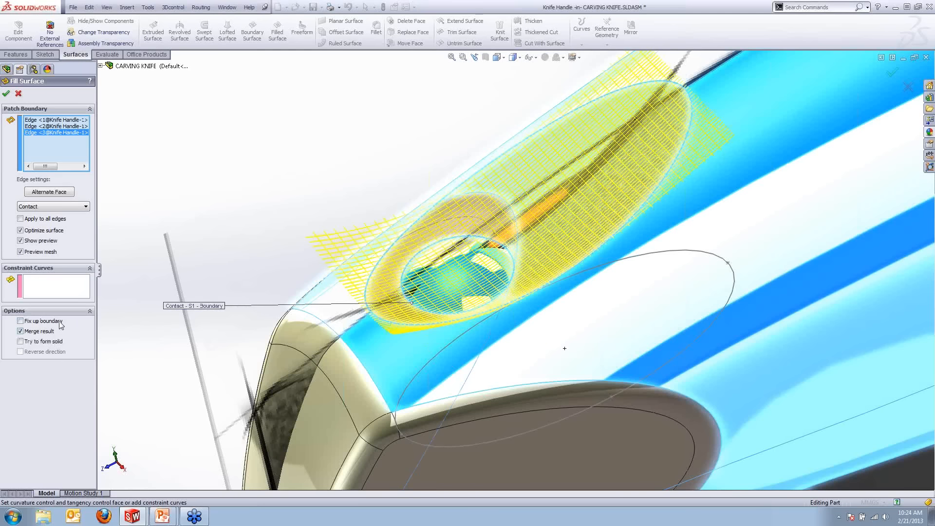
left_click(6, 94)
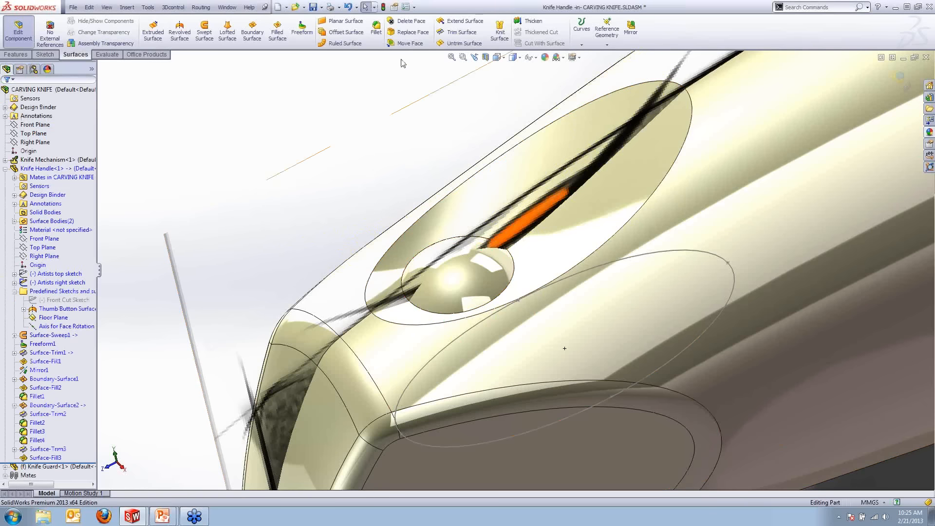
Step: Add a 1.5 mm constant-radius fillet to the thumb button's base edge and the elliptical recess's outer edge
left_click(376, 30)
left_click(22, 135)
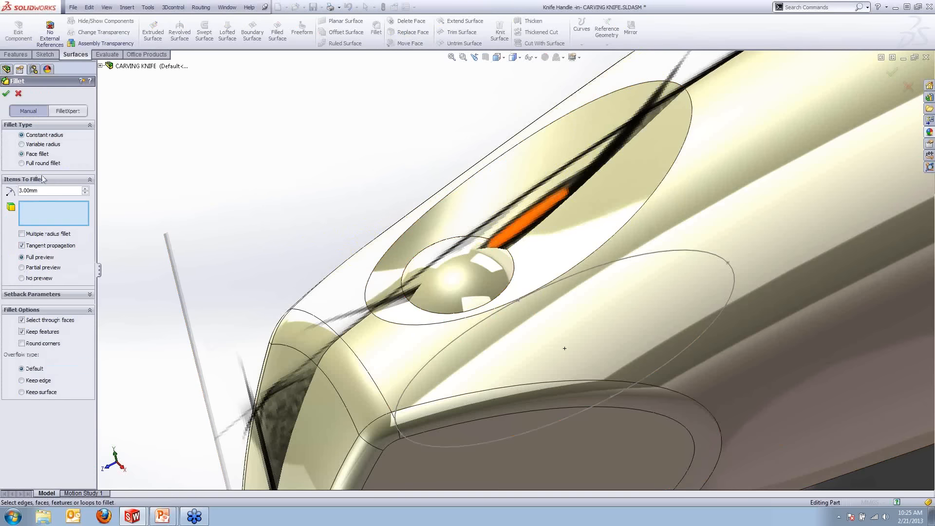
type("1.5")
key("Return")
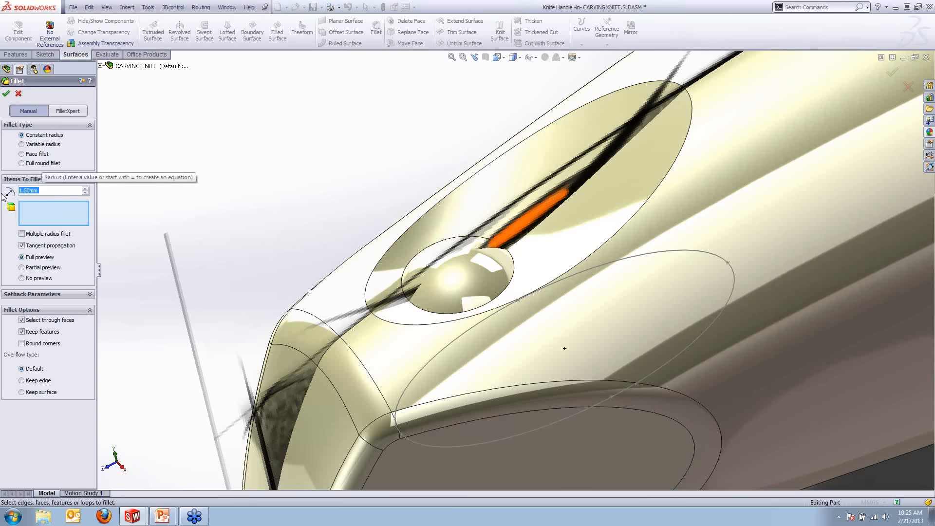
left_click(431, 245)
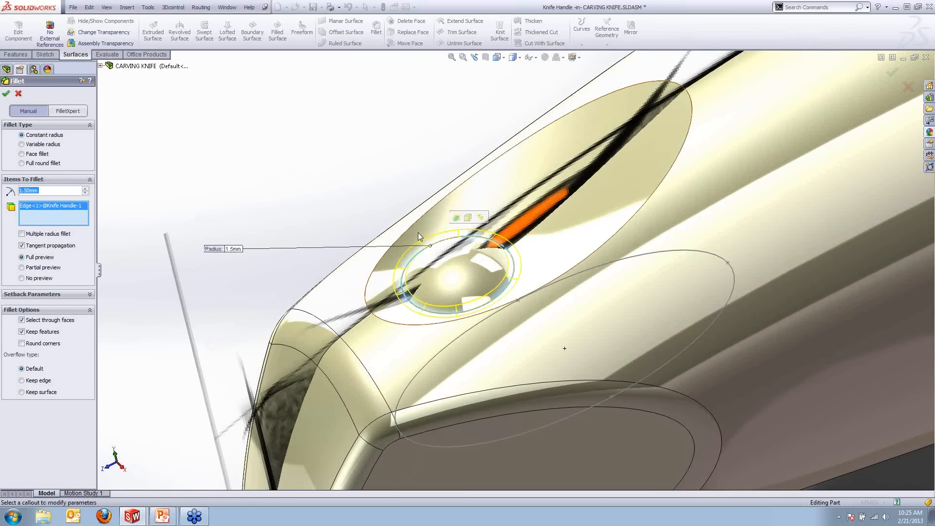
left_click(408, 229)
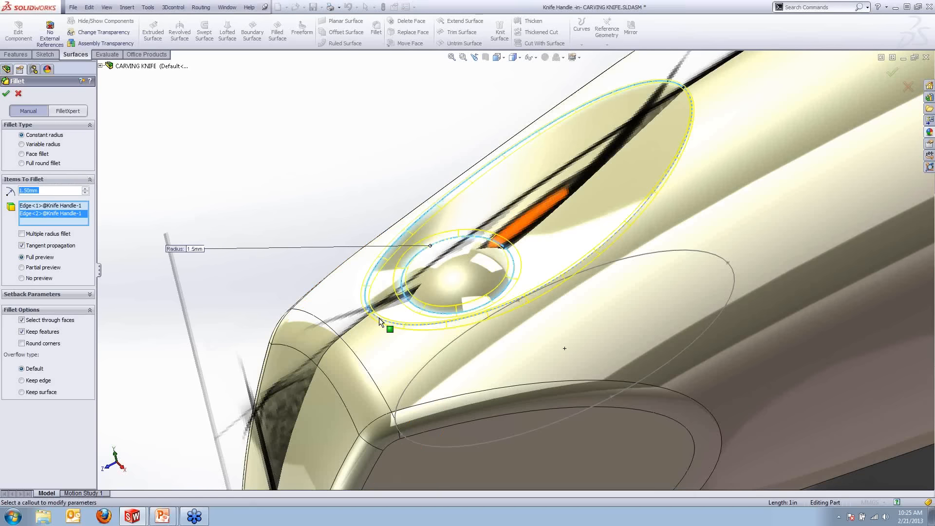
key("Return")
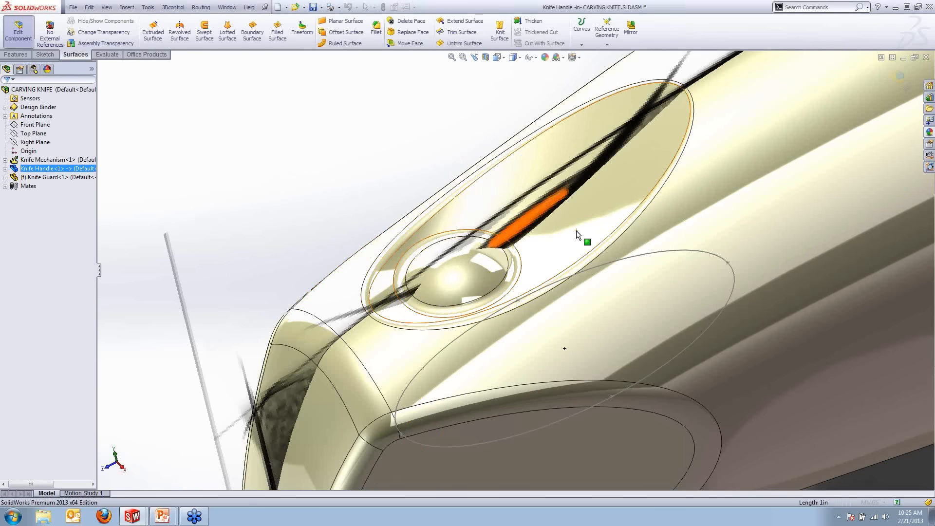
Step: List the Knife Handle's surface bodies and highlight each one to see which part of the handle it covers
scroll(576, 229, "up", 5)
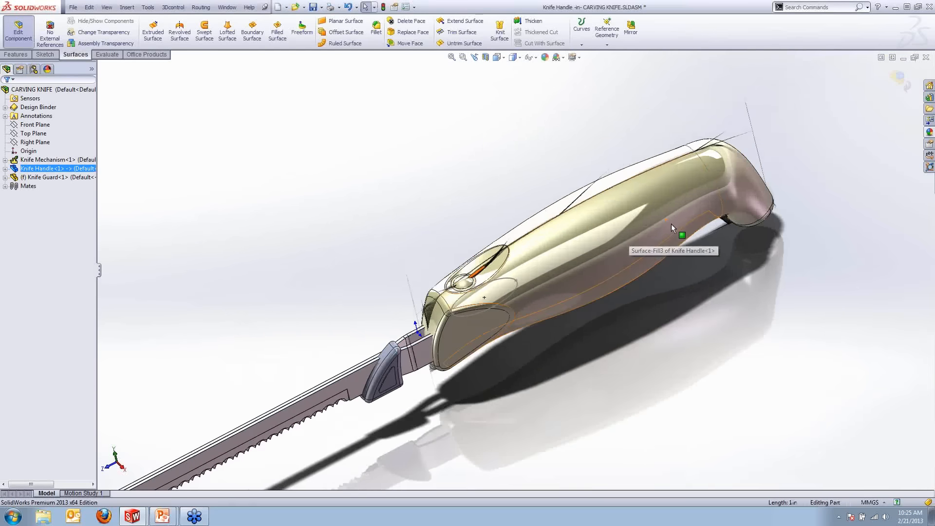
middle_click_drag(671, 223, 510, 312)
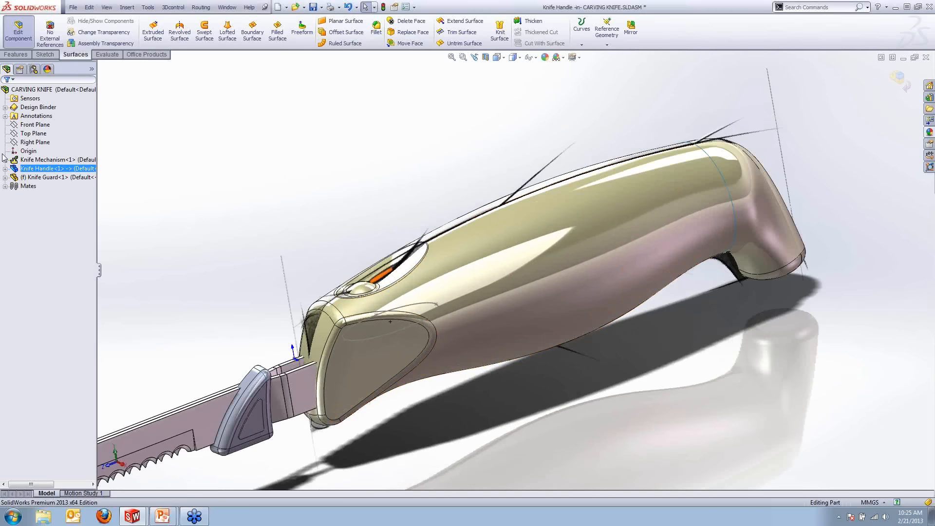
left_click(5, 169)
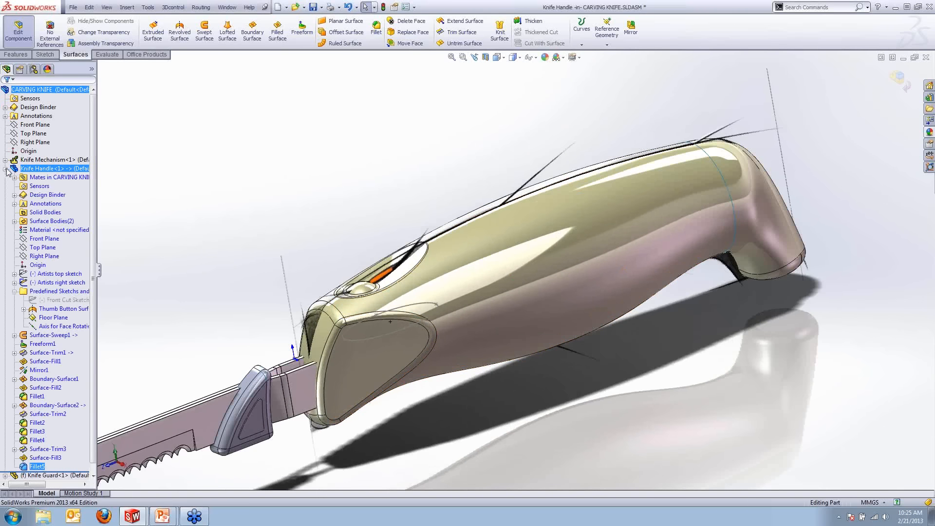
left_click(50, 221)
left_click(14, 221)
left_click(46, 229)
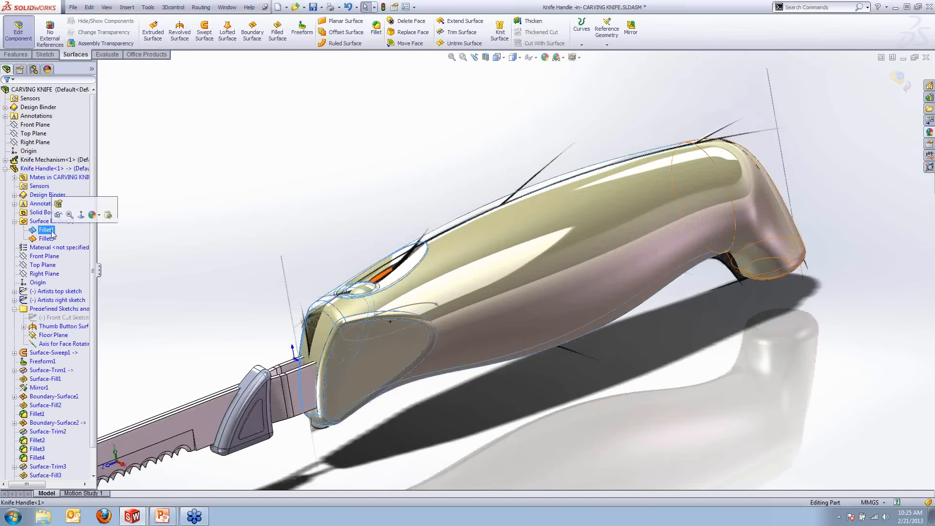
left_click(47, 239, "ctrl")
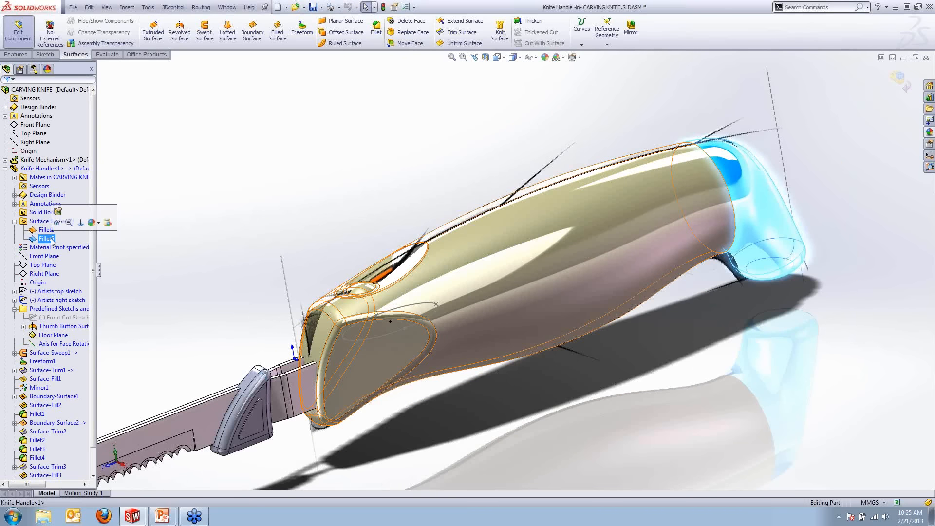
Step: Knit the handle's main surface body and its rear end surface body together with Merge entities enabled
left_click(50, 238)
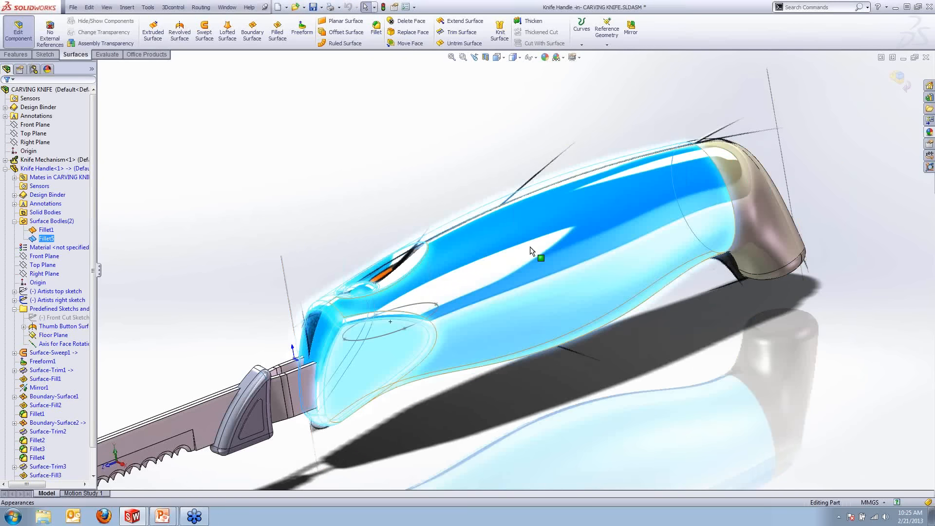
left_click(500, 34)
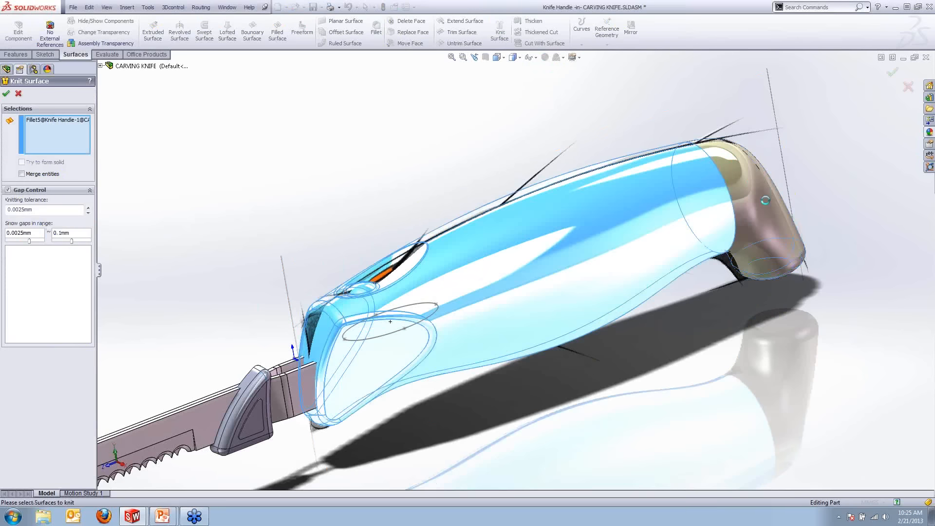
left_click(789, 200)
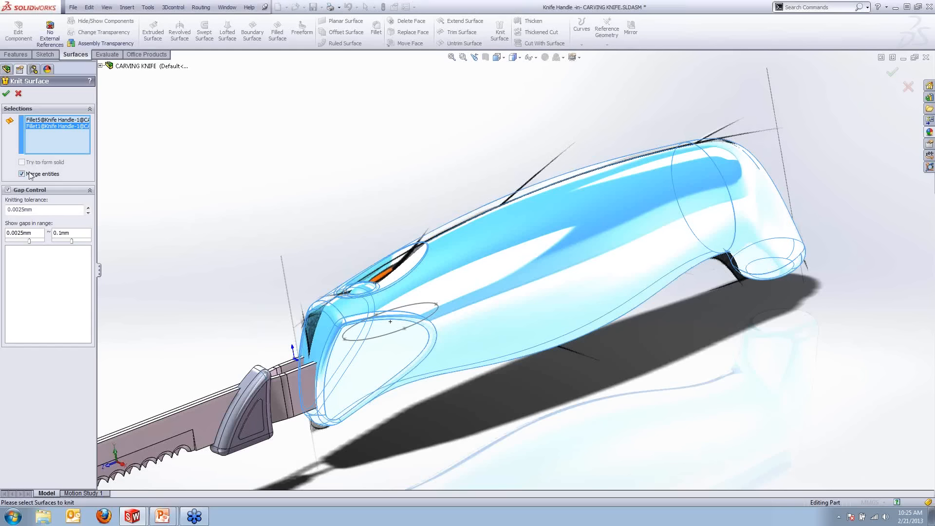
left_click(6, 94)
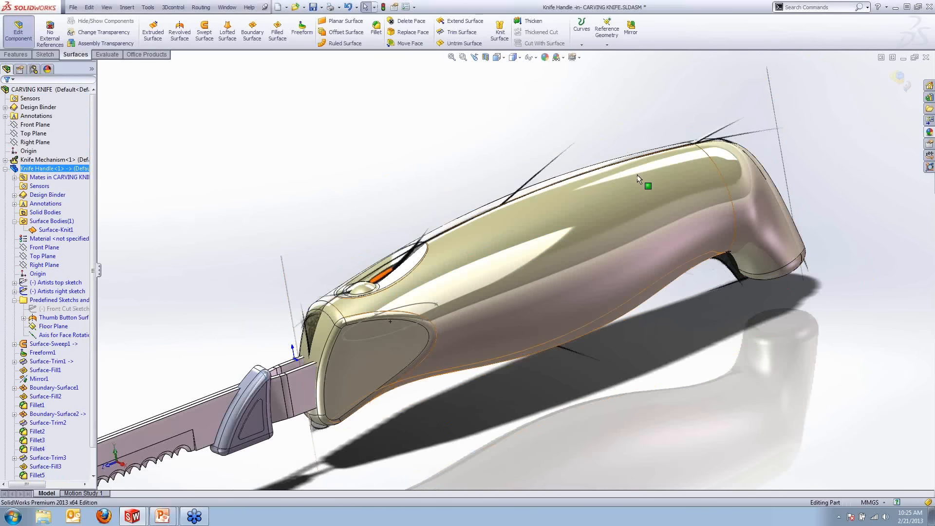
Step: Apply a section view through the knife along the handle's Right Plane with no offset
left_click(486, 57)
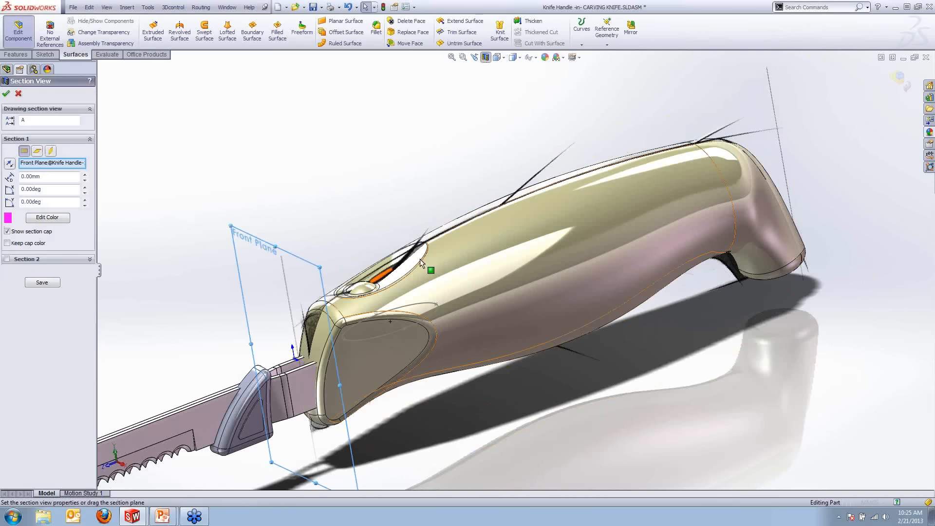
left_click(51, 151)
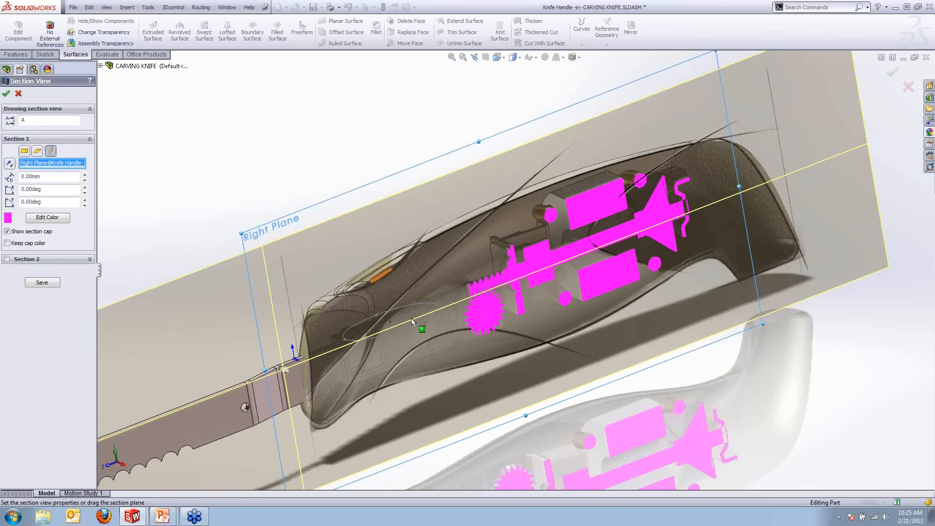
left_click(5, 94)
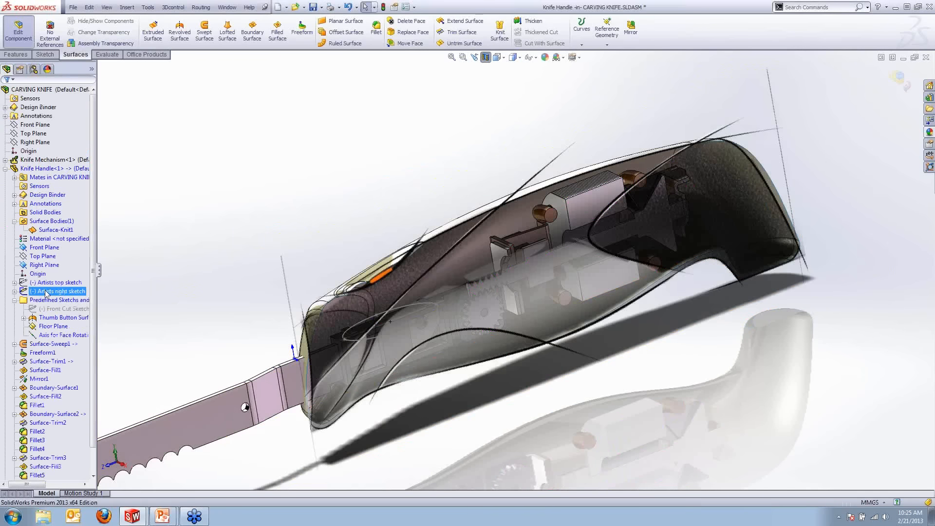
Step: Hide the Artists right sketch and examine the thumb recess and the handle's interior in the section view
right_click(46, 292)
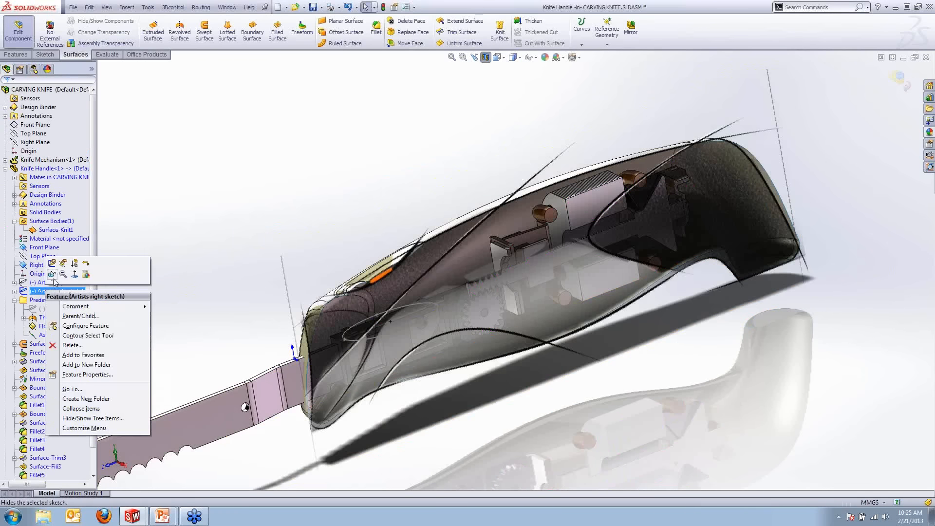
left_click(54, 274)
scroll(328, 285, "down", 8)
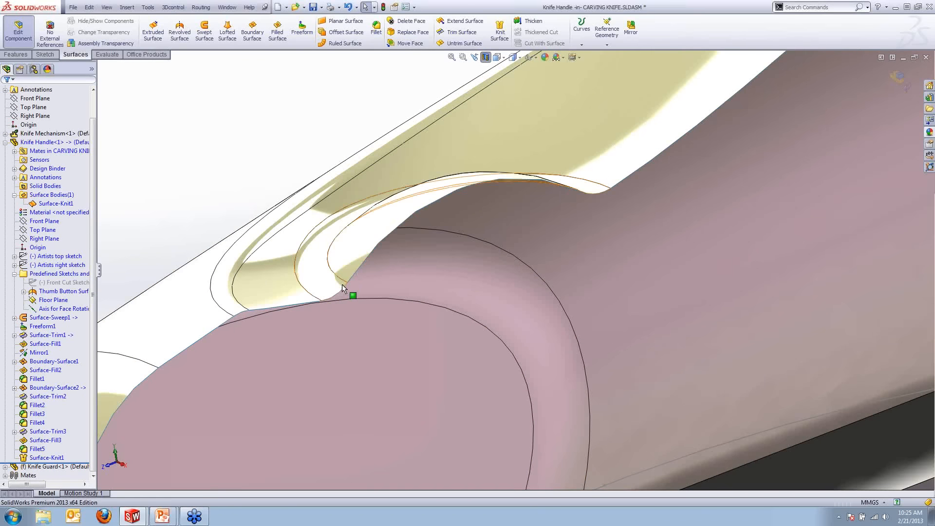
scroll(470, 233, "up", 8)
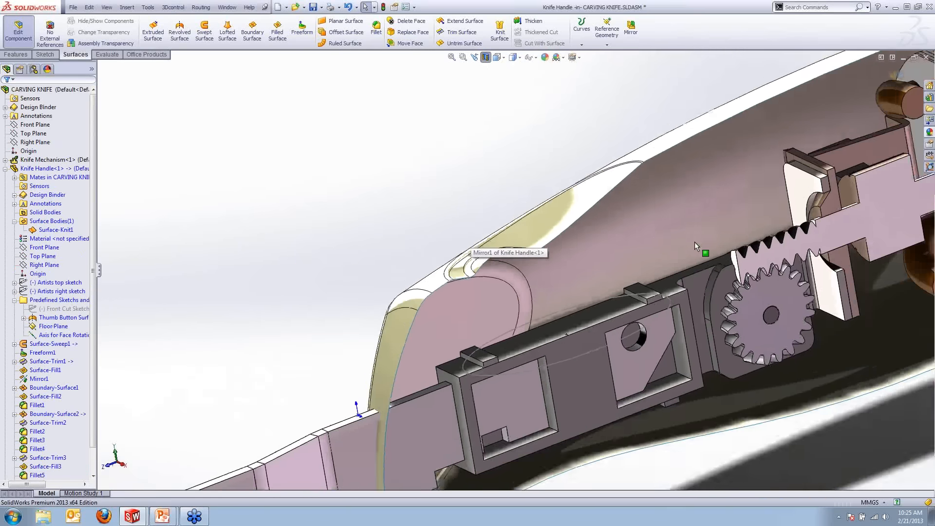
scroll(694, 242, "up", 8)
scroll(714, 221, "down", 5)
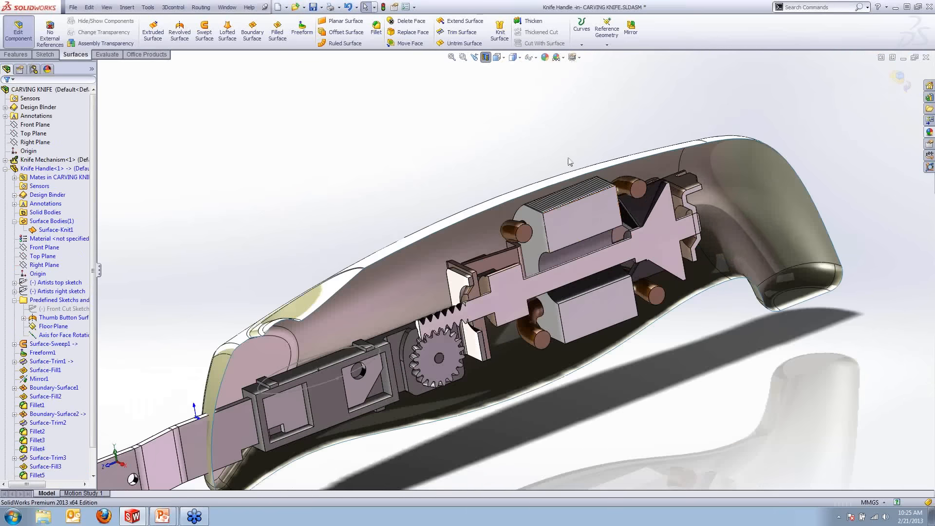
Step: Try to thicken the knitted handle surface by 2 mm on a single side, towards the mechanism, checking the preview around the internals
left_click(534, 23)
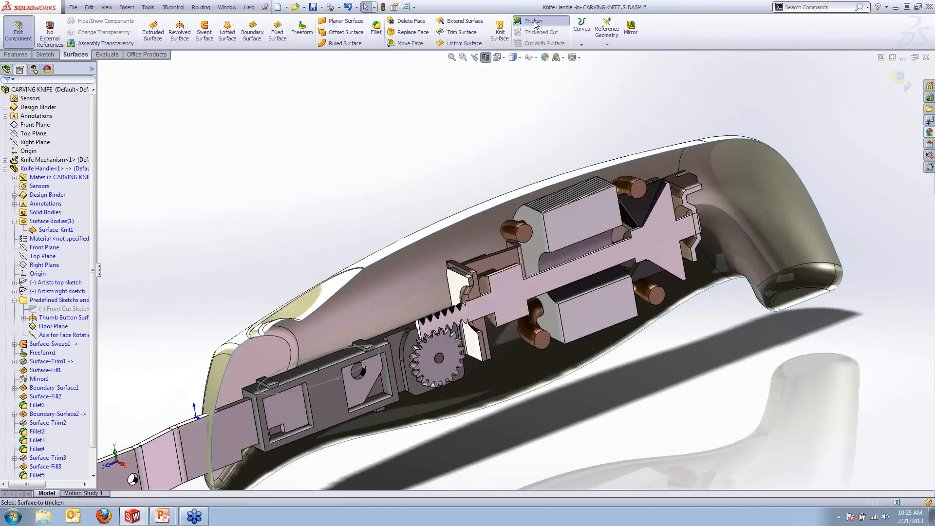
left_click(376, 262)
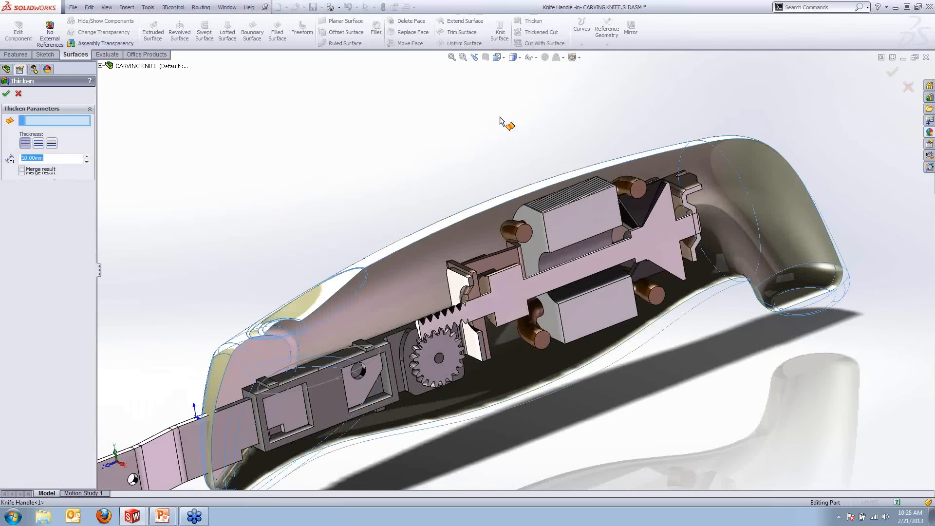
middle_click_drag(273, 220, 249, 194)
left_click_drag(54, 158, 0, 153)
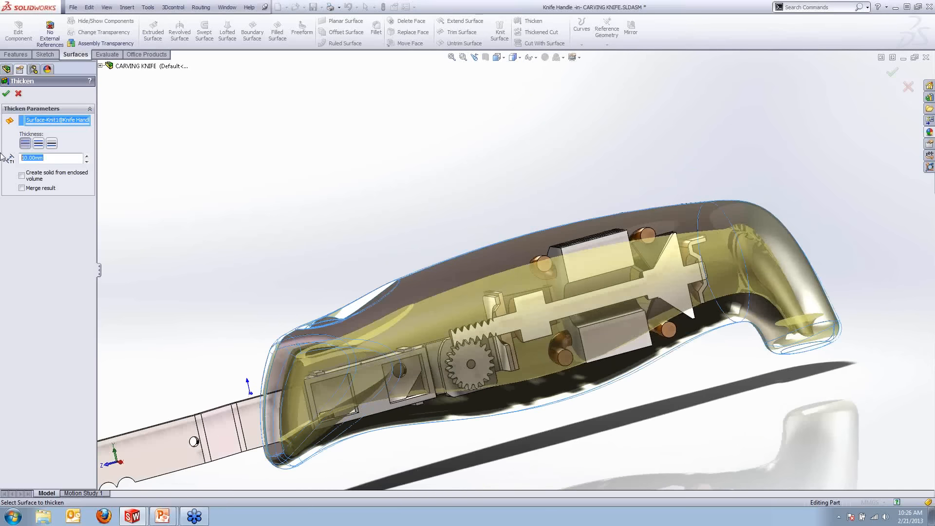
type("2")
key("Return")
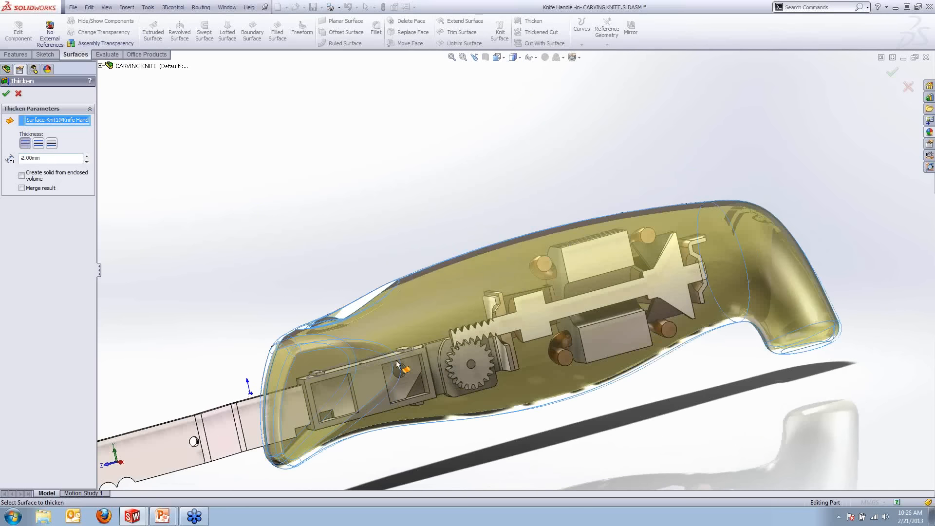
scroll(404, 361, "down", 4)
scroll(404, 360, "up", 2)
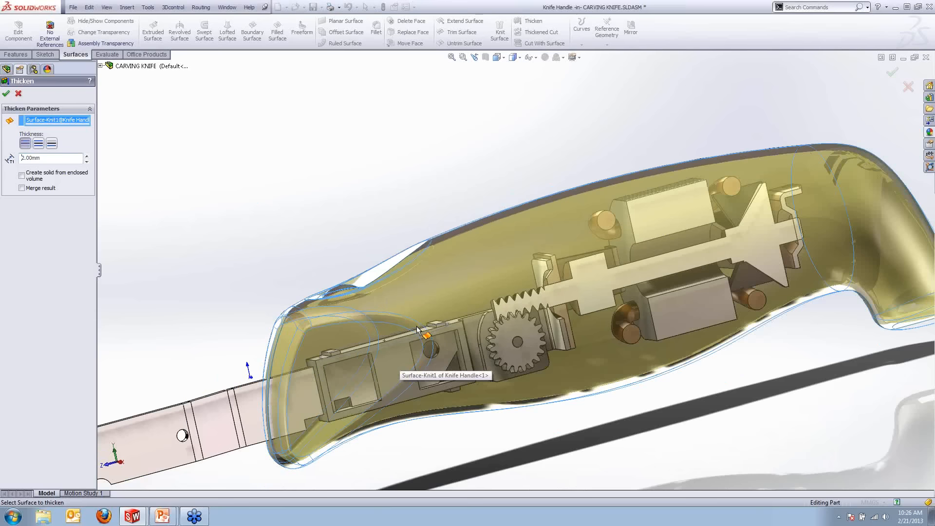
scroll(410, 301, "up", 2)
scroll(411, 301, "up", 5)
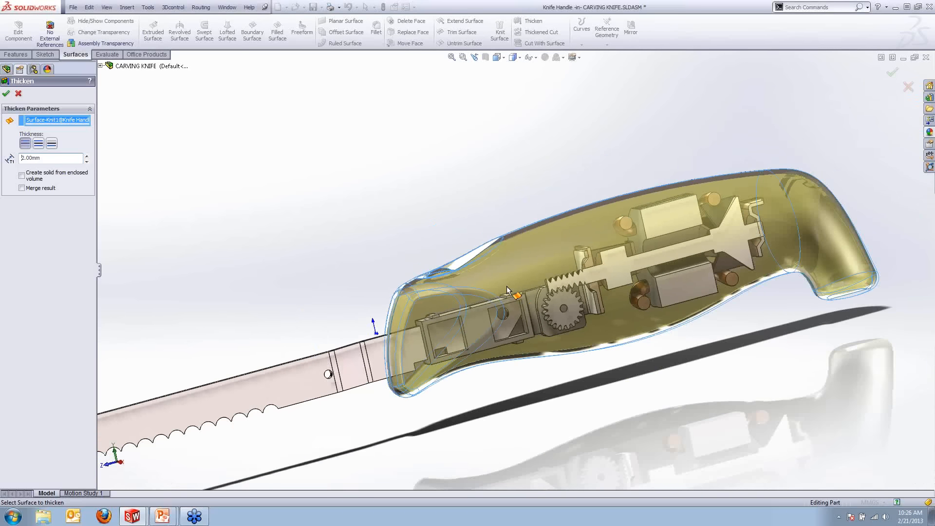
scroll(482, 287, "down", 4)
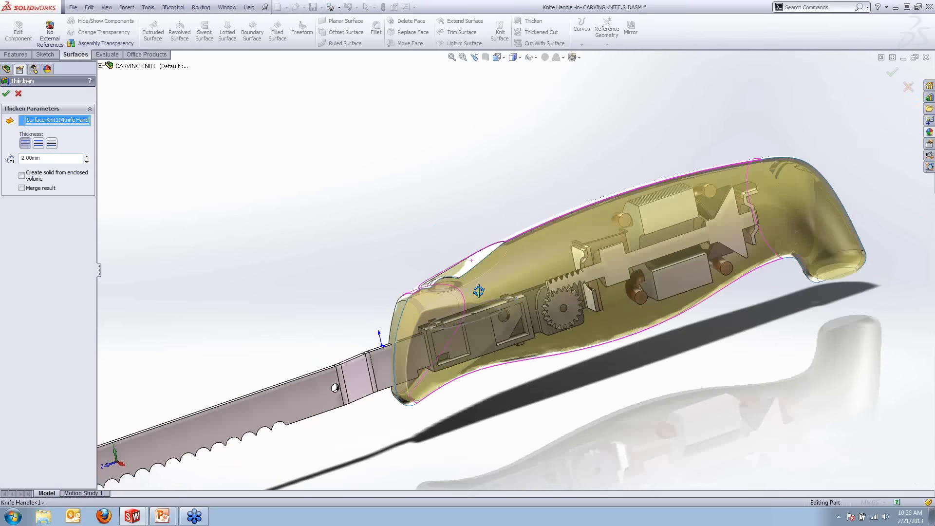
scroll(496, 296, "up", 1)
scroll(545, 299, "down", 1)
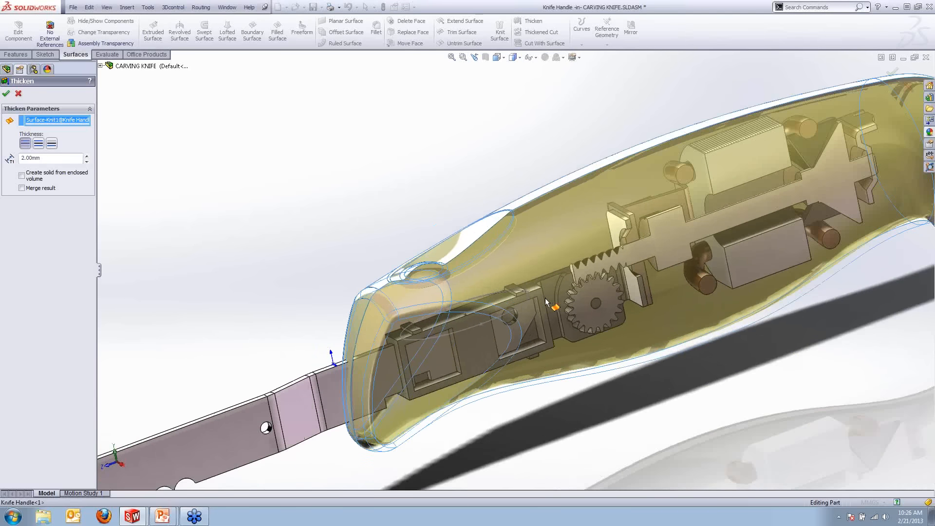
scroll(575, 288, "up", 1)
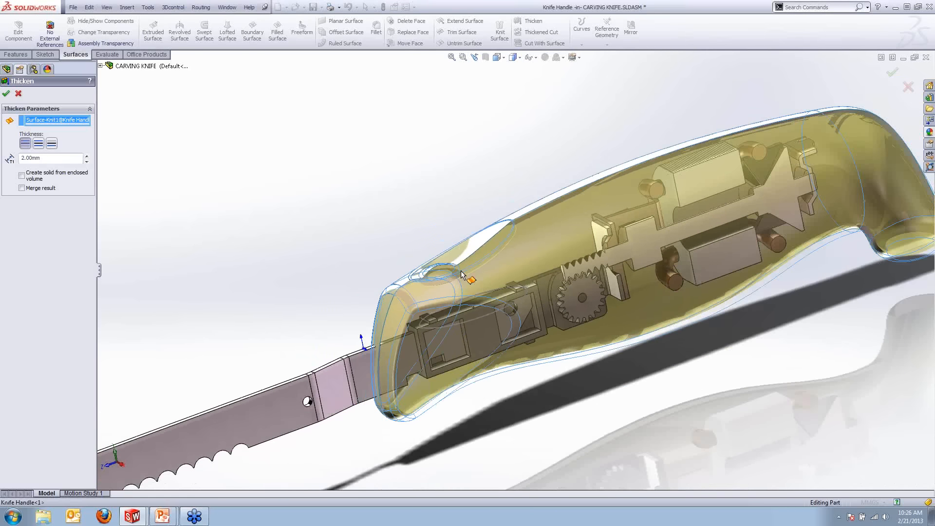
left_click(7, 93)
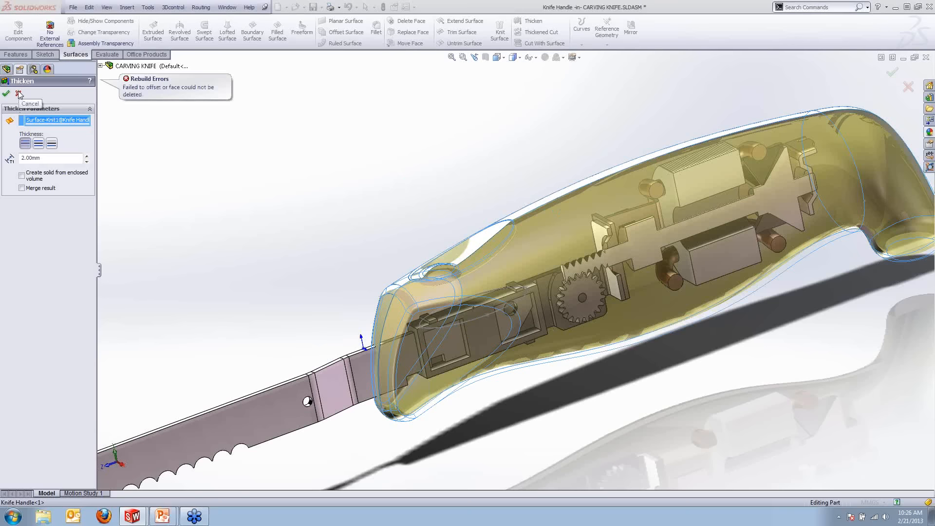
Step: Check the thickness preview at the handle's front end, try thickening the surface 2 mm on both sides, and cancel the command
middle_click_drag(452, 324, 425, 250)
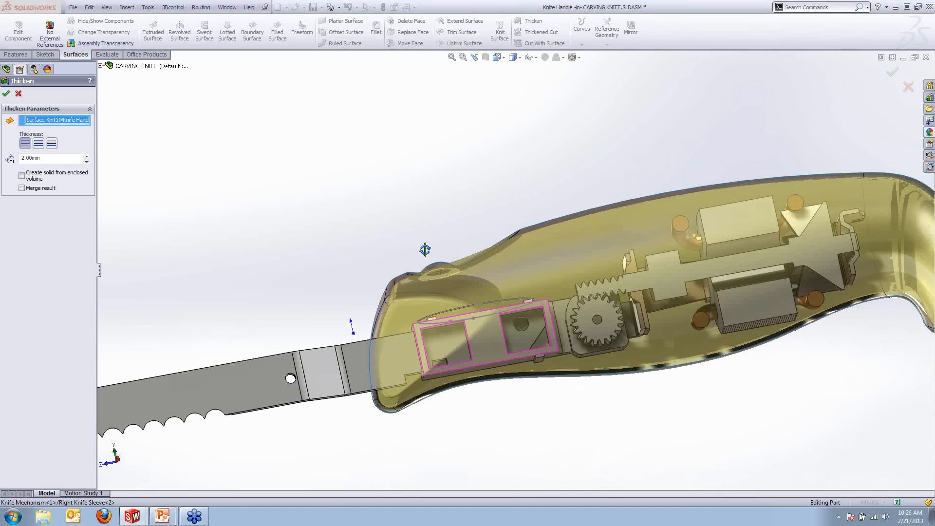
scroll(418, 404, "down", 5)
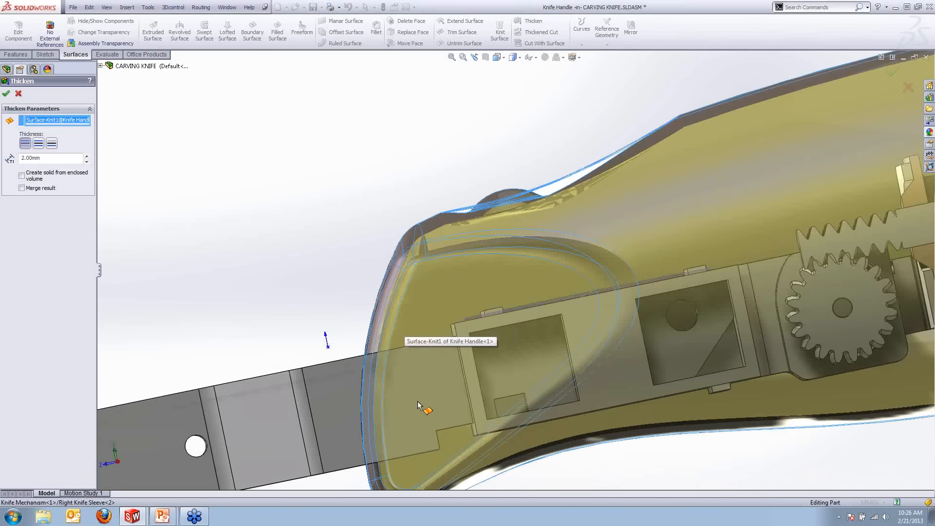
middle_click_drag(418, 405, 530, 407)
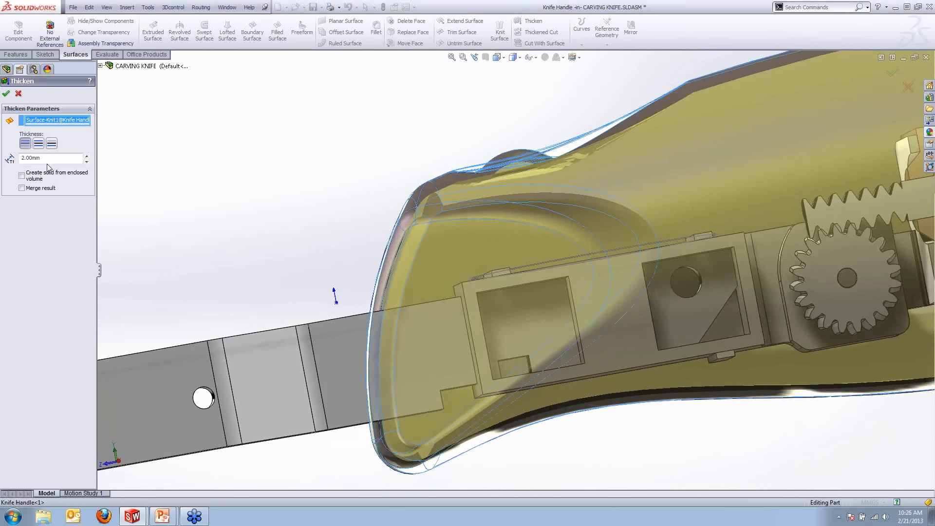
left_click(39, 145)
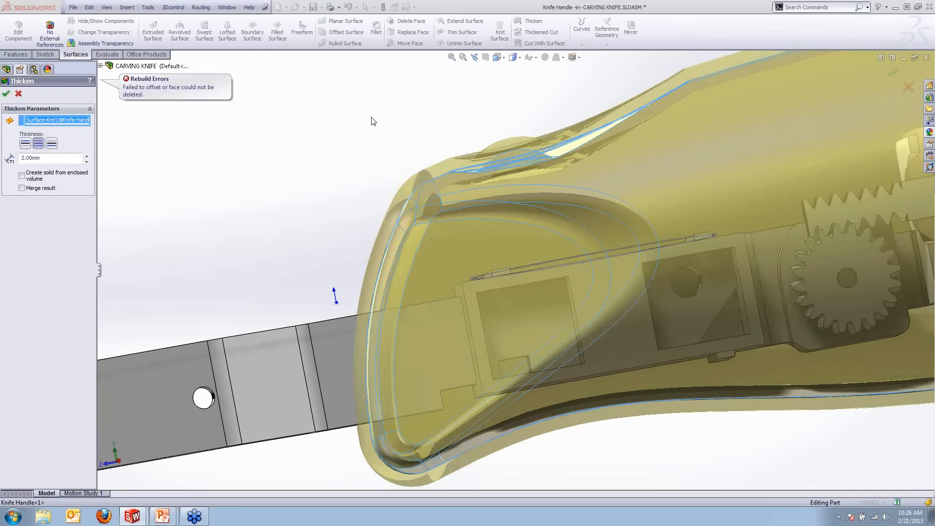
left_click(19, 94)
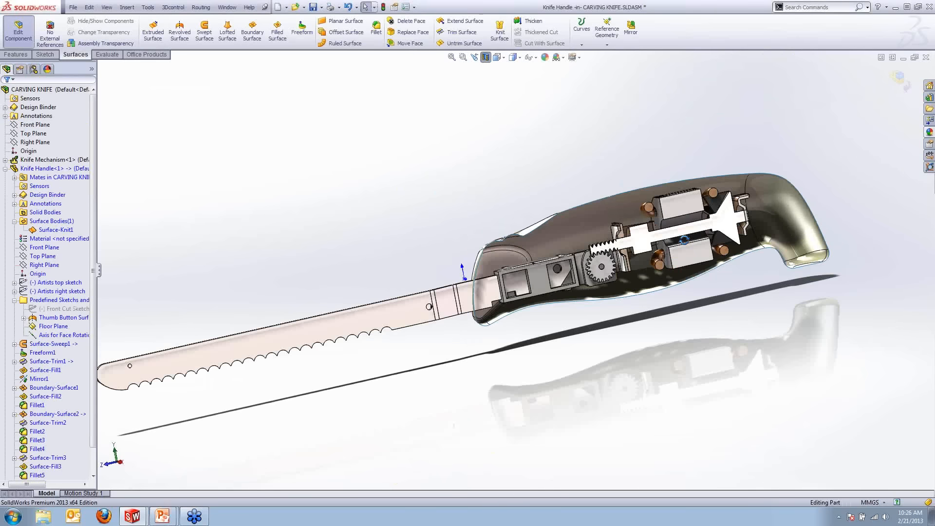
Step: Turn off the section view and open the Knife Handle part in its own window
left_click(485, 57)
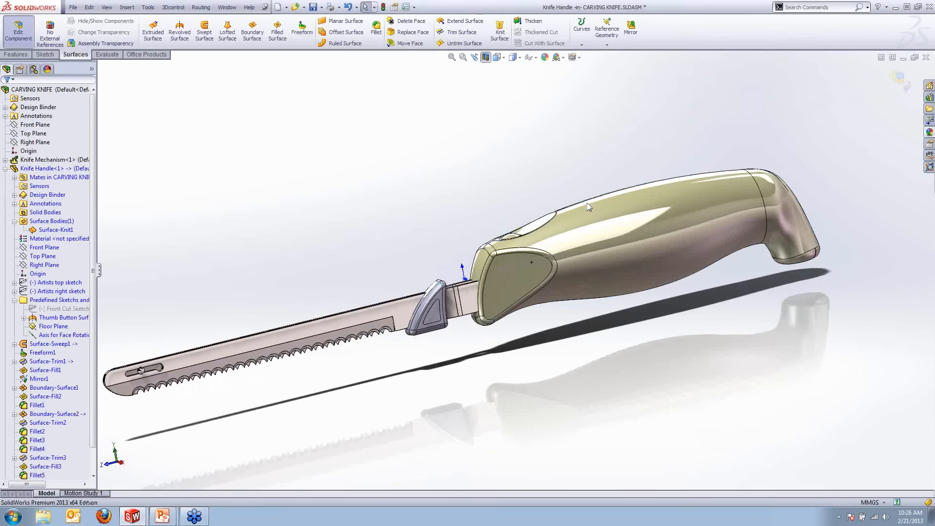
left_click(597, 219)
right_click(615, 192)
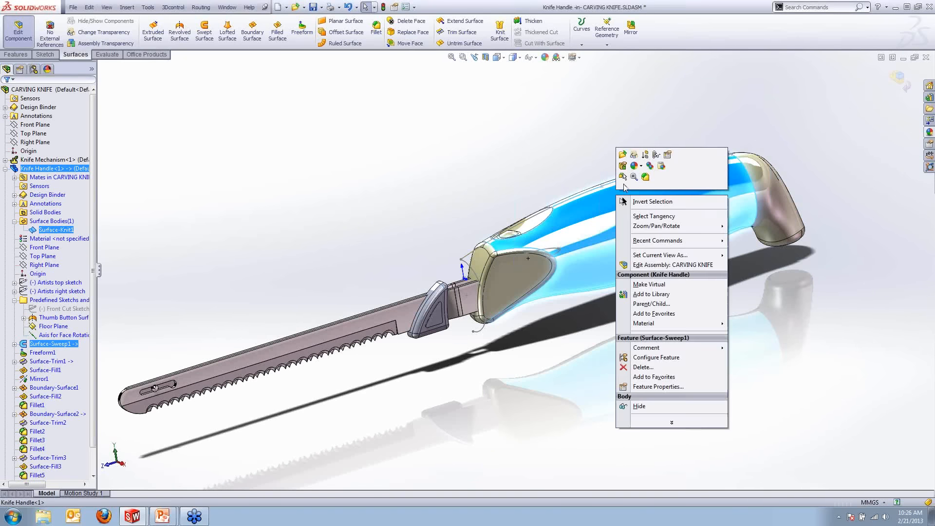
left_click(623, 155)
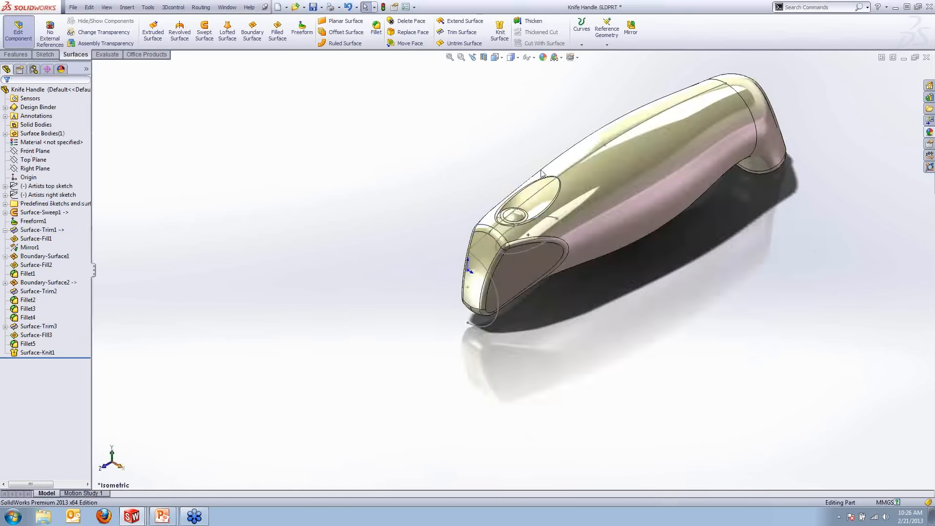
Step: Examine the small fillets around the thumb recess and button, and the neighbouring edges at the handle's front
scroll(608, 190, "down", 5)
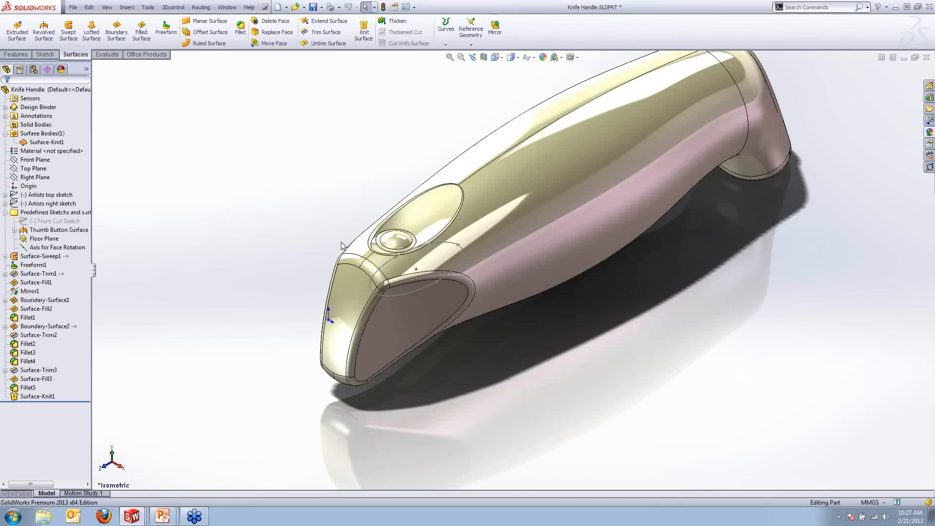
scroll(506, 200, "down", 2)
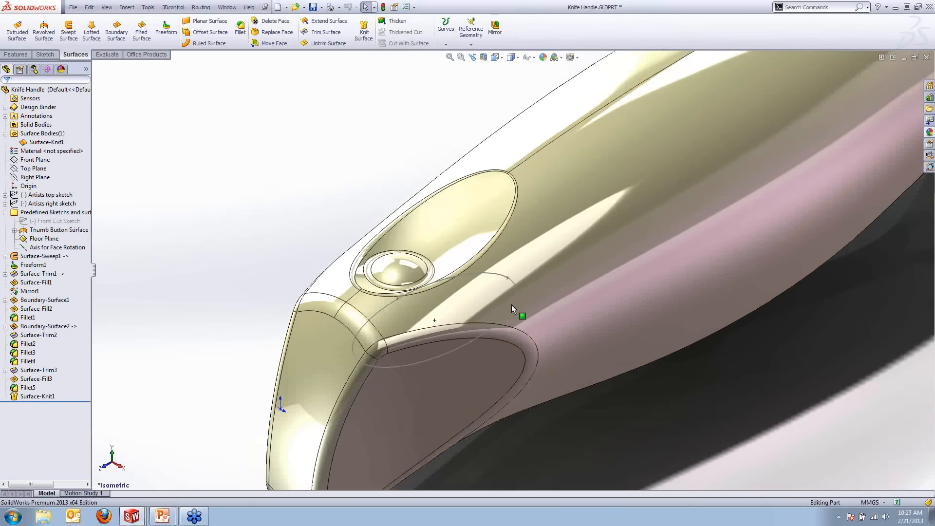
scroll(438, 277, "down", 3)
mouse_move(438, 271)
middle_mouse_down()
mouse_move(440, 298)
mouse_move(441, 284)
middle_mouse_up()
scroll(451, 326, "up", 4)
scroll(453, 337, "up", 4)
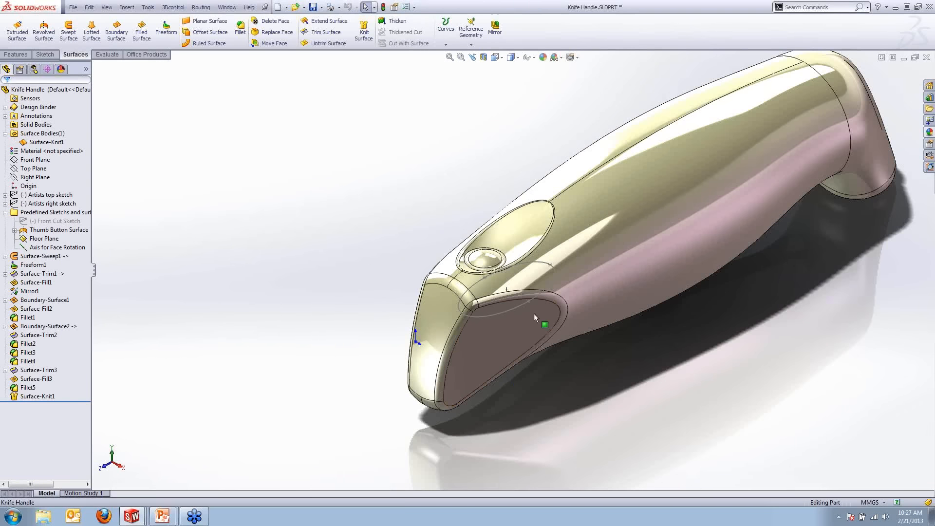
middle_click_drag(783, 226, 450, 288)
scroll(450, 288, "down", 6)
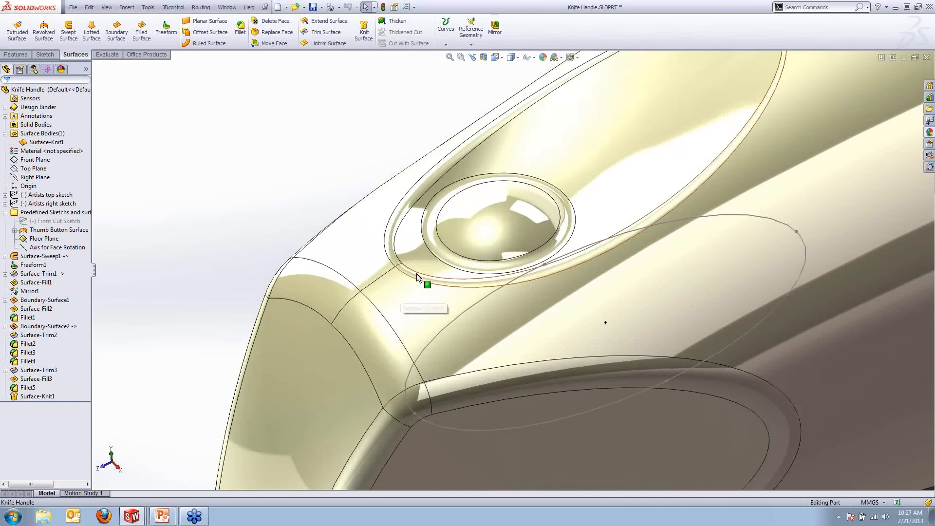
Step: Set the radius of the fillet around the thumb recess and button edges to 2 mm
left_click(416, 274)
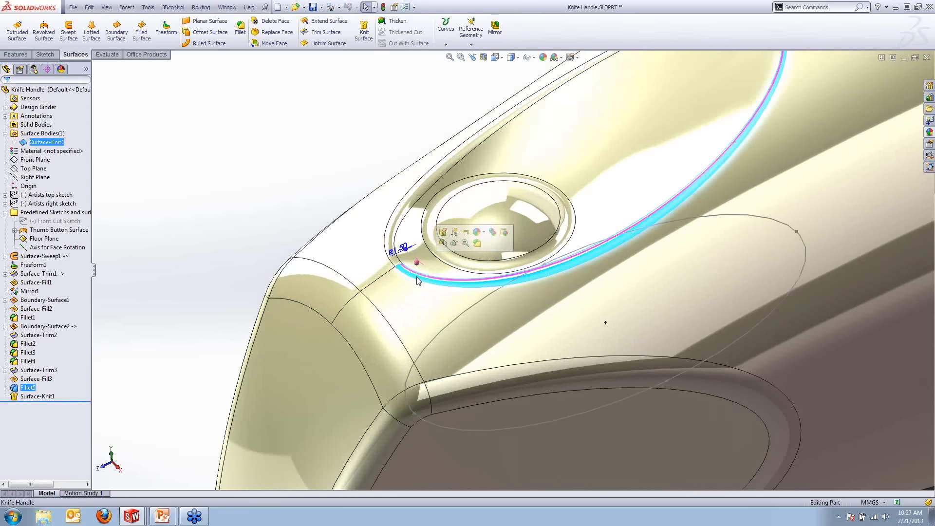
left_click(443, 232)
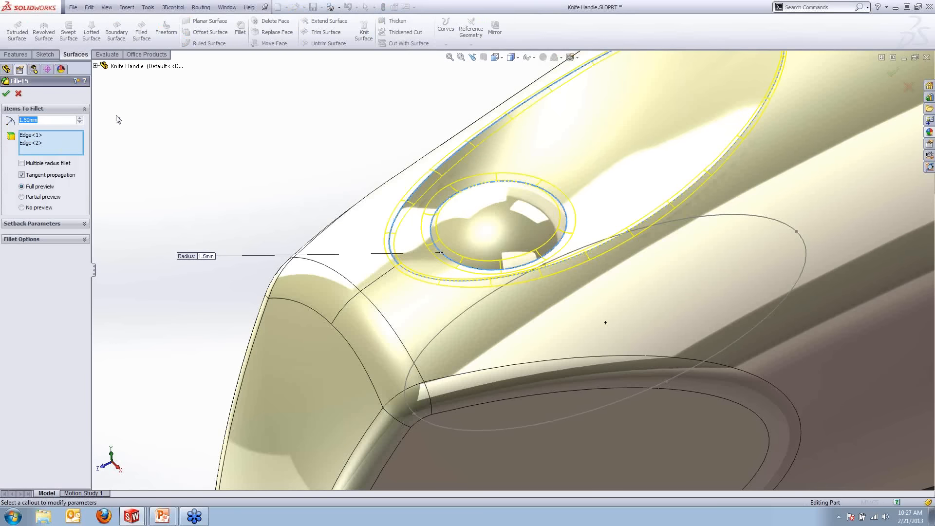
type("2")
key("Return")
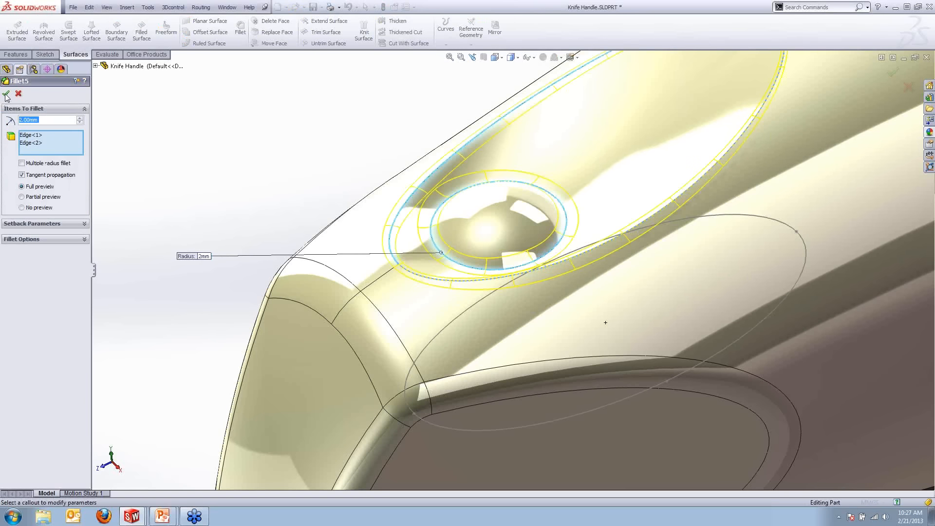
Step: Save and close the Knife Handle part, and rebuild the carving knife assembly with the changed part
scroll(643, 189, "up", 5)
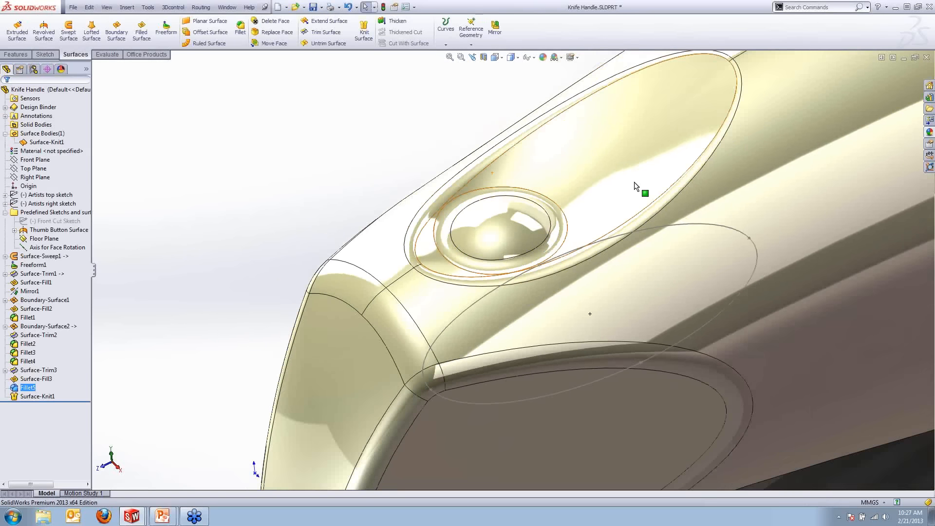
scroll(687, 193, "up", 5)
scroll(741, 156, "down", 1)
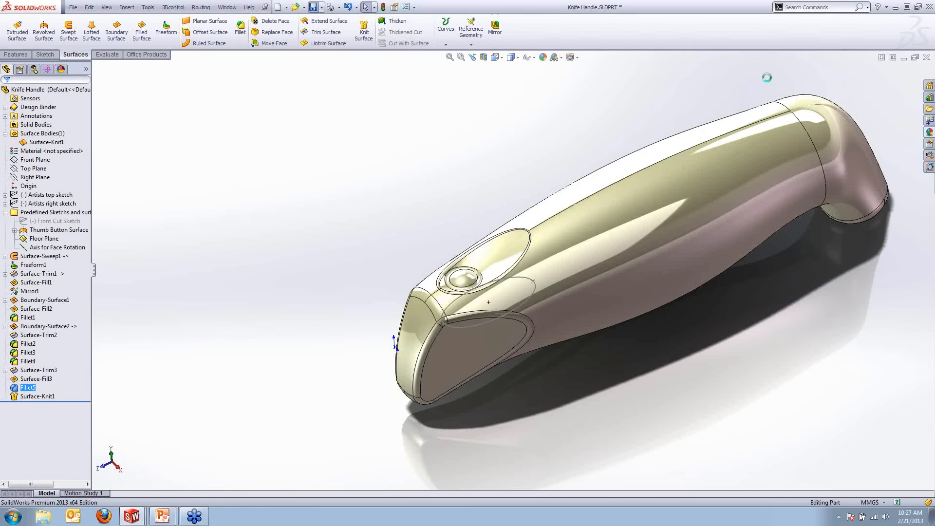
left_click(313, 7)
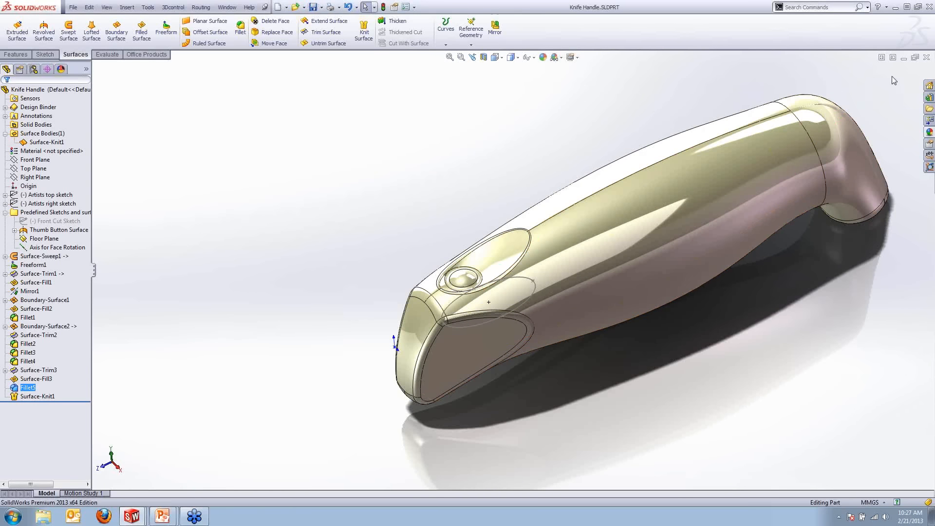
left_click(927, 58)
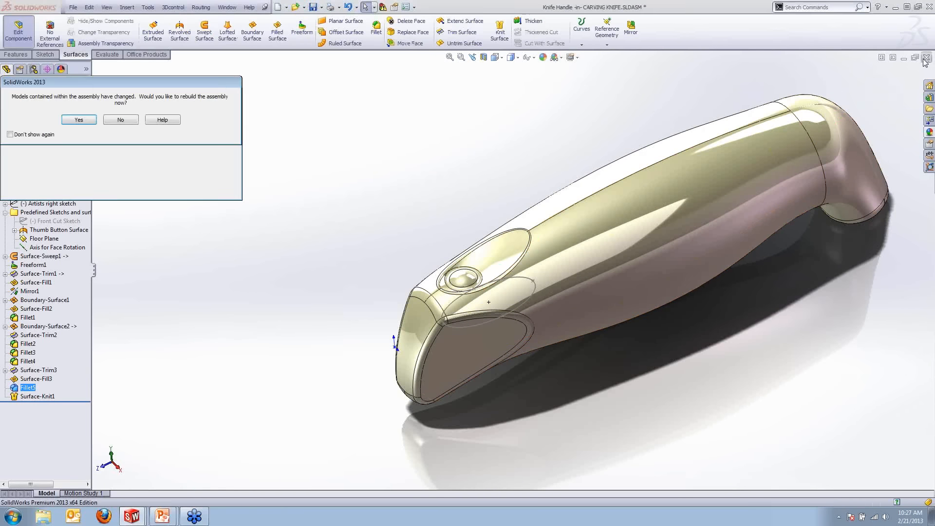
left_click(82, 119)
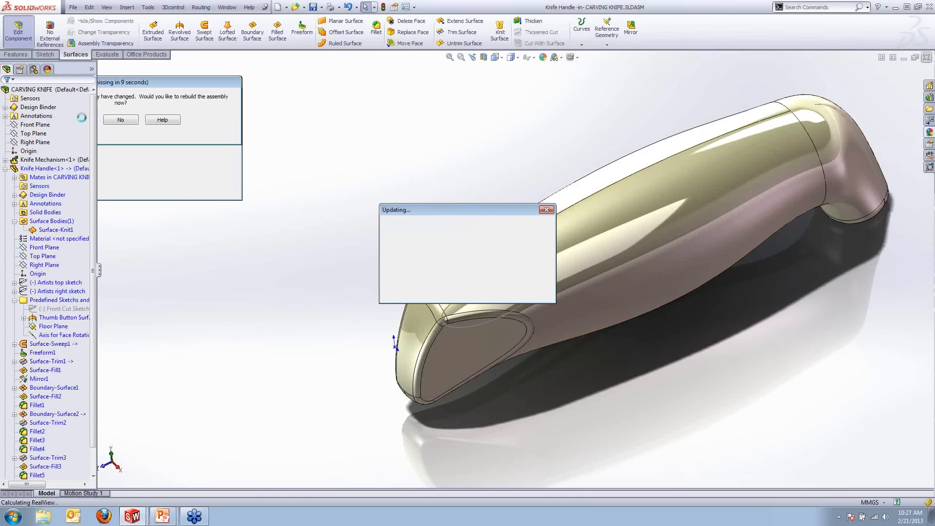
Step: Retry the Thicken of the knitted handle surface in the assembly, using a single-sided thickness of 2 mm
scroll(616, 220, "down", 5)
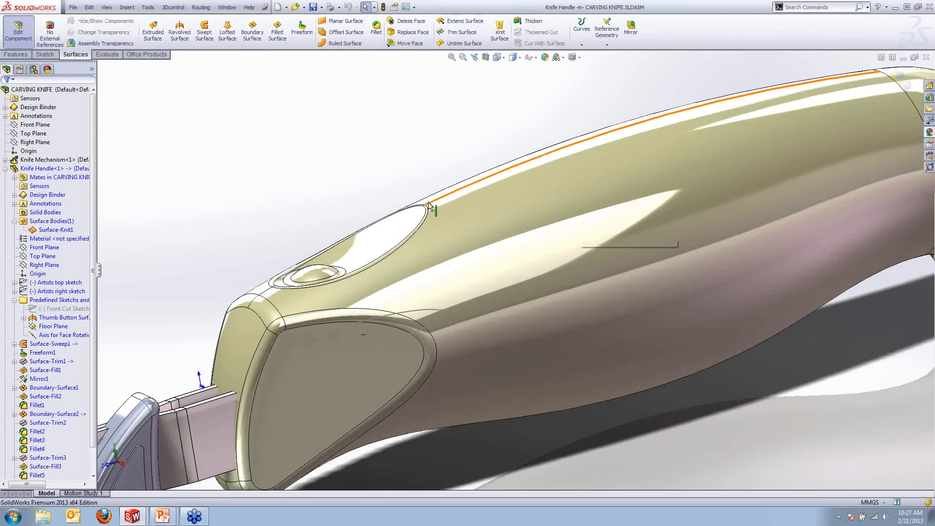
scroll(428, 203, "up", 2)
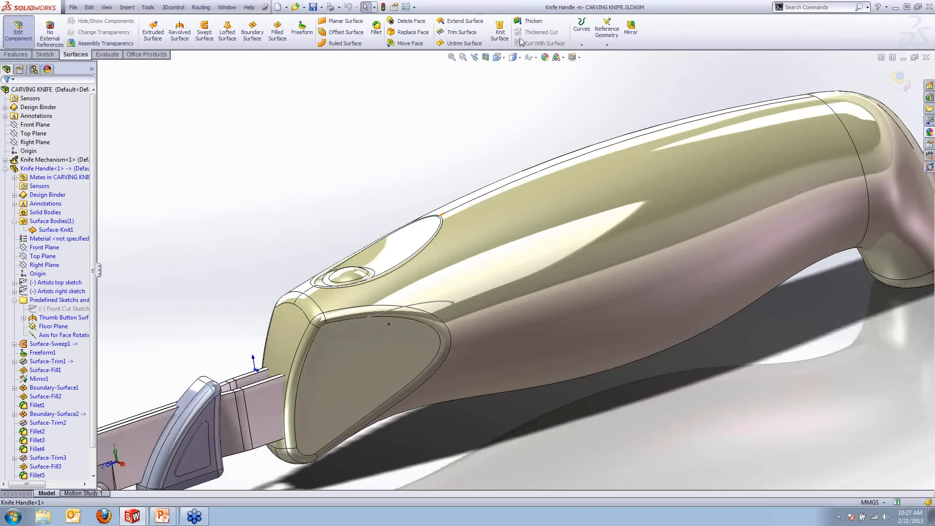
left_click(531, 21)
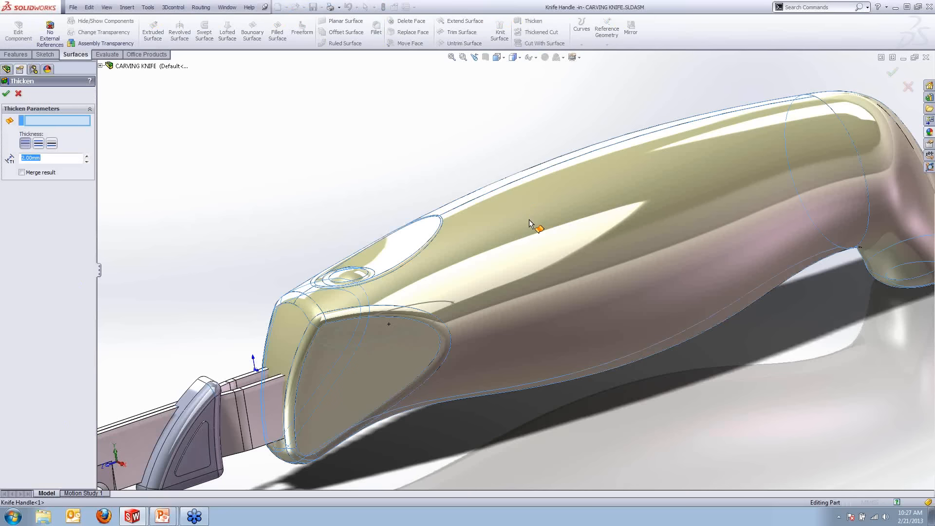
left_click(530, 224)
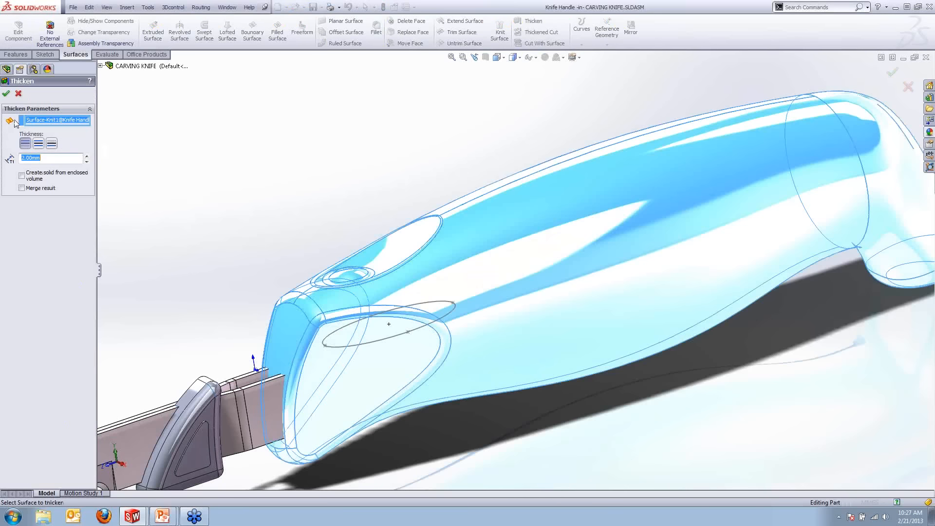
left_click(6, 94)
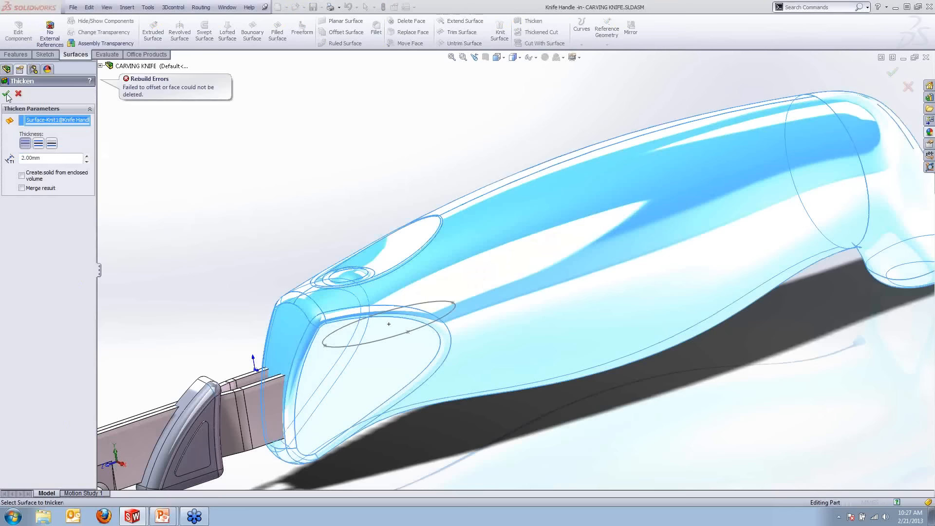
Step: Try the Thicken of the knitted handle surface with a reduced thickness of 1 mm
left_click(52, 157)
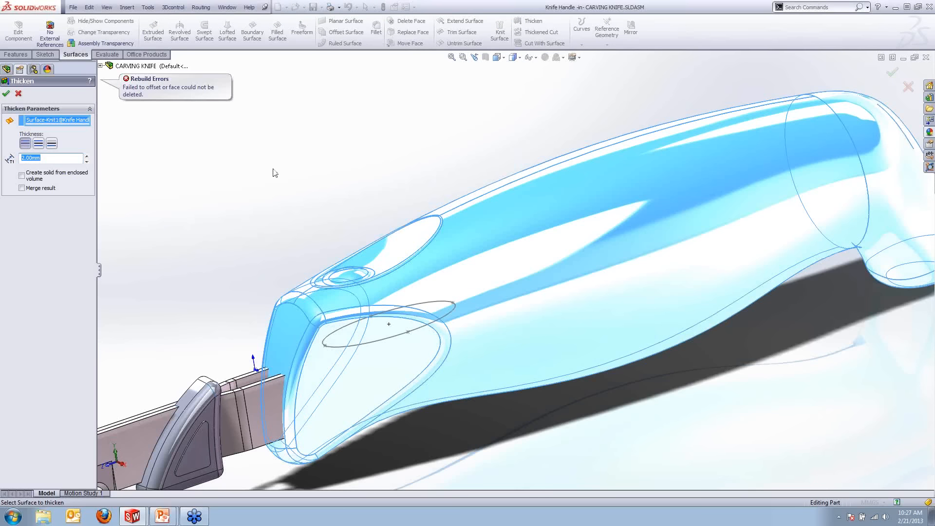
type("1")
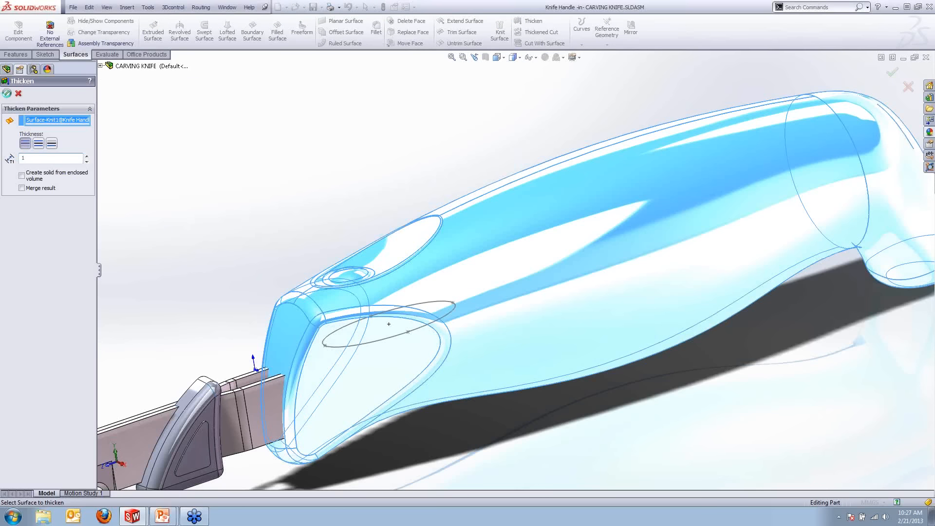
left_click(6, 94)
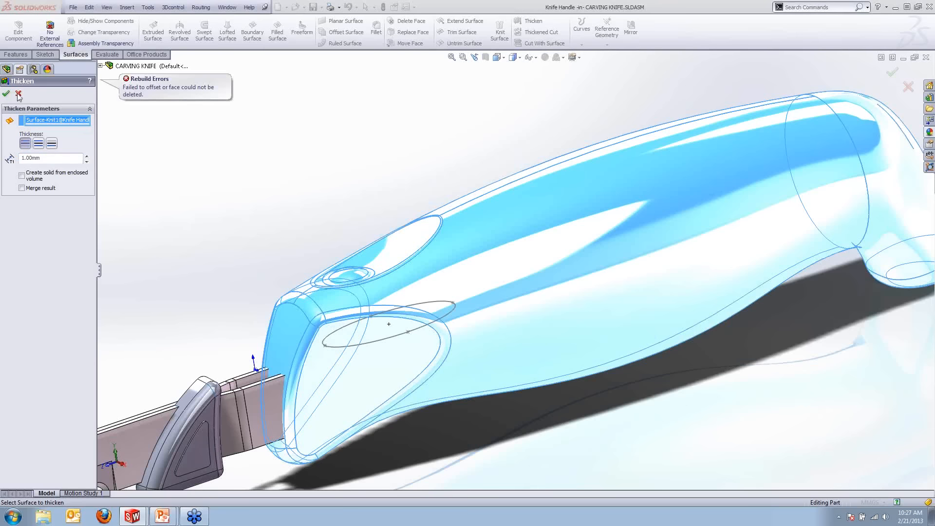
left_click(18, 94)
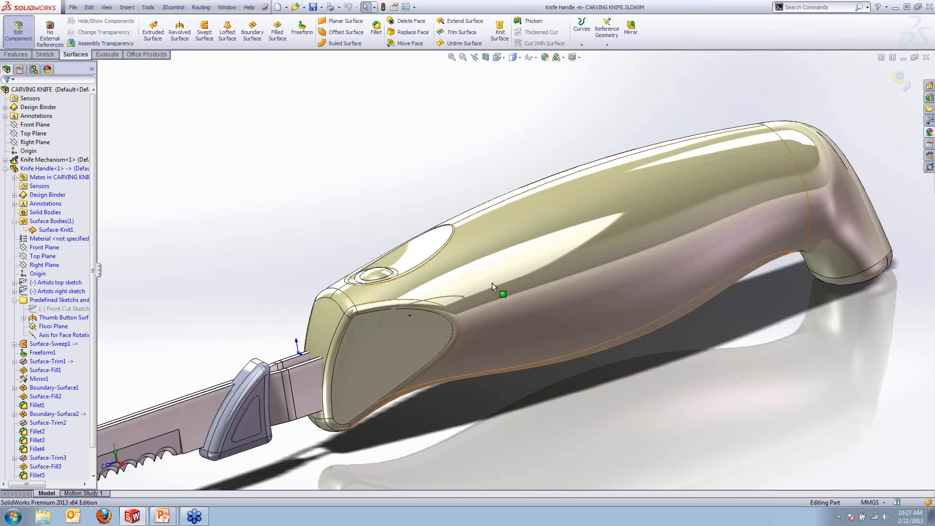
Step: Open the Knife Handle part from the assembly in its own window
left_click(507, 233)
right_click(523, 223)
left_click(529, 205)
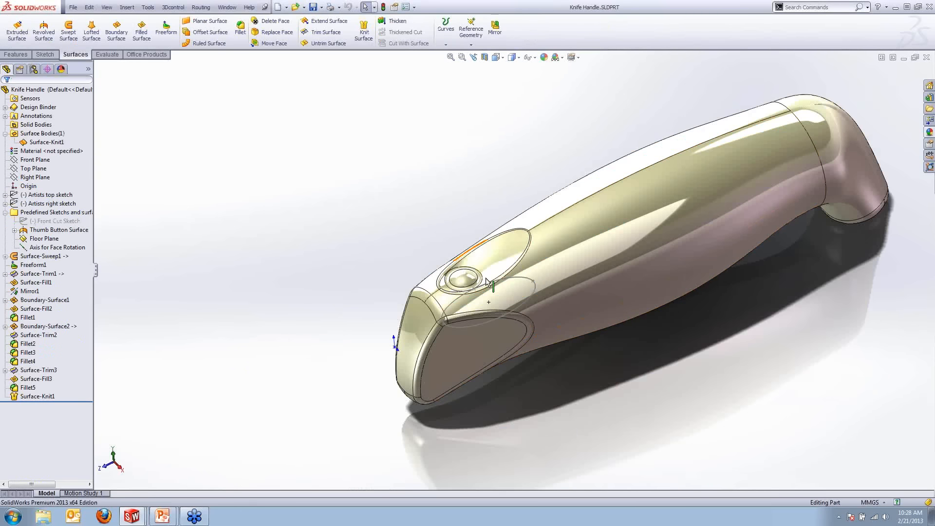
middle_click_drag(524, 276, 495, 255)
scroll(495, 256, "down", 3)
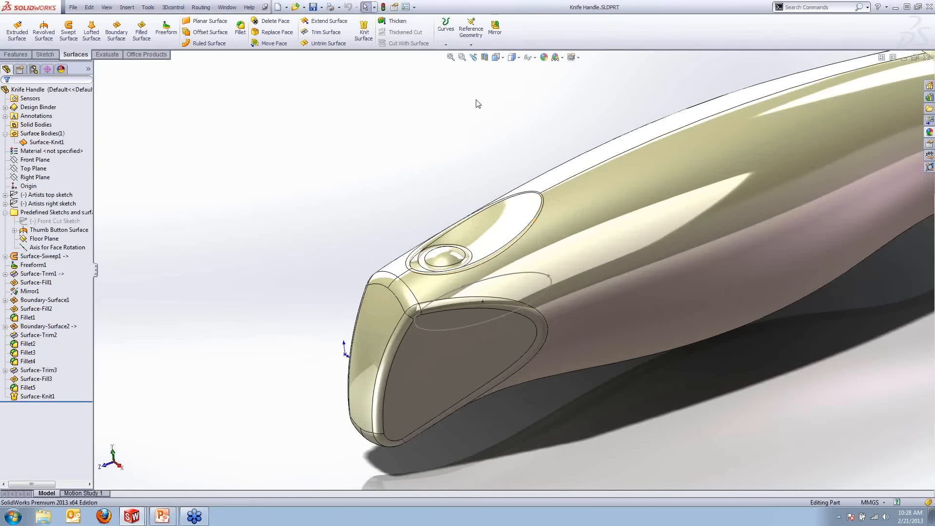
Step: Examine the handle's interior below the thumb recess in a section view parallel to the Front Plane, offset to -25 mm
left_click(484, 57)
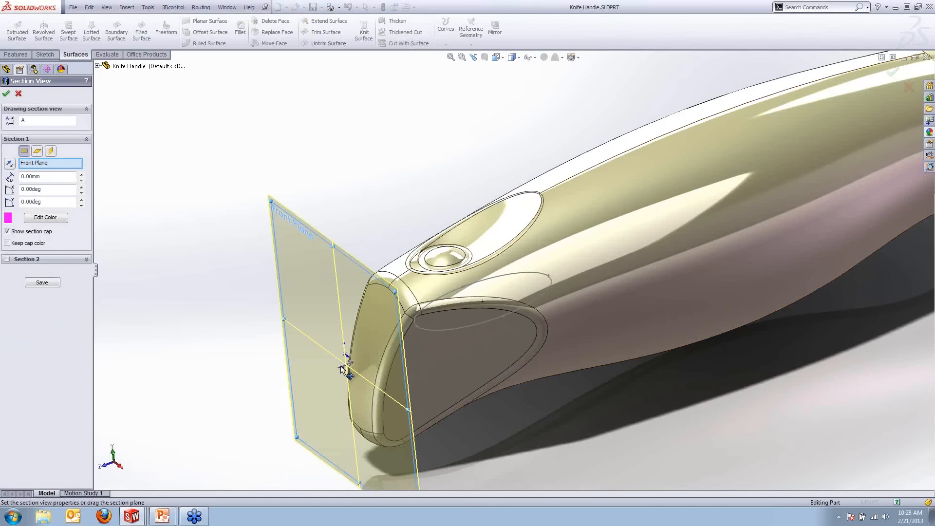
left_click_drag(348, 368, 437, 336)
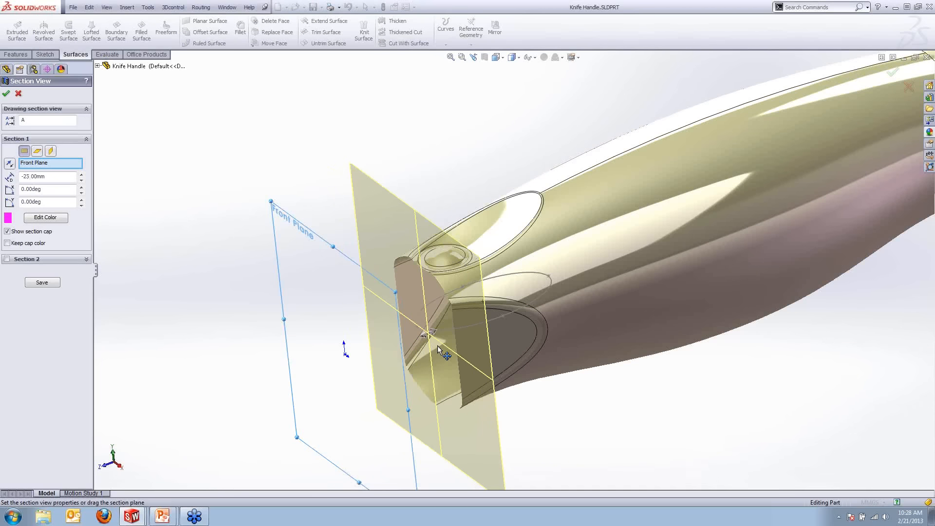
key("ctrl+1")
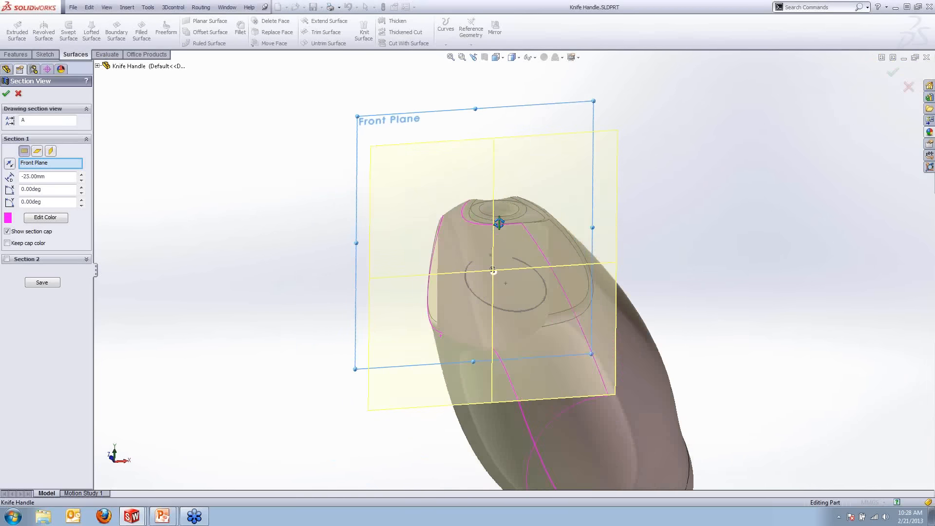
middle_click_drag(512, 270, 492, 278)
scroll(492, 277, "down", 10)
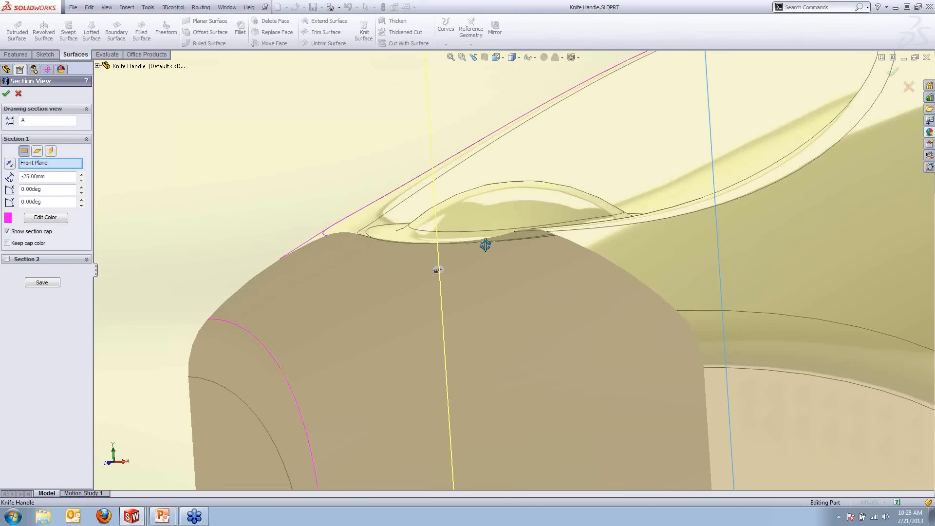
middle_click_drag(485, 245, 648, 273)
scroll(483, 213, "up", 5)
scroll(649, 276, "up", 5)
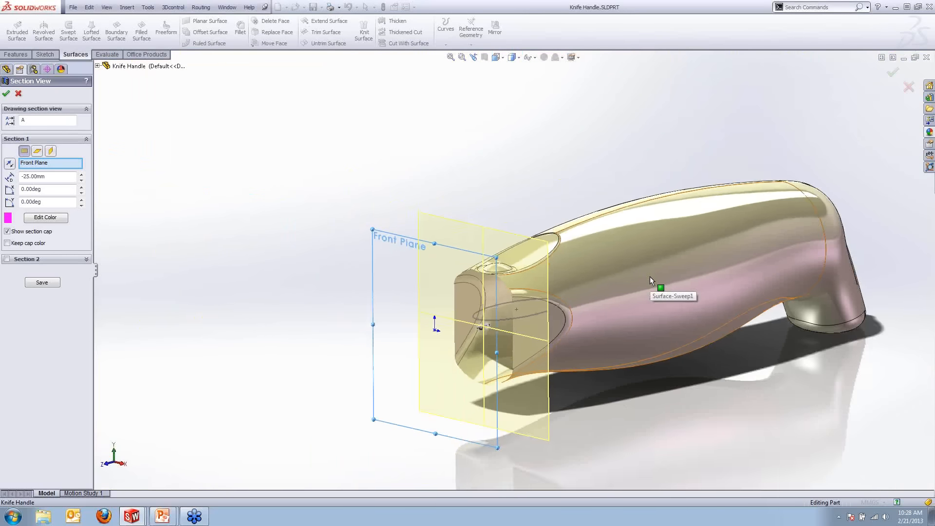
left_click(6, 93)
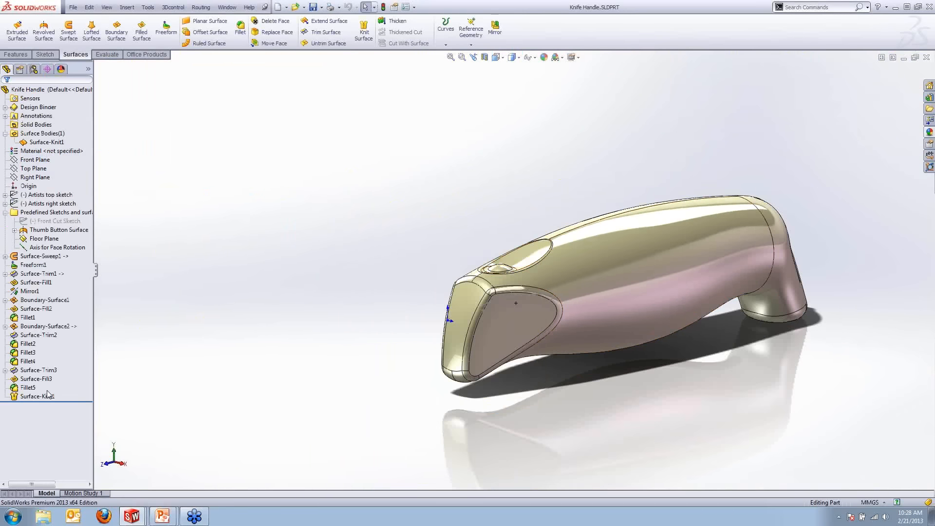
Step: Roll the part back to just after Fillet4 and knit the main handle surface together with the rear end surface
left_click_drag(77, 400, 78, 366)
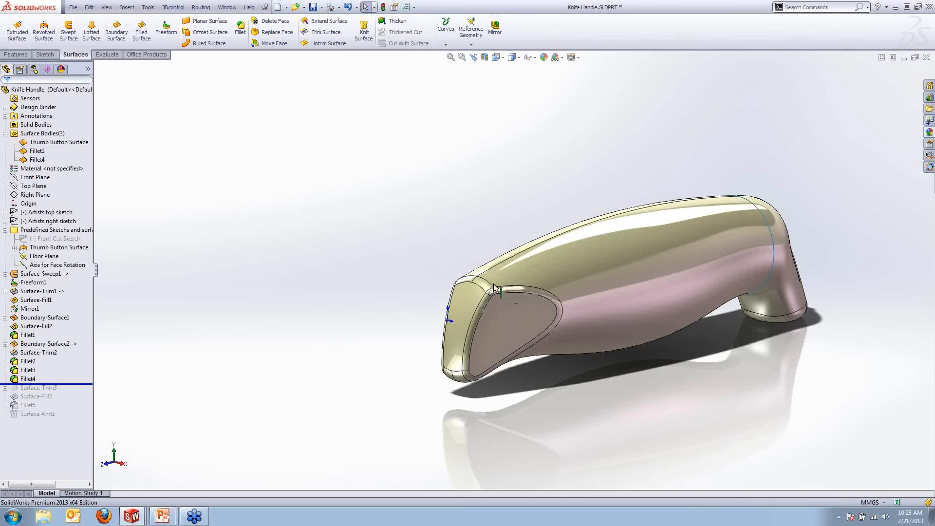
scroll(523, 258, "down", 3)
scroll(523, 258, "up", 2)
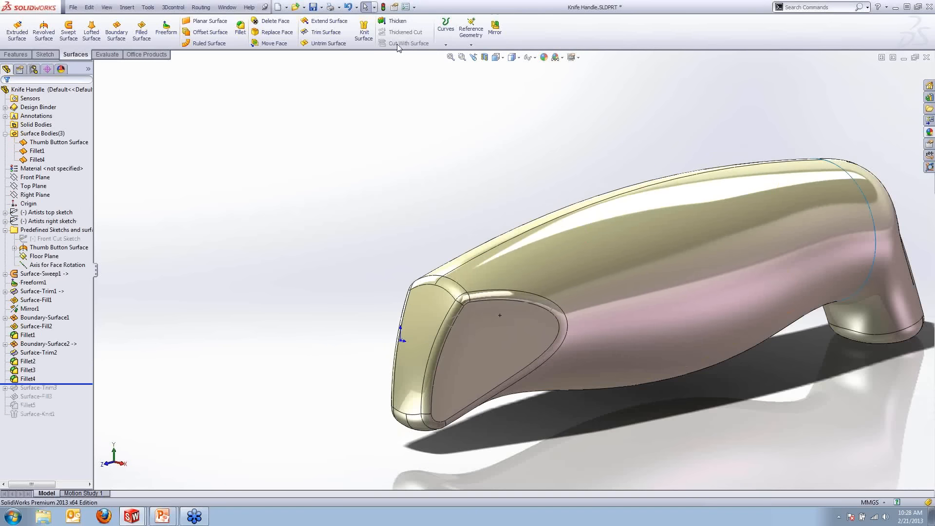
left_click(365, 34)
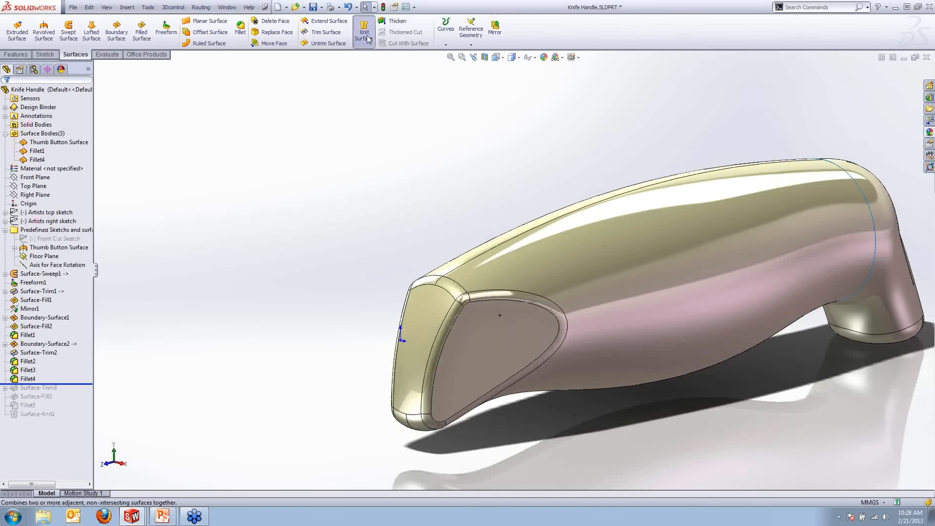
left_click(666, 284)
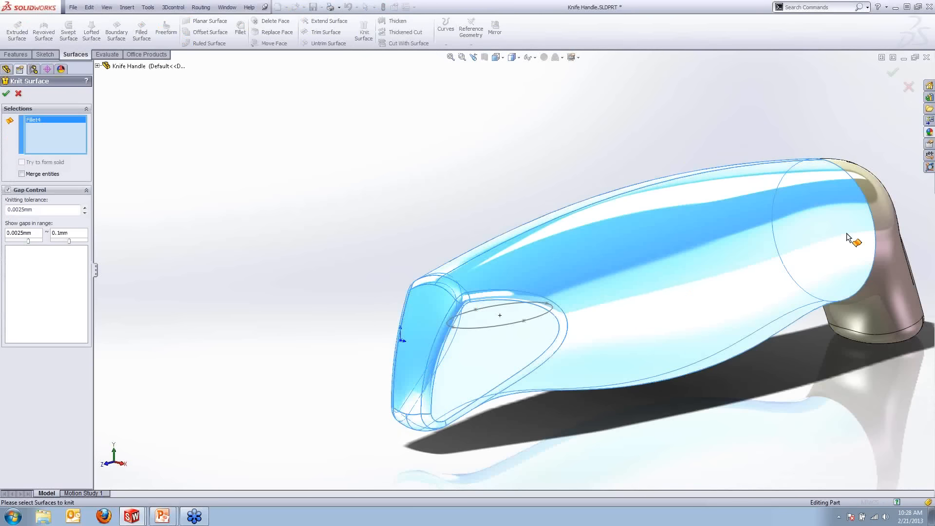
left_click(887, 238)
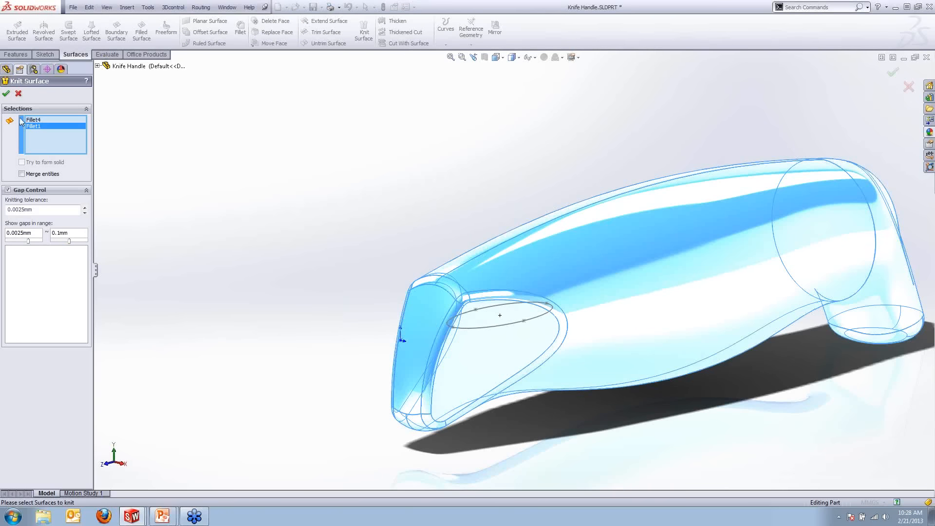
left_click(6, 94)
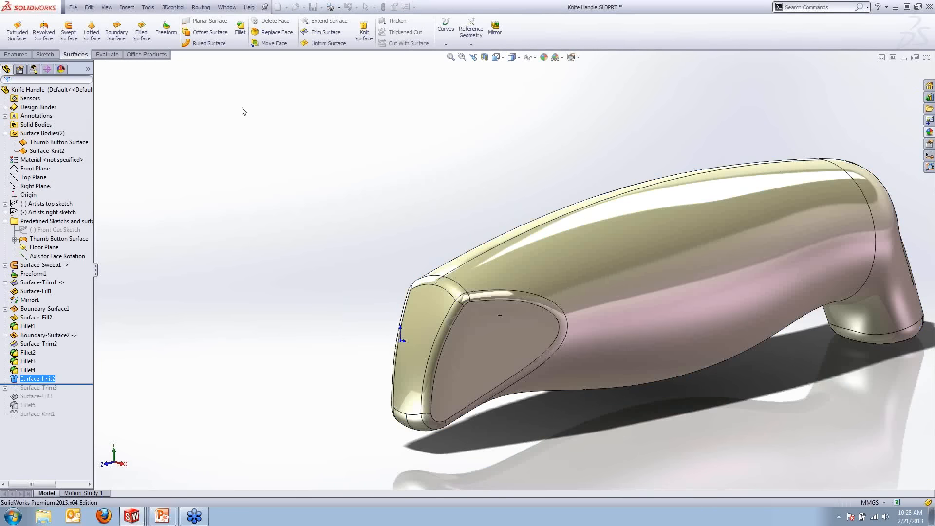
Step: Try to thicken the newly knitted handle surface on one side by 2 mm
left_click(396, 21)
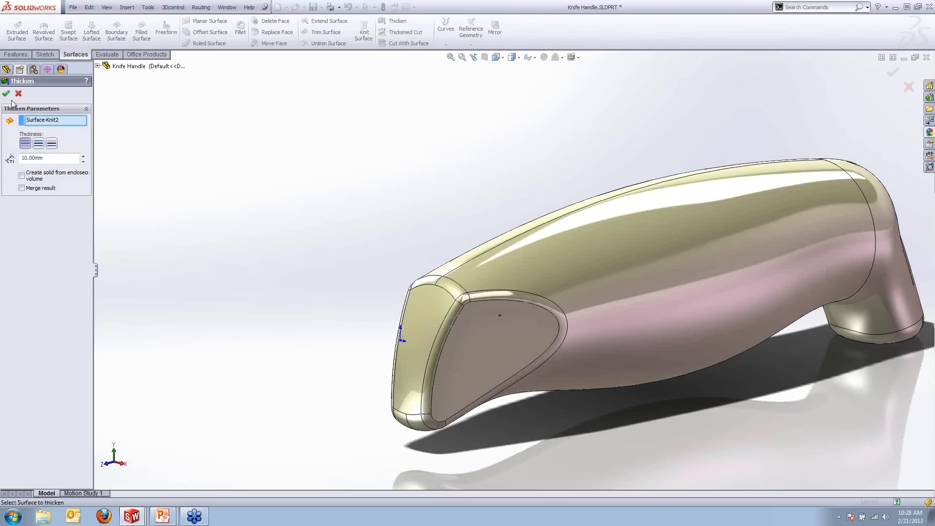
left_click_drag(1, 163, 0, 162)
type("2")
key("Return")
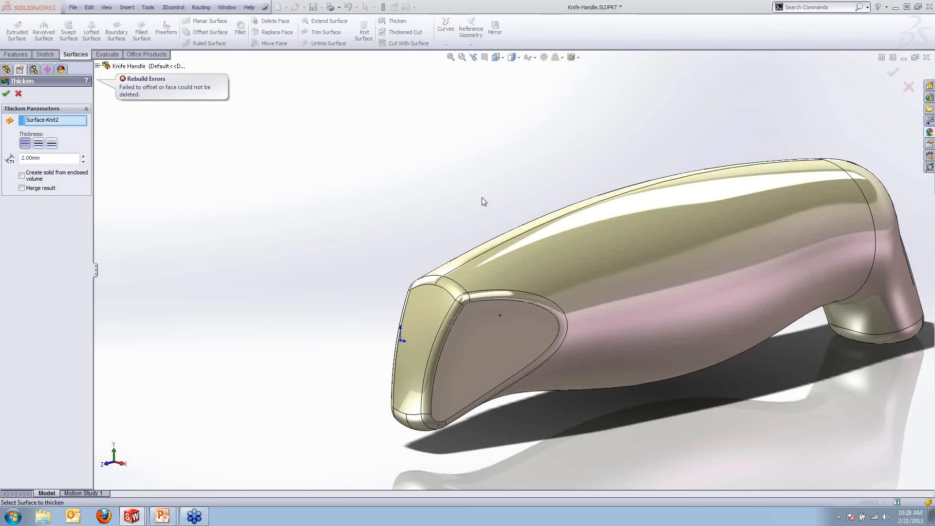
left_click(18, 94)
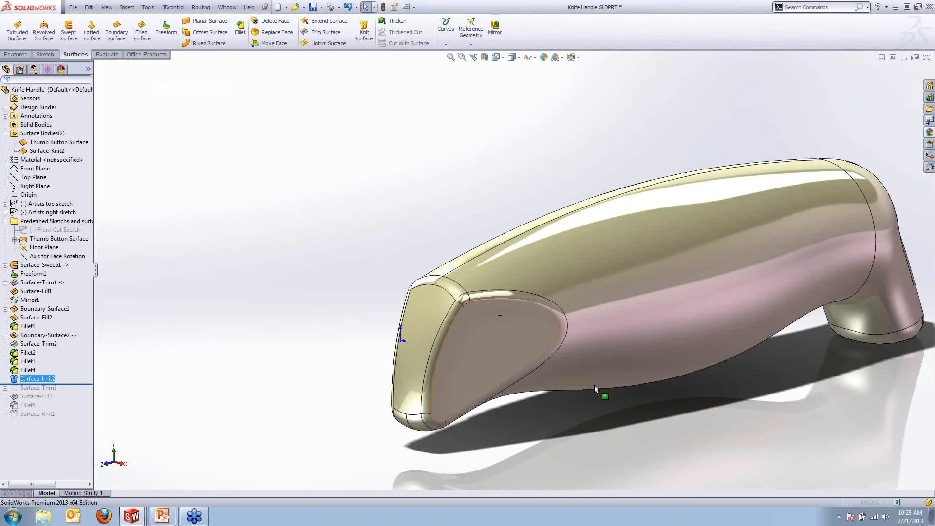
Step: Check which surface bodies the rolled-back part contains and suppress the Thumb Button Surface feature
middle_click_drag(606, 407, 330, 327)
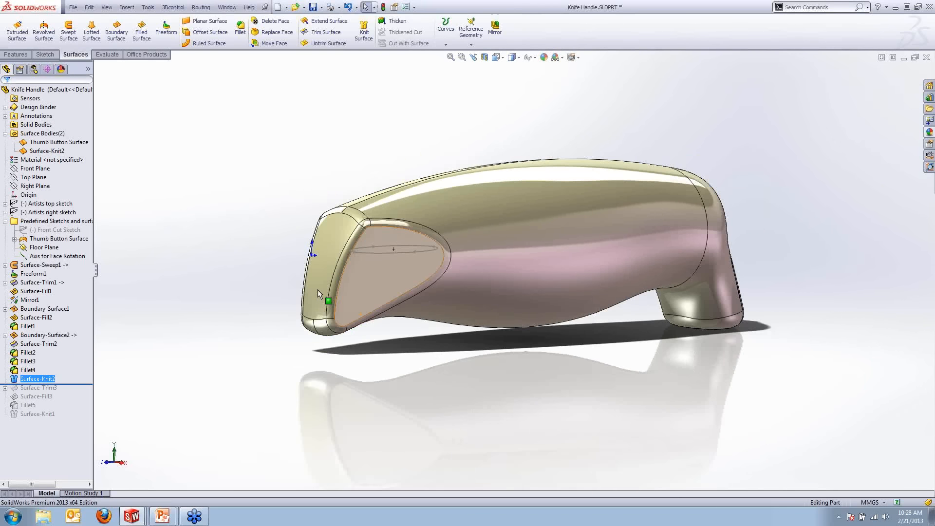
scroll(317, 289, "down", 5)
left_click(58, 142)
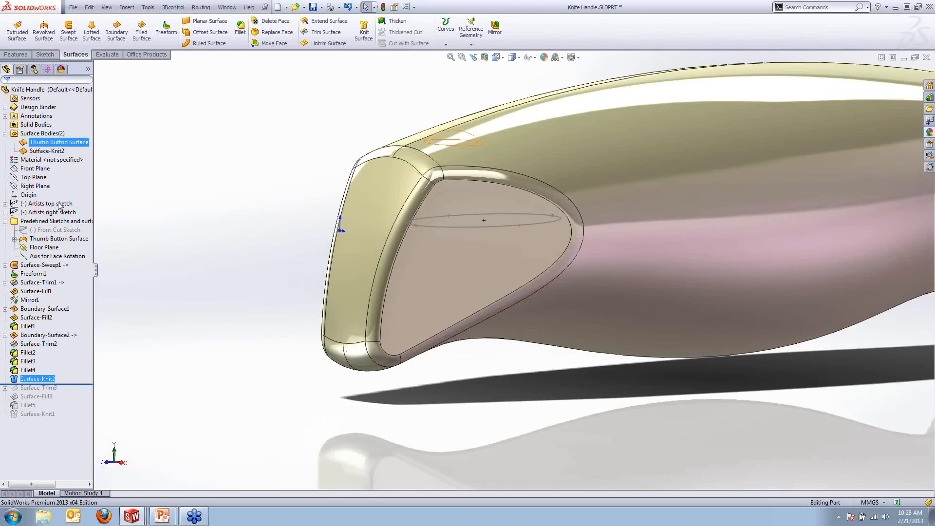
right_click(44, 378)
left_click(151, 208)
left_click(45, 152)
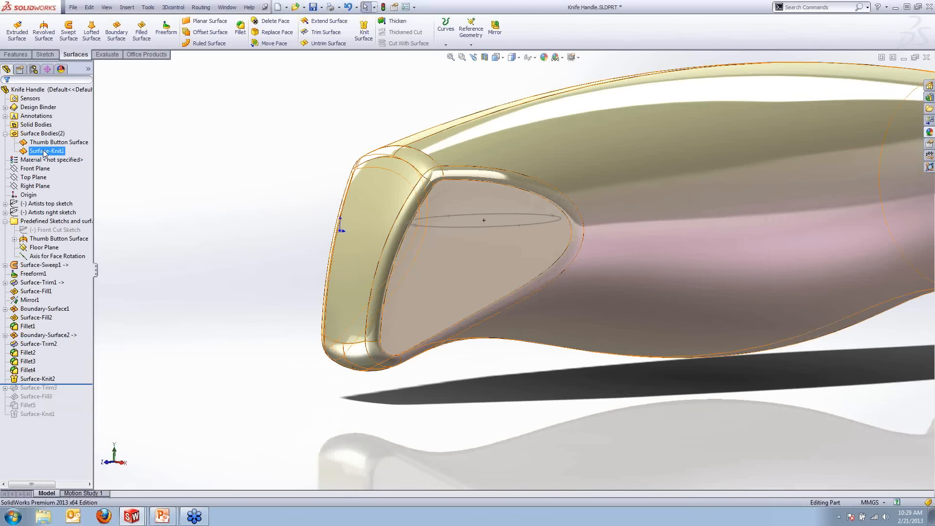
left_click(48, 142)
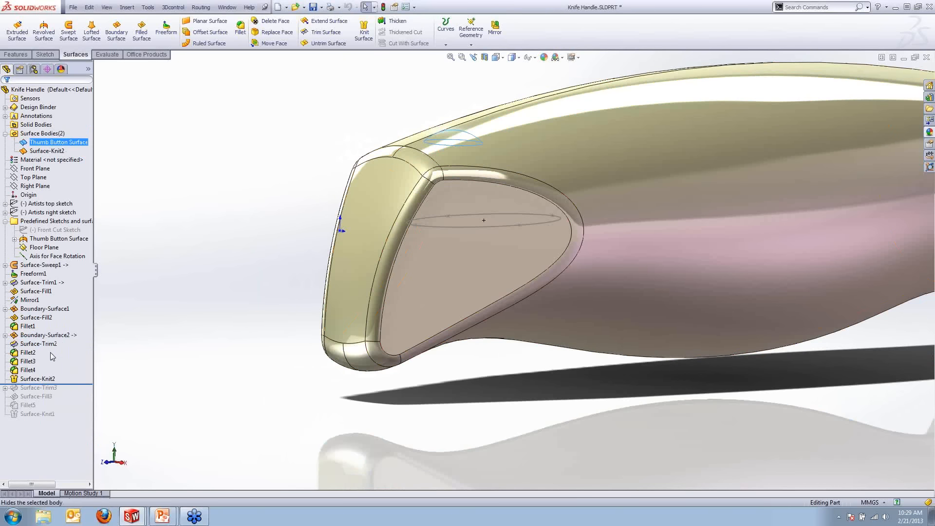
right_click(58, 239)
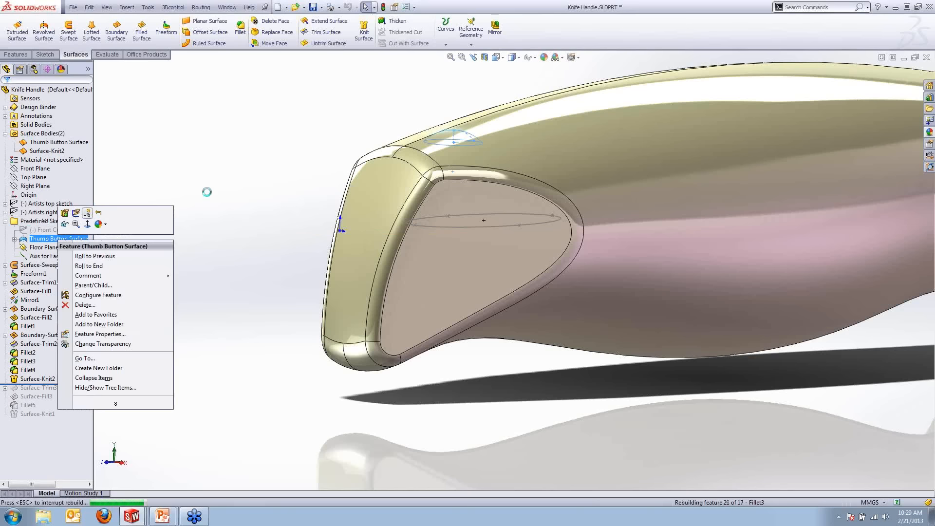
Step: Retry the 2 mm single-sided Thicken of the knitted handle surface with the thumb button surface suppressed
left_click(397, 21)
left_click(444, 203)
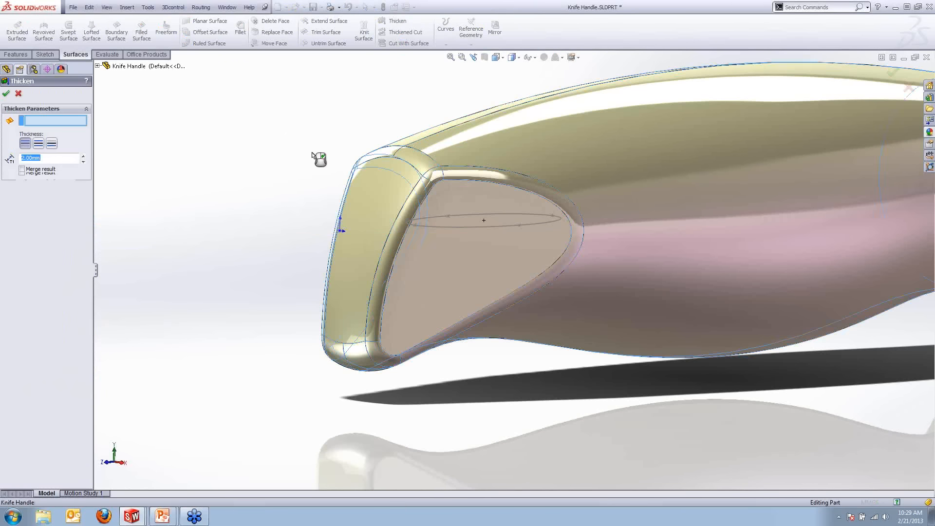
left_click(6, 94)
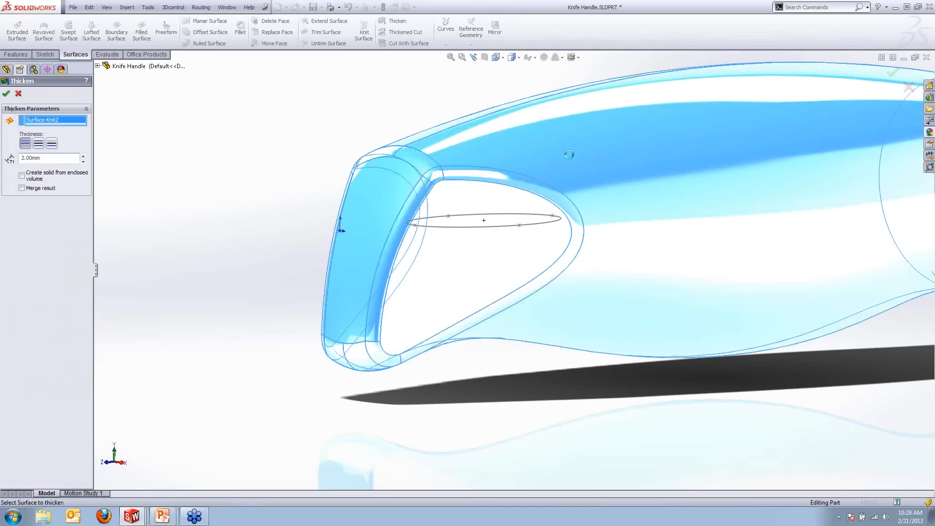
left_click(17, 94)
key("f")
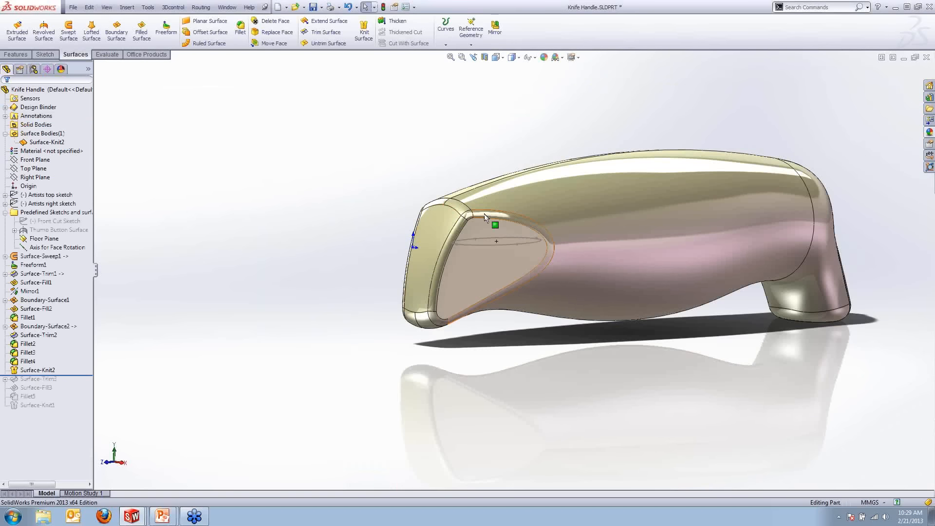